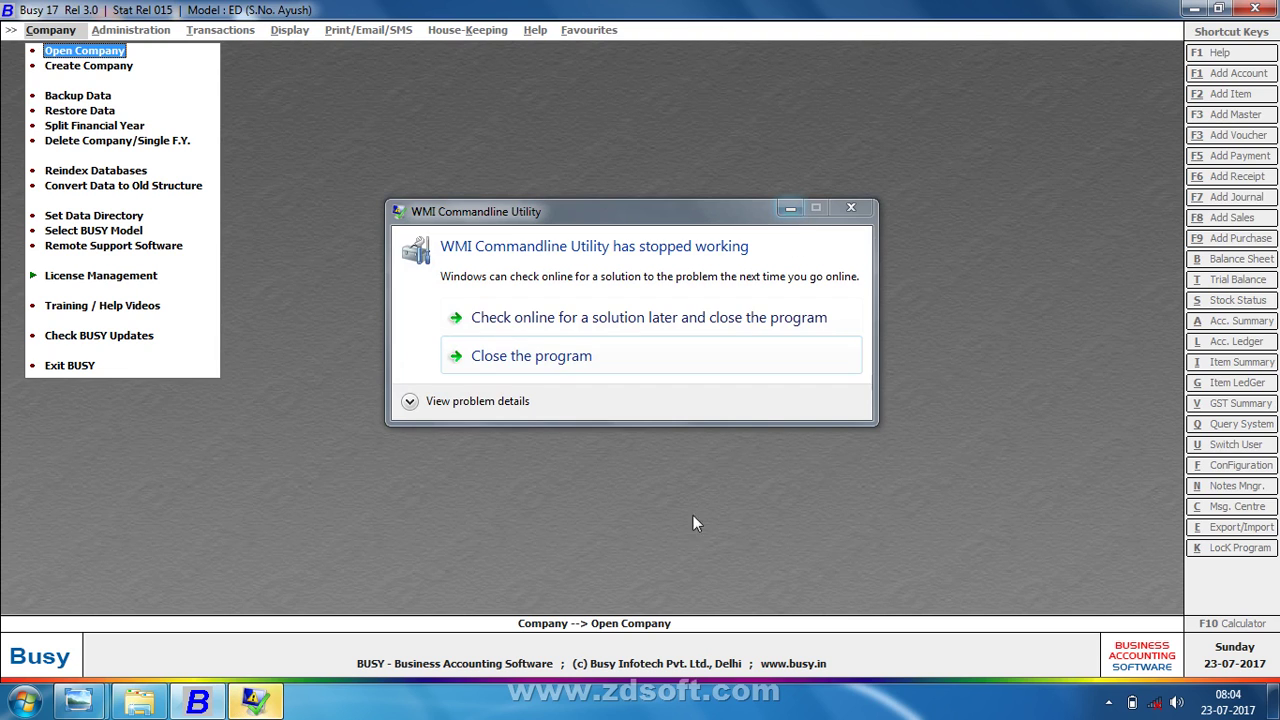
- Dismiss the 'WMI Commandline Utility has stopped working' crash message from the Busy window
{"action": "left_click", "coordinate": [851, 208]}
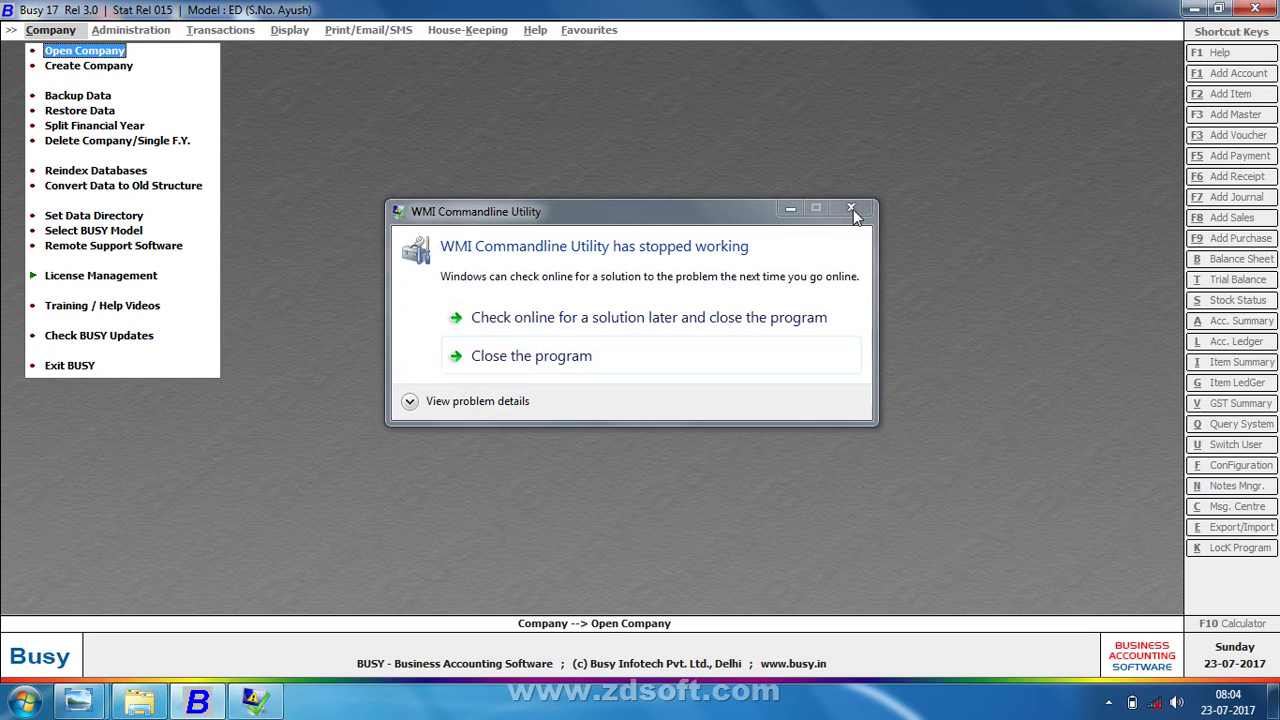
{"action": "left_click", "coordinate": [791, 208]}
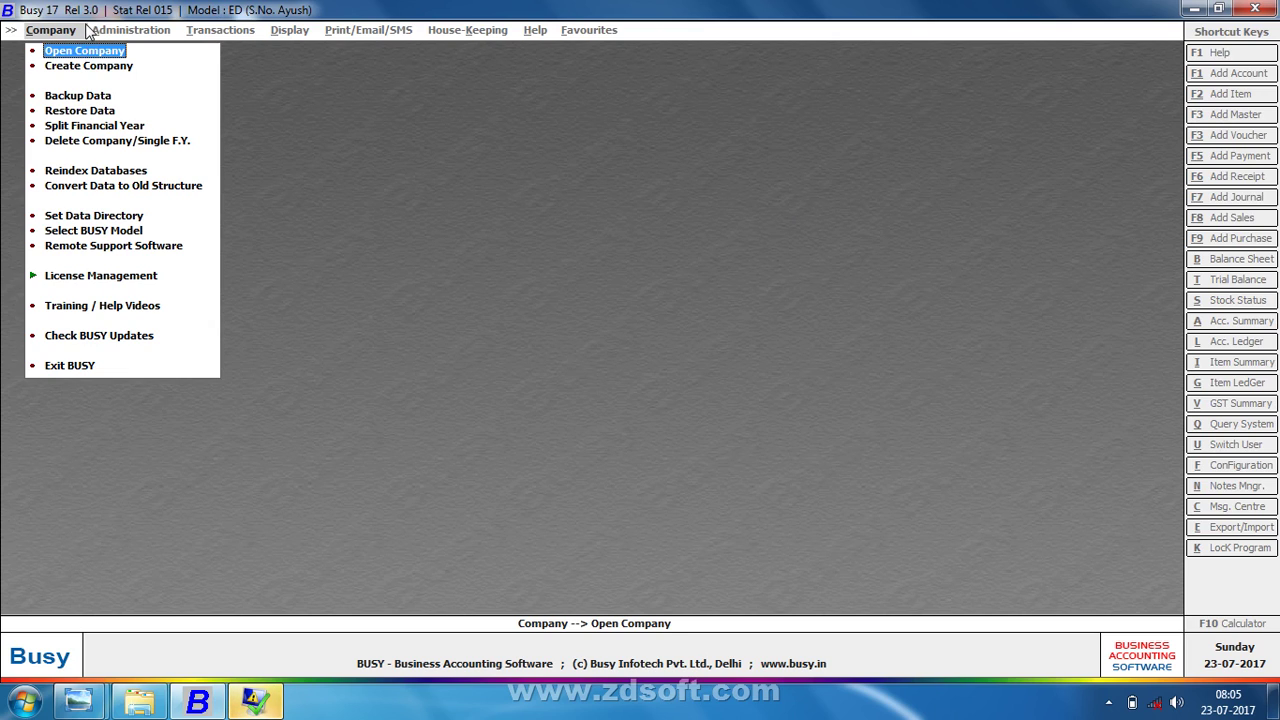
- After an invalid data directory error, set the data directory to D:\ and start Create Company
{"action": "key", "text": "Down"}
{"action": "key", "text": "Return"}
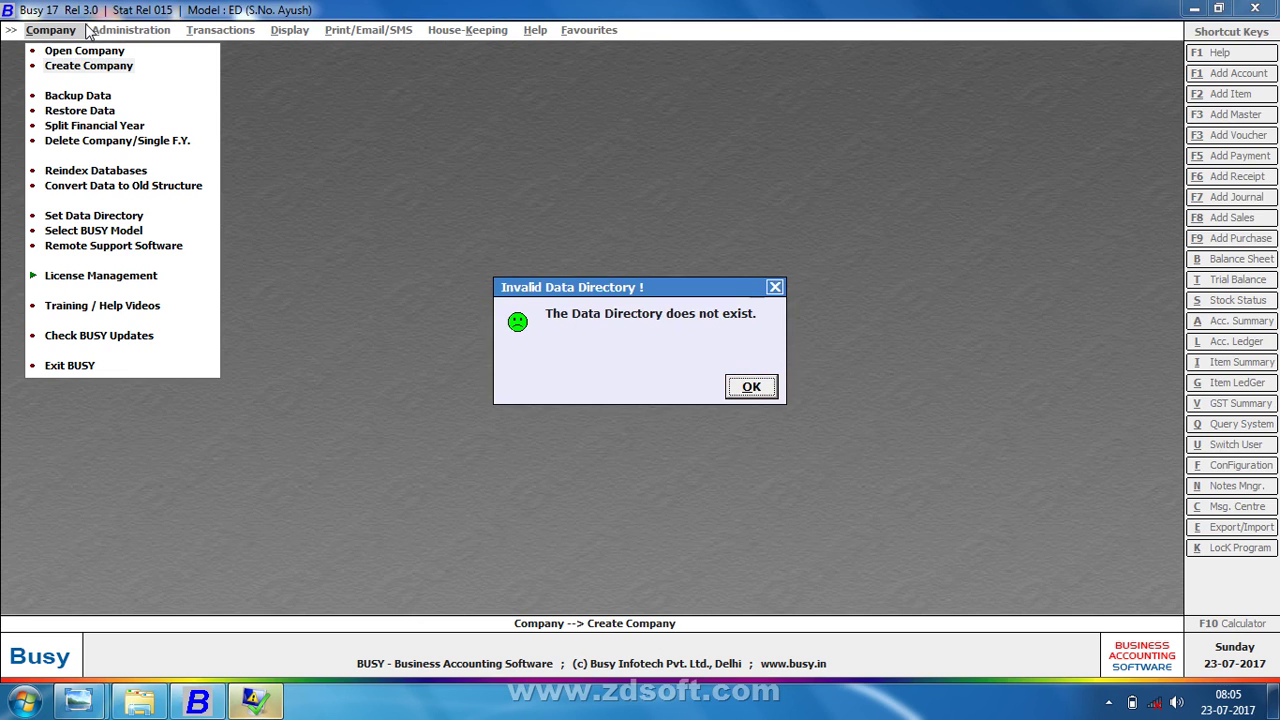
{"action": "key", "text": "Return"}
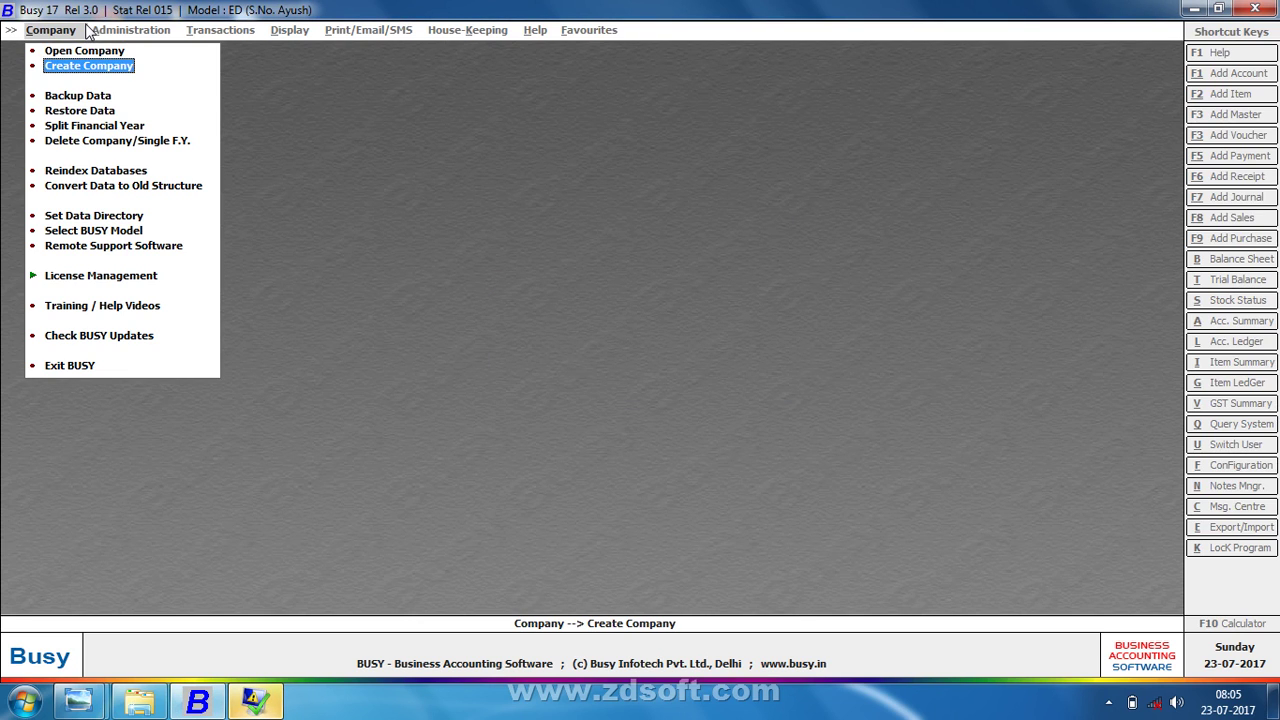
{"action": "key", "text": "Down"}
{"action": "key", "text": "Down"}
{"action": "key", "text": "Down"}
{"action": "key", "text": "Down"}
{"action": "key", "text": "Down"}
{"action": "key", "text": "Down"}
{"action": "key", "text": "Down"}
{"action": "key", "text": "Return"}
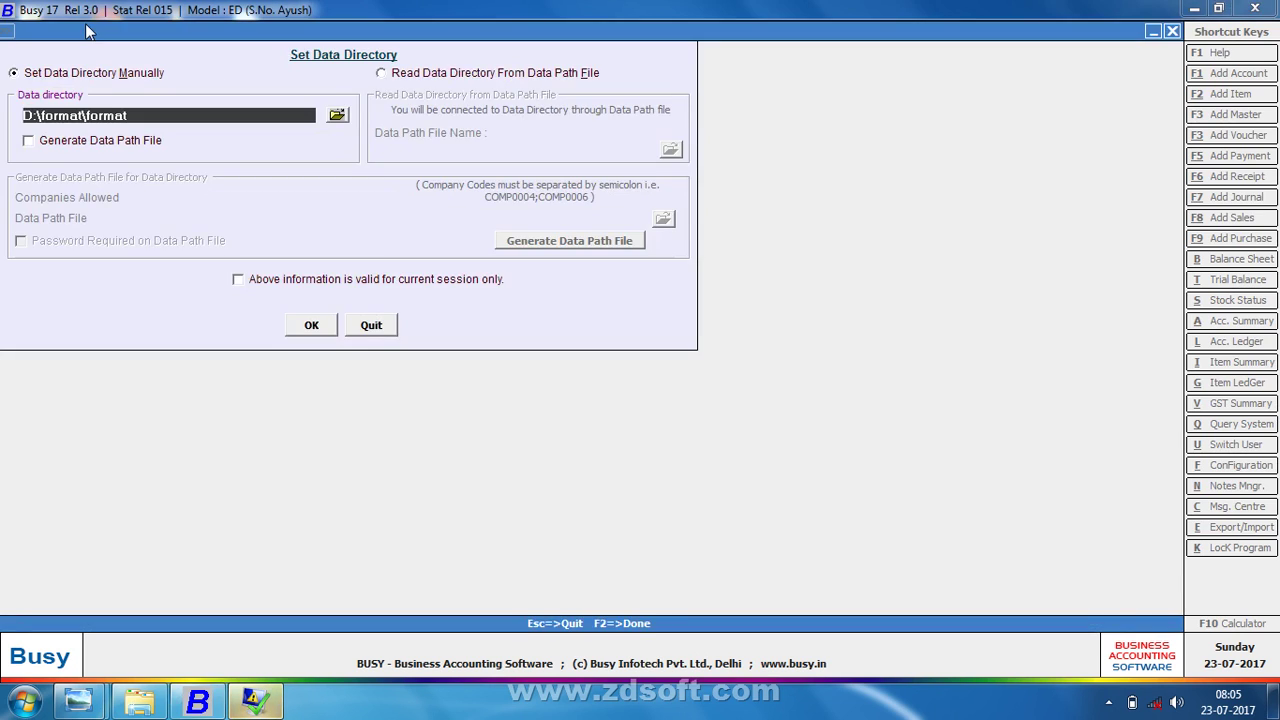
{"action": "type", "text": "D:\\"}
{"action": "key", "text": "Return"}
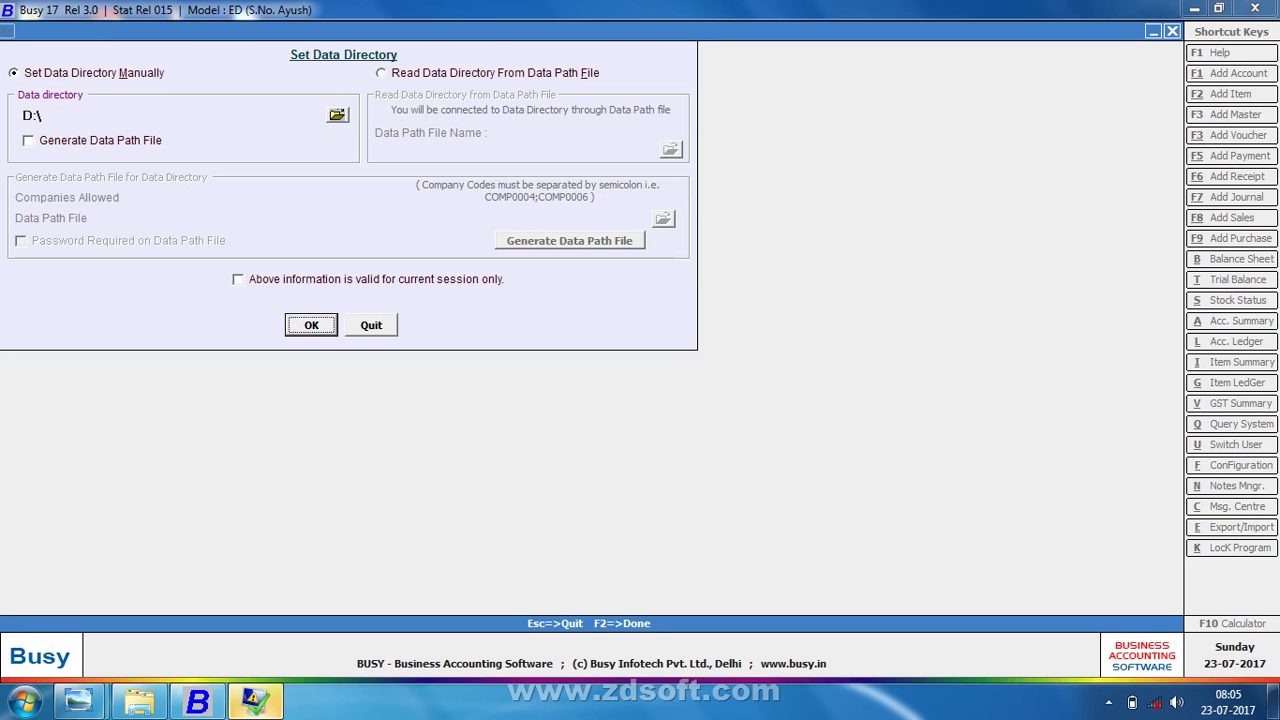
{"action": "key", "text": "Return"}
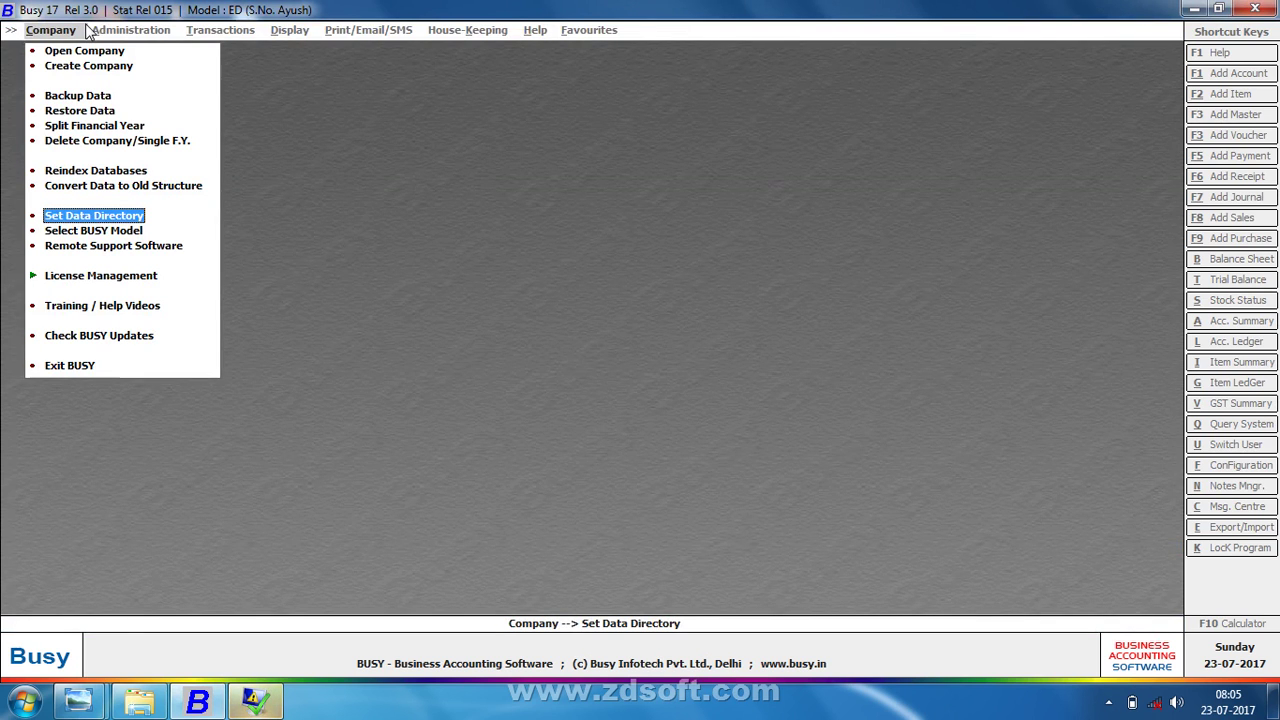
{"action": "key", "text": "Up"}
{"action": "key", "text": "Up"}
{"action": "key", "text": "Up"}
{"action": "key", "text": "Up"}
{"action": "key", "text": "Up"}
{"action": "key", "text": "Up"}
{"action": "key", "text": "Up"}
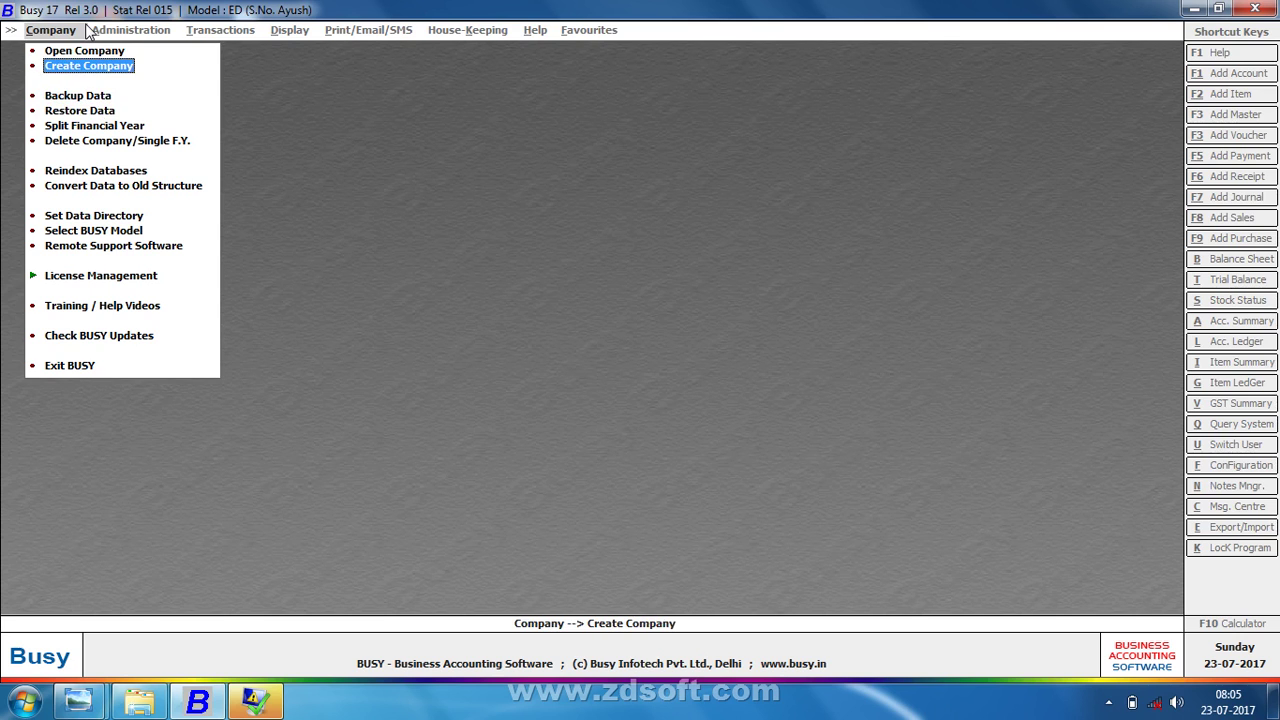
{"action": "key", "text": "Return"}
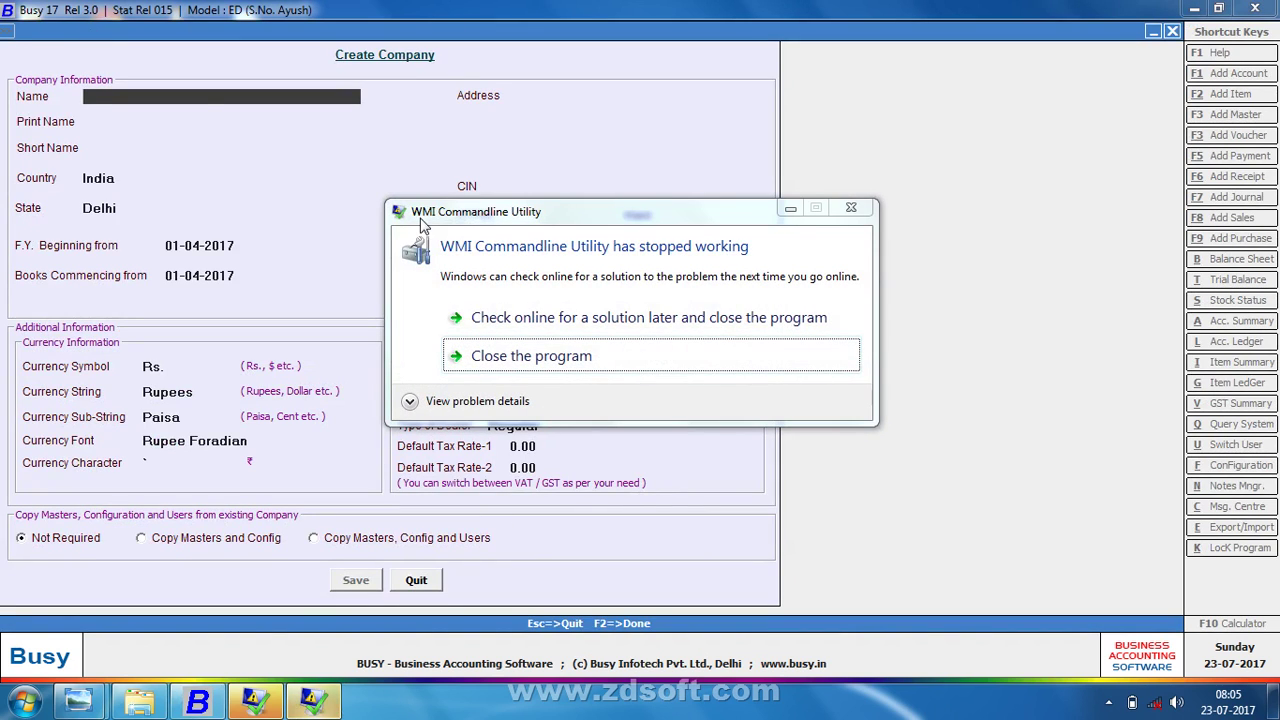
- Close the WMI error and both leftover WMI taskbar windows, bringing up the Composition Scheme folder
{"action": "left_click", "coordinate": [790, 208]}
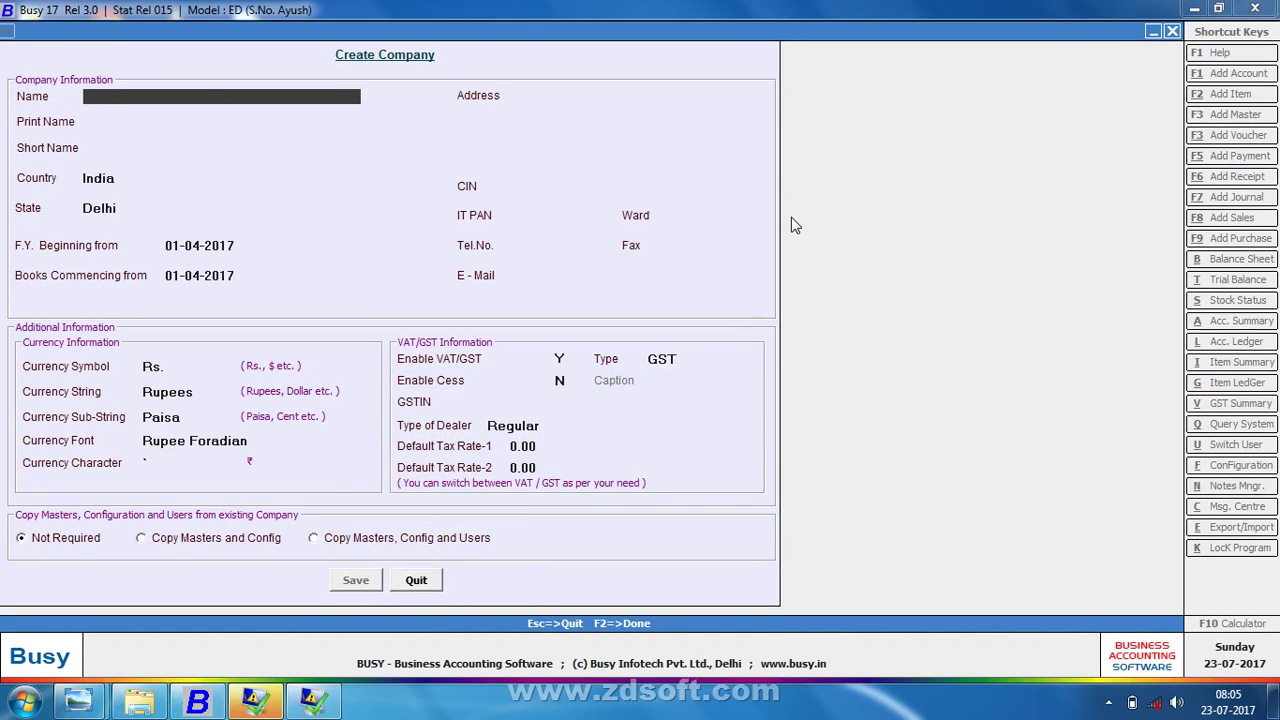
{"action": "right_click", "coordinate": [291, 706]}
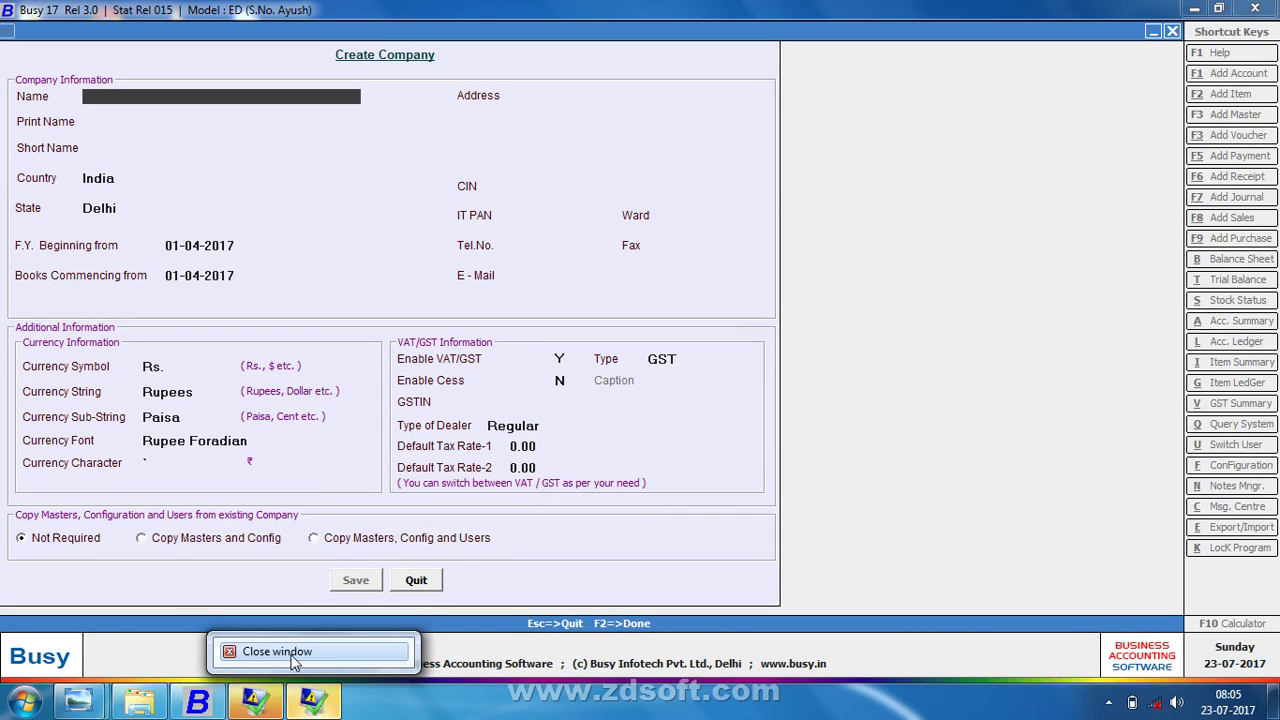
{"action": "left_click", "coordinate": [291, 660]}
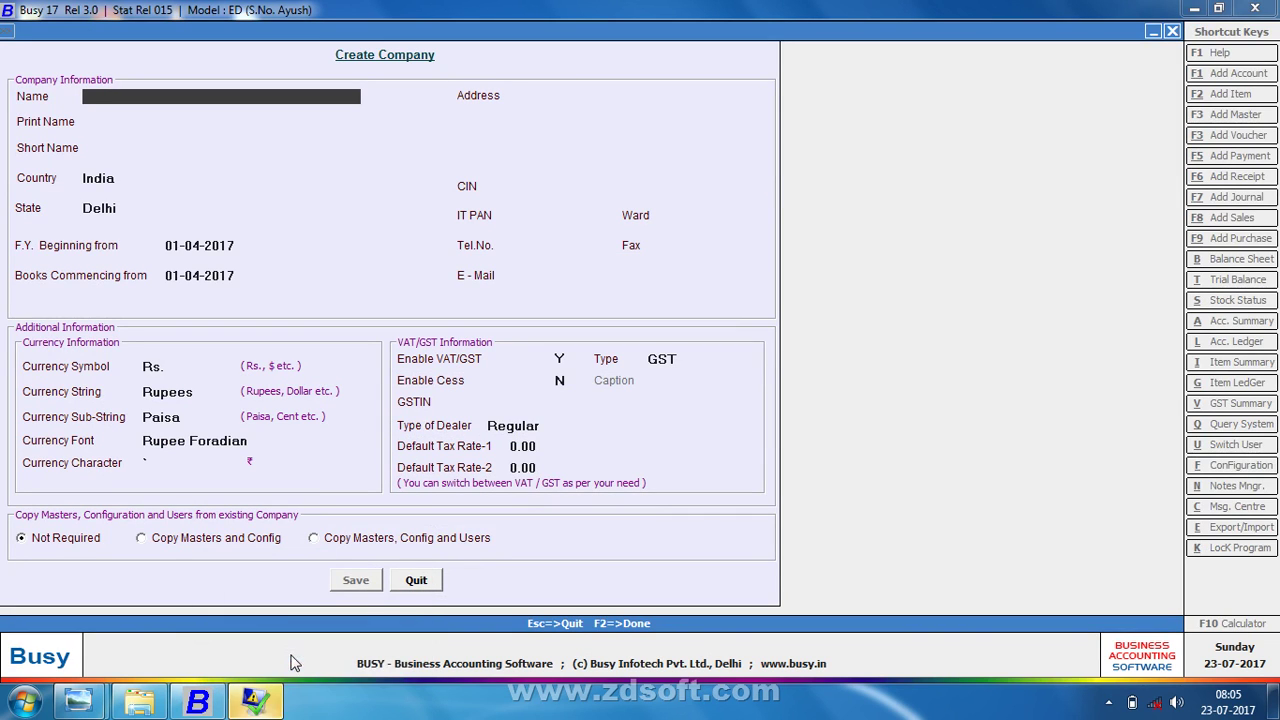
{"action": "right_click", "coordinate": [242, 703]}
{"action": "left_click", "coordinate": [241, 653]}
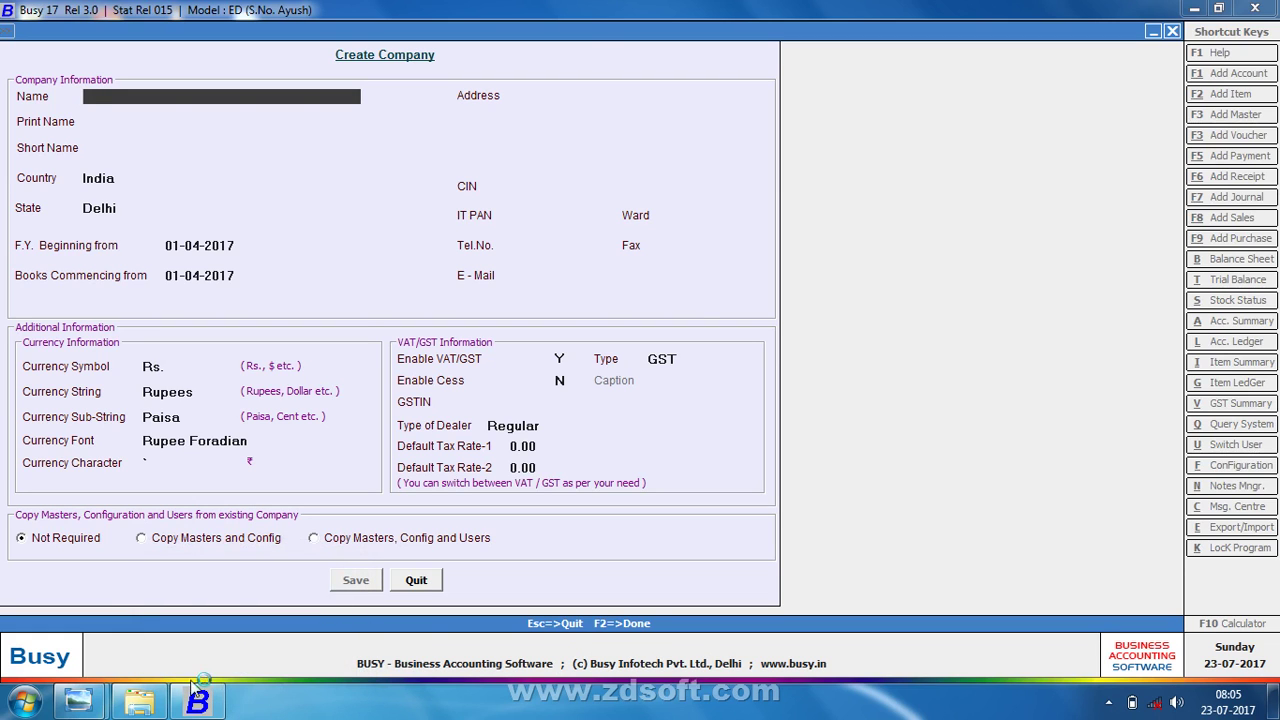
{"action": "left_click", "coordinate": [138, 705]}
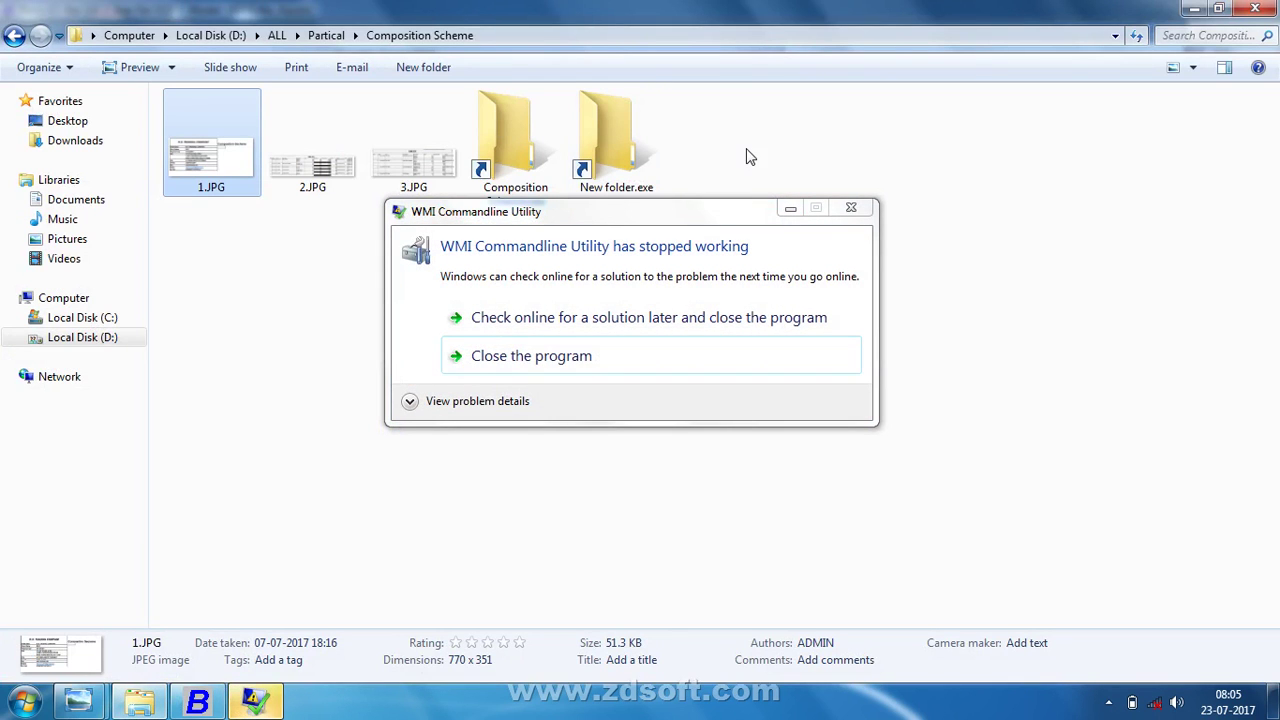
- Dismiss the WMI error and cycle windows until 1.JPG with the company details shows in Photo Viewer
{"action": "left_click", "coordinate": [841, 217]}
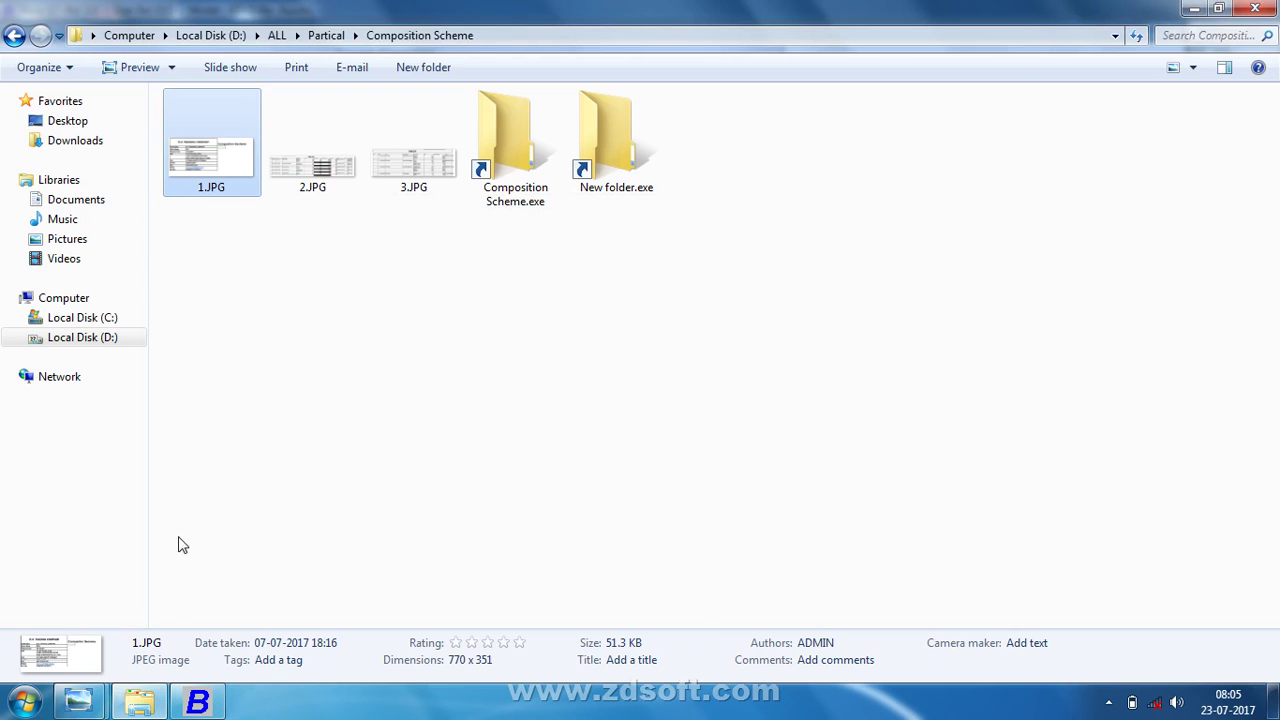
{"action": "left_click", "coordinate": [200, 697]}
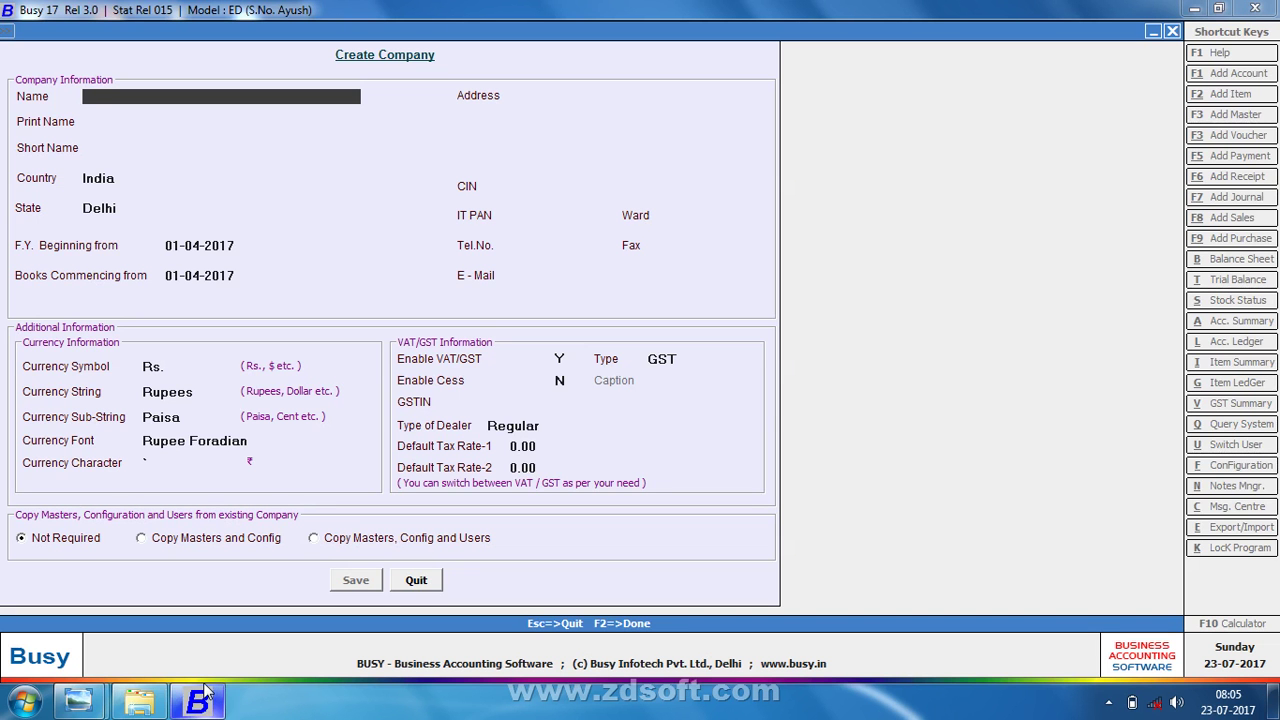
{"action": "key", "text": "alt+Tab"}
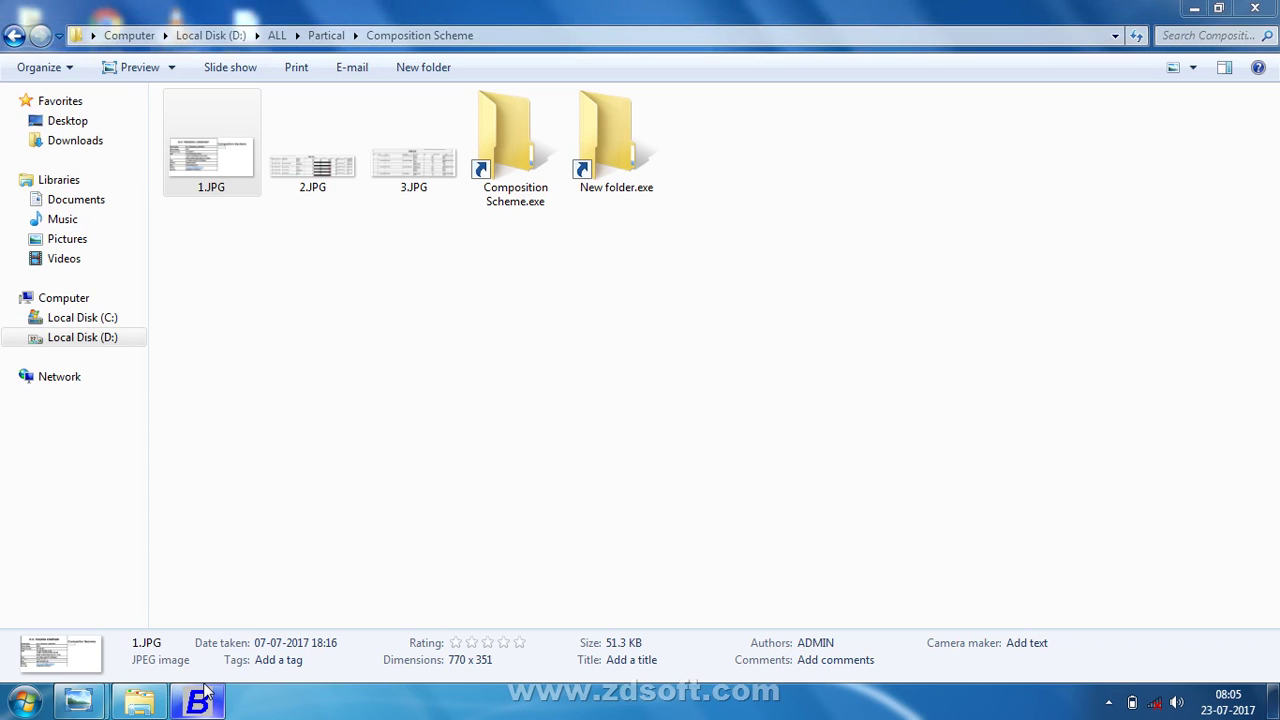
{"action": "key", "text": "alt+Tab"}
{"action": "key", "text": "alt+Tab"}
{"action": "key", "text": "alt+Tab"}
{"action": "key", "text": "alt+Tab"}
{"action": "key", "text": "alt+Tab"}
{"action": "key", "text": "alt+Tab"}
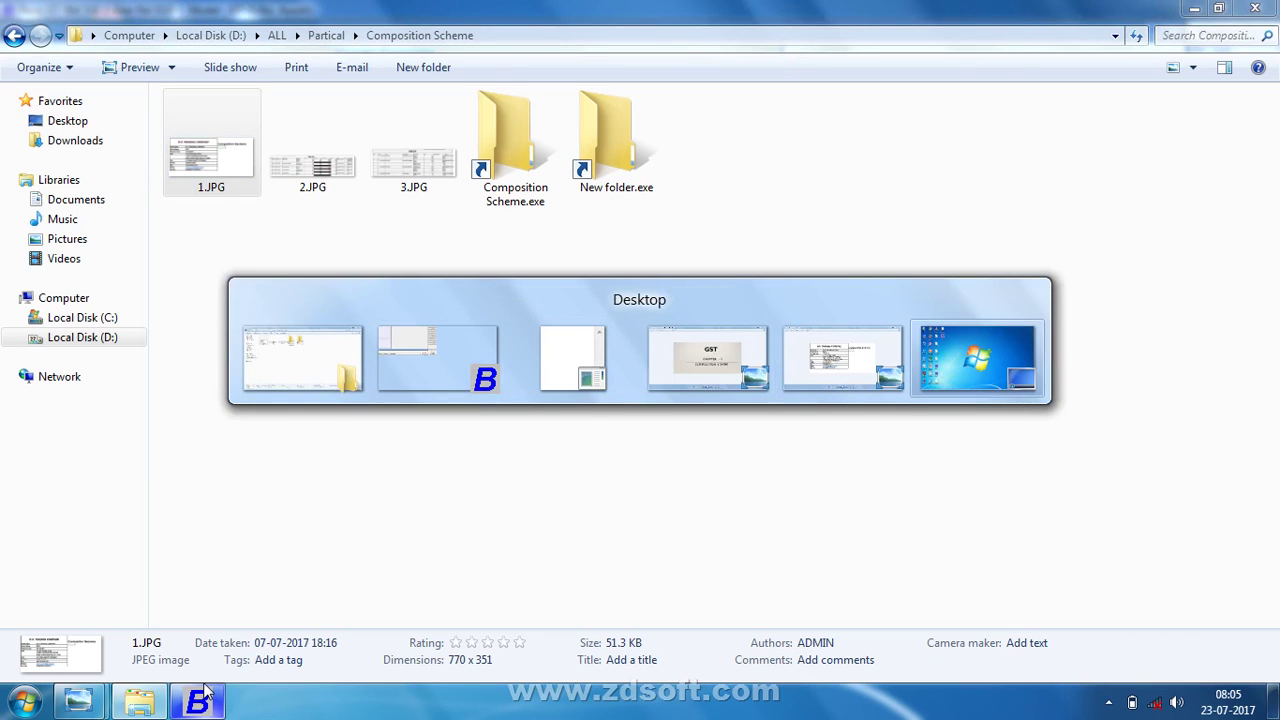
{"action": "key", "text": "alt+Tab"}
{"action": "key", "text": "alt+Tab"}
{"action": "key", "text": "alt+Tab"}
{"action": "key", "text": "alt+Tab"}
{"action": "key", "text": "alt+Tab"}
{"action": "key", "text": "alt+Tab"}
{"action": "key", "text": "alt+Tab"}
{"action": "key", "text": "alt+Tab"}
{"action": "key", "text": "alt+Tab"}
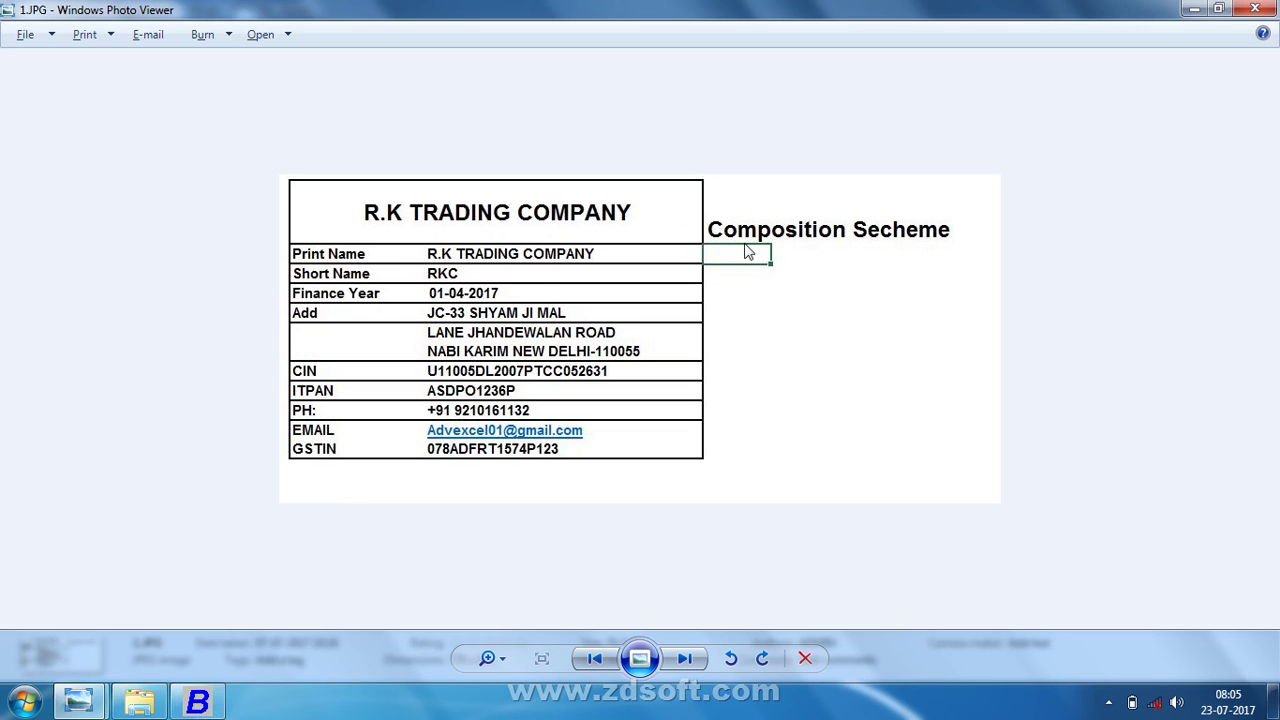
- Return from the company details photo to Busy's Create Company form
{"action": "key", "text": "alt+Tab"}
{"action": "key", "text": "alt+Tab"}
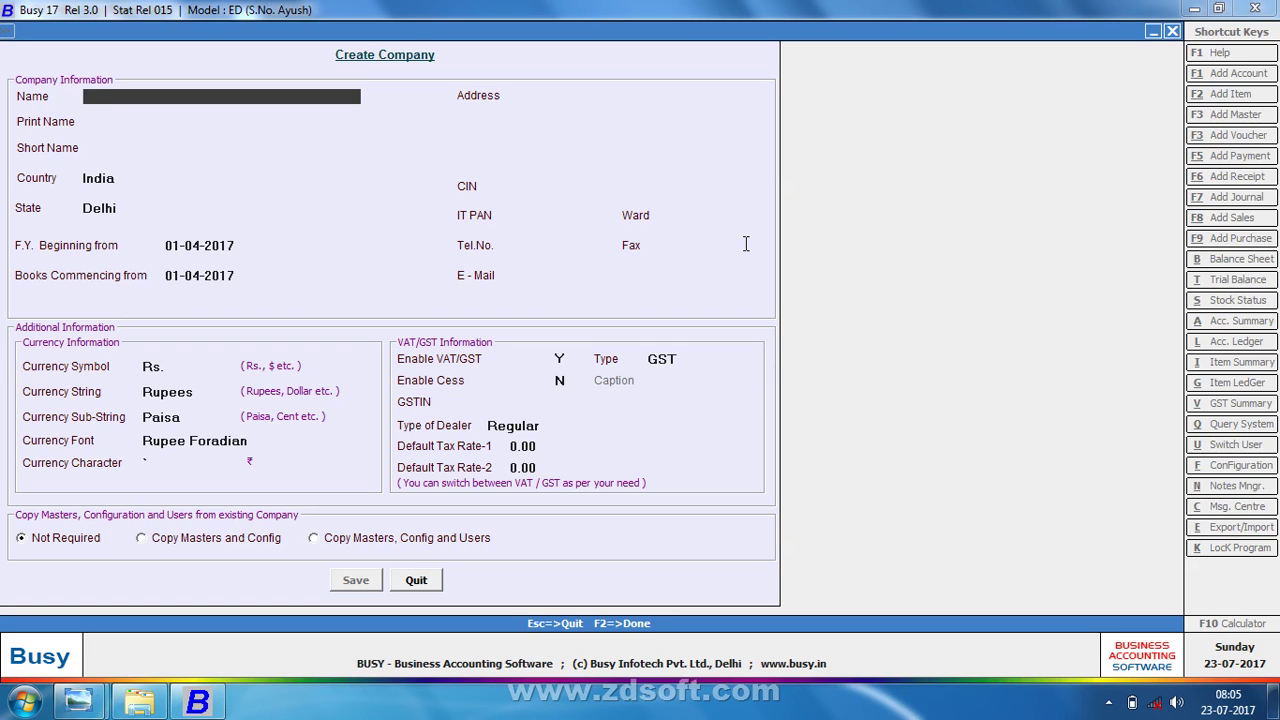
- Enter RK TRADING COMPANY as company name and print name, keeping the default country, state and dates
{"action": "type", "text": "RK TRADING COMPANY"}
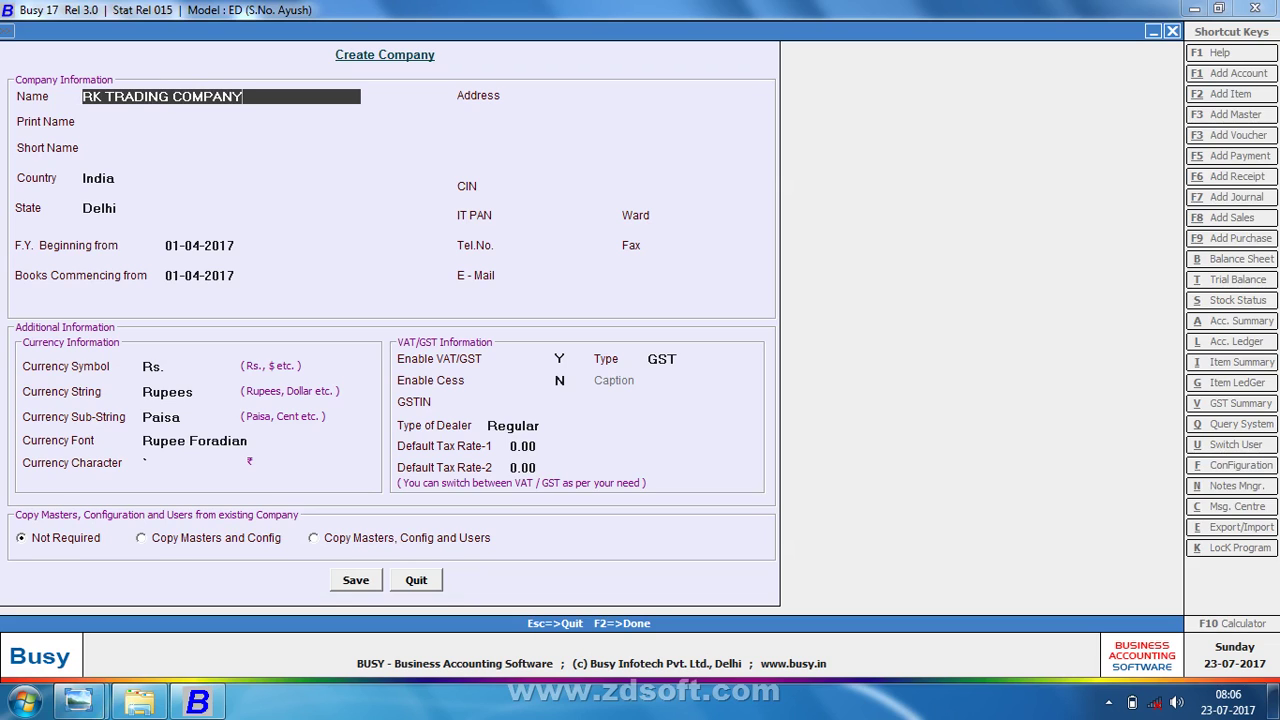
{"action": "key", "text": "Return"}
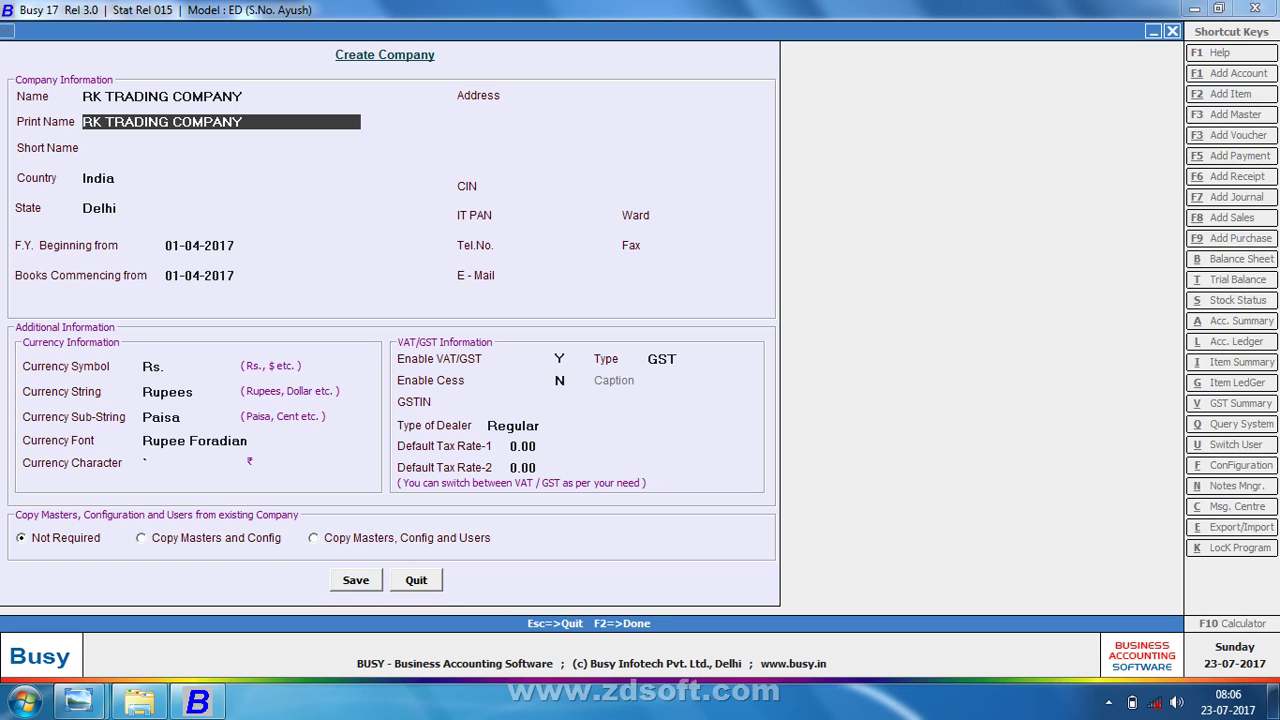
{"action": "type", "text": "\\"}
{"action": "key", "text": "Return"}
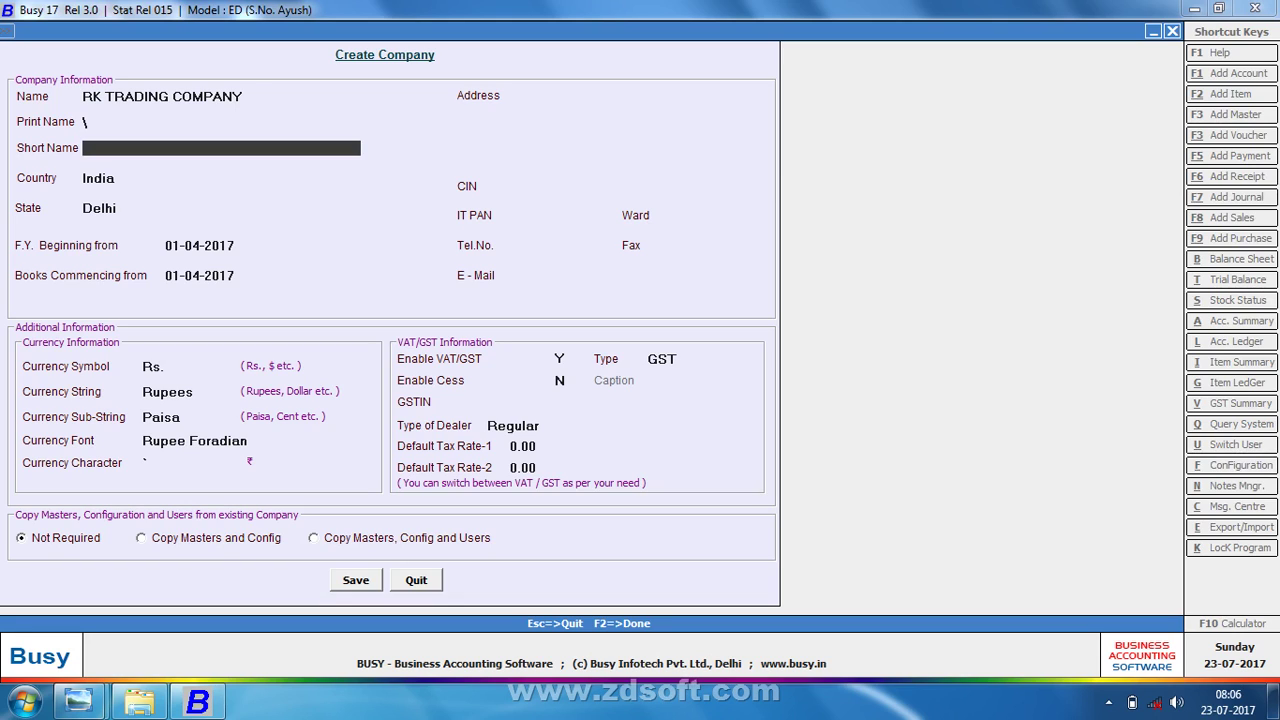
{"action": "key", "text": "Up"}
{"action": "type", "text": "RK T"}
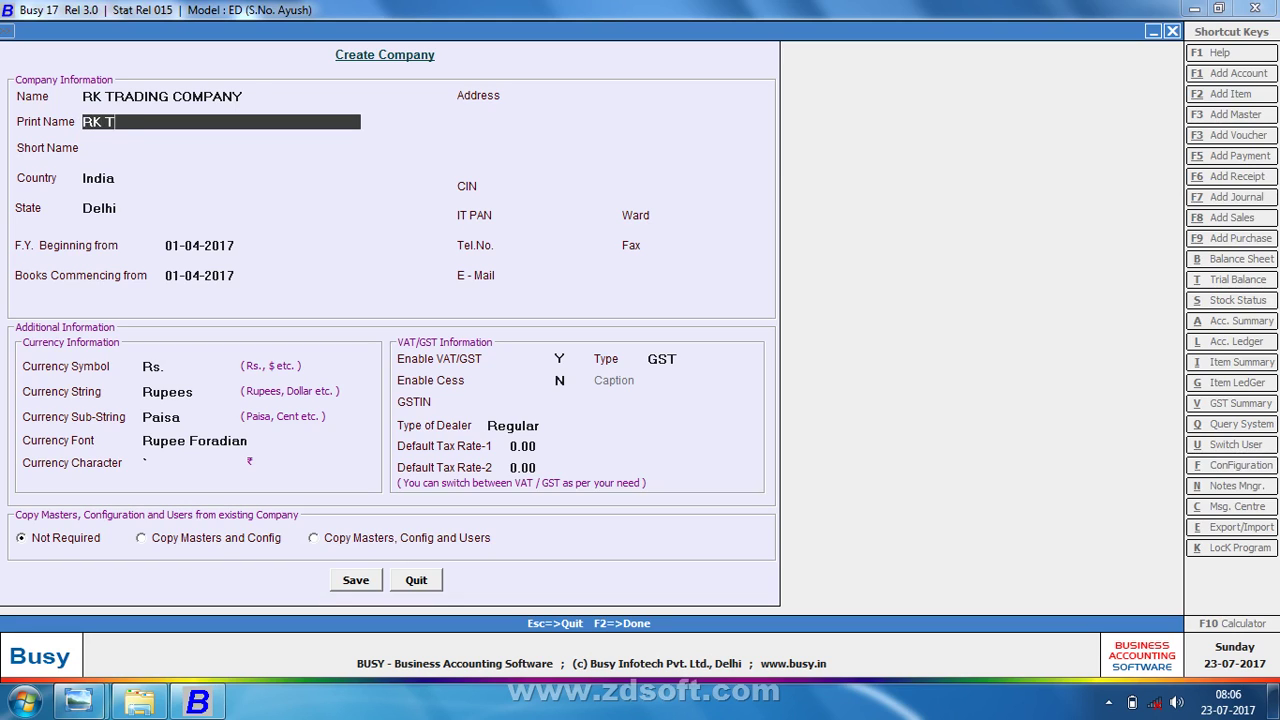
{"action": "type", "text": "RADING COMPANY"}
{"action": "key", "text": "Return"}
{"action": "key", "text": "Return"}
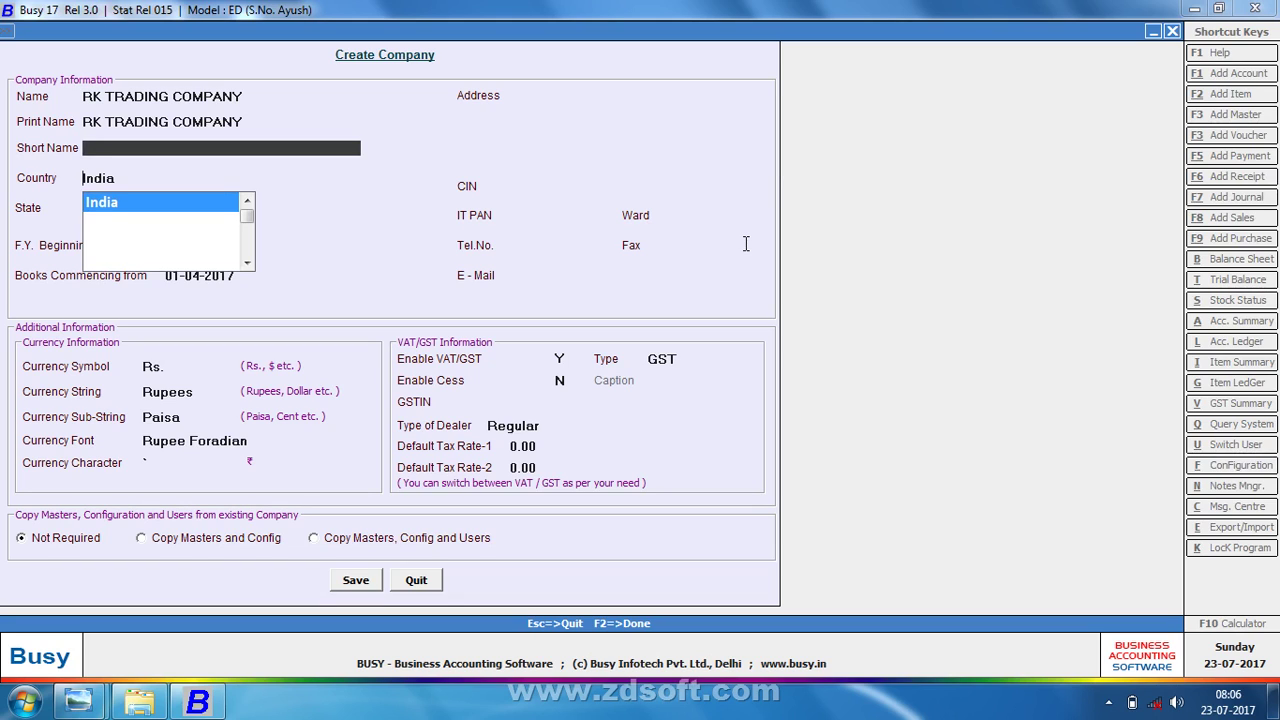
{"action": "key", "text": "Return"}
{"action": "key", "text": "Return"}
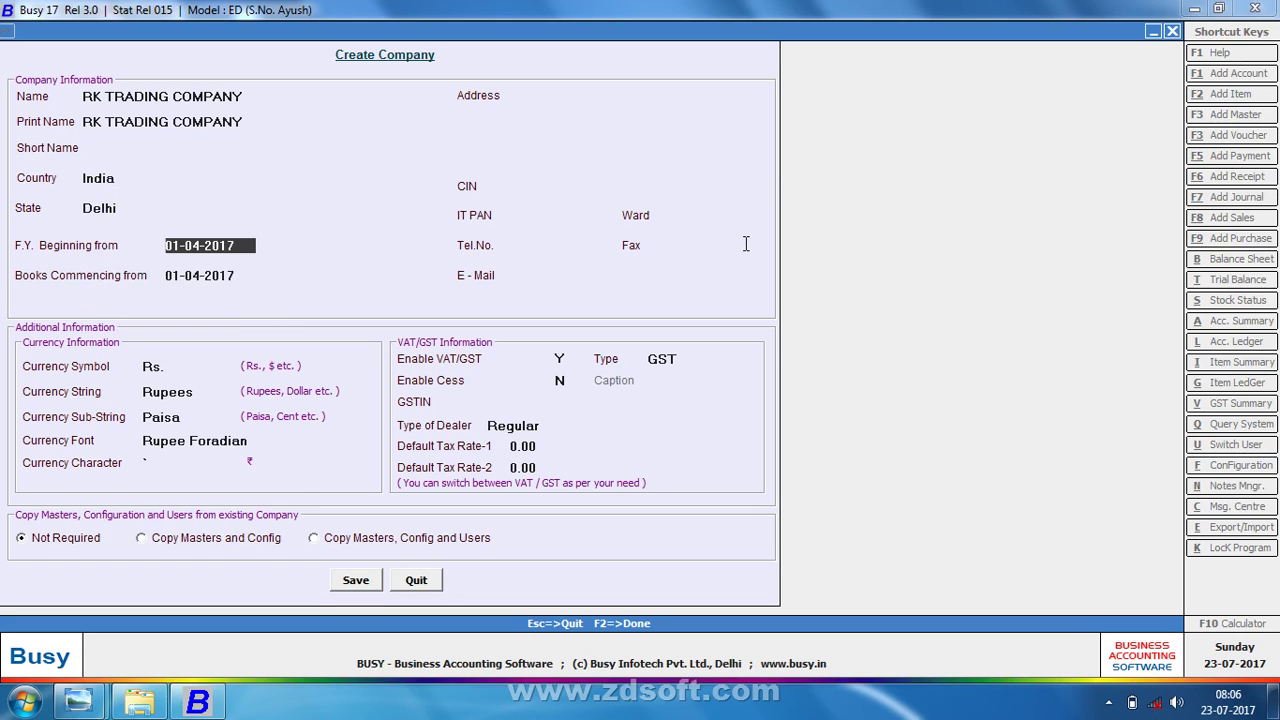
{"action": "key", "text": "Return"}
{"action": "key", "text": "Return"}
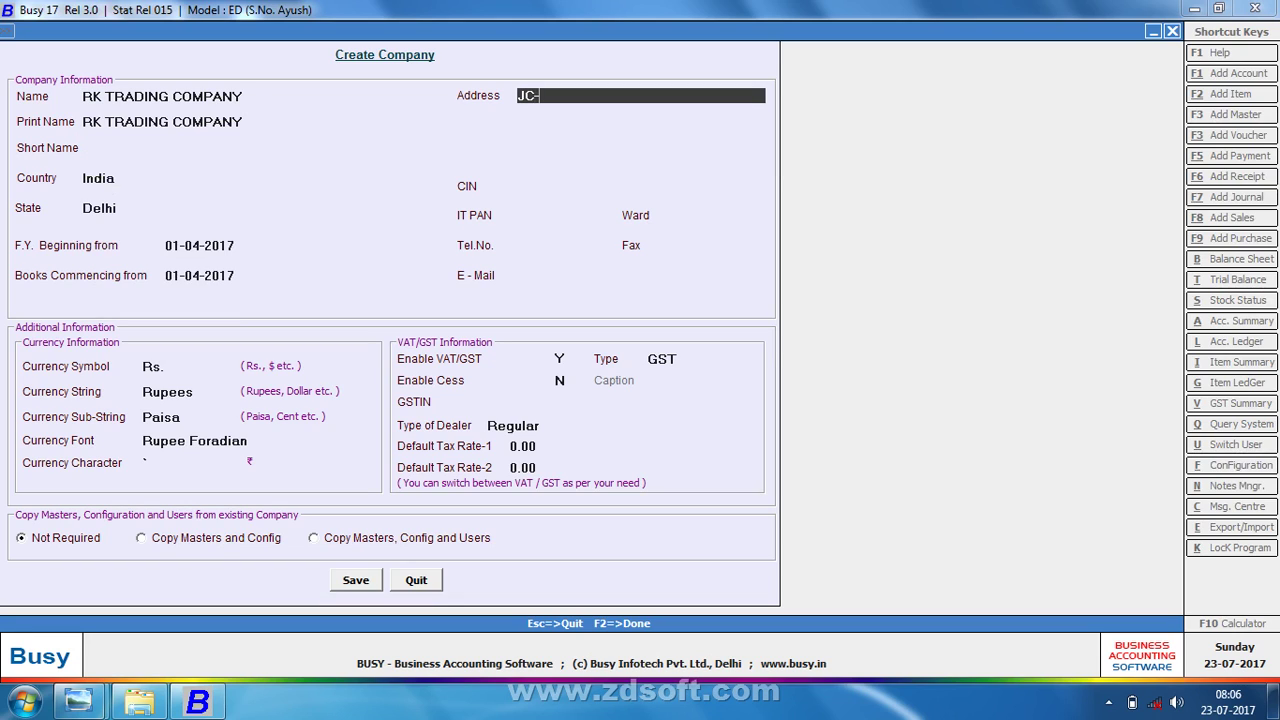
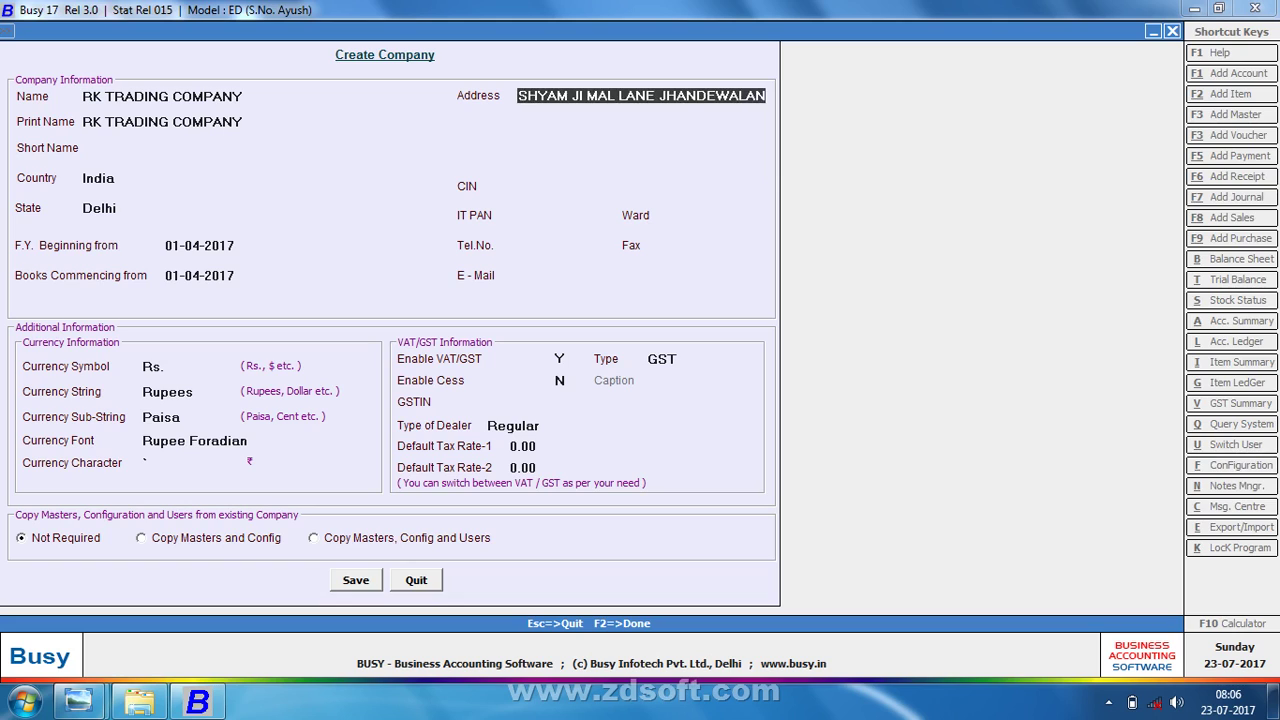
- Type the company's two-line address, ending with the Delhi PIN code
{"action": "key", "text": "Return"}
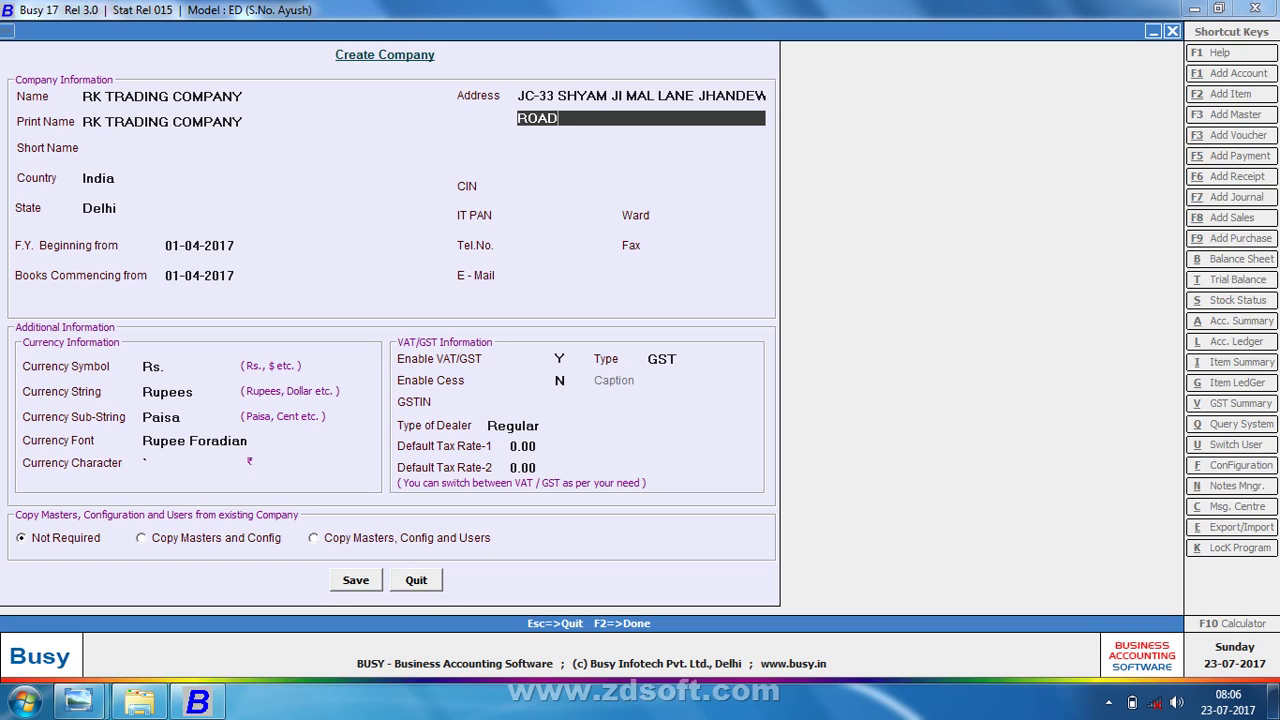
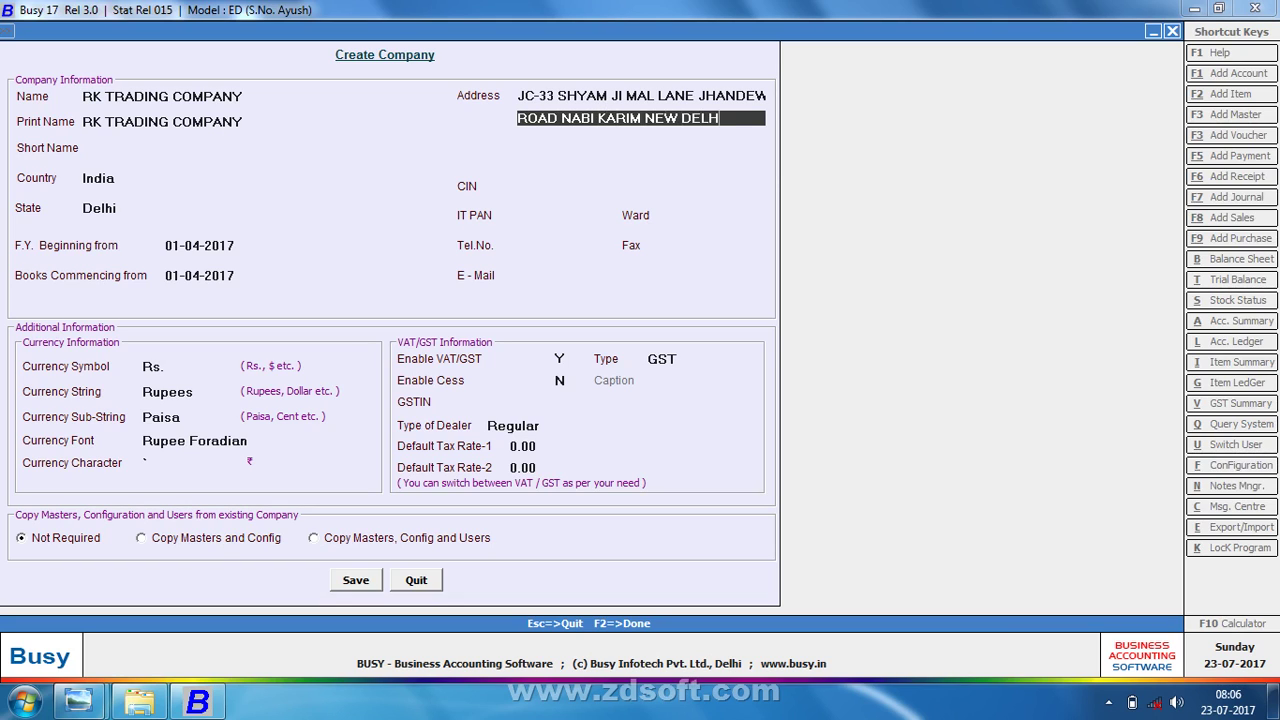
{"action": "key", "text": "Return"}
{"action": "key", "text": "Return"}
{"action": "key", "text": "Return"}
{"action": "key", "text": "Return"}
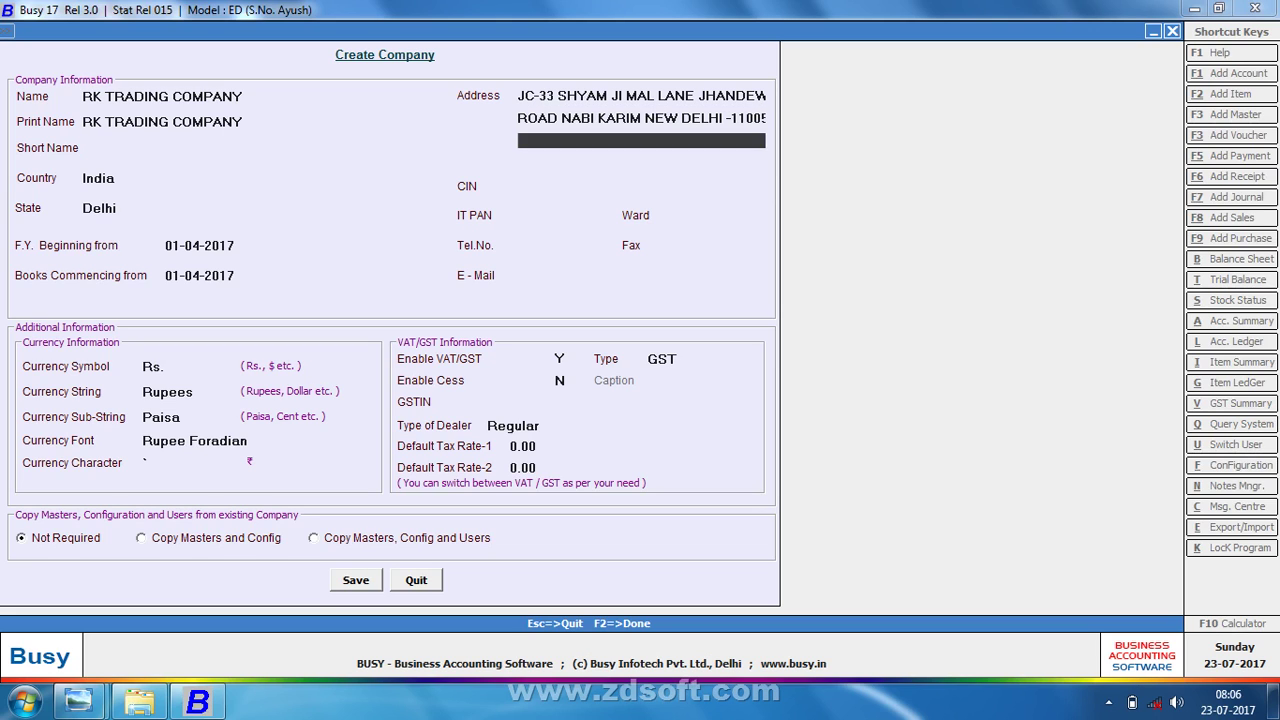
{"action": "key", "text": "alt+Tab"}
{"action": "key", "text": "alt+Tab"}
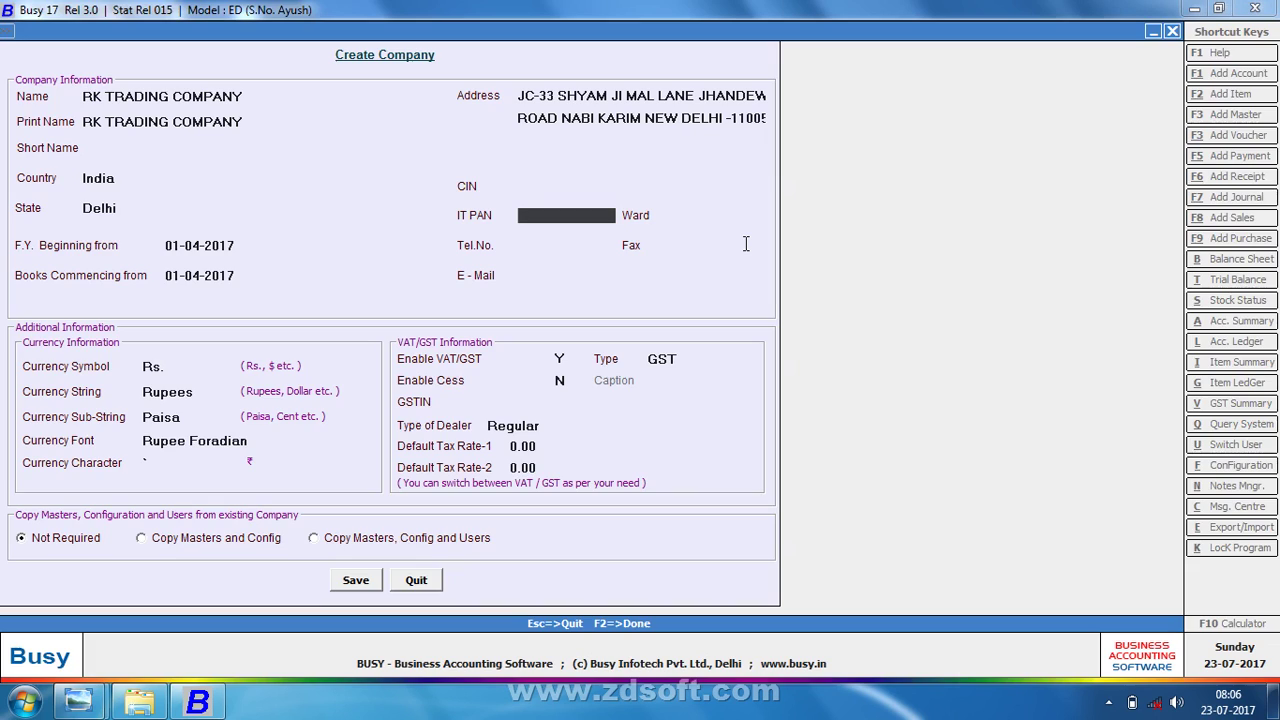
- Fill in the company's IT PAN, telephone number, fax number and e-mail address, leaving Ward blank
{"action": "type", "text": "ASDFH1234P"}
{"action": "key", "text": "Return"}
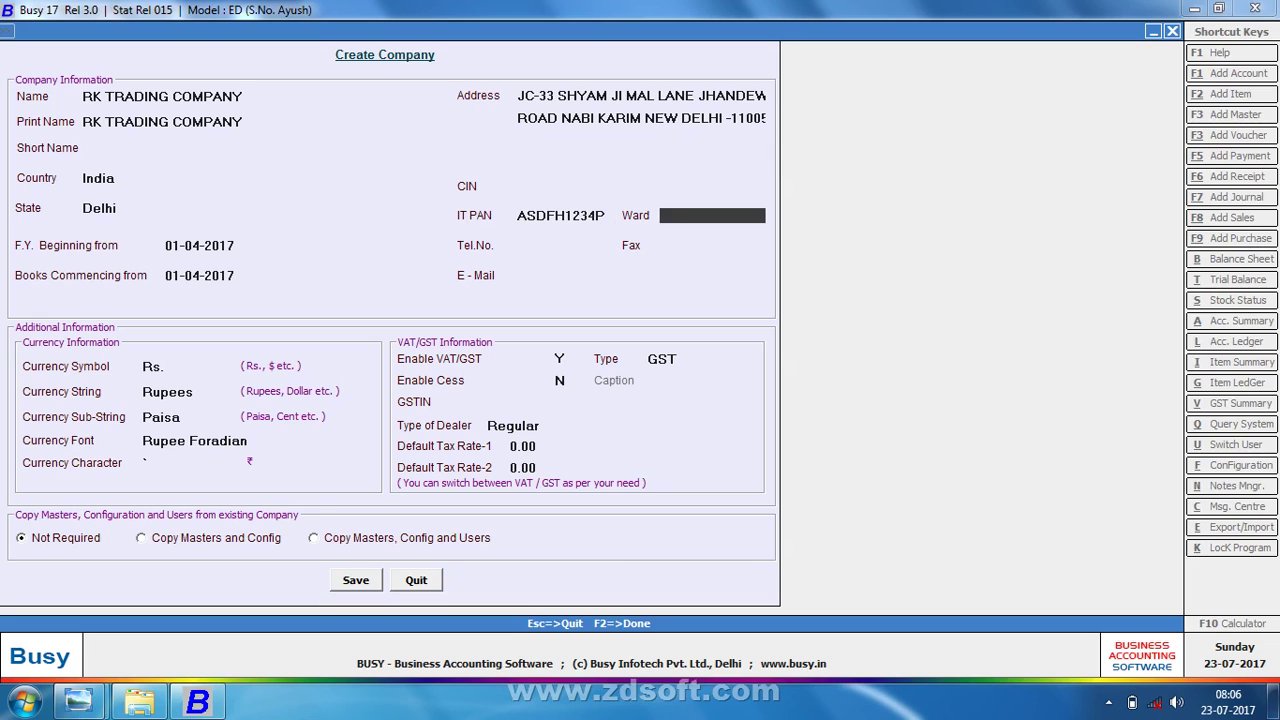
{"action": "key", "text": "Return"}
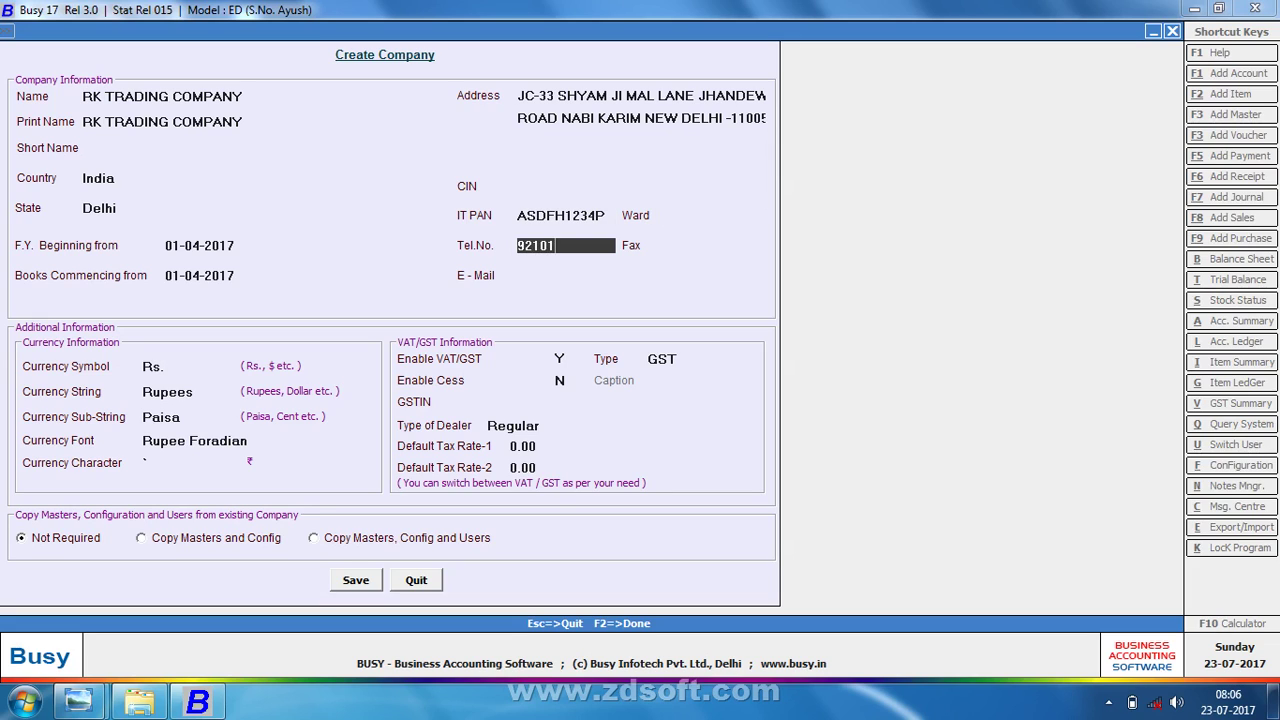
{"action": "key", "text": "Return"}
{"action": "type", "text": "01123"}
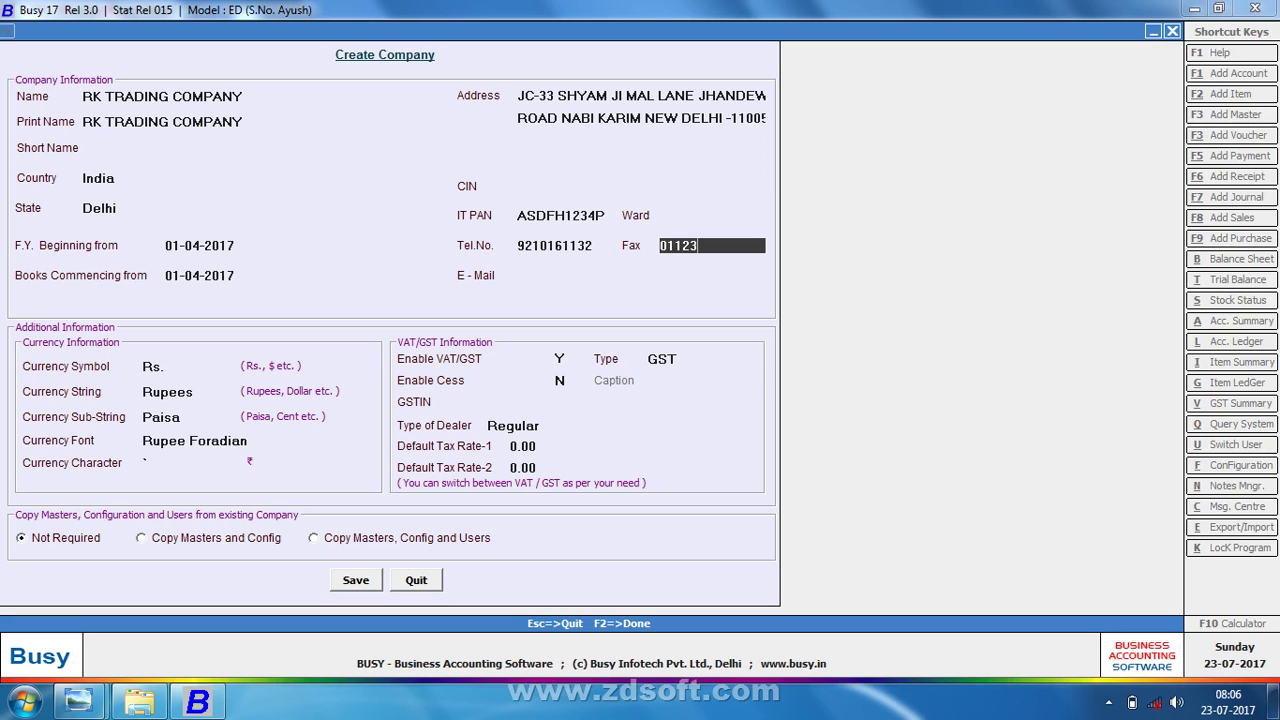
{"action": "type", "text": "4566"}
{"action": "key", "text": "Return"}
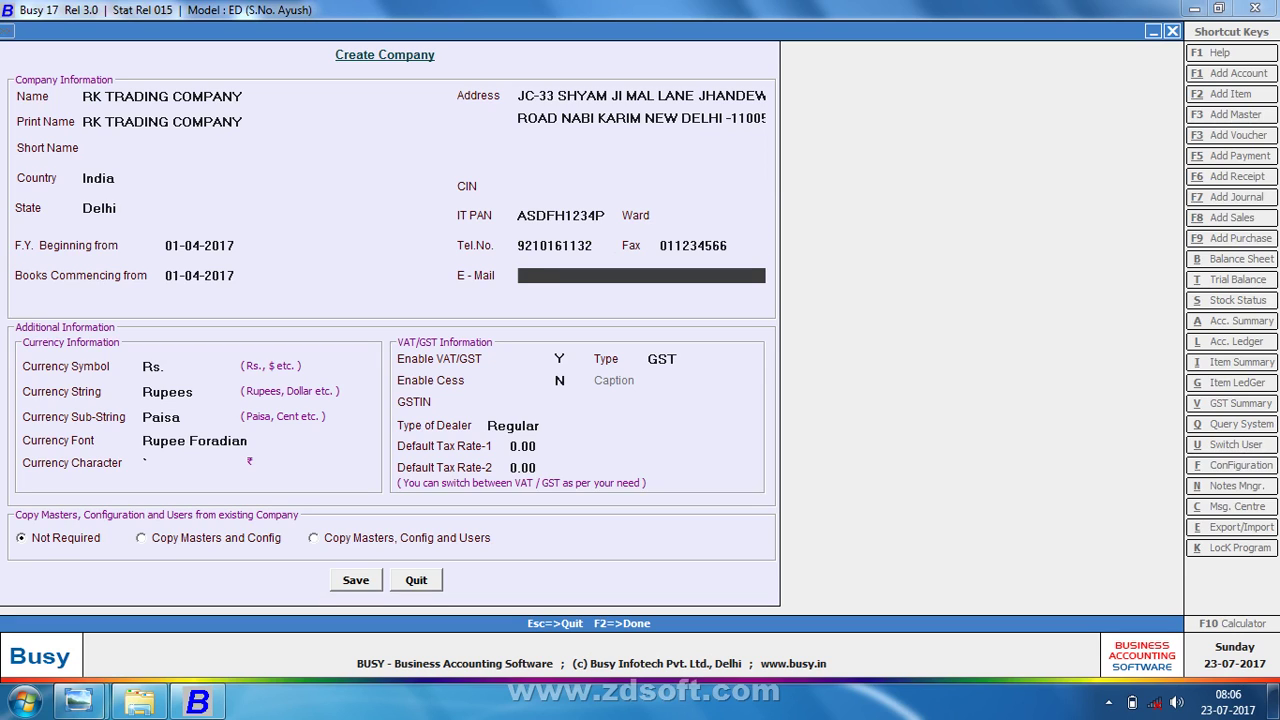
{"action": "key", "text": "Return"}
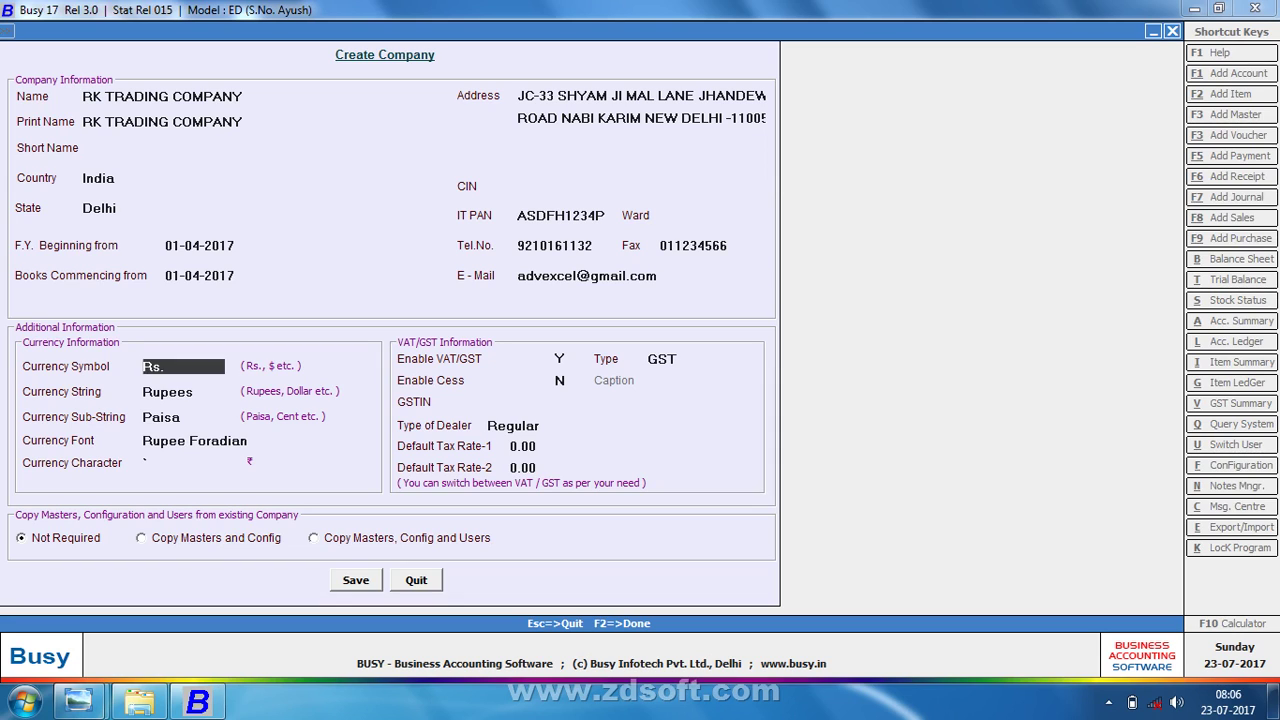
{"action": "key", "text": "Return"}
{"action": "key", "text": "Return"}
{"action": "key", "text": "Return"}
{"action": "key", "text": "Return"}
{"action": "key", "text": "Return"}
{"action": "key", "text": "Return"}
{"action": "key", "text": "Return"}
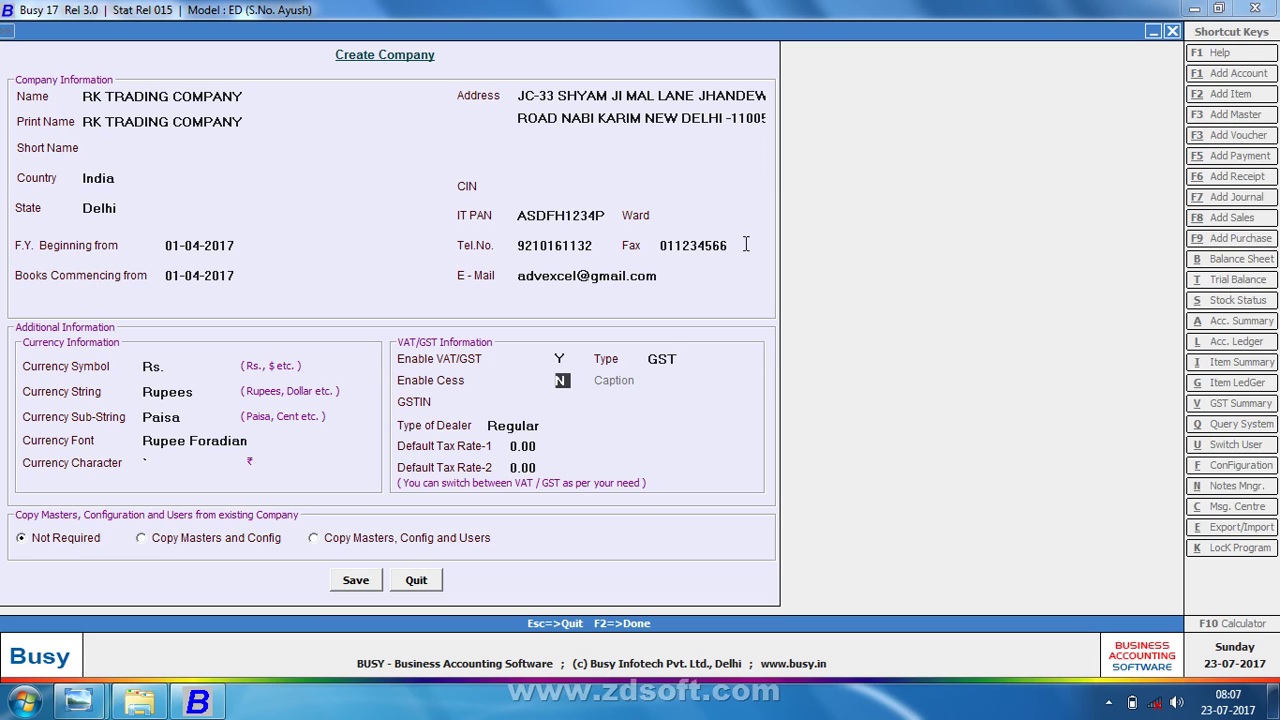
- Enter the company's GSTIN, taken from the reference image
{"action": "key", "text": "Return"}
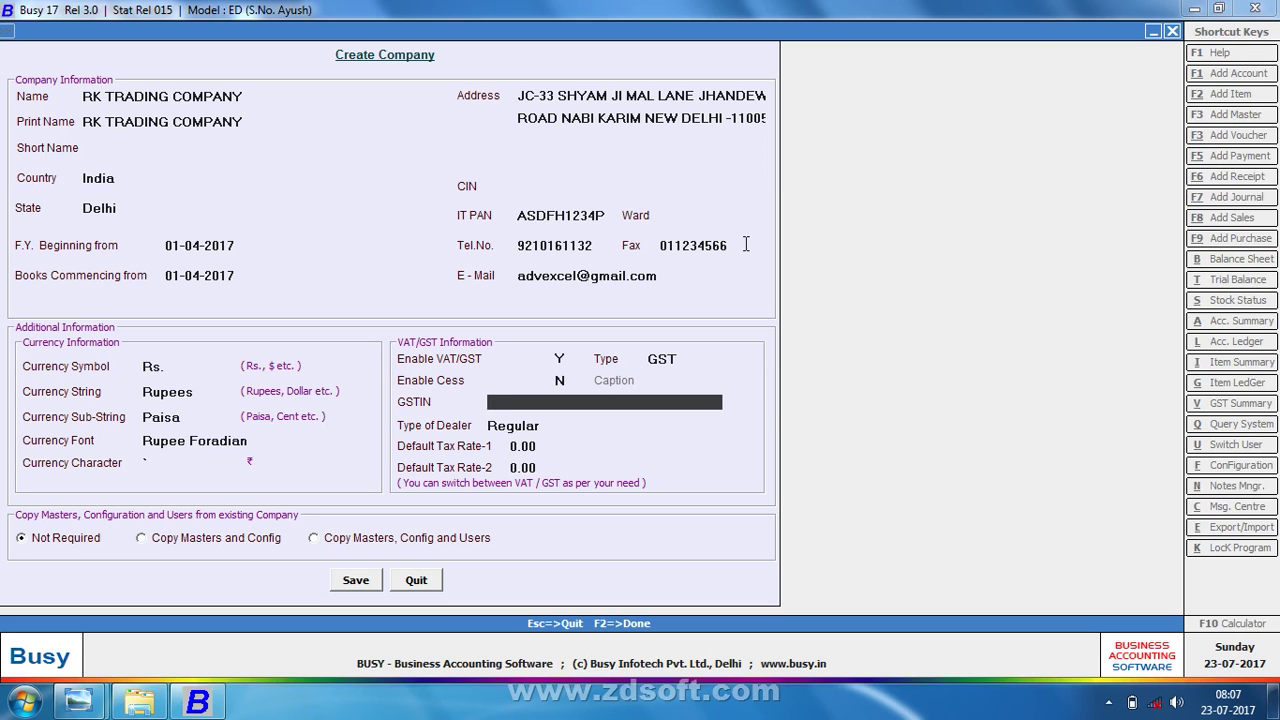
{"action": "key", "text": "alt+Tab"}
{"action": "key", "text": "alt+Tab"}
{"action": "type", "text": "07ASDFG1234P1ZP"}
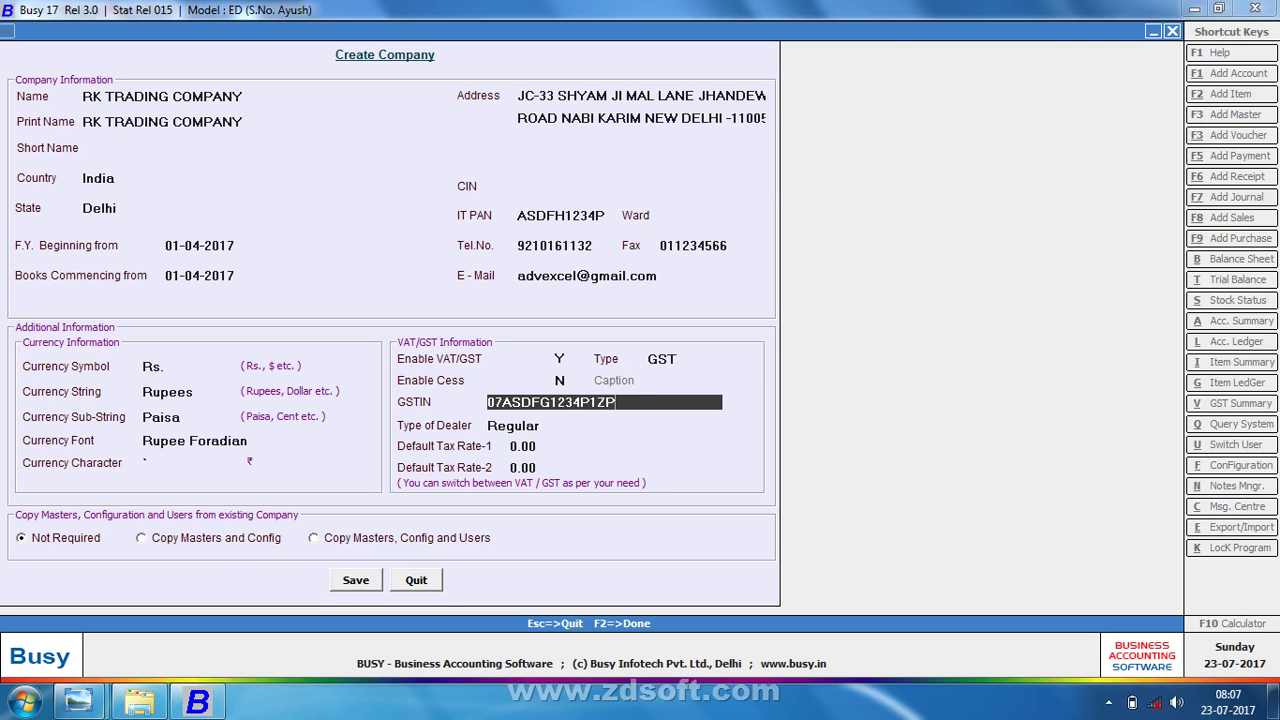
{"action": "key", "text": "Return"}
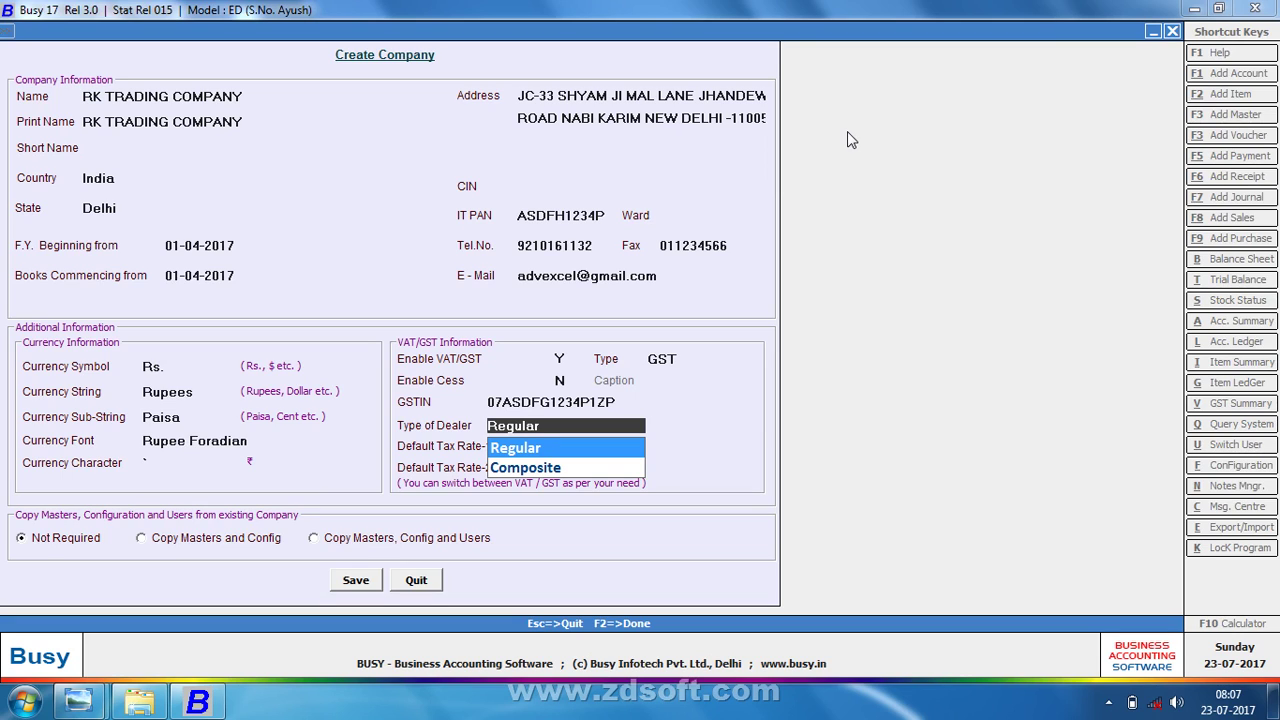
- Set the Type of Dealer to Composite
{"action": "key", "text": "Down"}
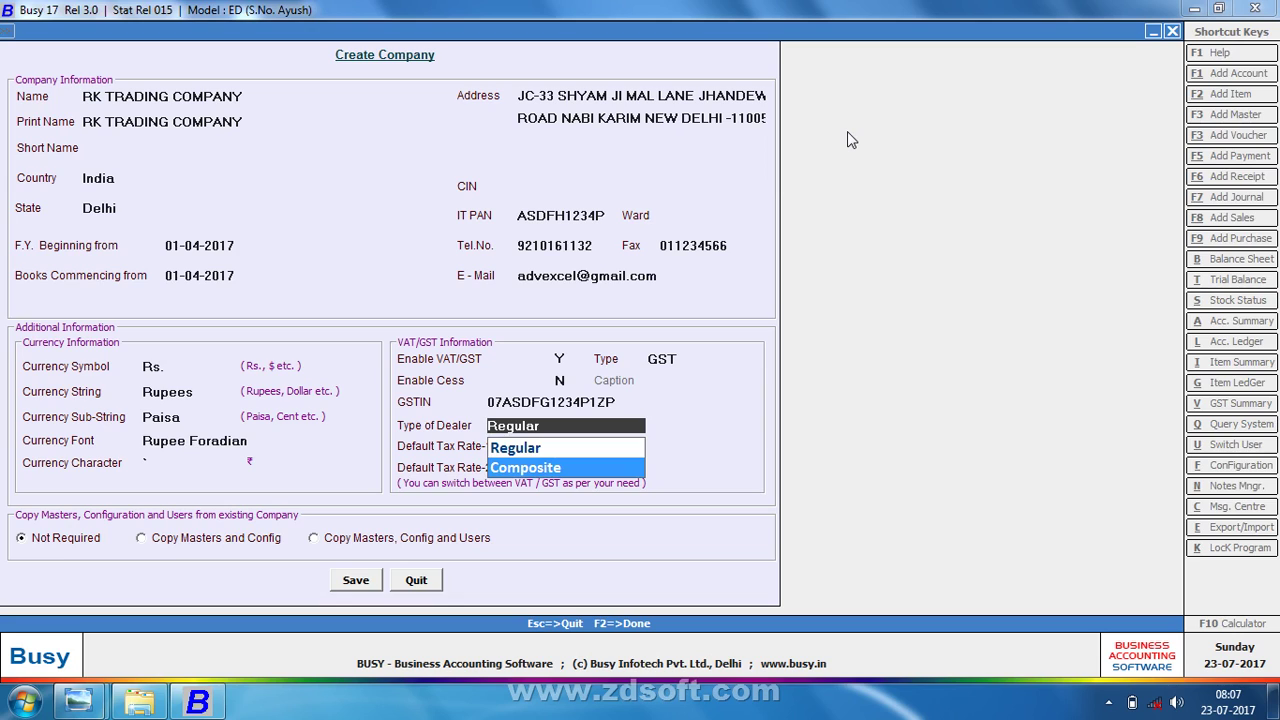
{"action": "key", "text": "Up"}
{"action": "key", "text": "Down"}
{"action": "key", "text": "Return"}
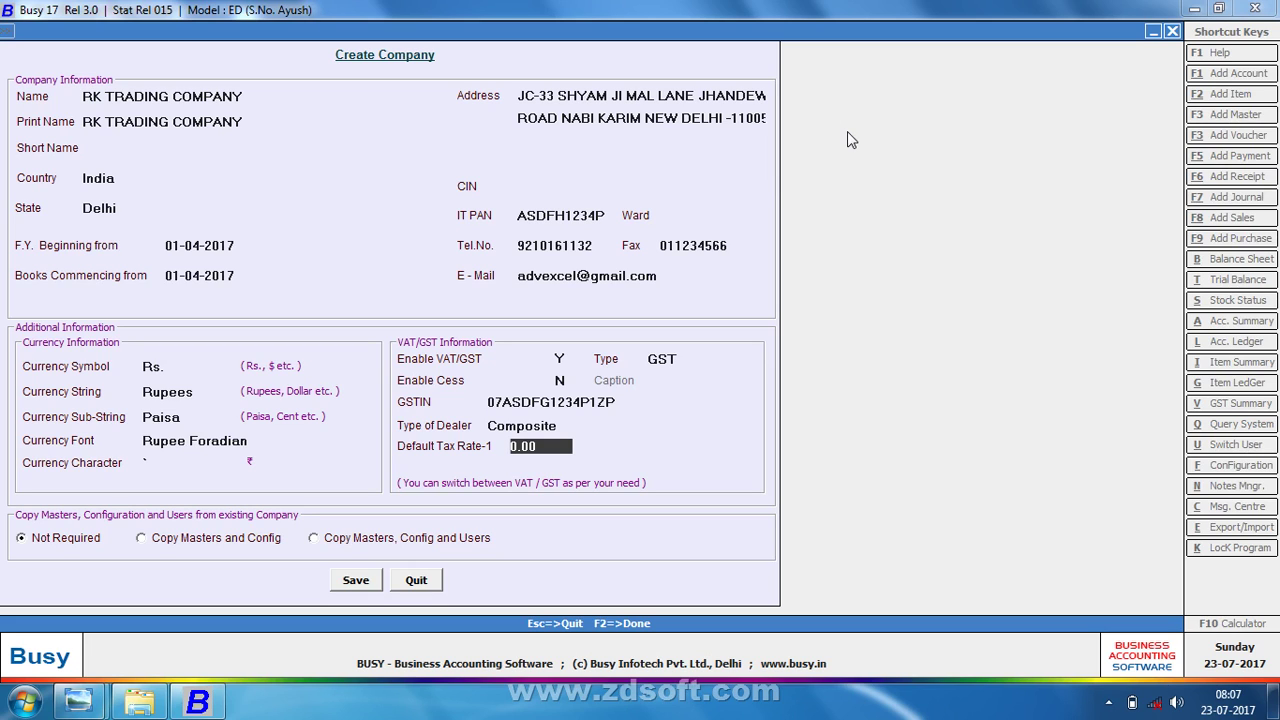
- Check the SALES table reference image, then return to the company form
{"action": "key", "text": "alt+Tab"}
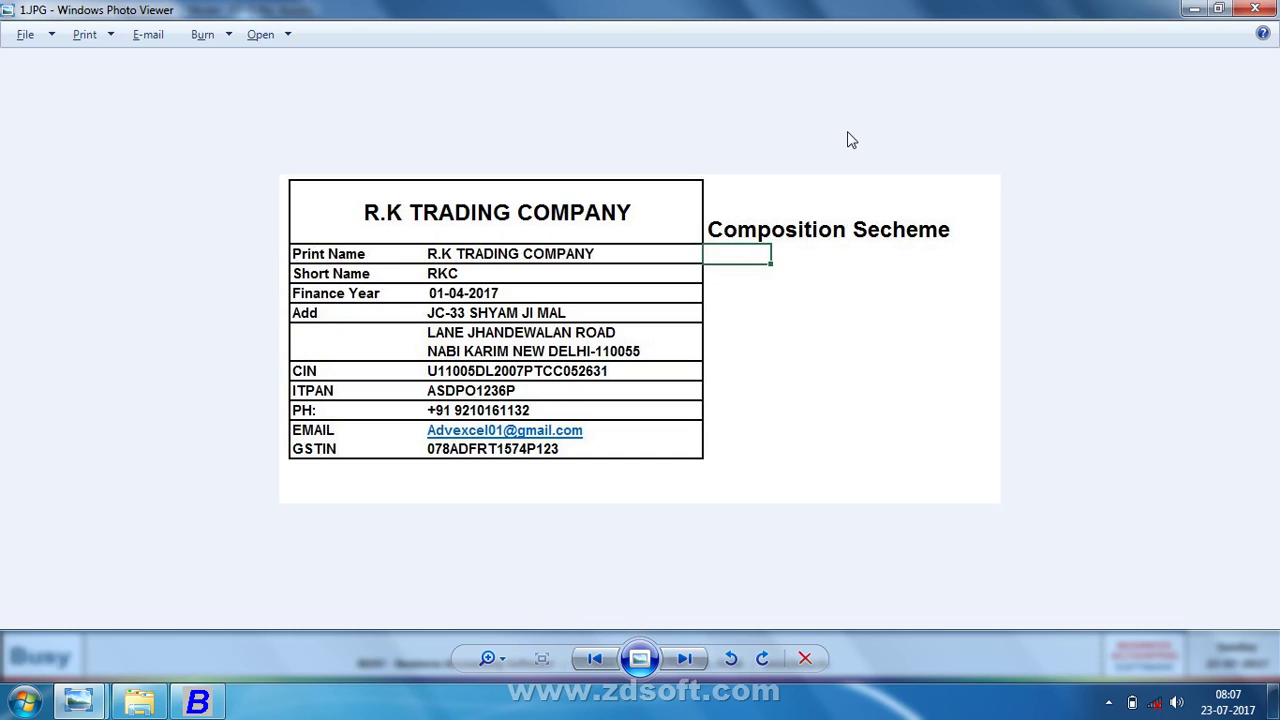
{"action": "left_click", "coordinate": [695, 662]}
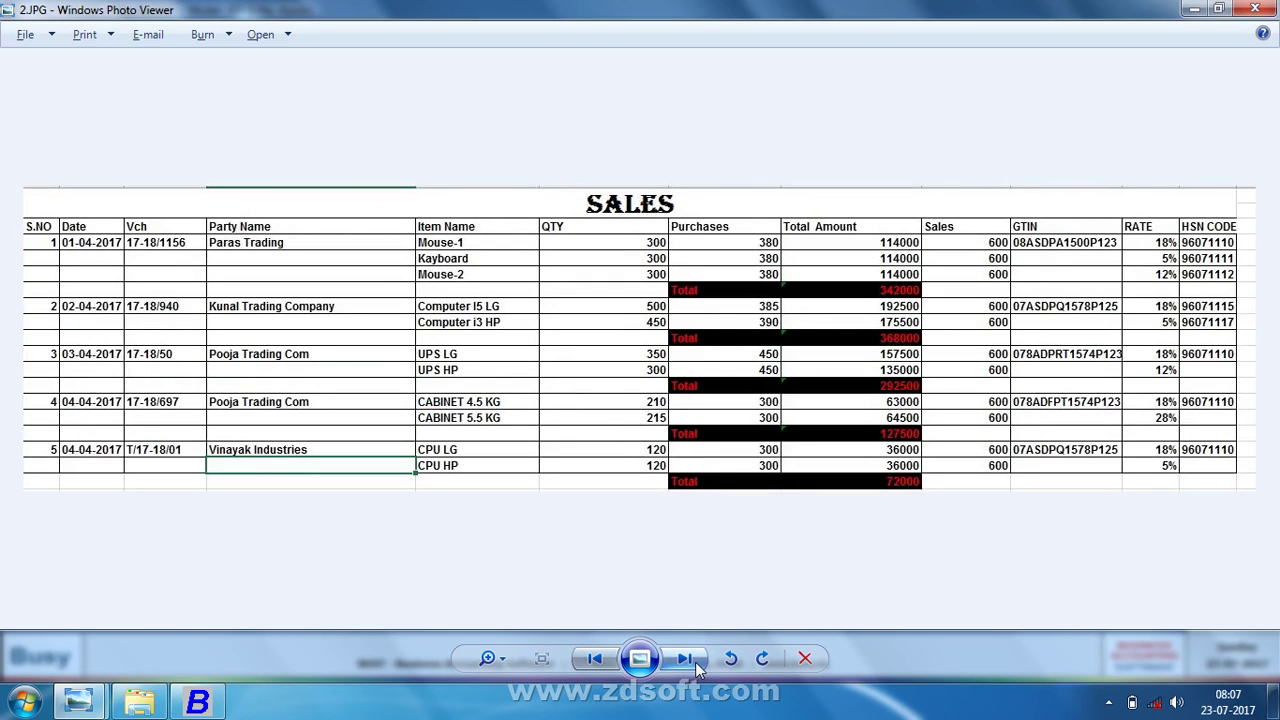
{"action": "key", "text": "alt+Tab"}
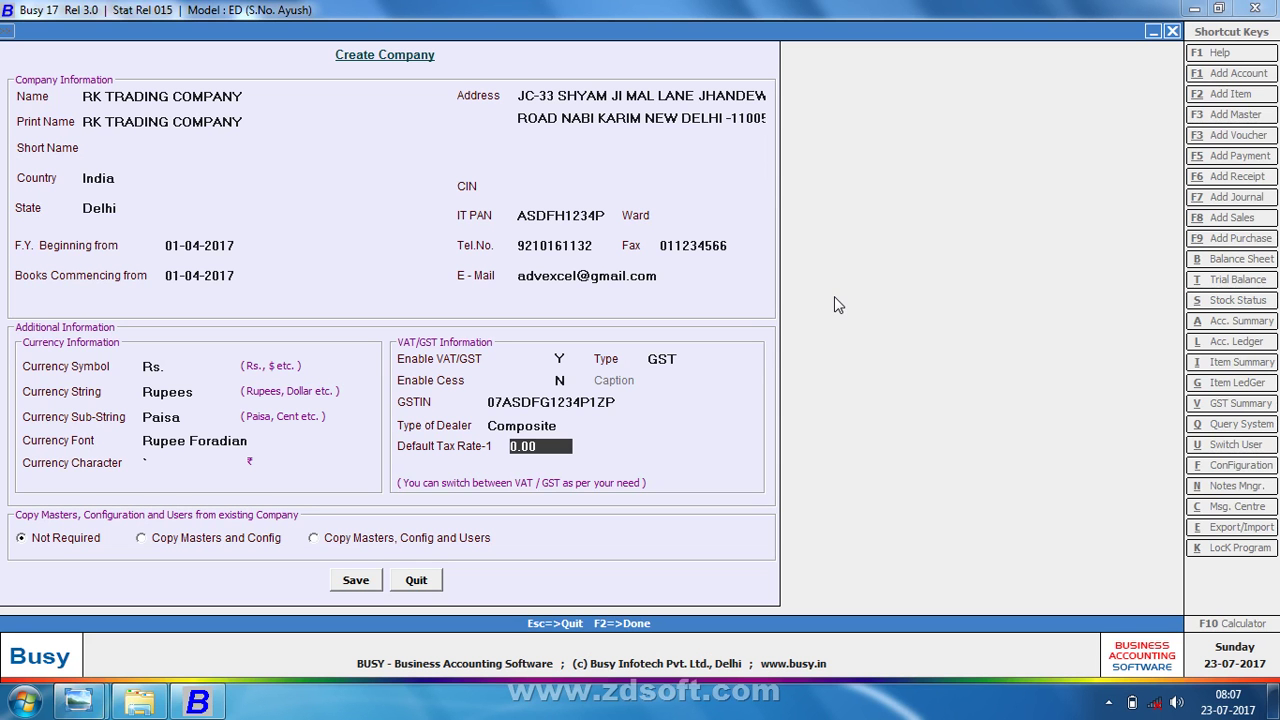
- Save the filled-in company details for RK TRADING COMPANY
{"action": "key", "text": "Return"}
{"action": "key", "text": "Return"}
{"action": "key", "text": "Return"}
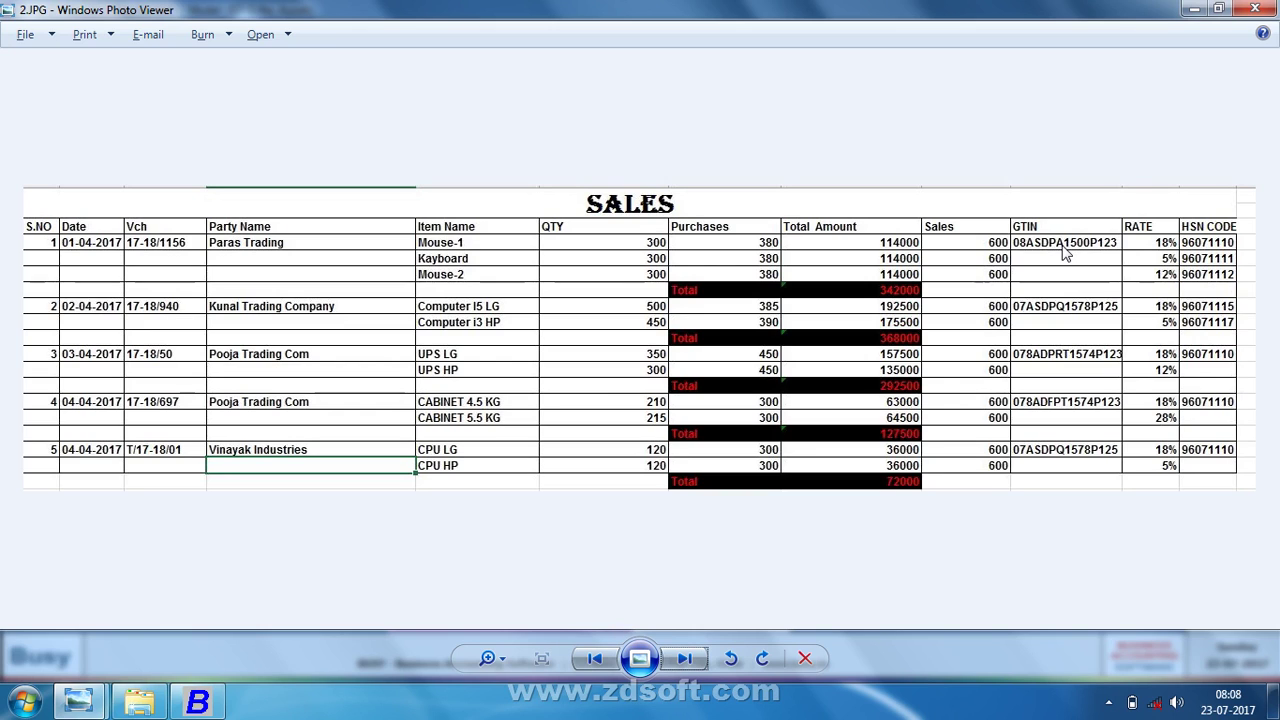
{"action": "key", "text": "Right"}
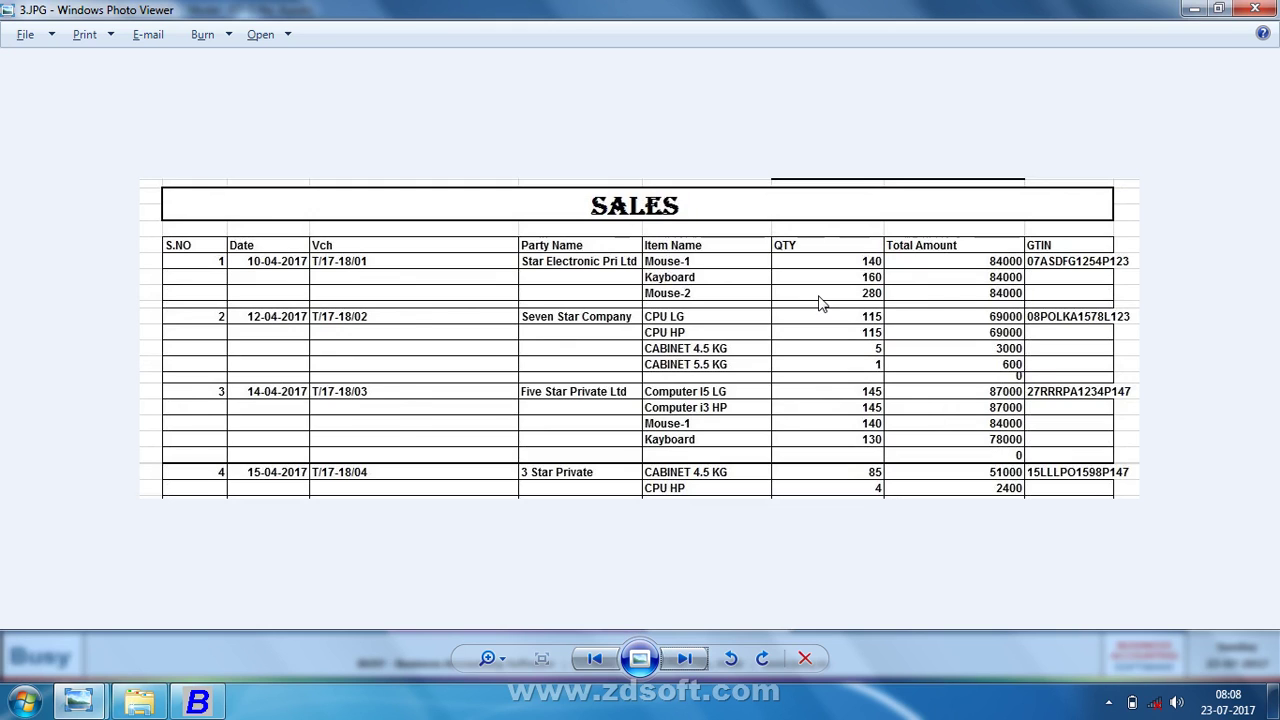
{"action": "key", "text": "Left"}
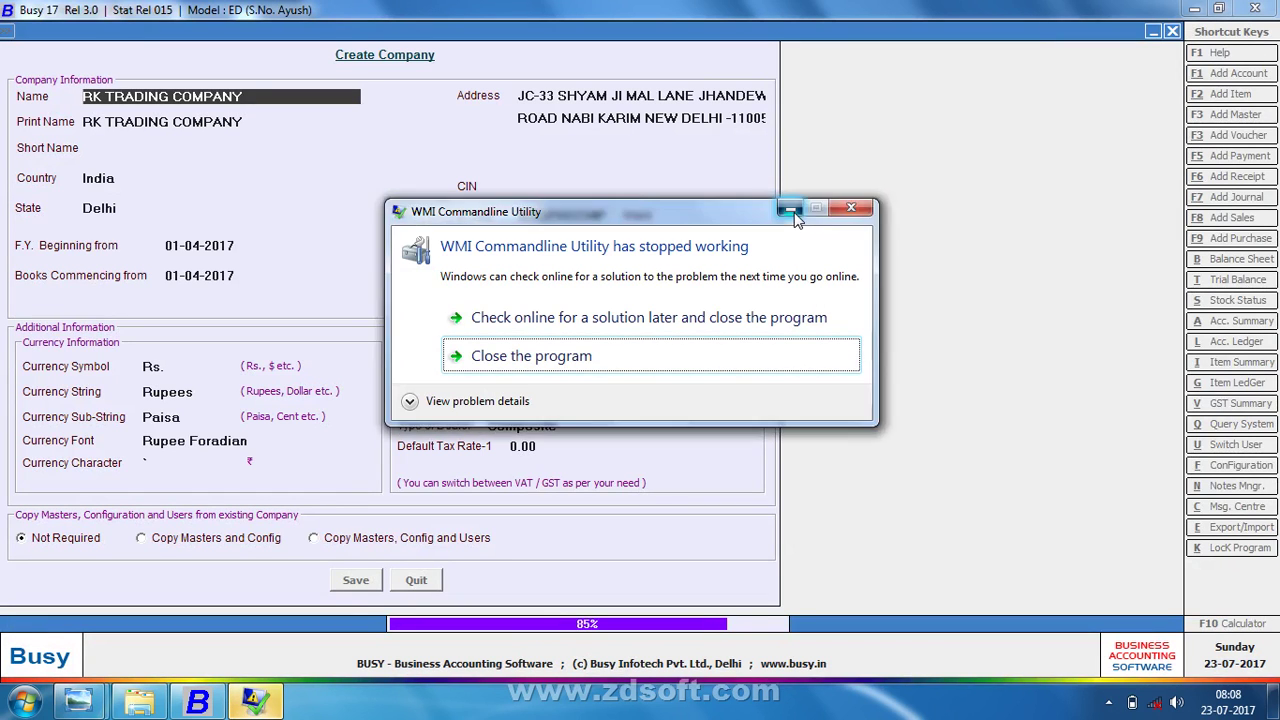
- Dismiss the WMI error, acknowledge the creation message, and save a superuser name and password
{"action": "left_click", "coordinate": [791, 211]}
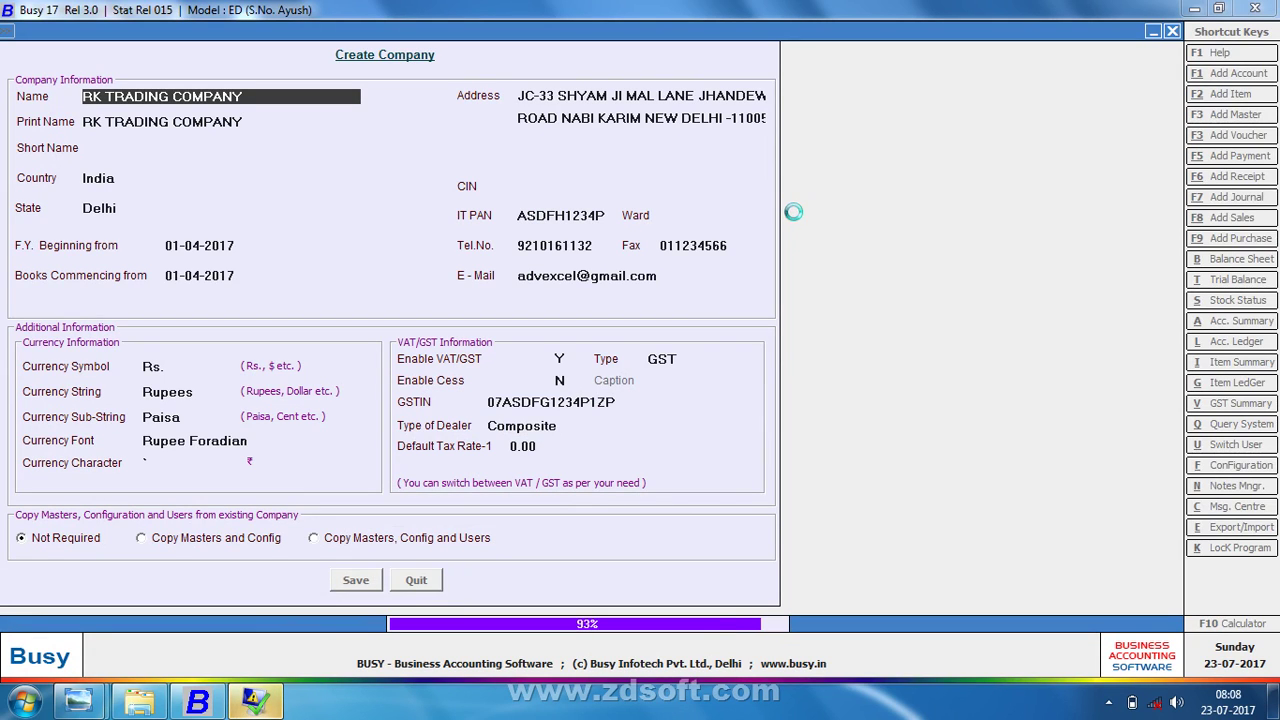
{"action": "key", "text": "Return"}
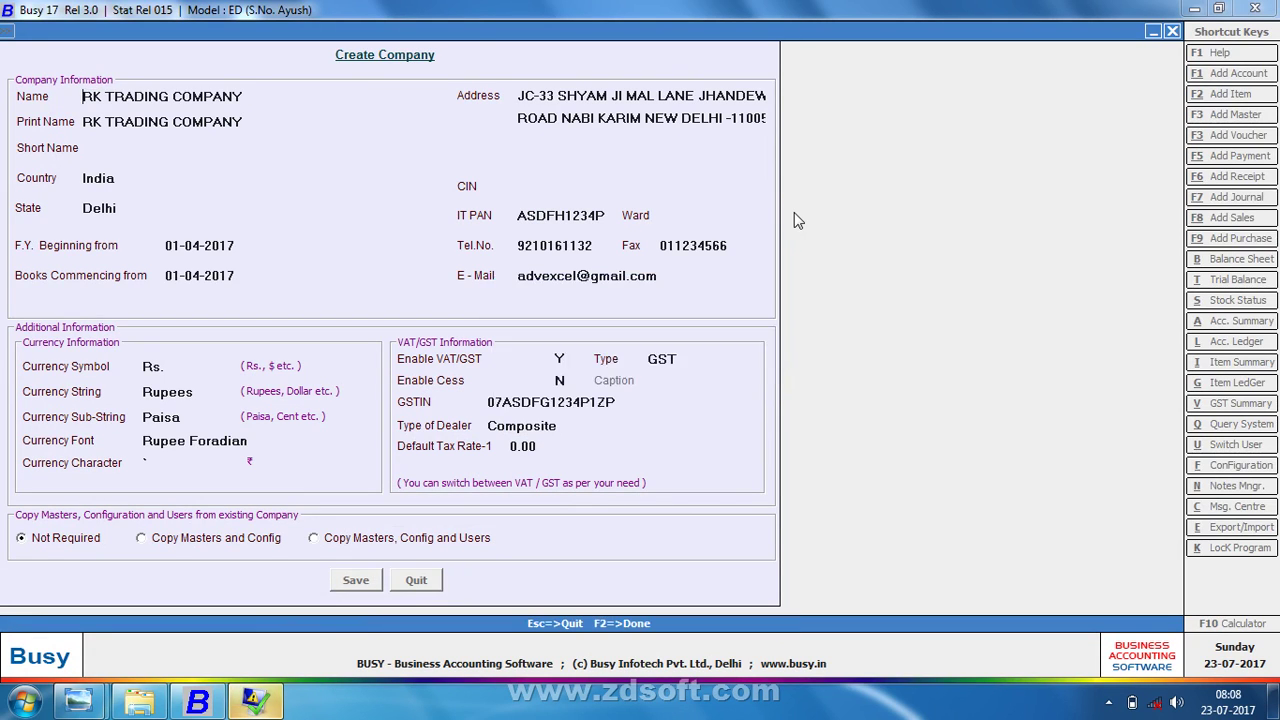
{"action": "type", "text": "rk"}
{"action": "key", "text": "Return"}
{"action": "type", "text": "*"}
{"action": "key", "text": "Return"}
{"action": "type", "text": "*"}
{"action": "key", "text": "Return"}
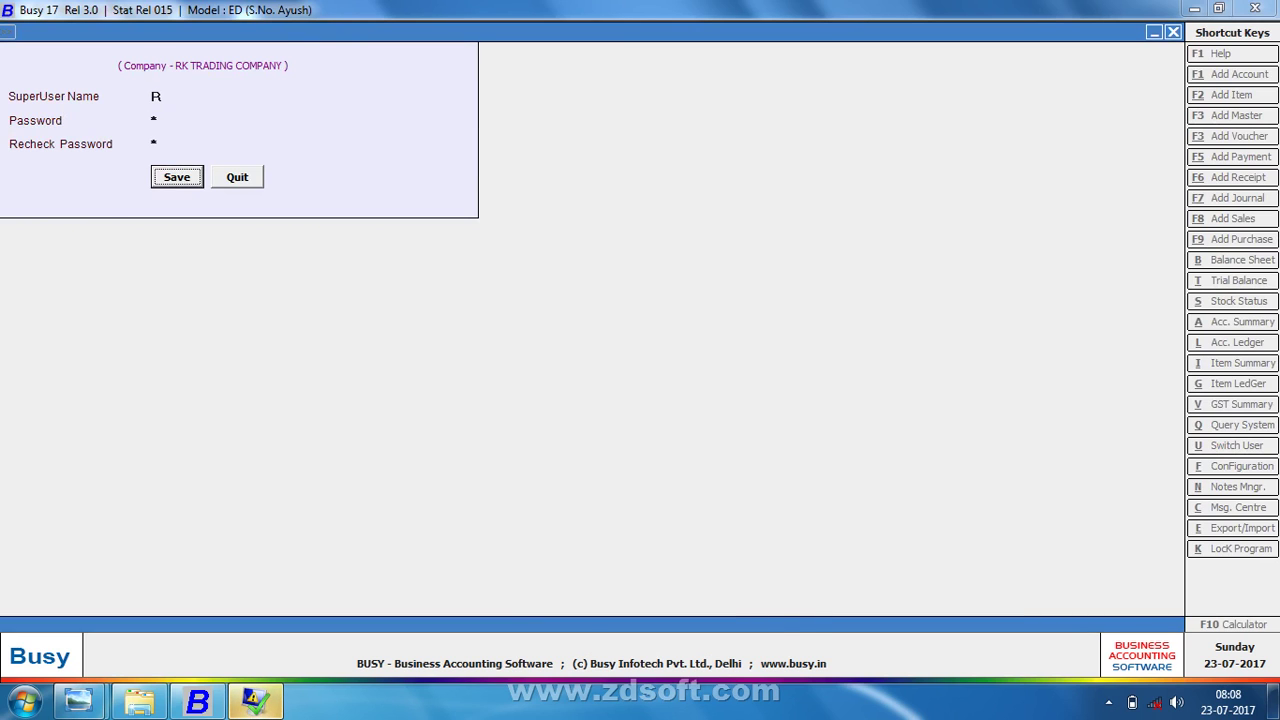
{"action": "key", "text": "Return"}
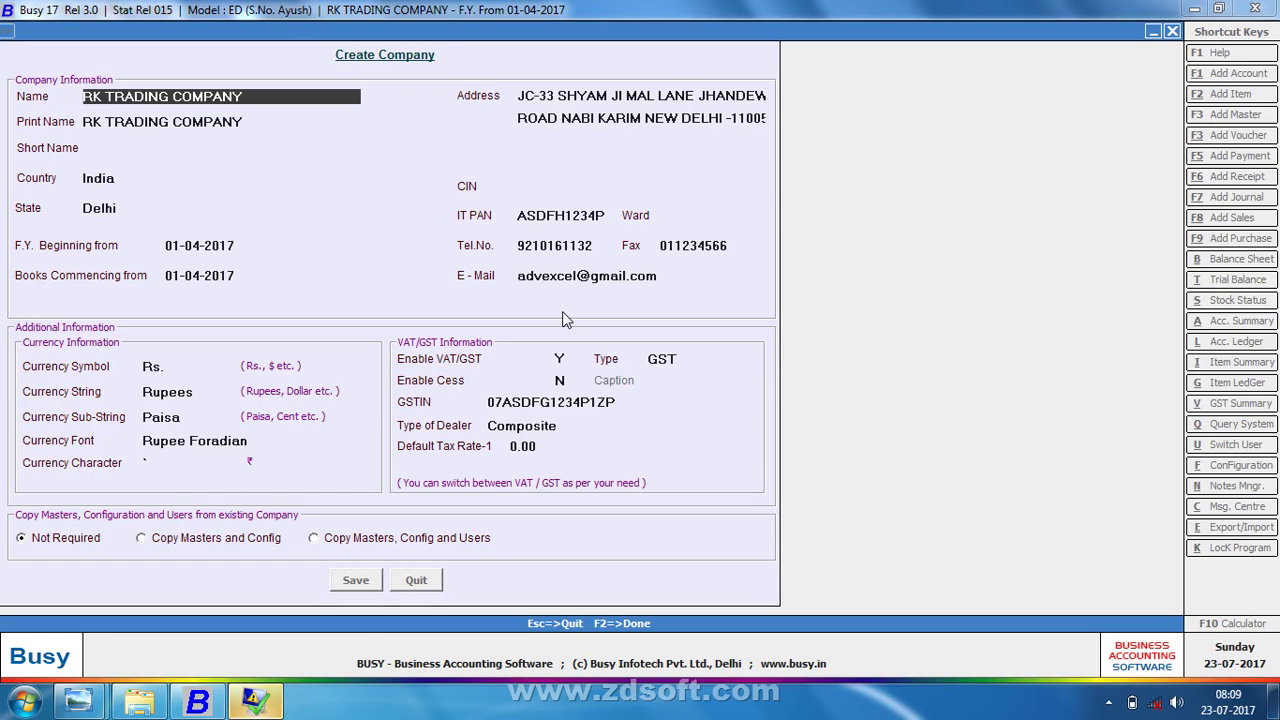
{"action": "key", "text": "Escape"}
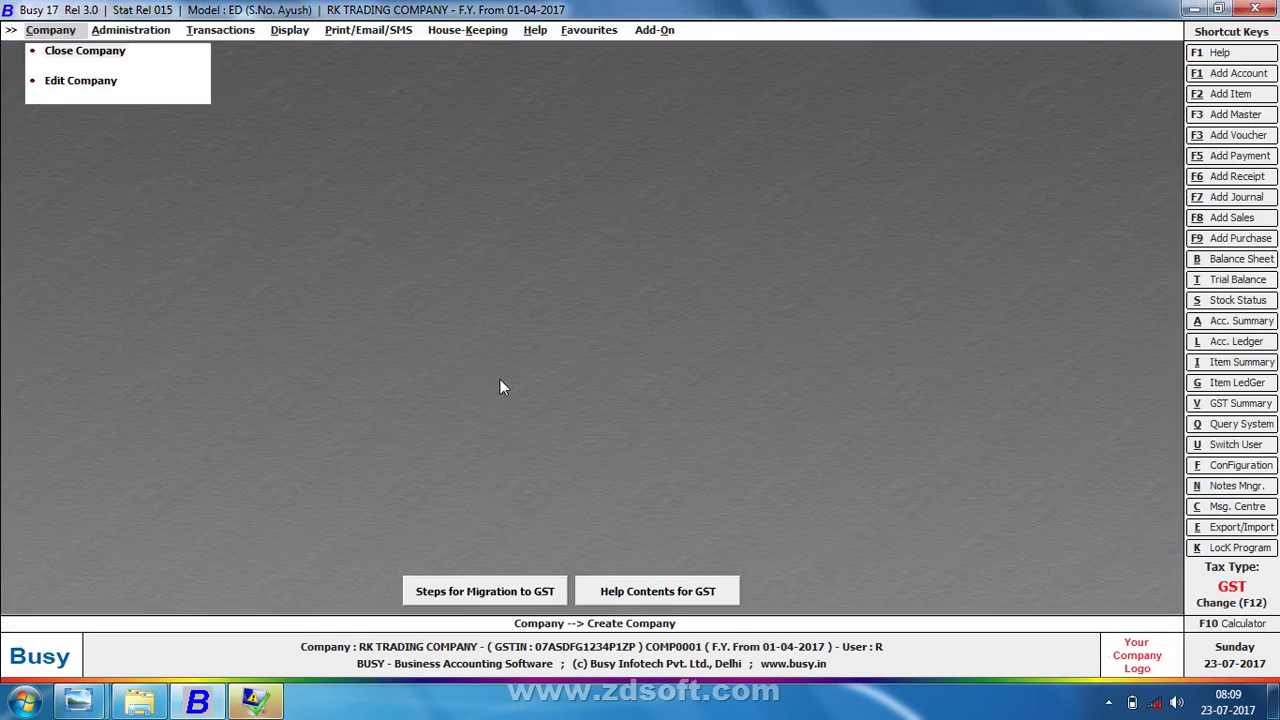
- Open the VAT/GST section of the features and options configuration
{"action": "key", "text": "Right"}
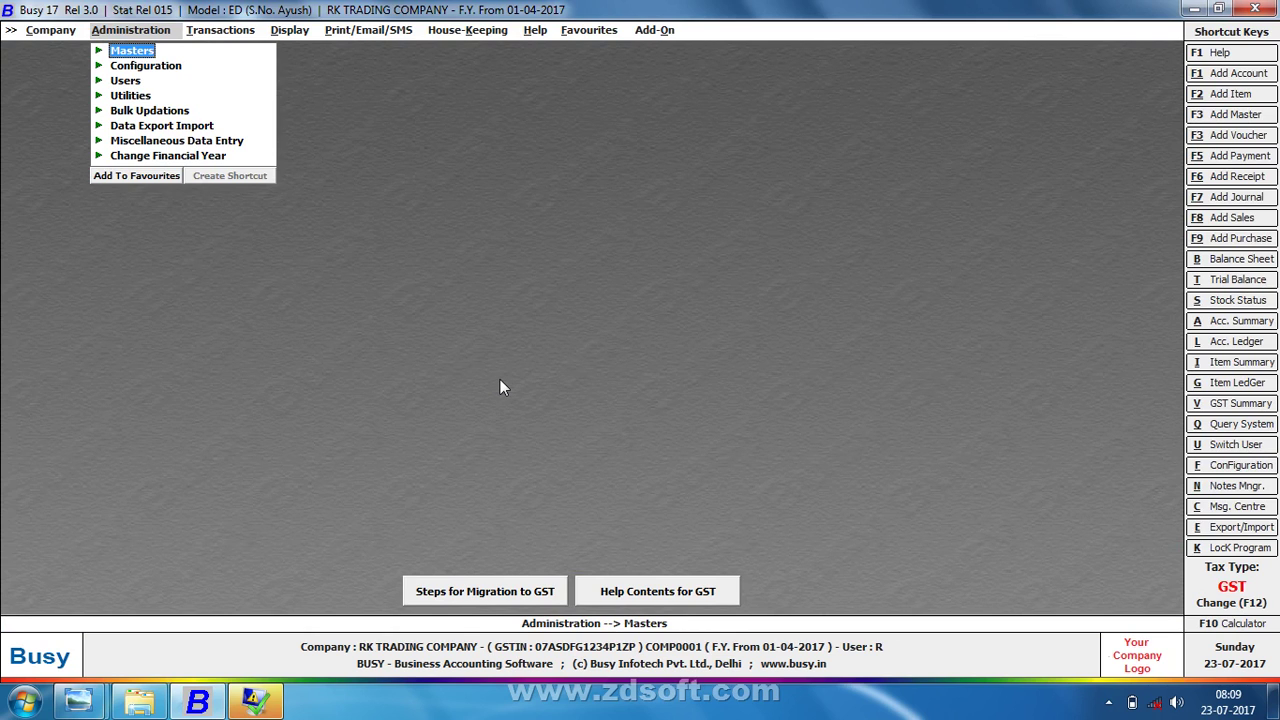
{"action": "key", "text": "Down"}
{"action": "key", "text": "Return"}
{"action": "key", "text": "Return"}
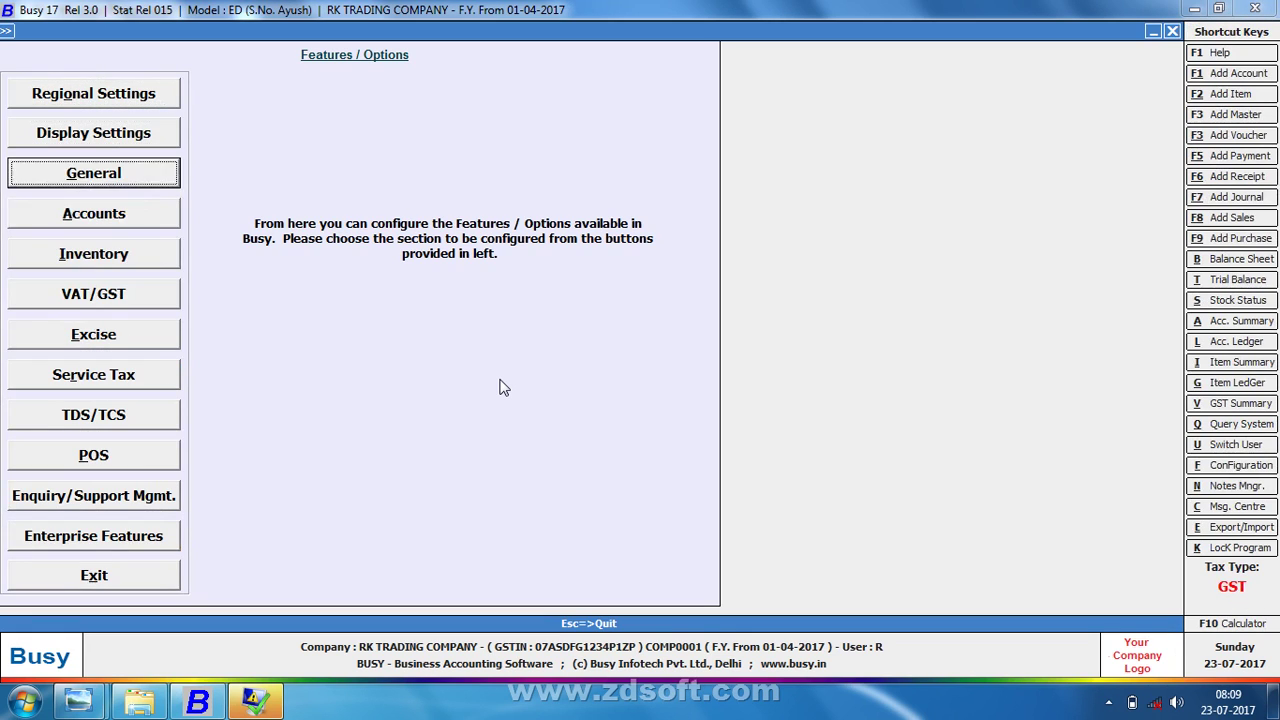
{"action": "key", "text": "Down"}
{"action": "key", "text": "Down"}
{"action": "key", "text": "Down"}
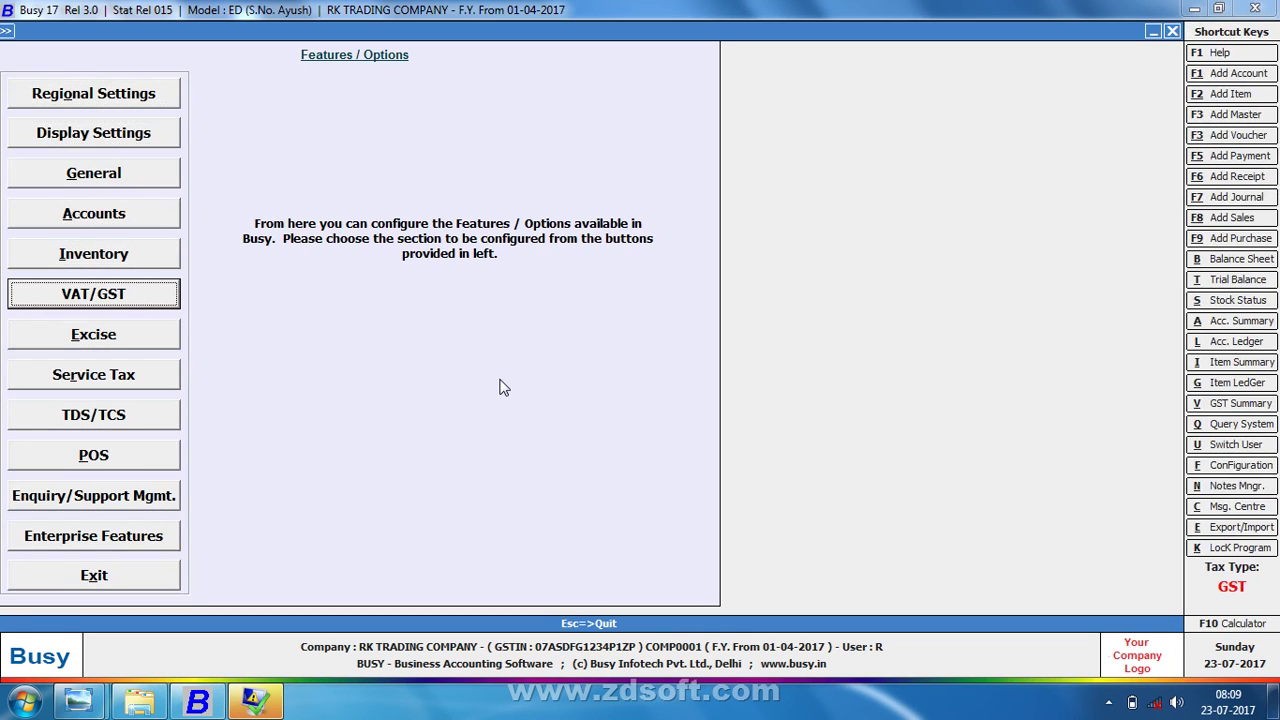
{"action": "key", "text": "Return"}
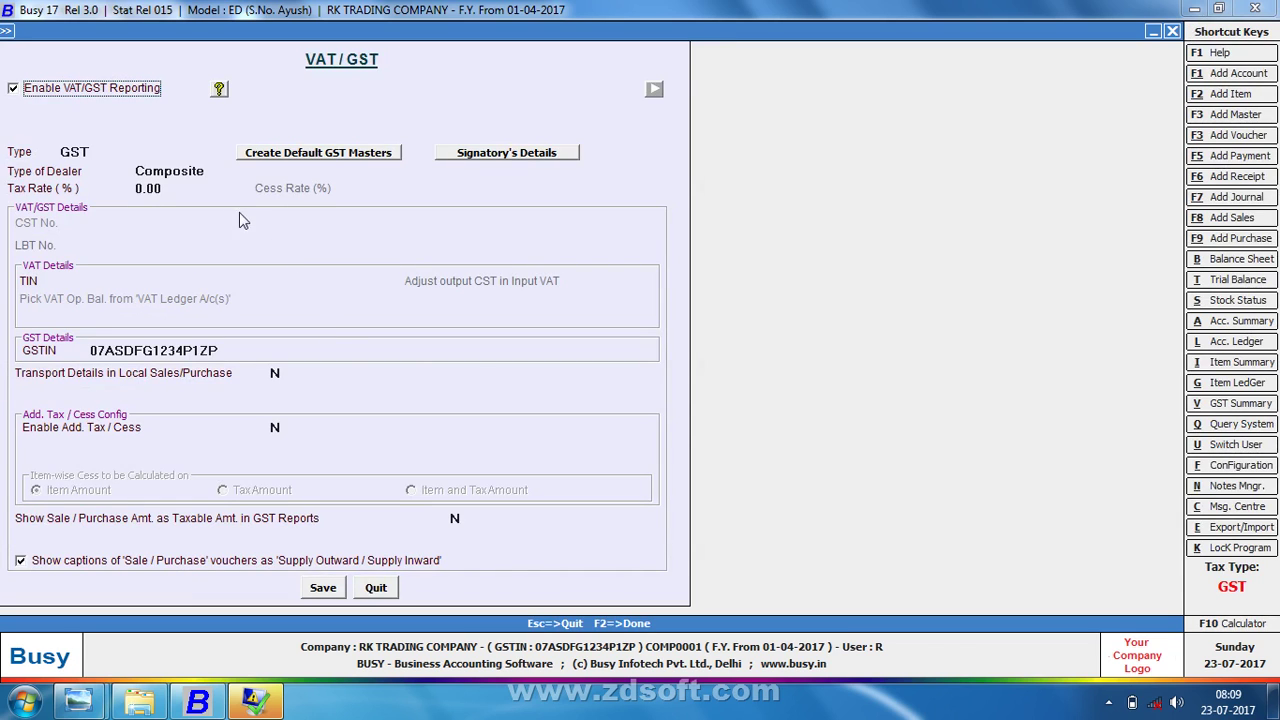
- Set Type of Dealer to Composite, close the VAT/GST settings, and return to the main menus
{"action": "left_click", "coordinate": [205, 171]}
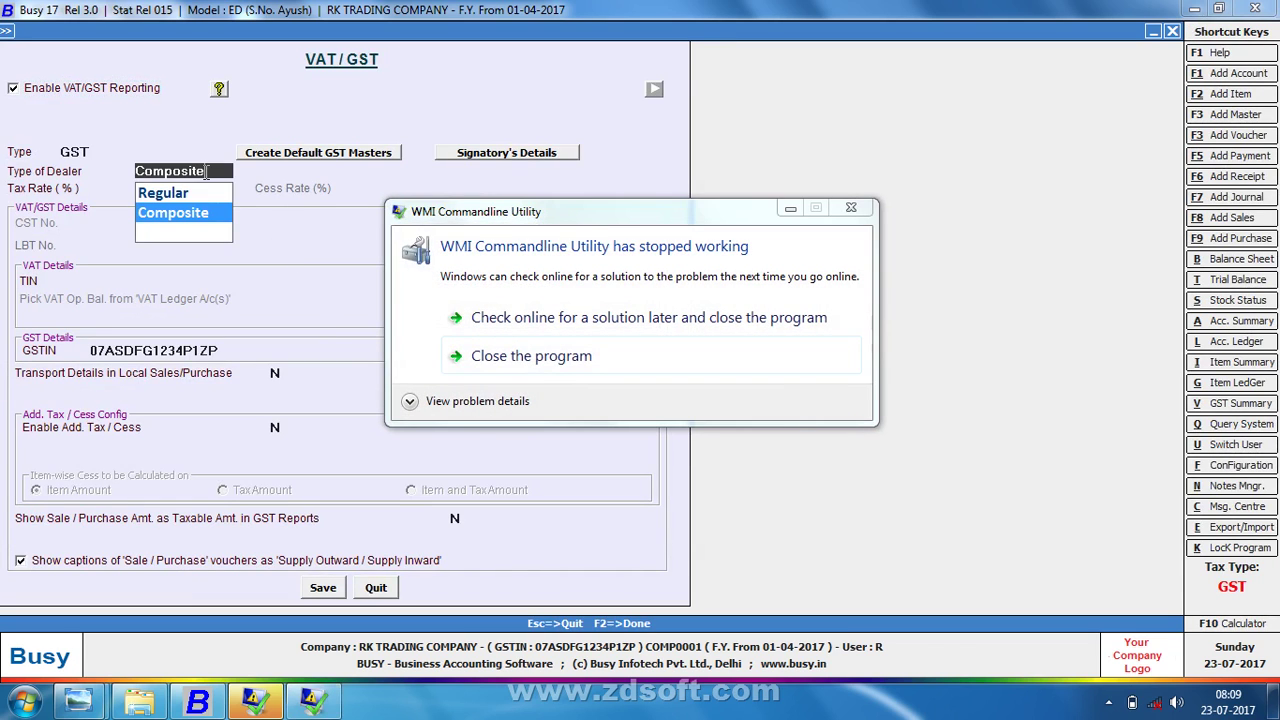
{"action": "left_click", "coordinate": [790, 208]}
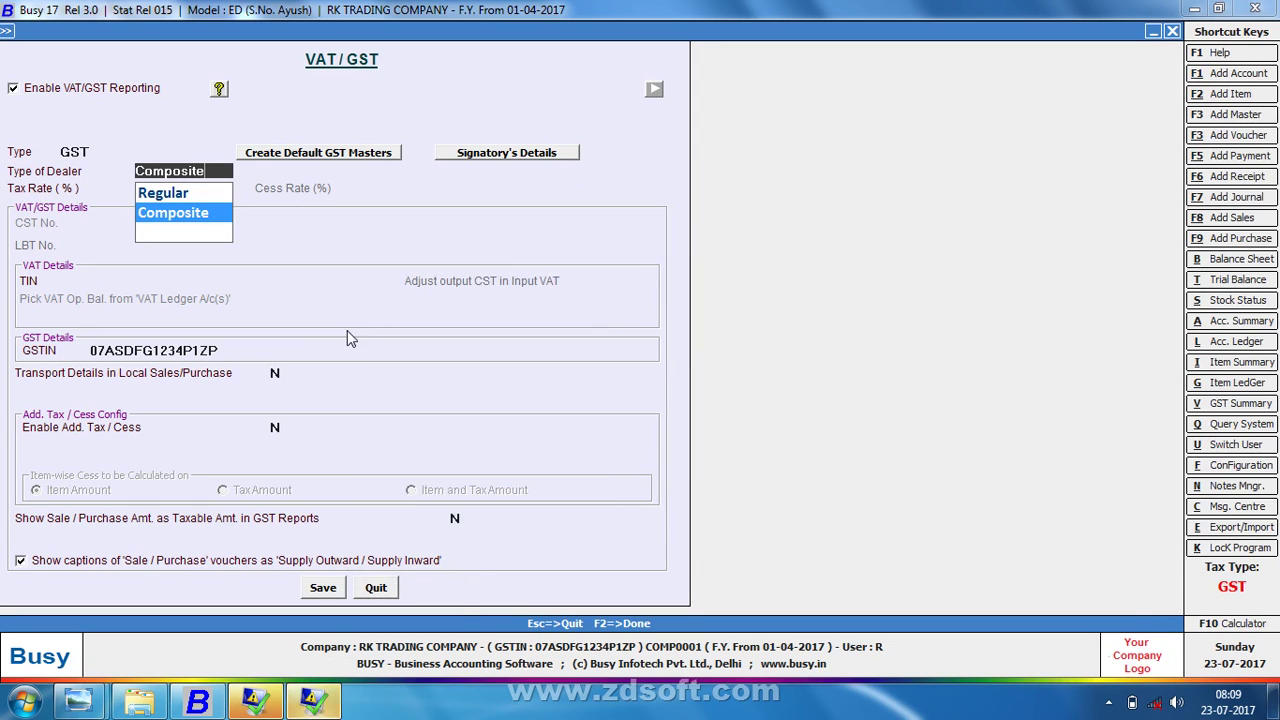
{"action": "left_click", "coordinate": [324, 353]}
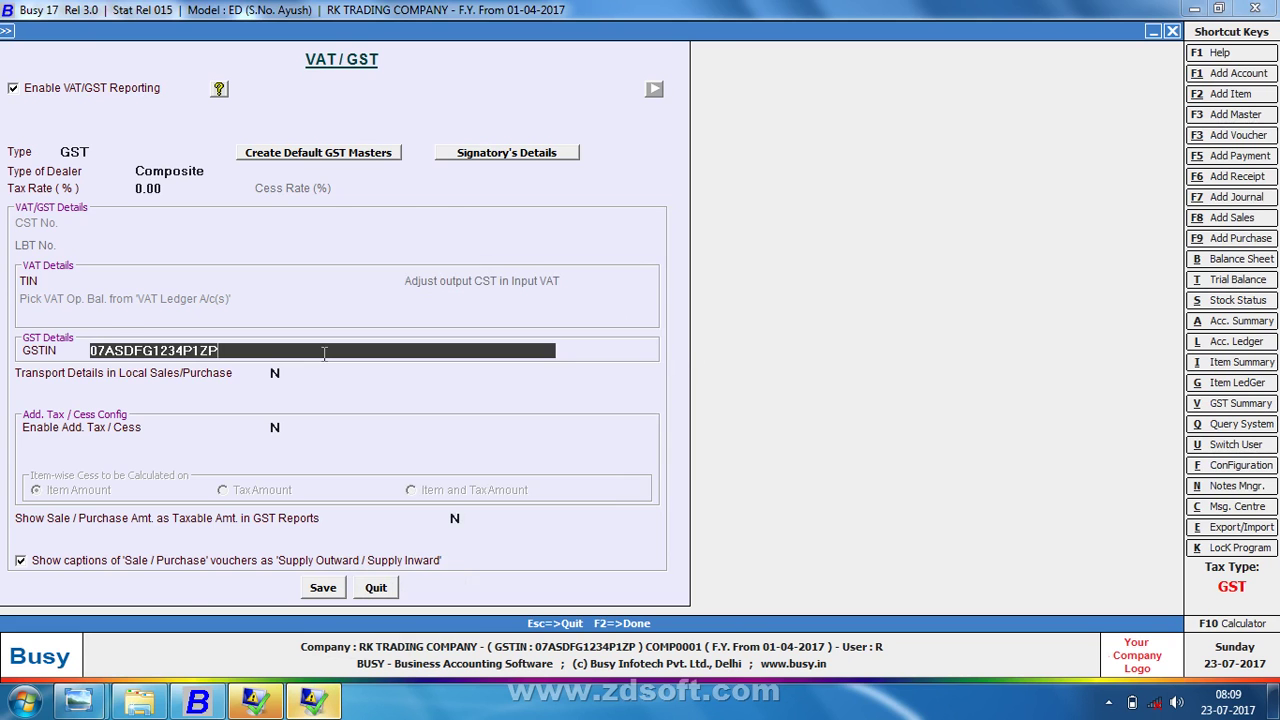
{"action": "key", "text": "F2"}
{"action": "key", "text": "Escape"}
{"action": "key", "text": "Escape"}
{"action": "key", "text": "Right"}
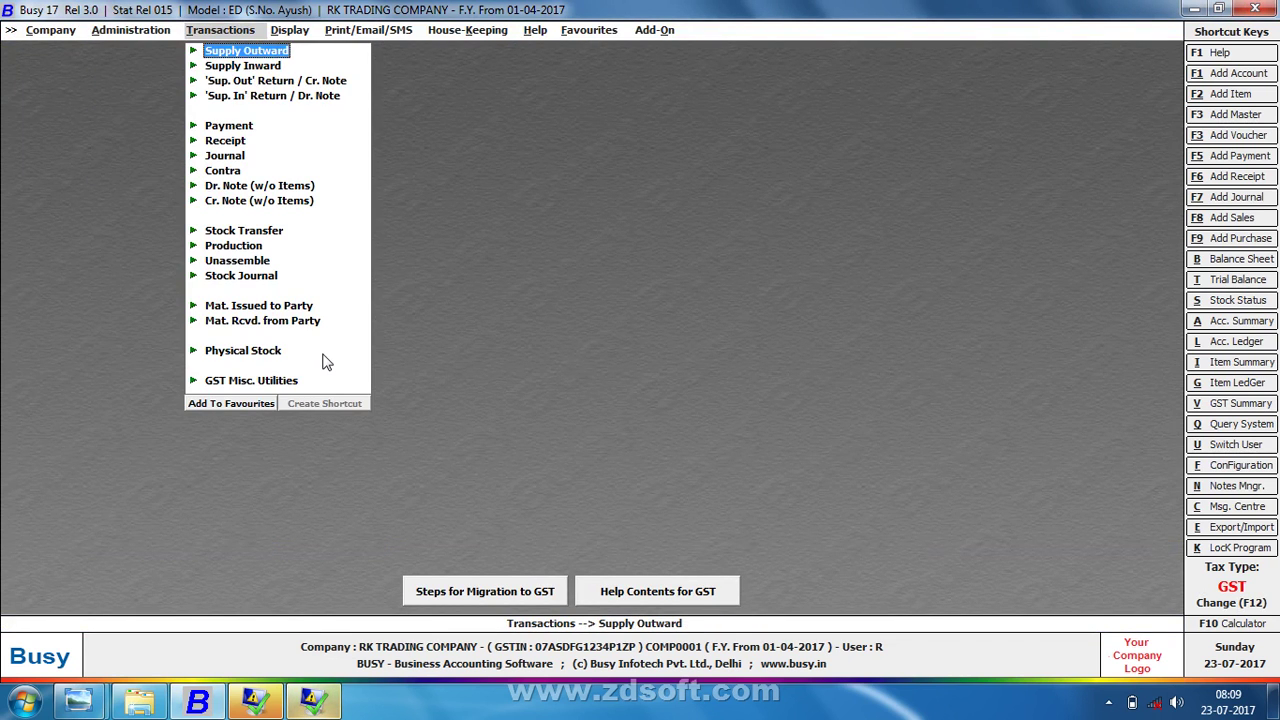
- Select Supply Inward under Transactions, dismissing the WMI error dialog
{"action": "key", "text": "Down"}
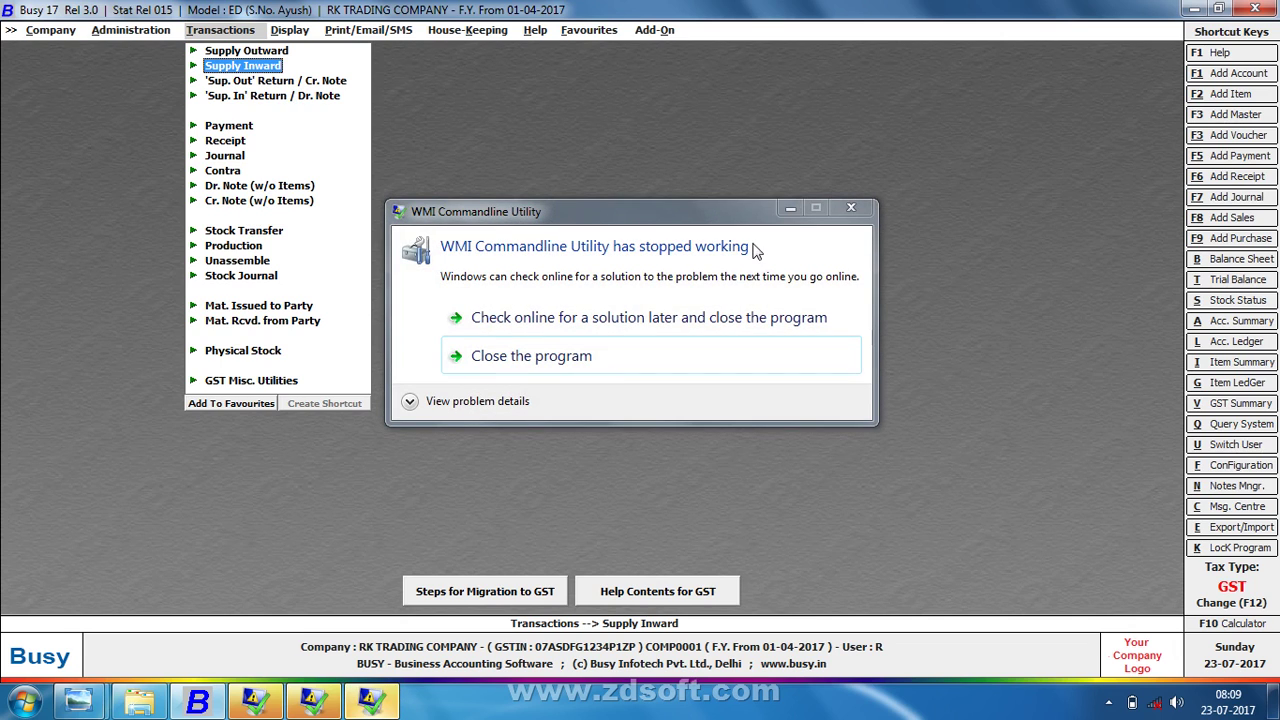
{"action": "left_click", "coordinate": [858, 206]}
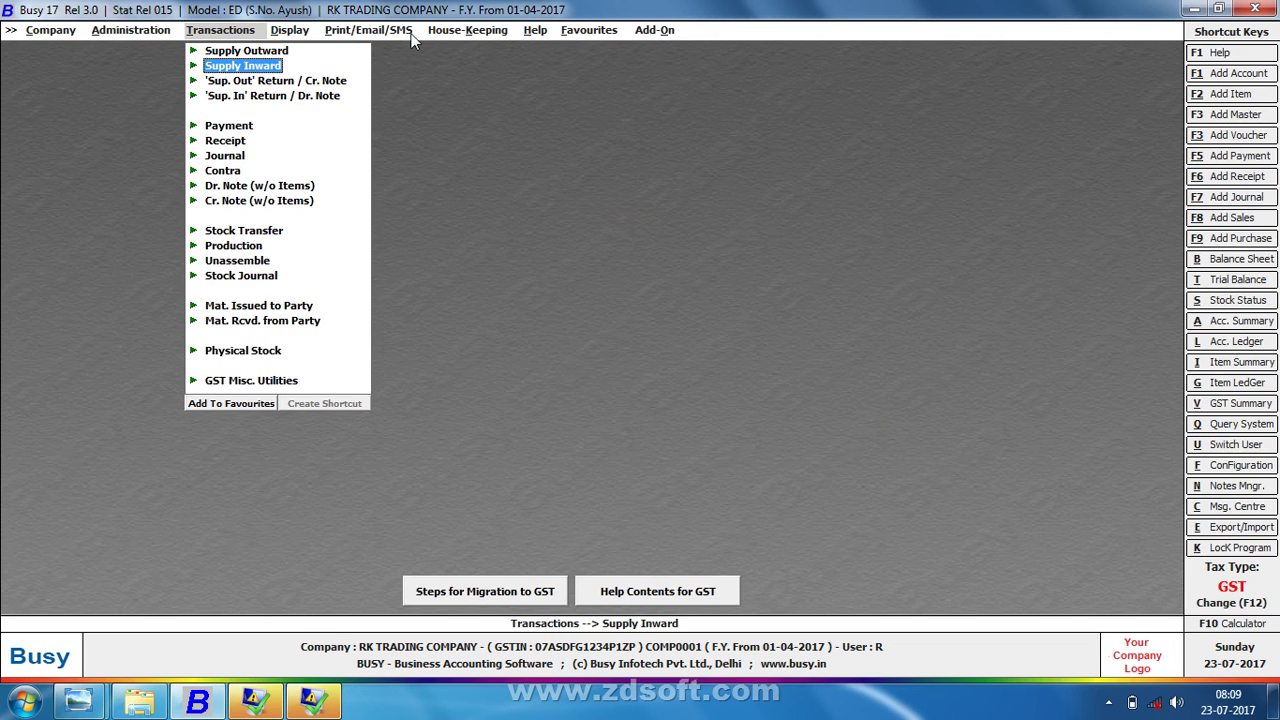
{"action": "key", "text": "Return"}
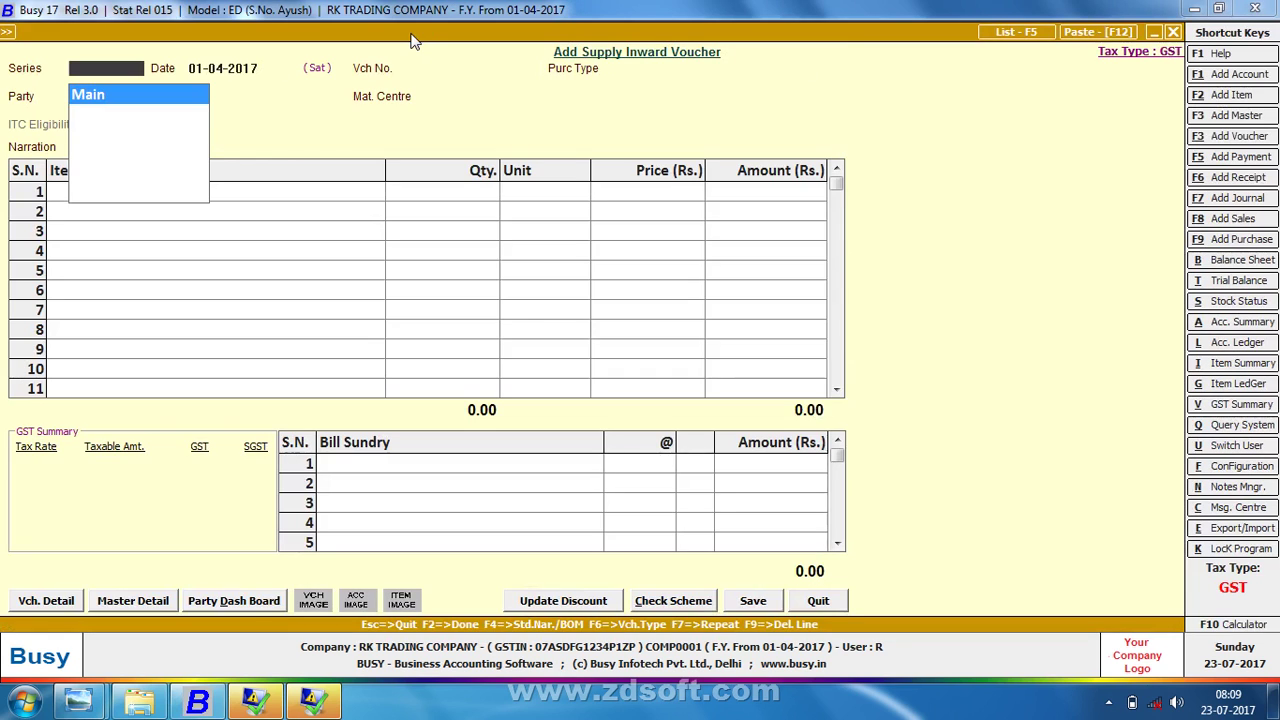
- Start a new Supply Inward voucher and close all the stray WMI error windows
{"action": "key", "text": "Return"}
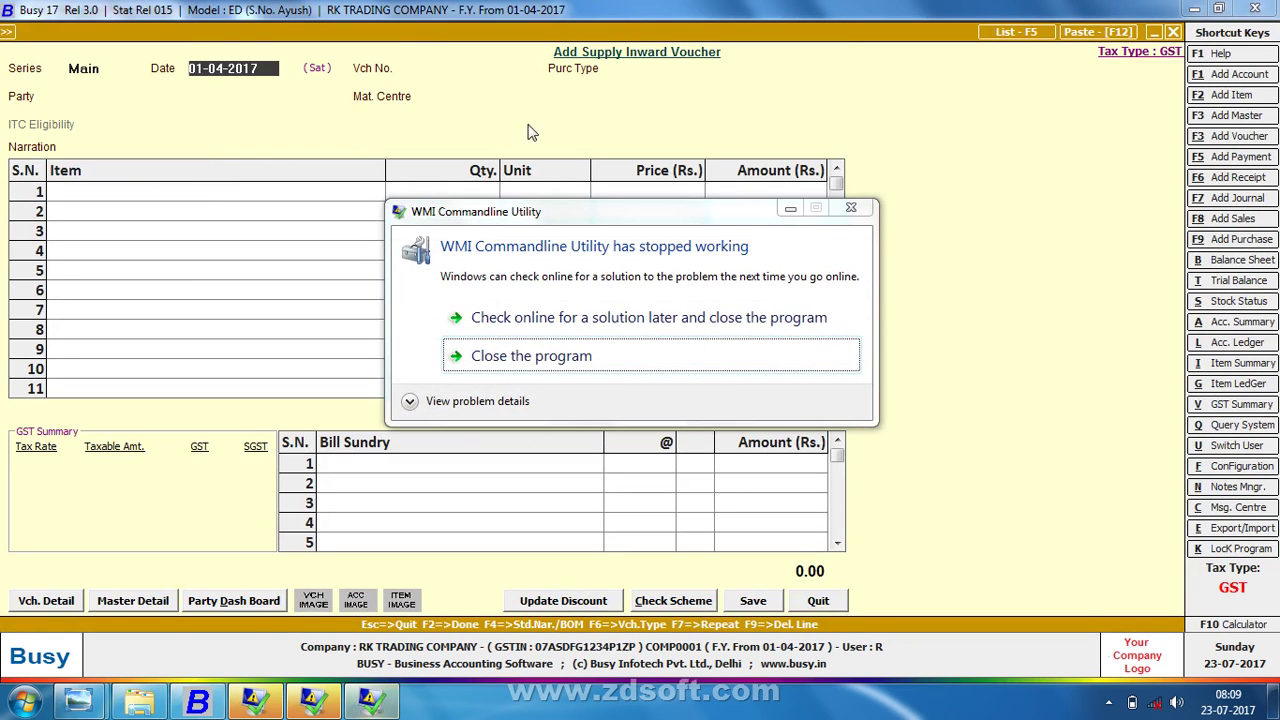
{"action": "left_click", "coordinate": [851, 207]}
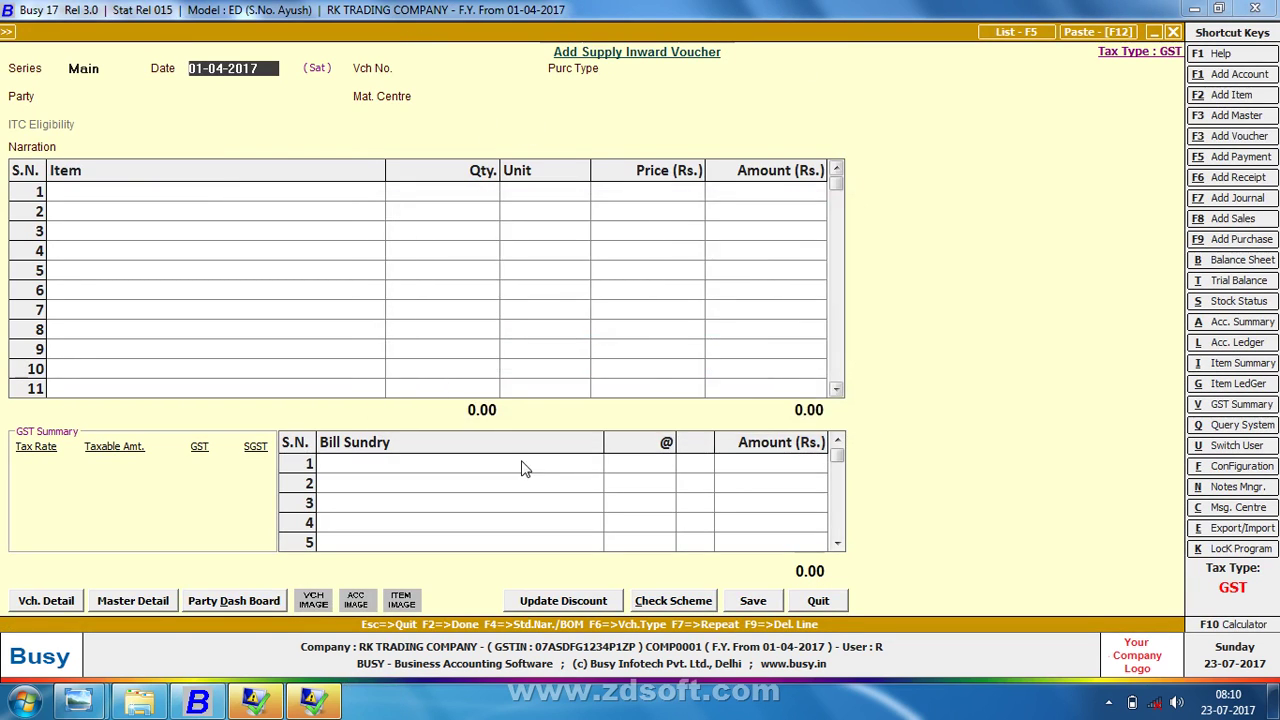
{"action": "right_click", "coordinate": [256, 705]}
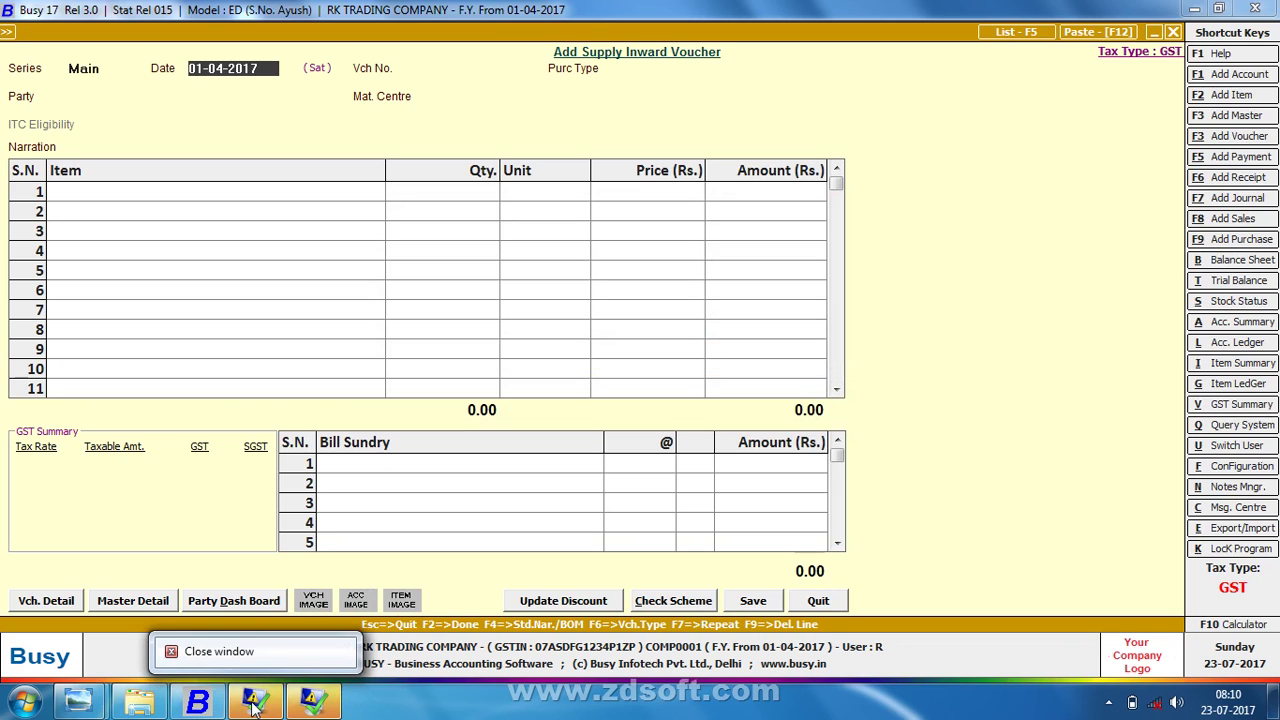
{"action": "left_click", "coordinate": [260, 656]}
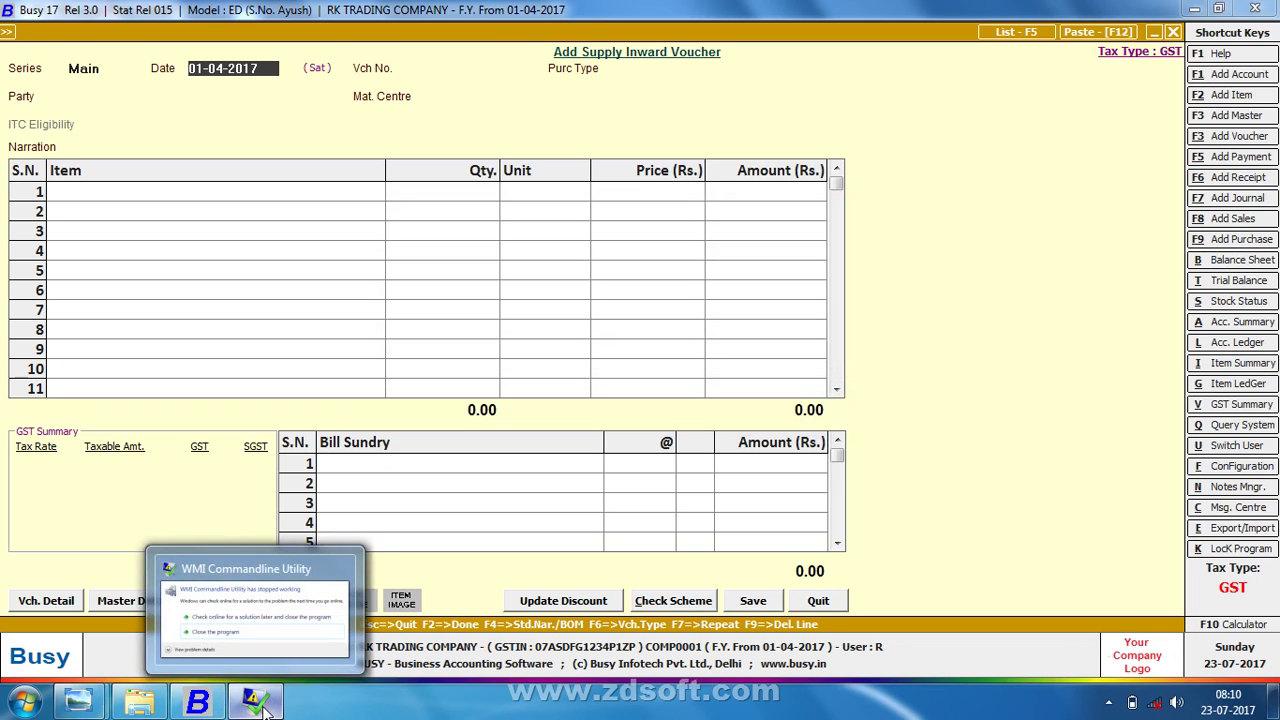
{"action": "right_click", "coordinate": [262, 704]}
{"action": "left_click", "coordinate": [276, 656]}
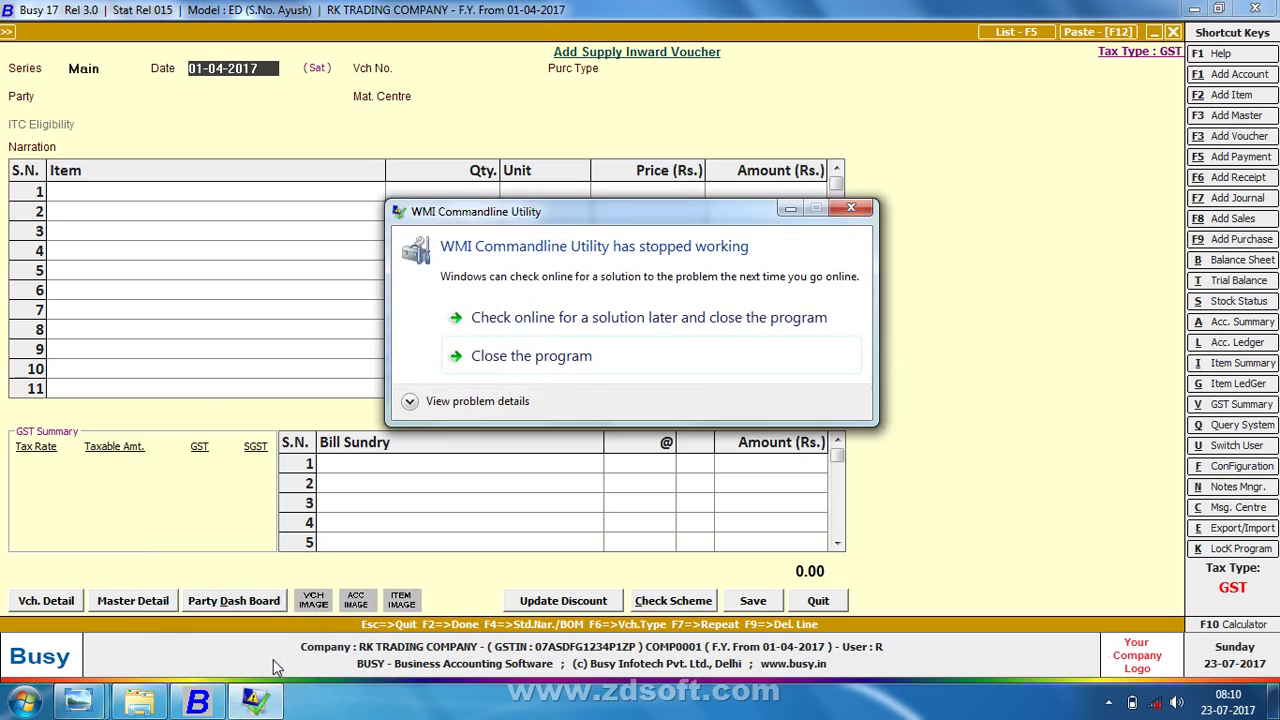
{"action": "left_click", "coordinate": [523, 366]}
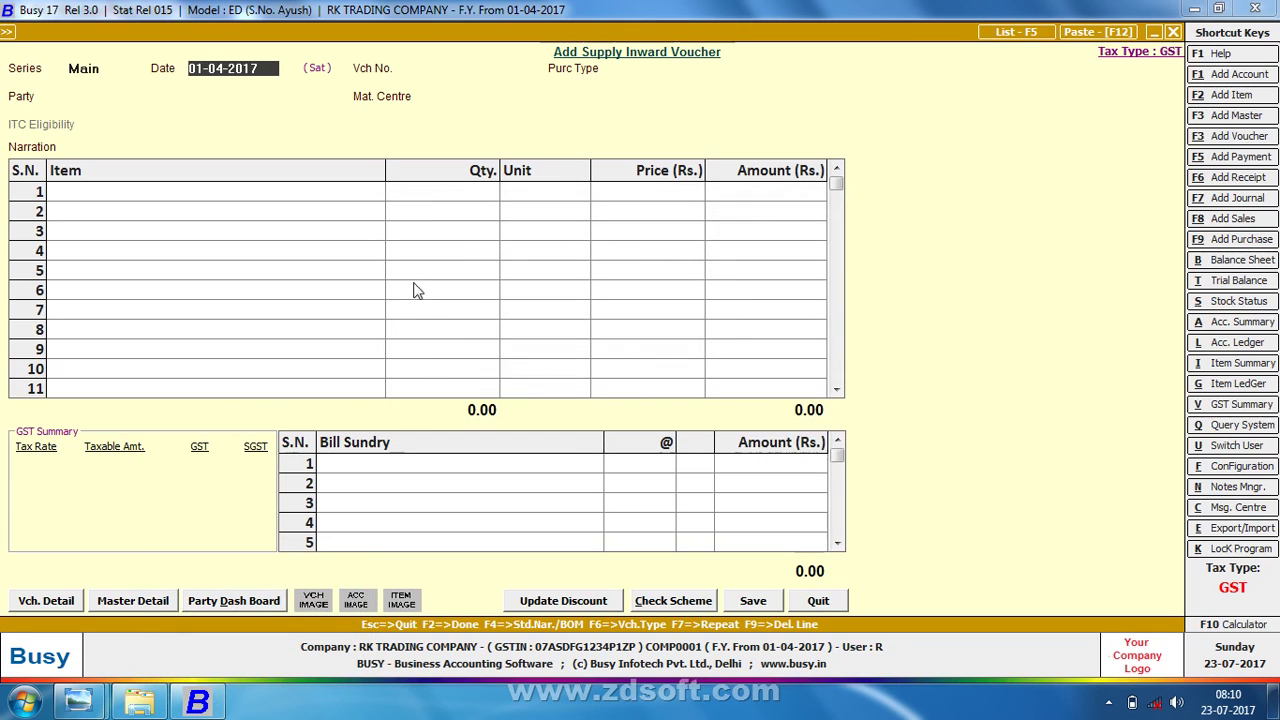
- Decline the pre-GST warning and set the voucher date to 01-07-2017
{"action": "key", "text": "Return"}
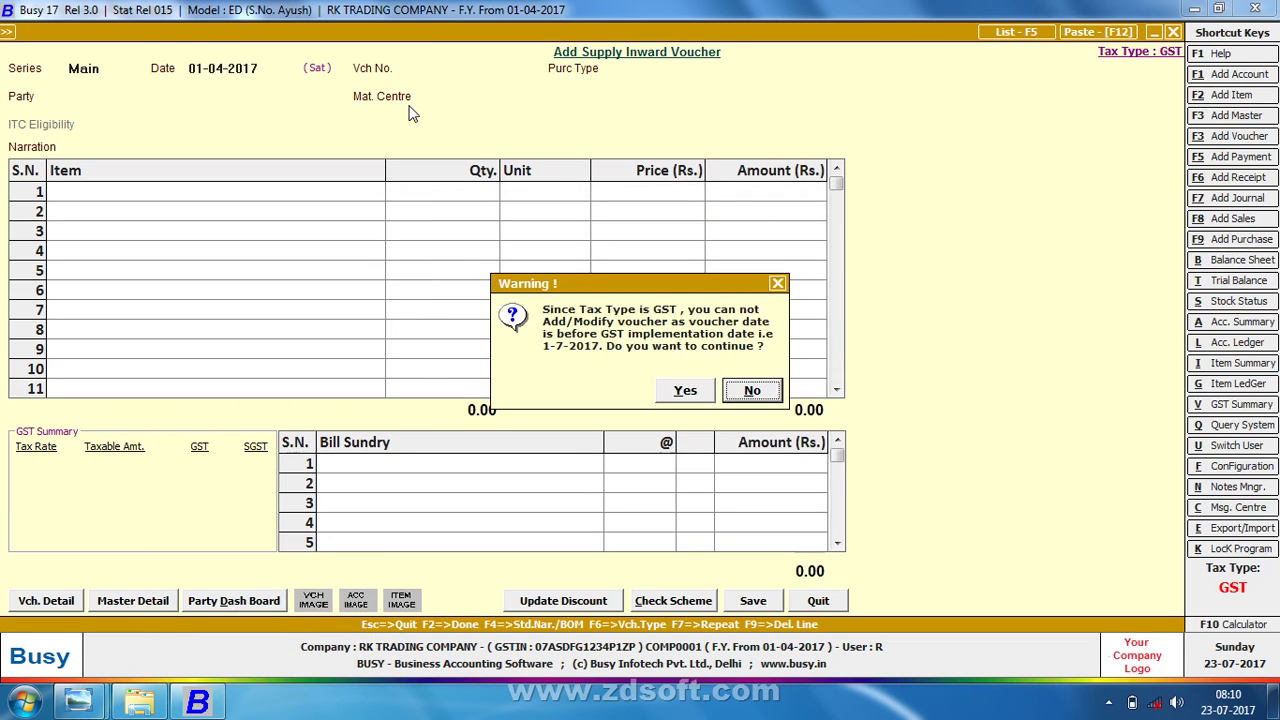
{"action": "key", "text": "Return"}
{"action": "type", "text": "1-7"}
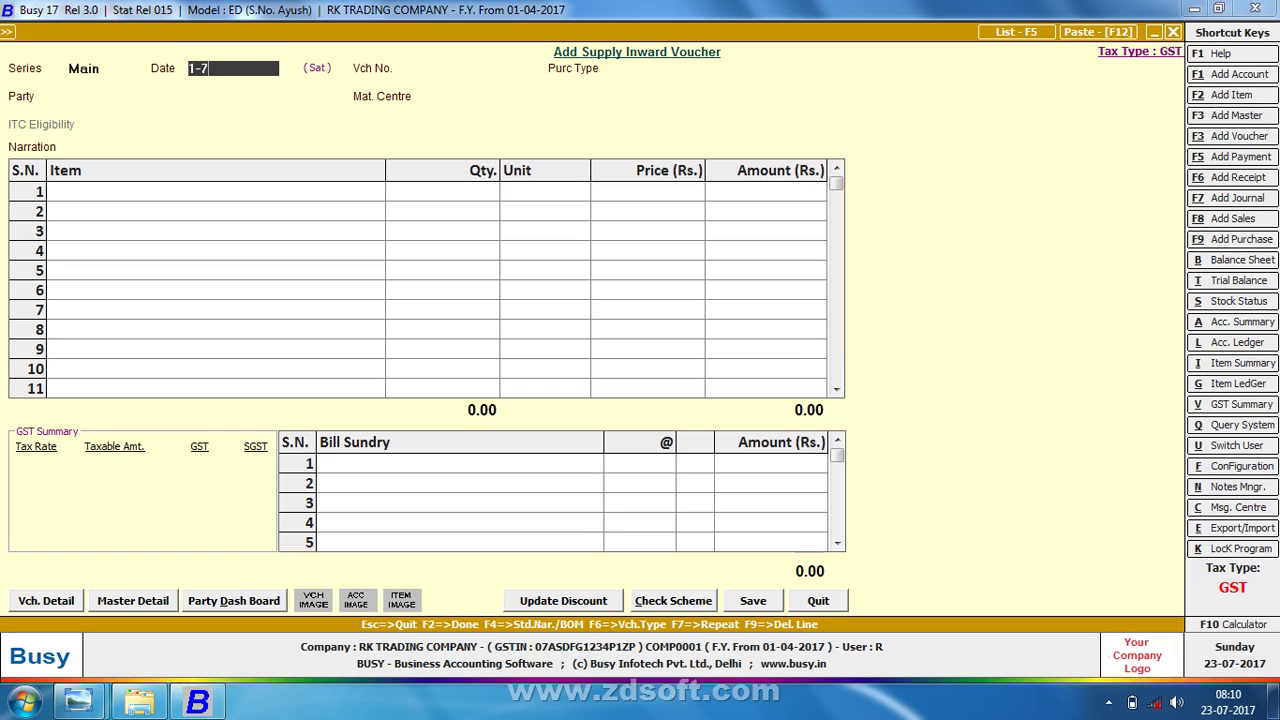
{"action": "key", "text": "Return"}
{"action": "key", "text": "alt+Tab"}
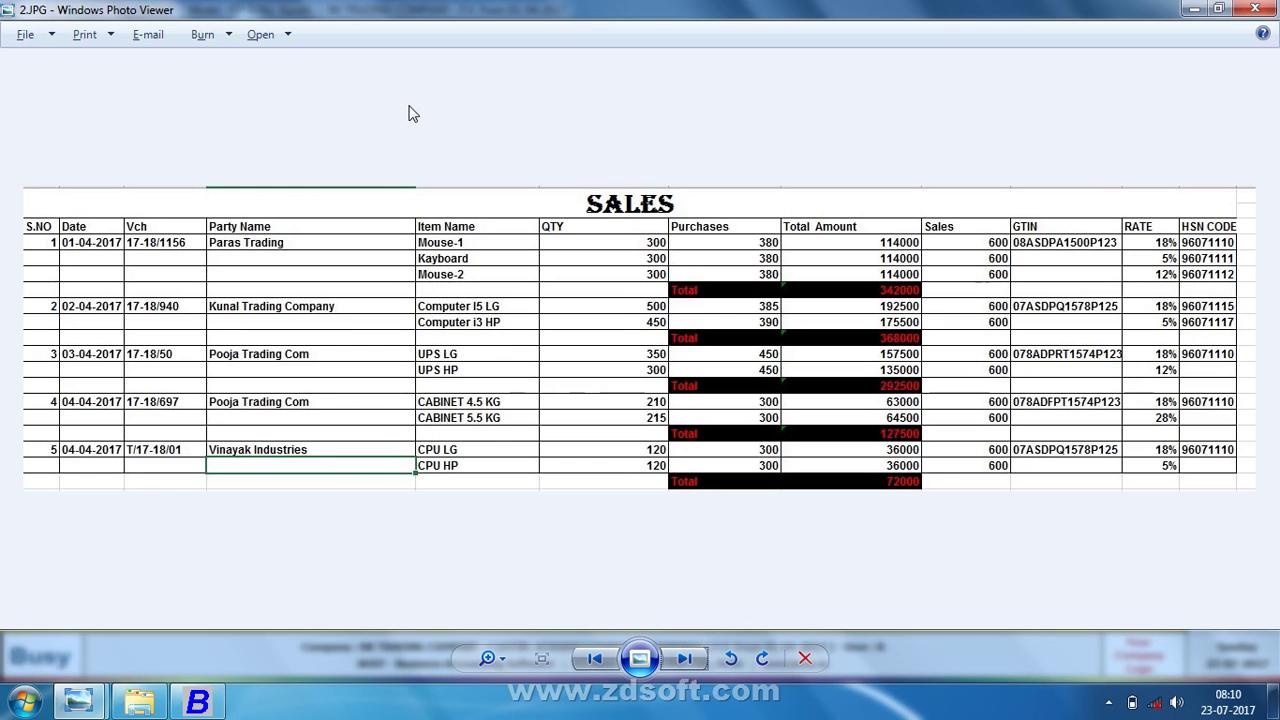
- Enter voucher number 17-18/01
{"action": "key", "text": "alt+Tab"}
{"action": "type", "text": "1"}
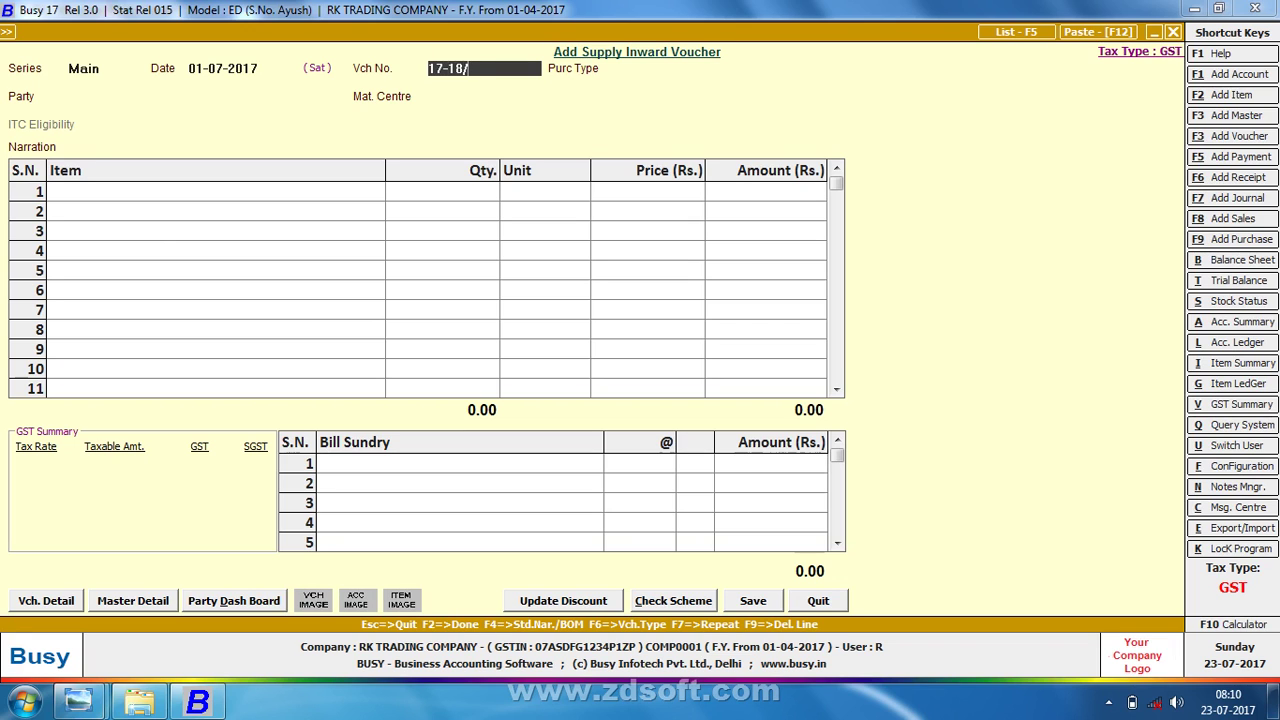
{"action": "type", "text": "1"}
{"action": "key", "text": "Return"}
- Choose I/GST-ItemWise as the purchase type, checking the SALES sheet
{"action": "key", "text": "alt+Tab"}
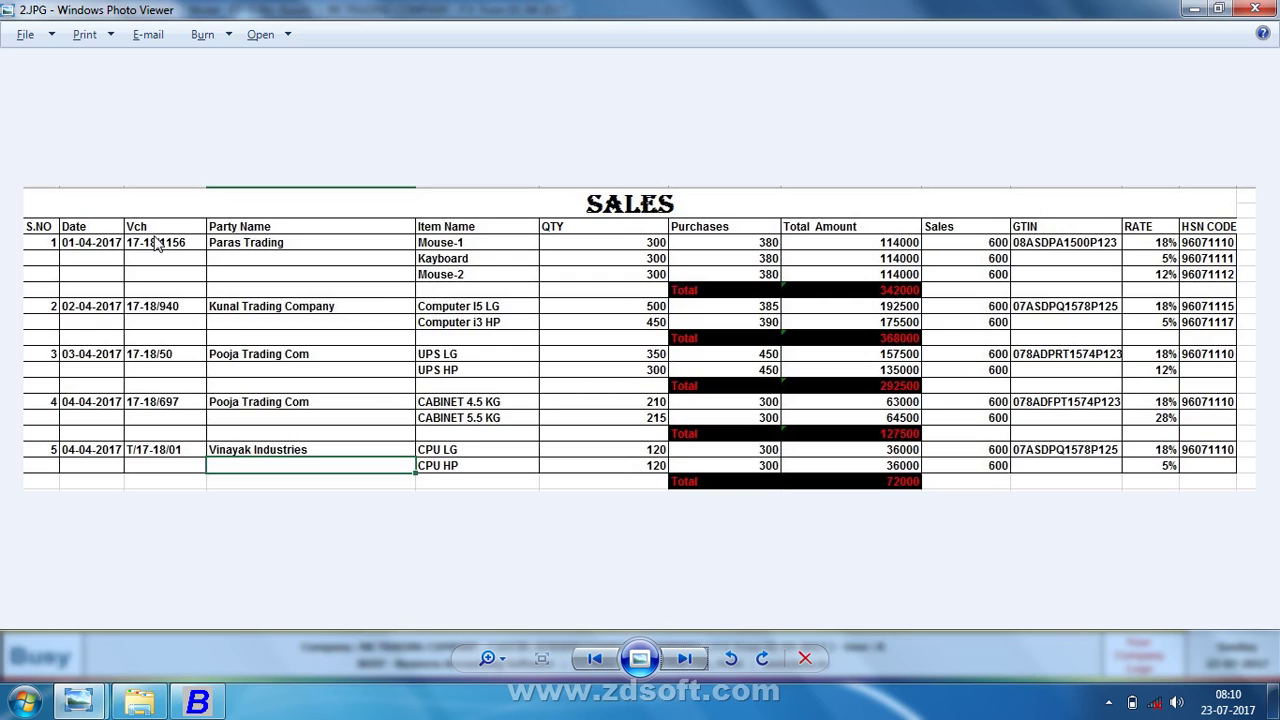
{"action": "key", "text": "alt+Tab"}
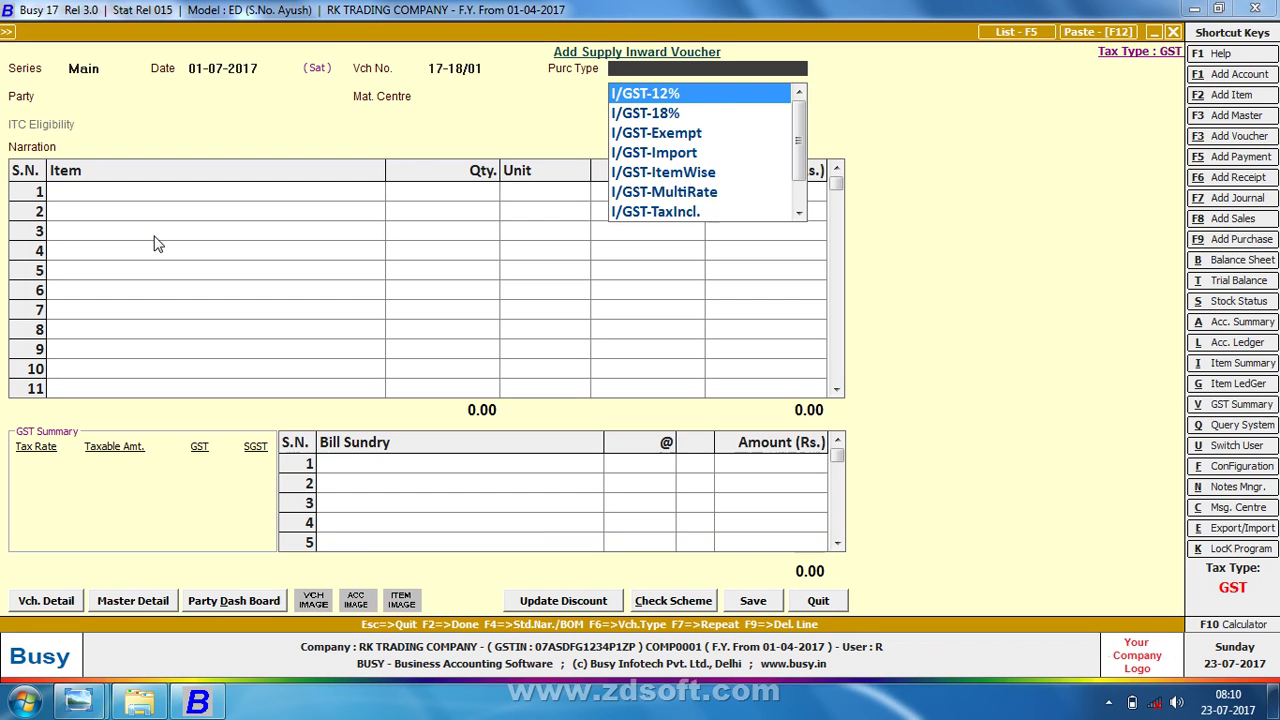
{"action": "type", "text": "ITE"}
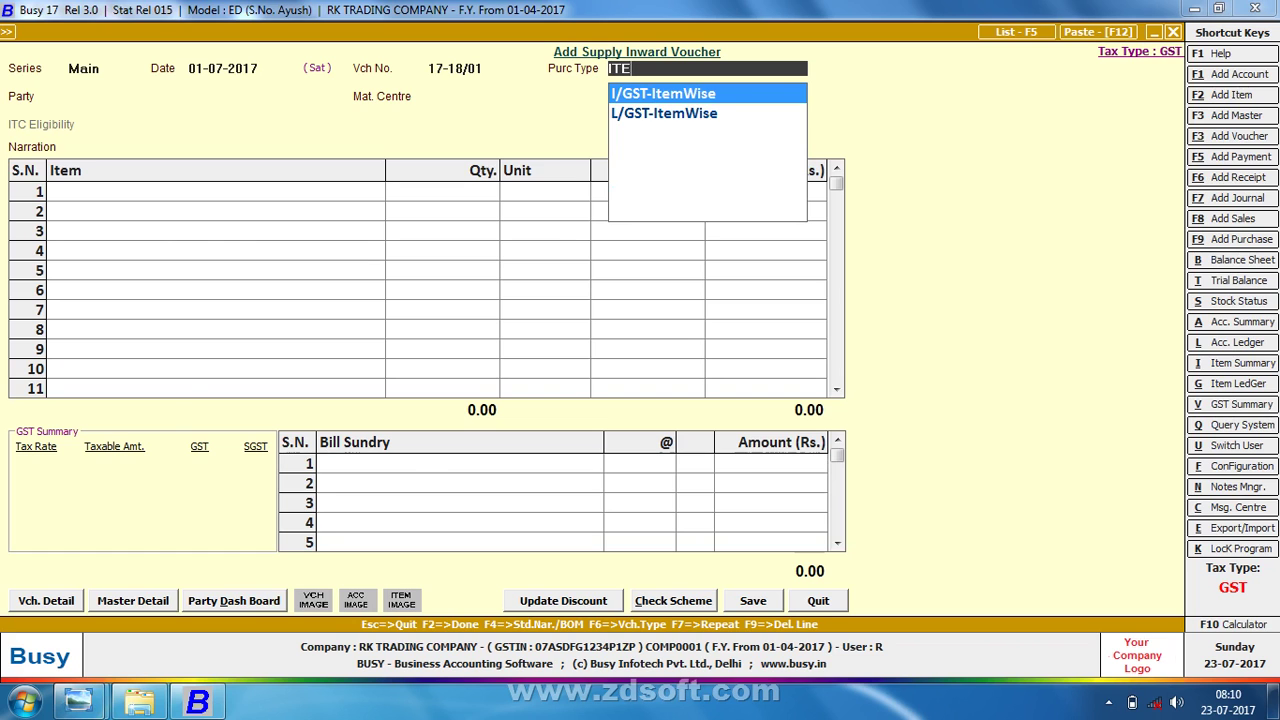
{"action": "key", "text": "alt+Tab"}
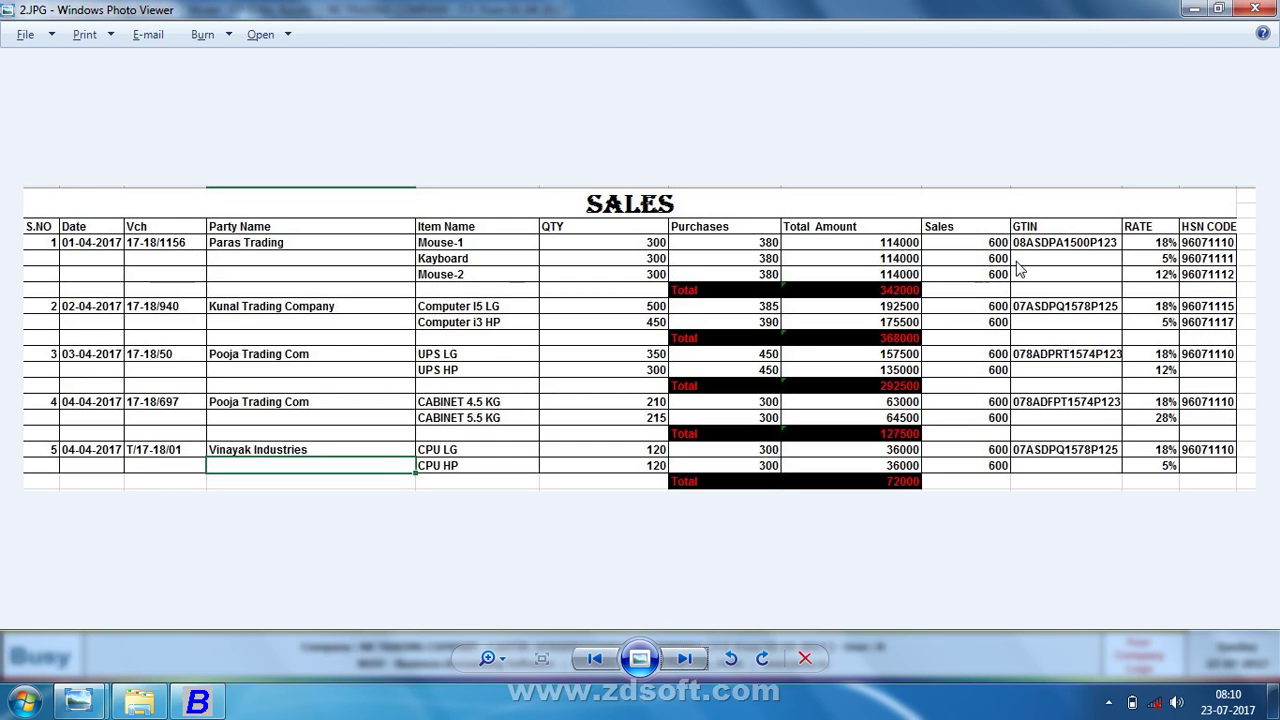
{"action": "key", "text": "alt+Tab"}
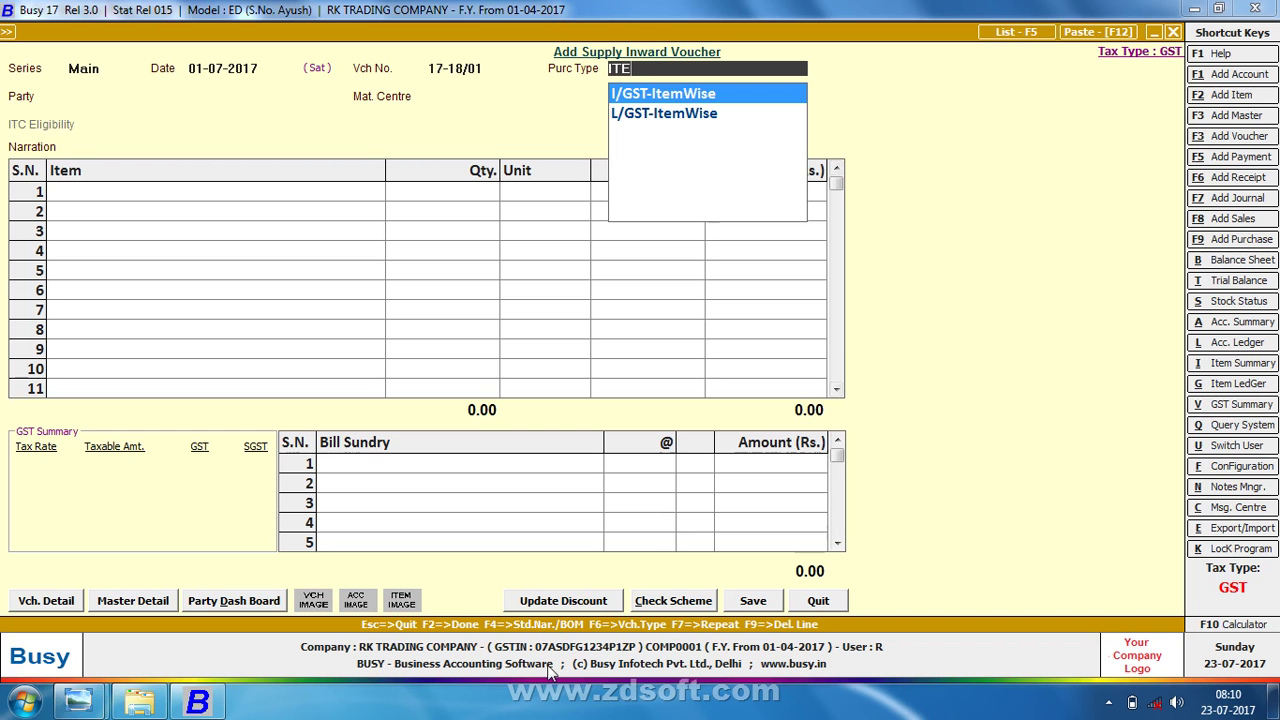
{"action": "key", "text": "BackSpace"}
{"action": "key", "text": "BackSpace"}
{"action": "key", "text": "BackSpace"}
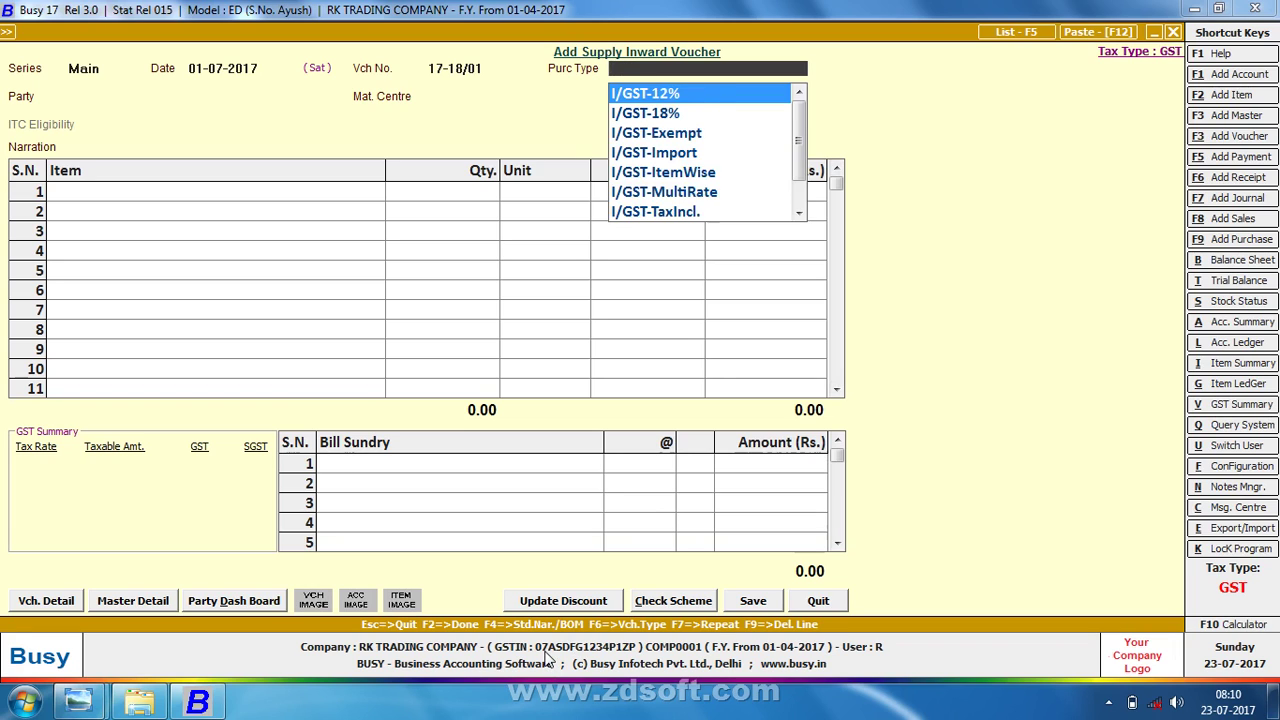
{"action": "type", "text": "O"}
{"action": "type", "text": "TEM"}
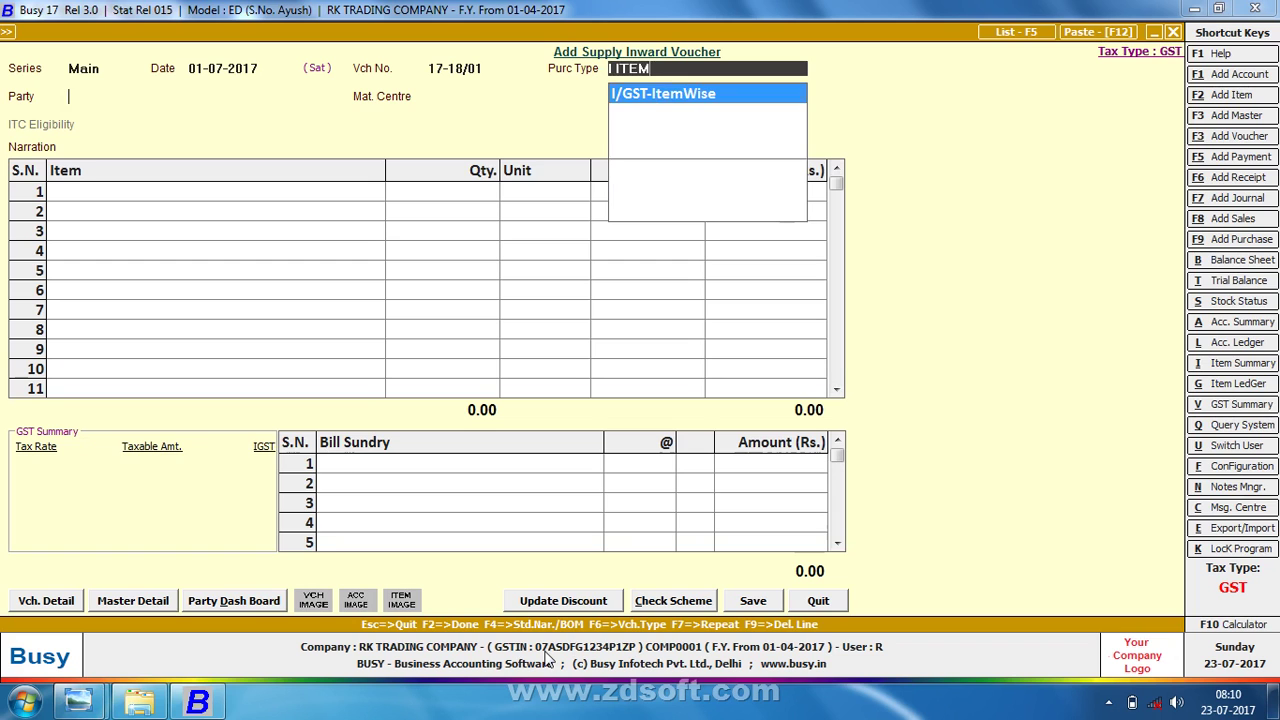
{"action": "key", "text": "Return"}
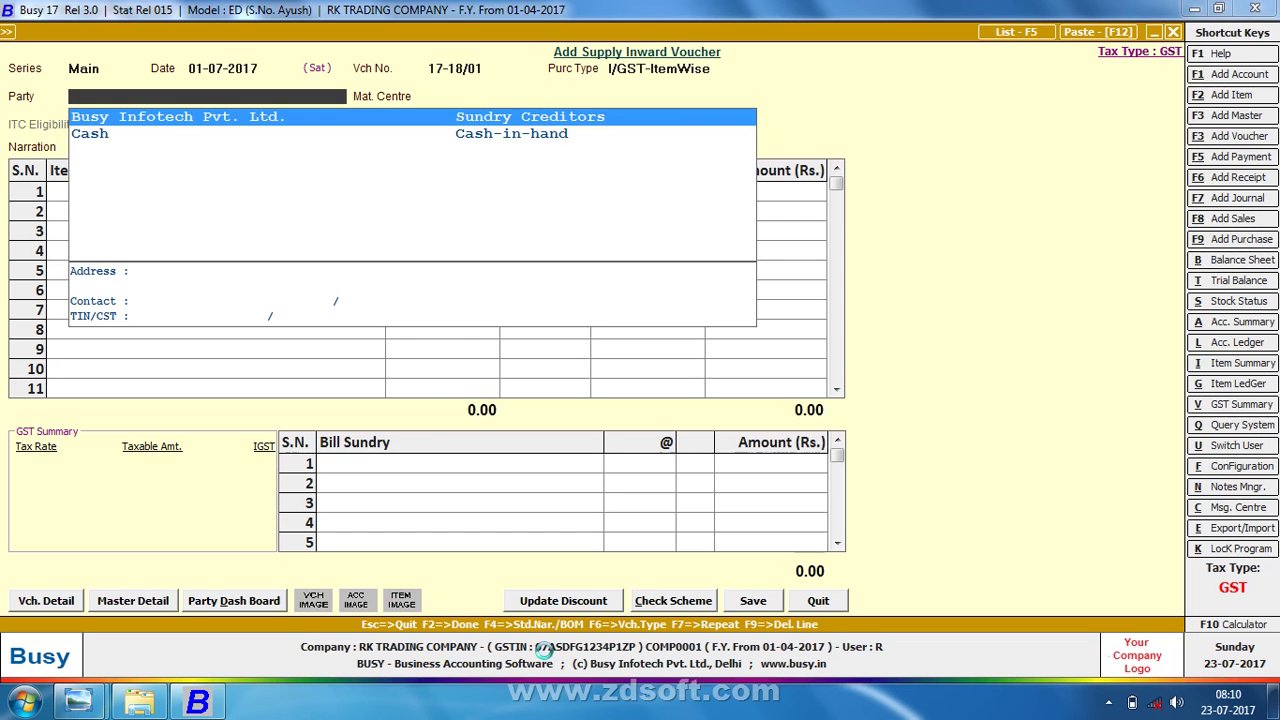
- Create a new party account PARAS TRADING COMPANY in the Sundry Creditors group
{"action": "key", "text": "F3"}
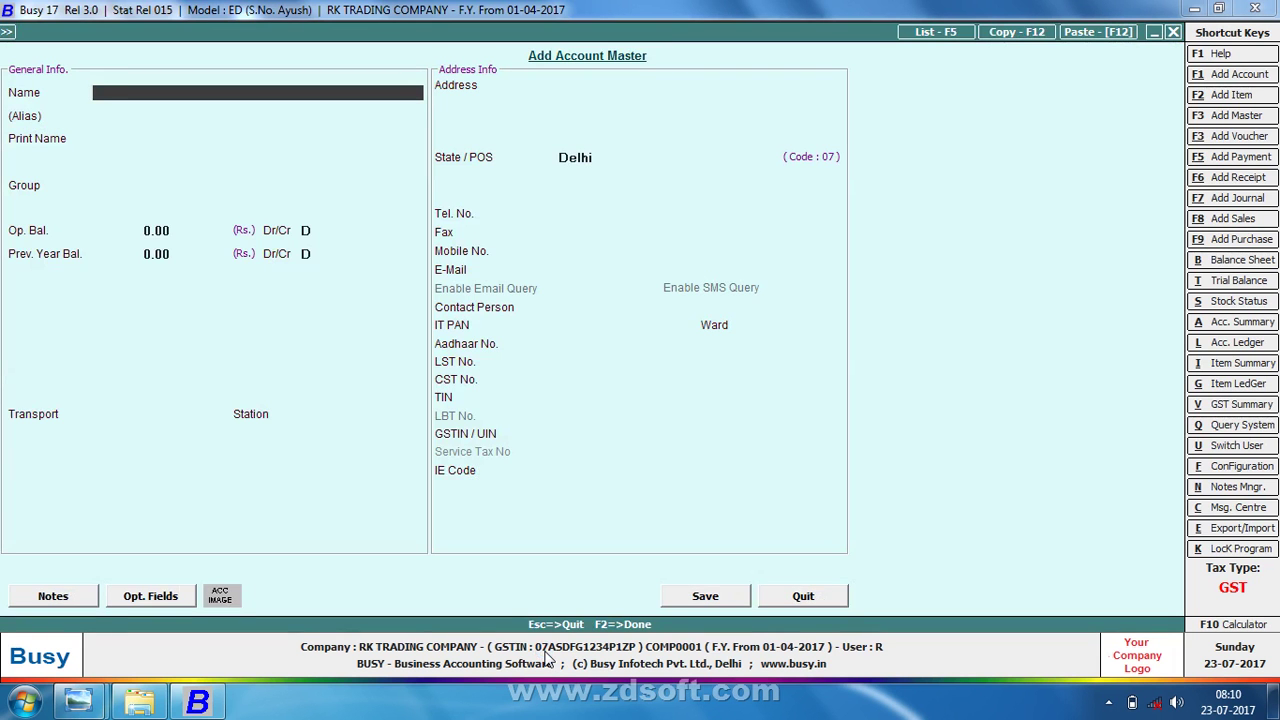
{"action": "type", "text": "PARAS TRADING CONMAPN"}
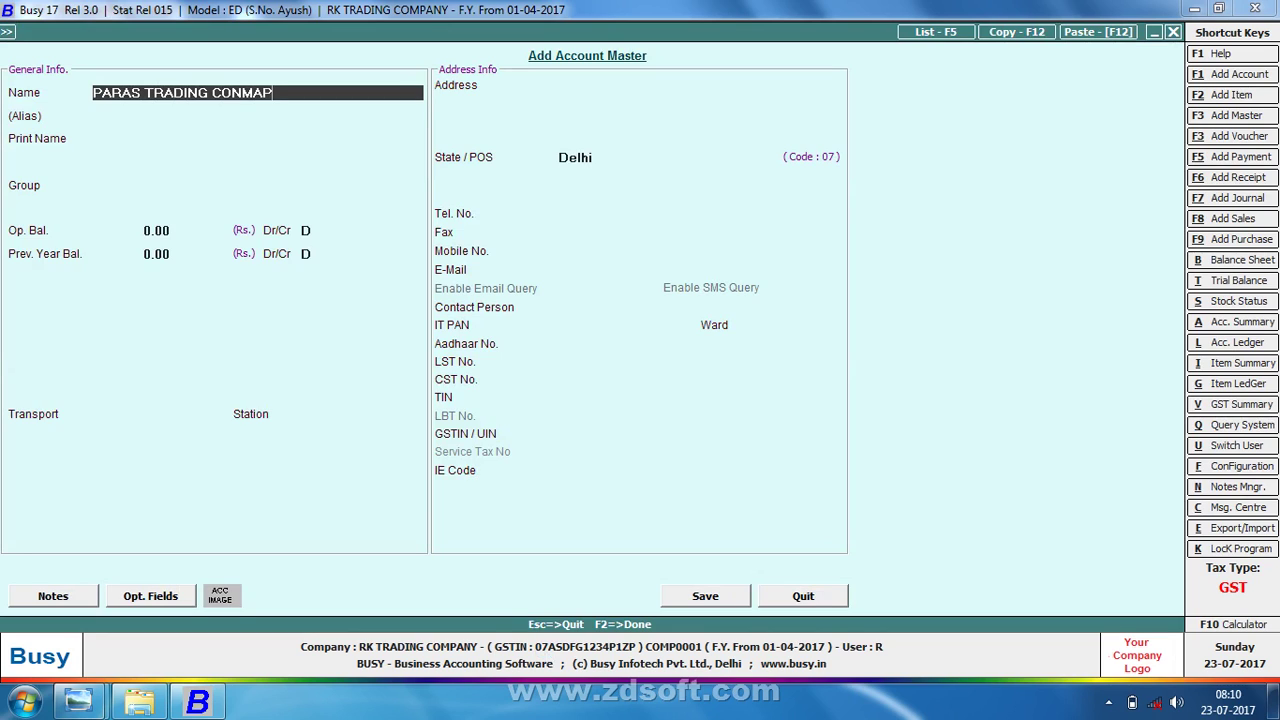
{"action": "key", "text": "BackSpace"}
{"action": "key", "text": "BackSpace"}
{"action": "key", "text": "BackSpace"}
{"action": "key", "text": "BackSpace"}
{"action": "key", "text": "BackSpace"}
{"action": "type", "text": "MPANY"}
{"action": "key", "text": "Return"}
{"action": "key", "text": "Return"}
{"action": "key", "text": "Return"}
{"action": "type", "text": "SUN"}
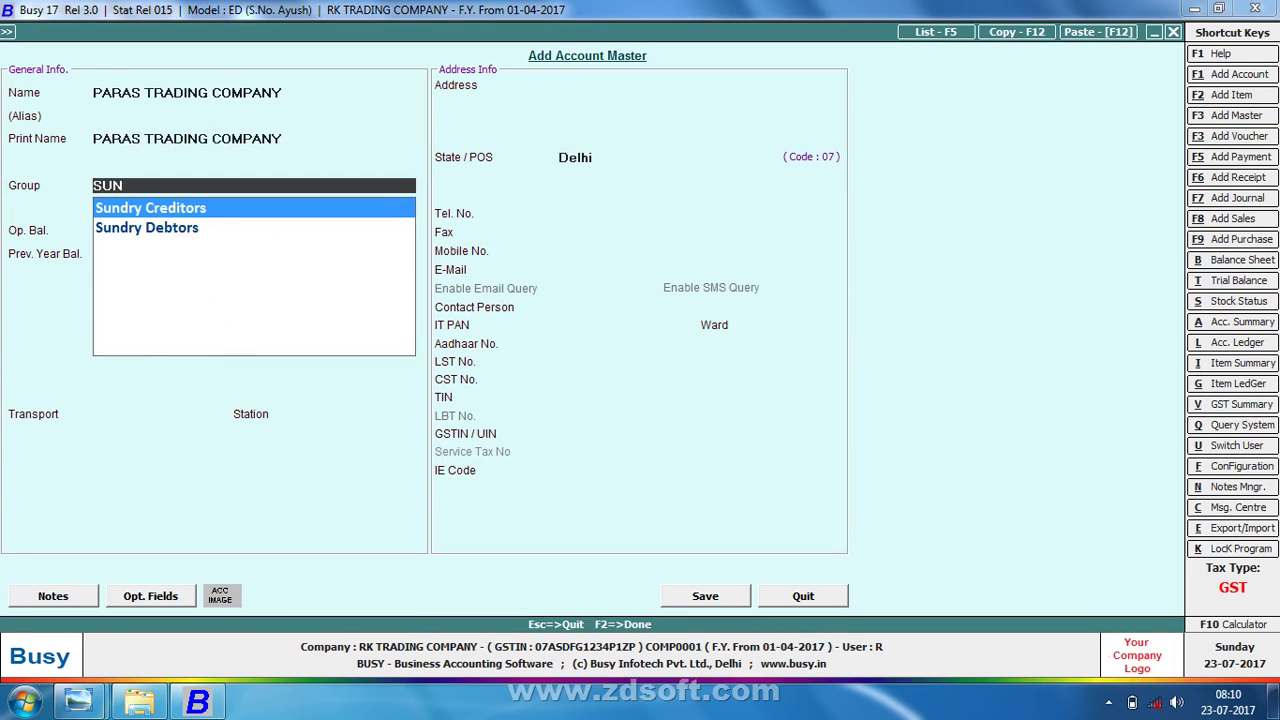
{"action": "key", "text": "Return"}
{"action": "key", "text": "Return"}
{"action": "key", "text": "Return"}
{"action": "key", "text": "Return"}
- Make the party a Registered dealer in Rajasthan
{"action": "key", "text": "Return"}
{"action": "key", "text": "Return"}
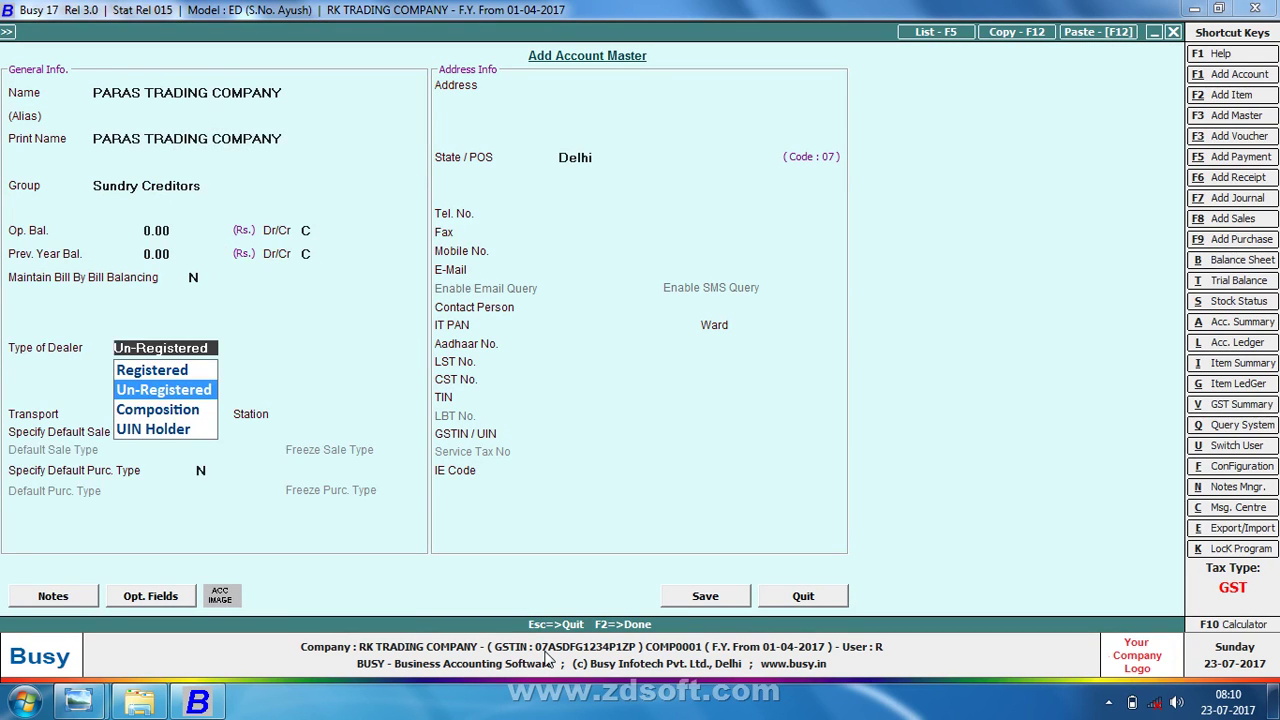
{"action": "key", "text": "Up"}
{"action": "key", "text": "Return"}
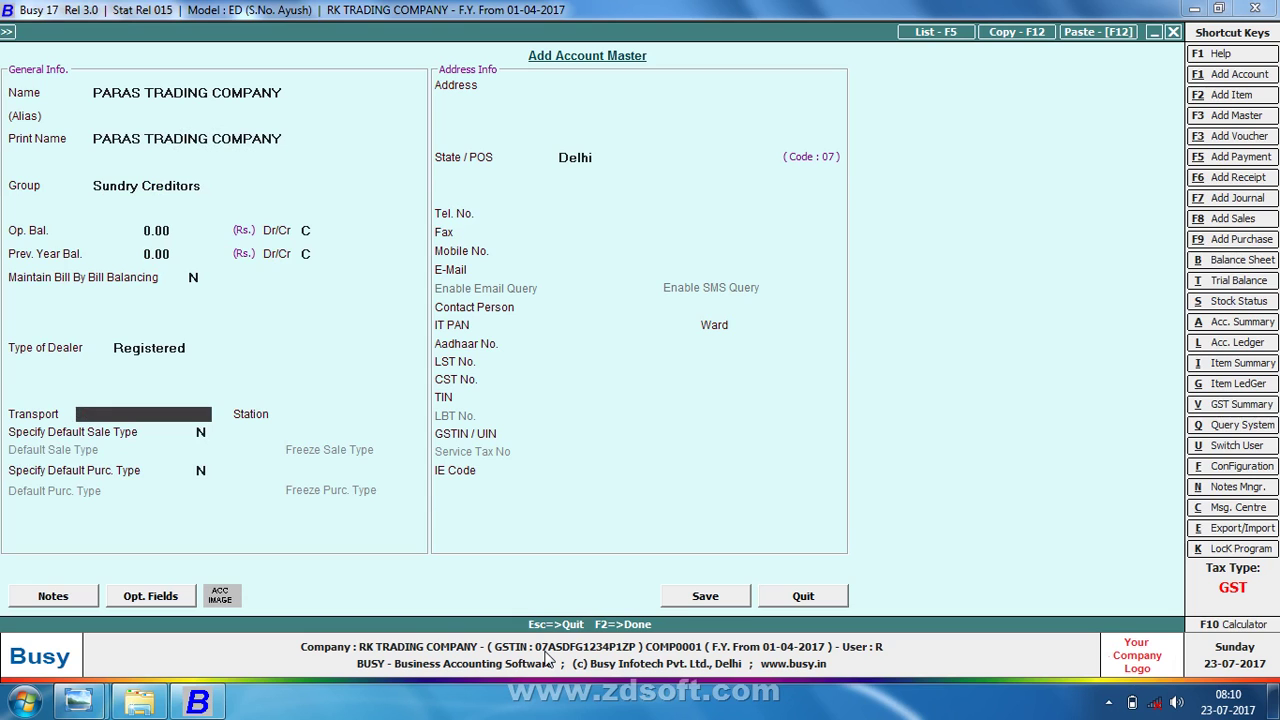
{"action": "key", "text": "Return"}
{"action": "key", "text": "Return"}
{"action": "key", "text": "Return"}
{"action": "key", "text": "Return"}
{"action": "key", "text": "Return"}
{"action": "key", "text": "Return"}
{"action": "key", "text": "Return"}
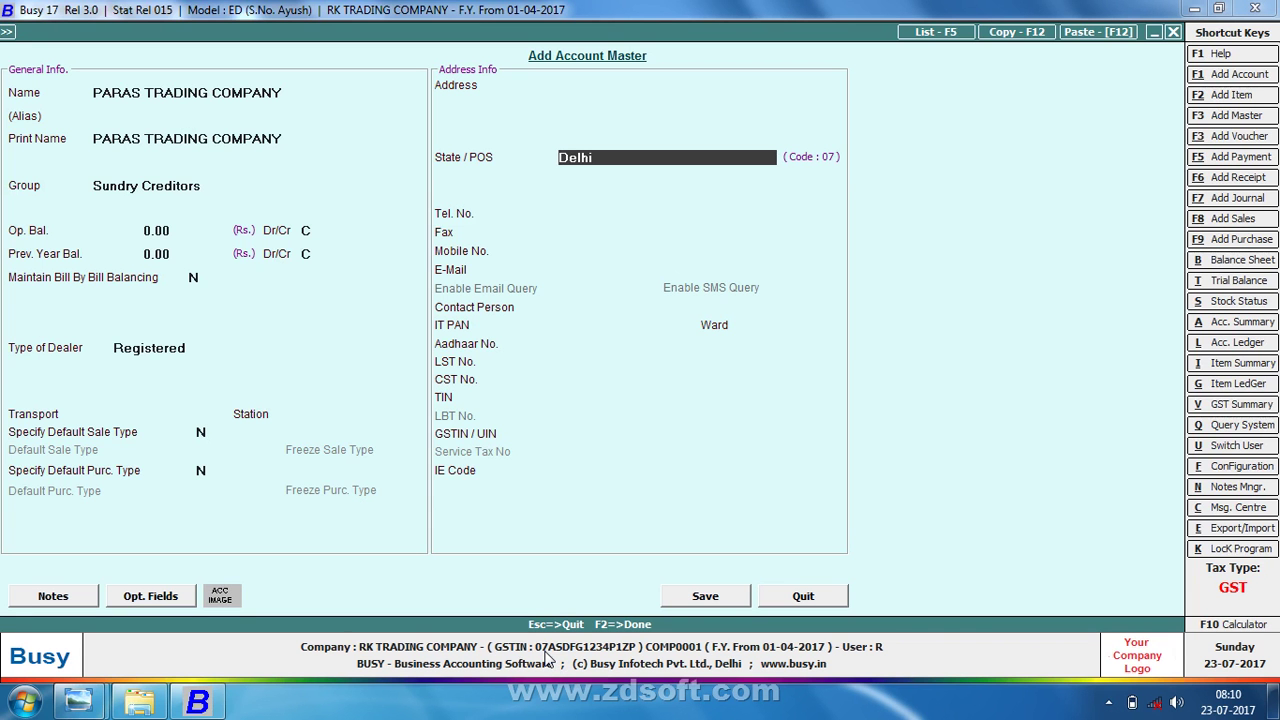
{"action": "type", "text": "ra"}
{"action": "key", "text": "Return"}
{"action": "key", "text": "Return"}
{"action": "key", "text": "Return"}
{"action": "key", "text": "Return"}
{"action": "key", "text": "Return"}
{"action": "key", "text": "Return"}
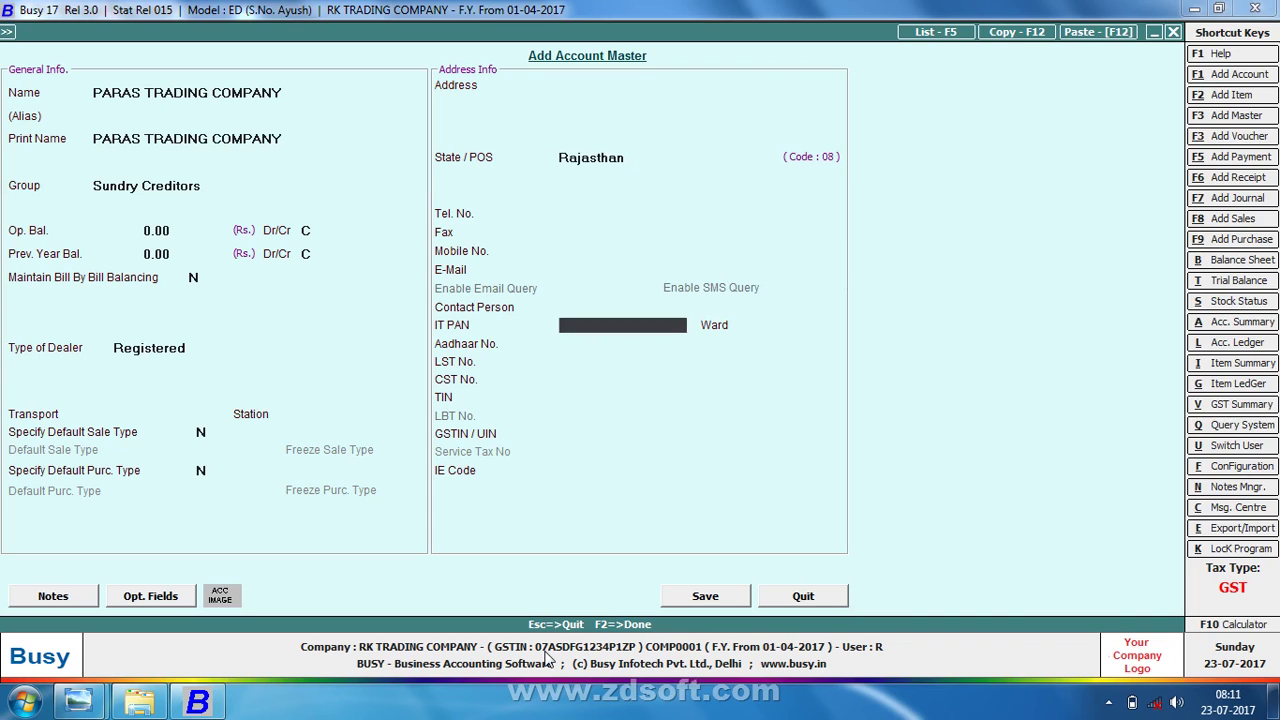
{"action": "key", "text": "Return"}
{"action": "key", "text": "Return"}
{"action": "key", "text": "Return"}
{"action": "key", "text": "Return"}
{"action": "key", "text": "Return"}
{"action": "key", "text": "Return"}
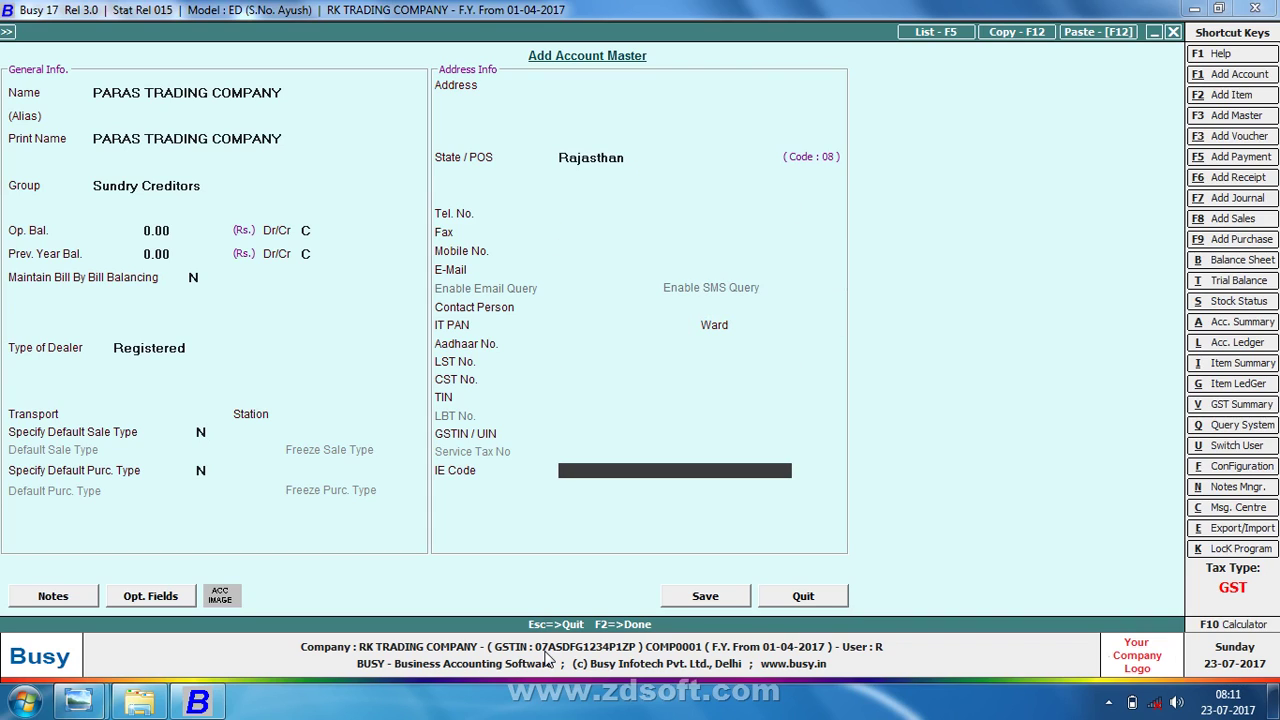
{"action": "key", "text": "Up"}
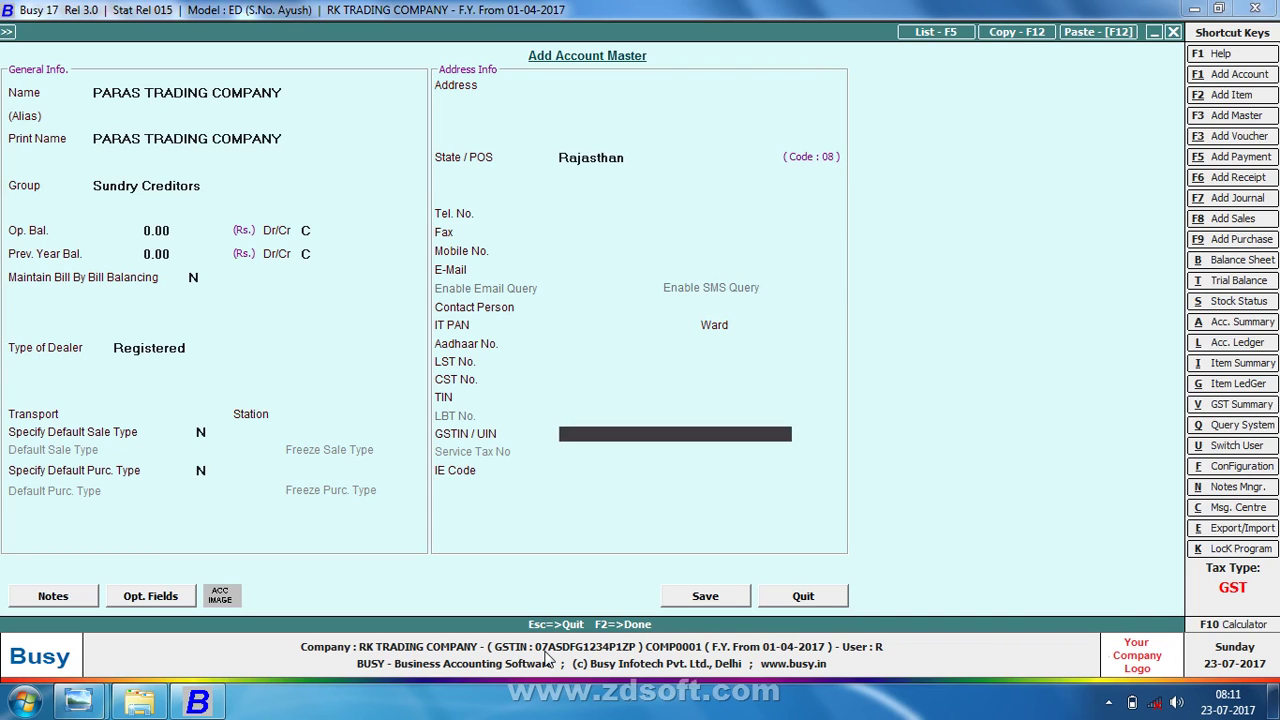
- Enter the party's GSTIN from the sales sheet and save the creditor account
{"action": "type", "text": "08"}
{"action": "key", "text": "alt+Tab"}
{"action": "key", "text": "alt+Tab"}
{"action": "type", "text": "AS"}
{"action": "key", "text": "alt+Tab"}
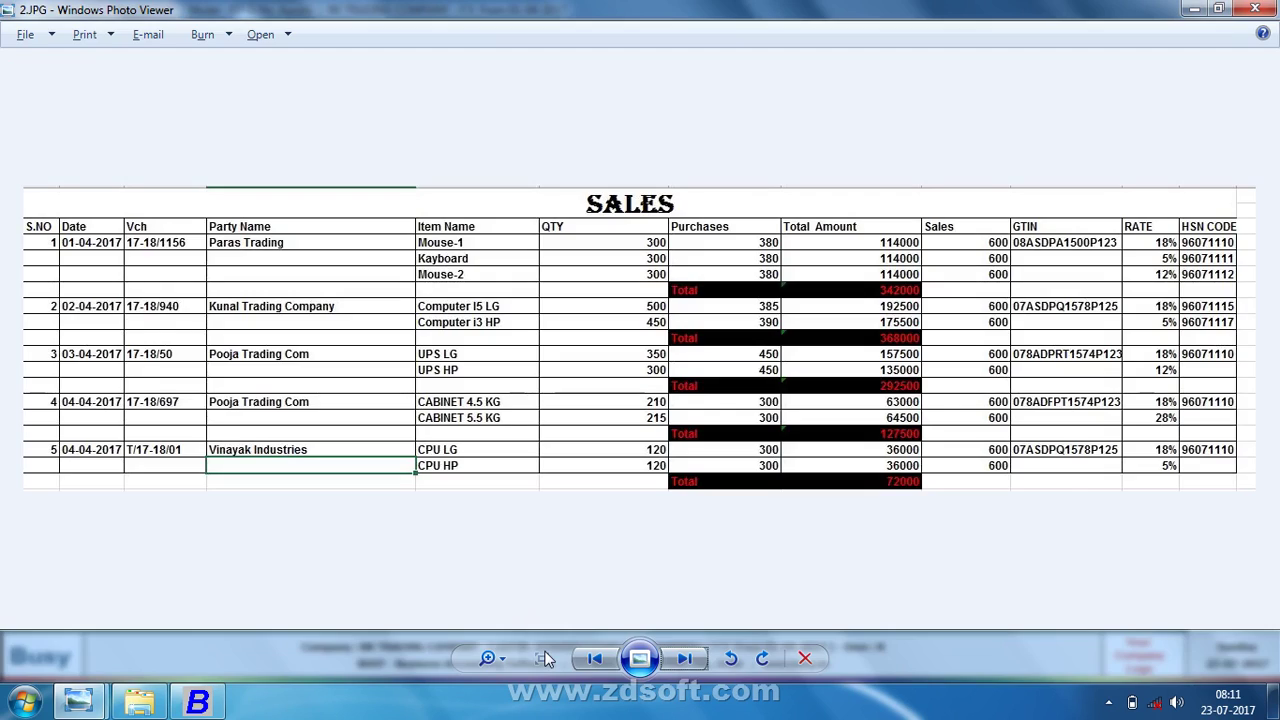
{"action": "key", "text": "alt+Tab"}
{"action": "type", "text": "PA"}
{"action": "key", "text": "alt+Tab"}
{"action": "key", "text": "alt+Tab"}
{"action": "type", "text": "15"}
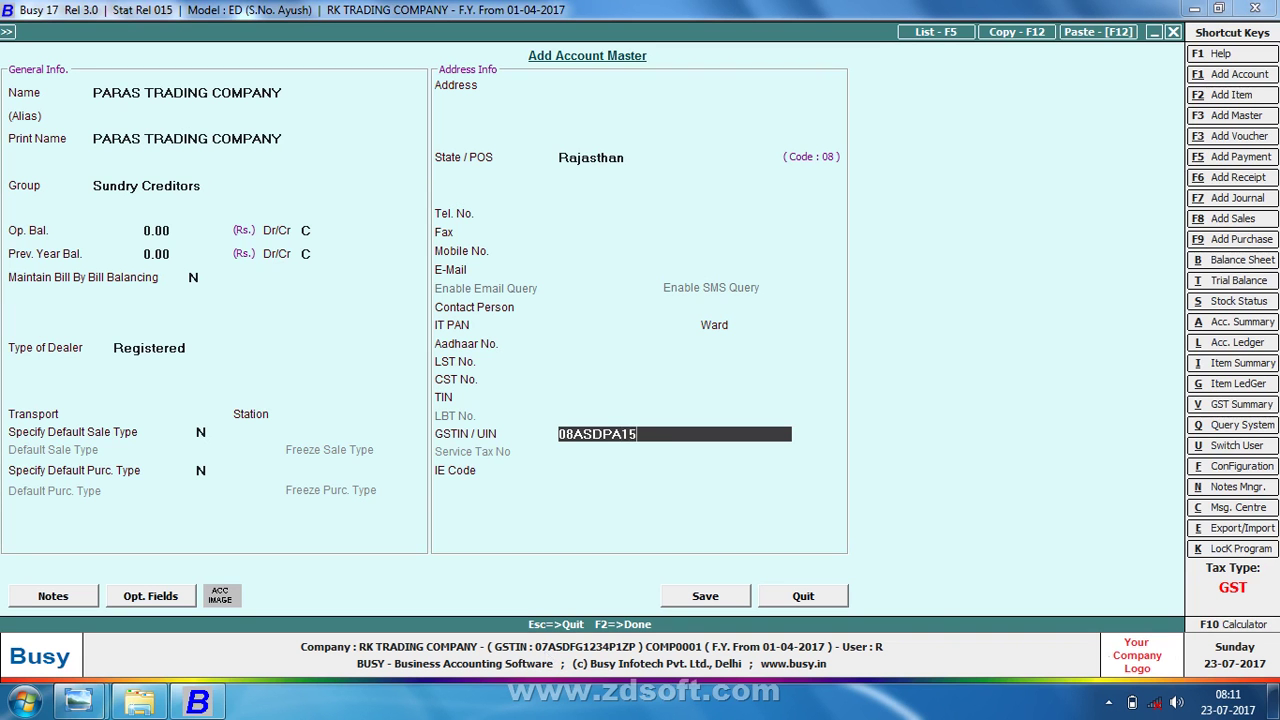
{"action": "type", "text": "00"}
{"action": "key", "text": "alt+Tab"}
{"action": "key", "text": "alt+Tab"}
{"action": "type", "text": "P1234"}
{"action": "key", "text": "Return"}
{"action": "key", "text": "Return"}
{"action": "key", "text": "Return"}
{"action": "key", "text": "Return"}
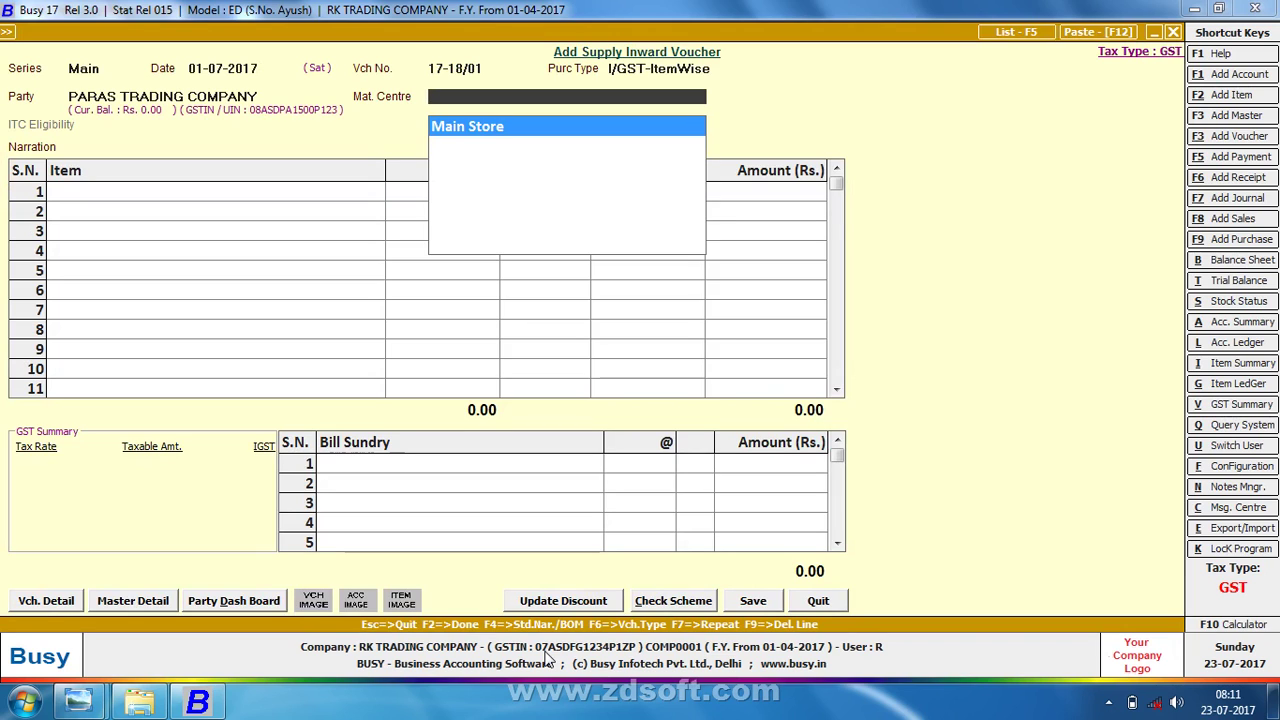
- Use Main Store as the material centre and skip the transport details
{"action": "key", "text": "Return"}
{"action": "key", "text": "Return"}
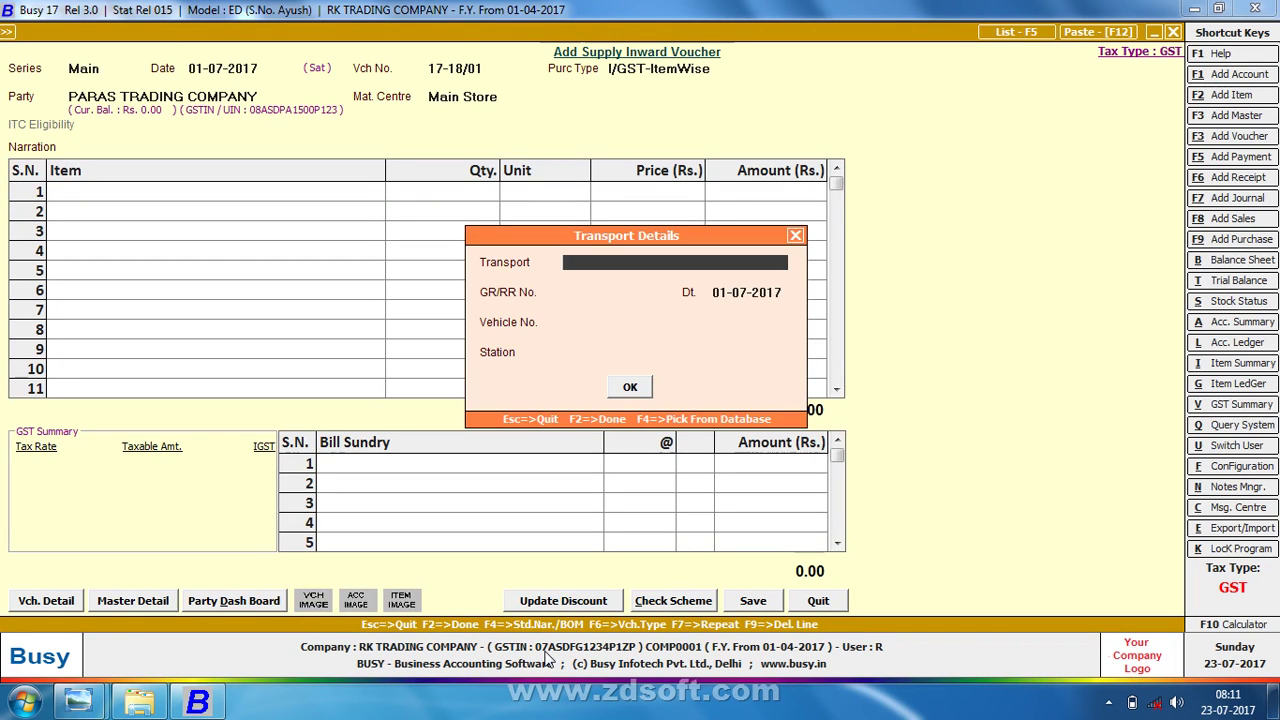
{"action": "key", "text": "Return"}
{"action": "key", "text": "Return"}
{"action": "key", "text": "Return"}
{"action": "key", "text": "Return"}
{"action": "key", "text": "Return"}
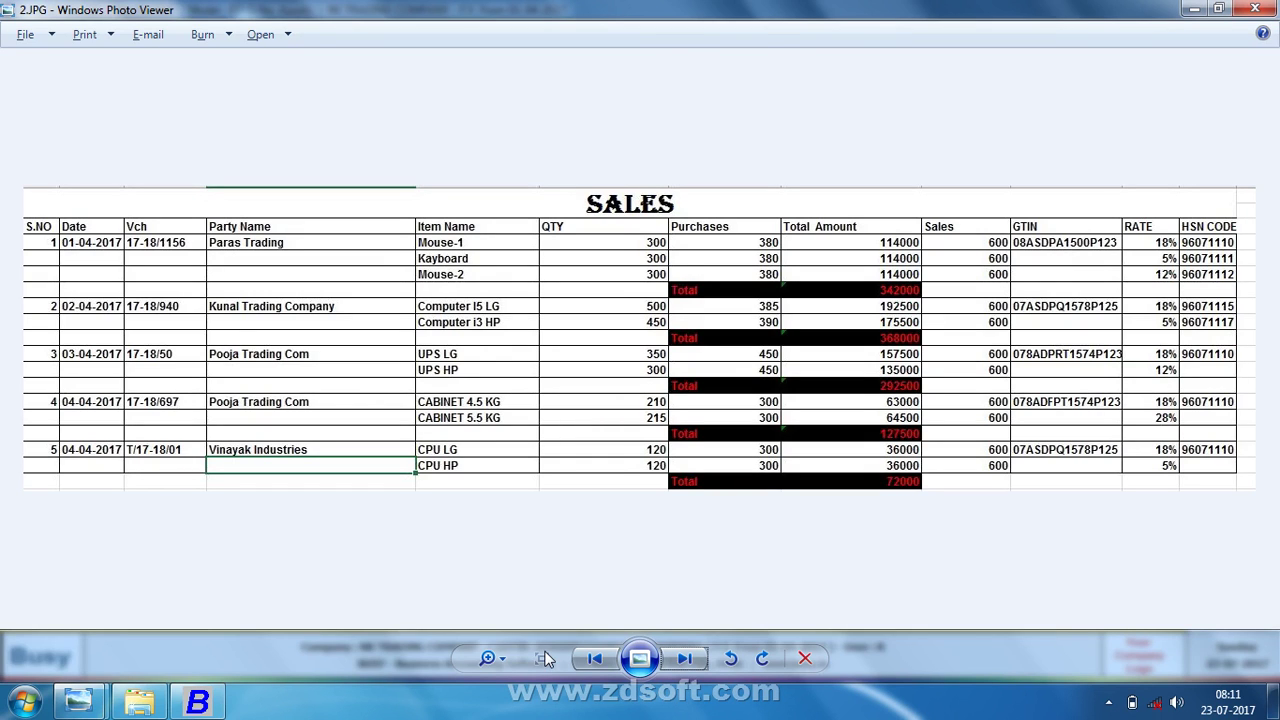
{"action": "key", "text": "alt+Tab"}
- Create new item MOUSE -1 in group General with unit Pcs
{"action": "key", "text": "alt+c"}
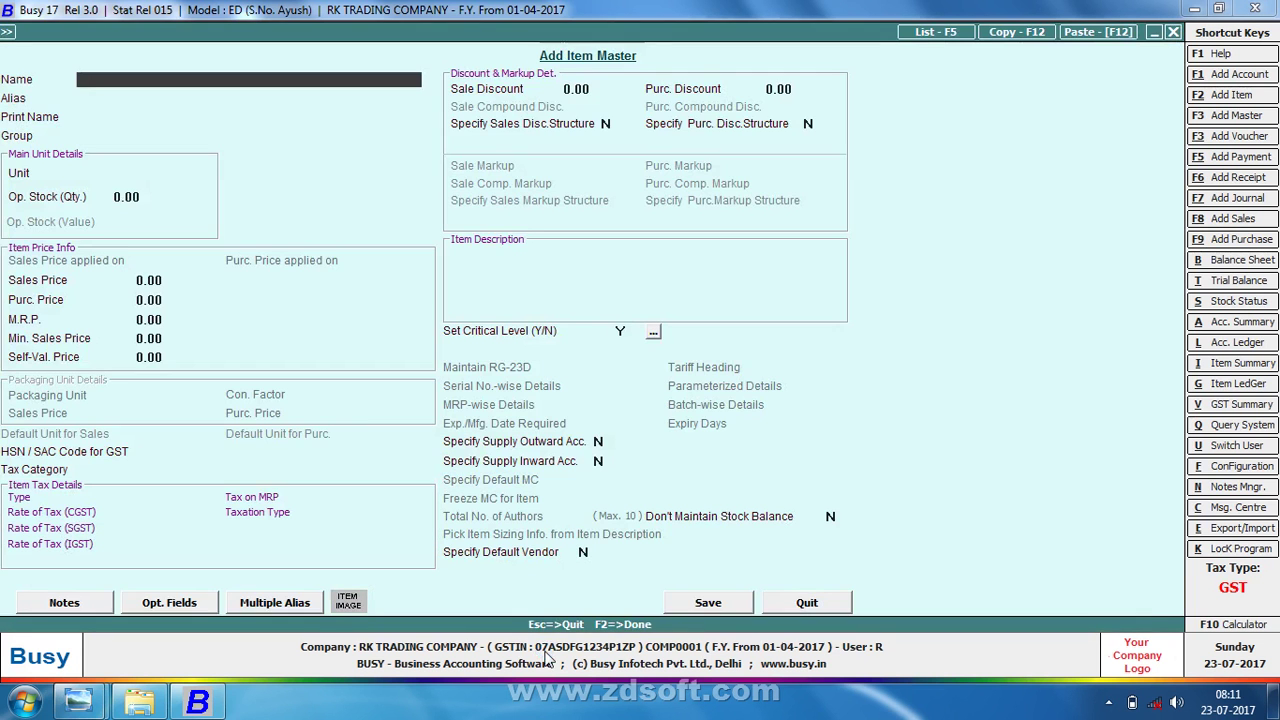
{"action": "type", "text": "MOUSE -1"}
{"action": "key", "text": "Return"}
{"action": "key", "text": "Return"}
{"action": "key", "text": "Return"}
{"action": "key", "text": "Return"}
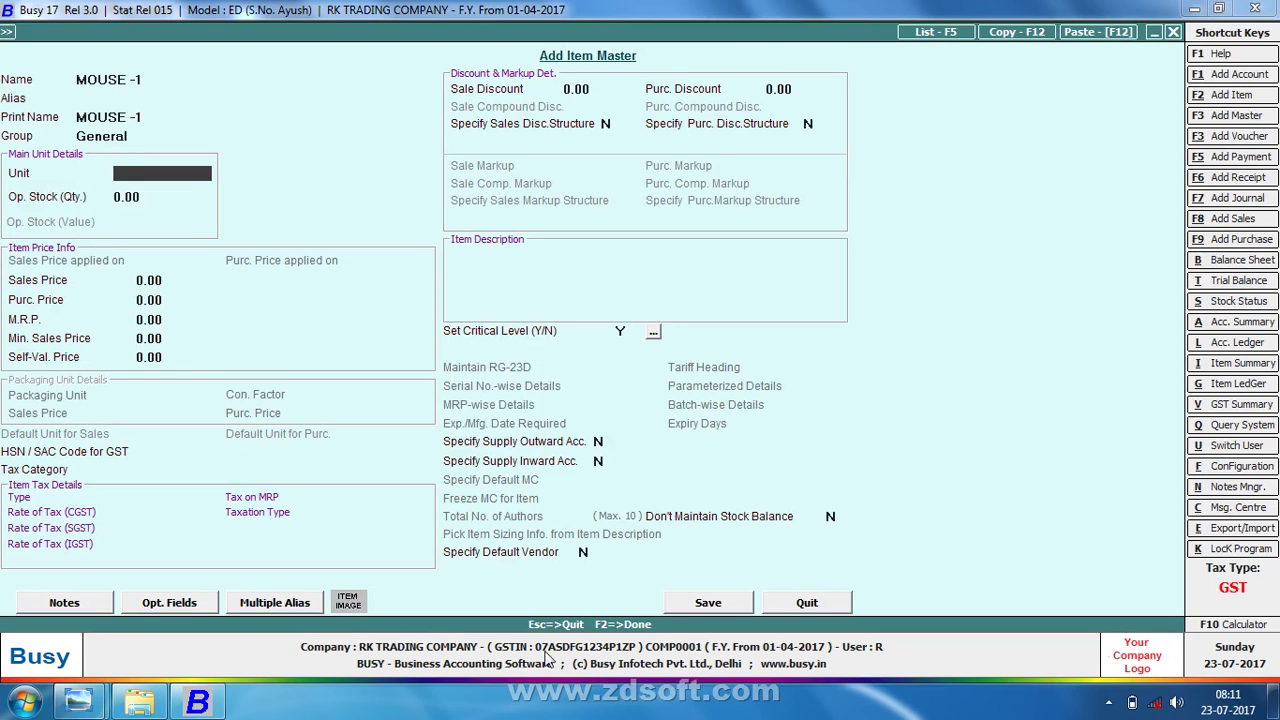
{"action": "type", "text": "P"}
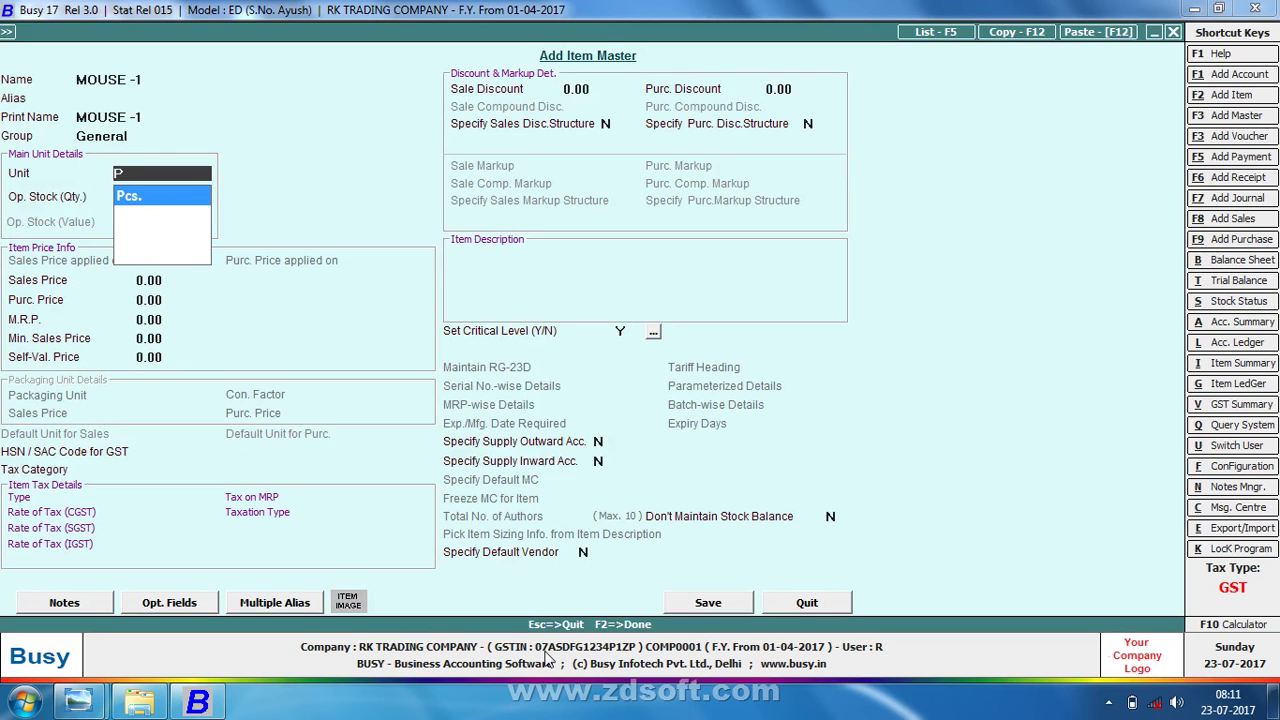
{"action": "key", "text": "Return"}
{"action": "key", "text": "Return"}
{"action": "key", "text": "Return"}
{"action": "key", "text": "alt+Tab"}
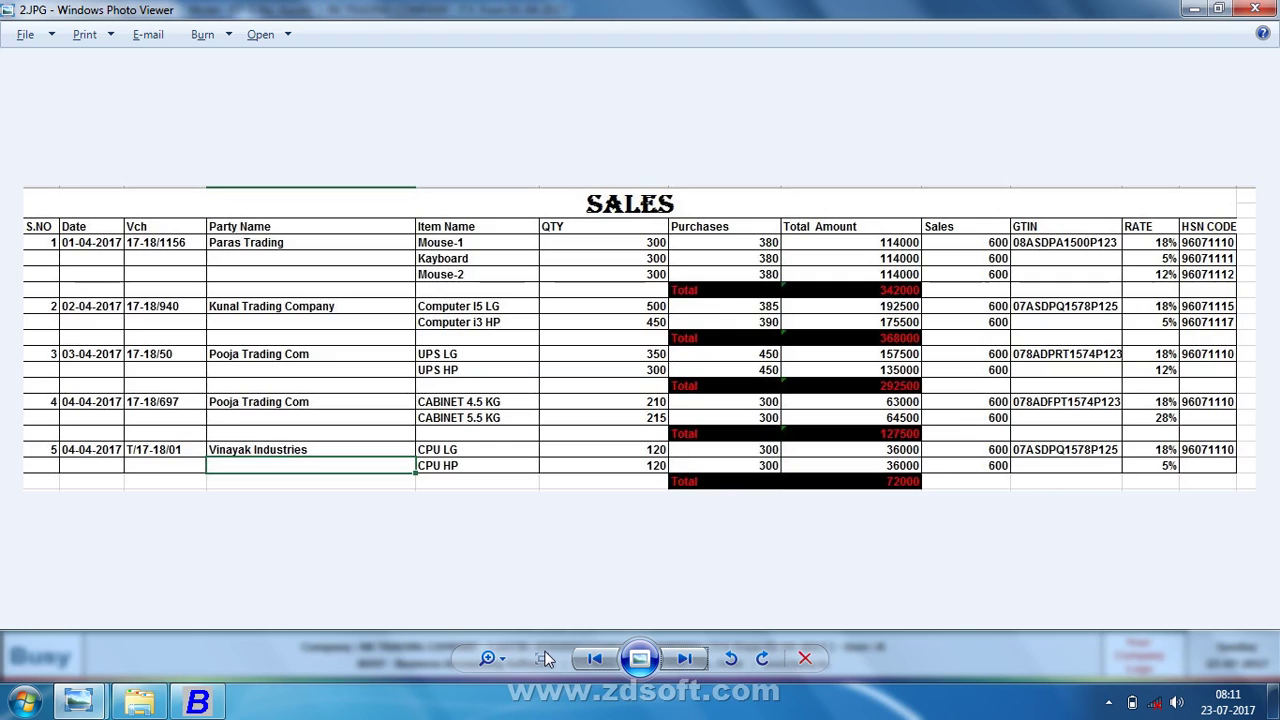
{"action": "key", "text": "alt+Tab"}
{"action": "key", "text": "alt+Tab"}
{"action": "key", "text": "alt+Tab"}
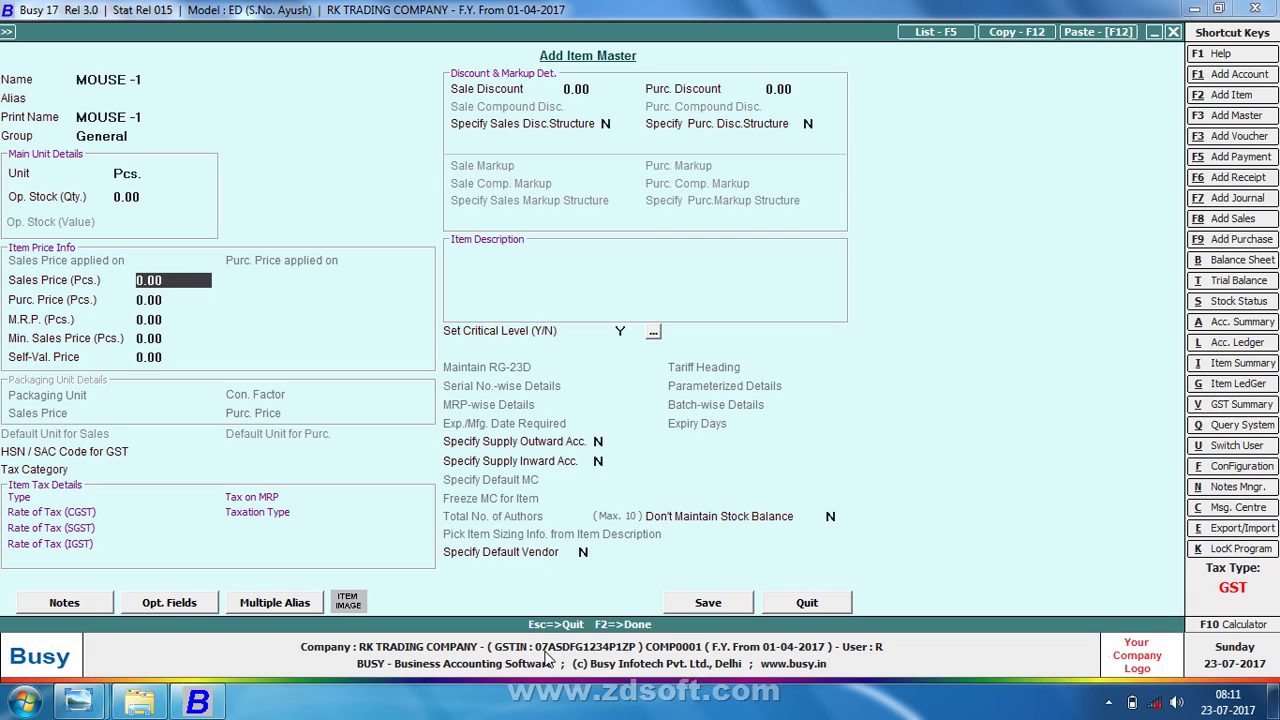
{"action": "type", "text": "380"}
{"action": "key", "text": "Return"}
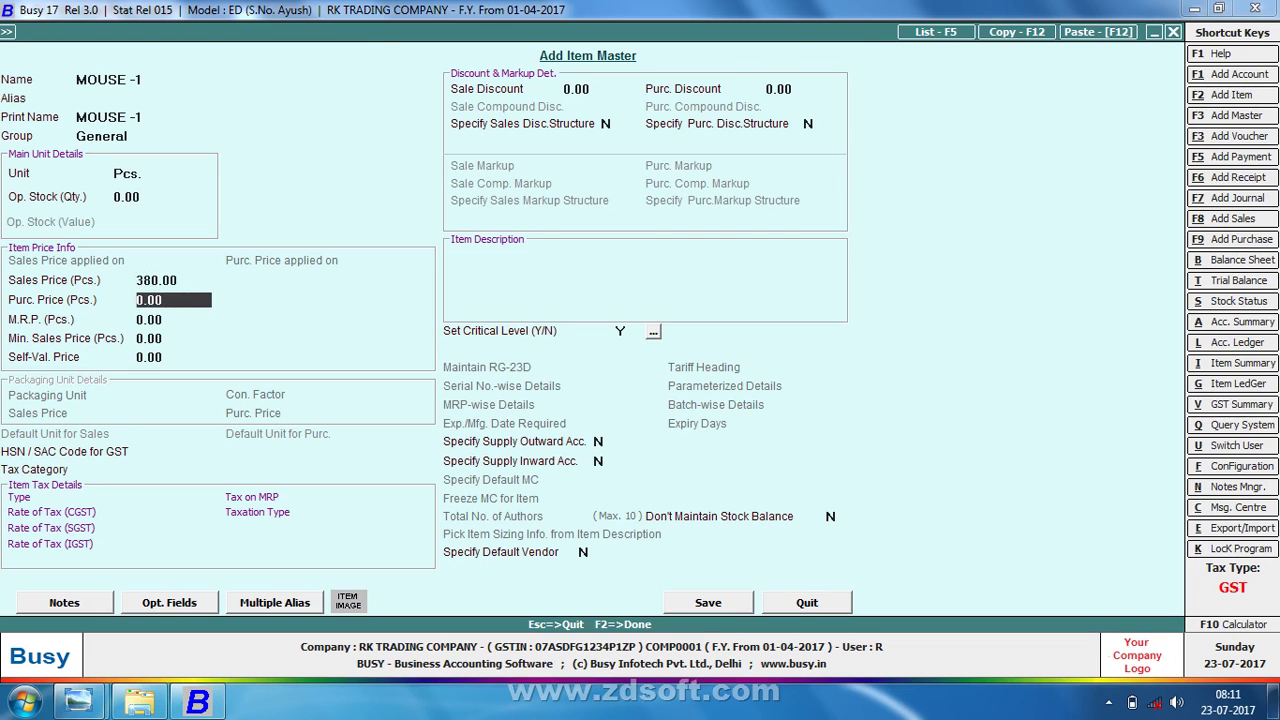
- Give MOUSE -1 a sales price of 600 and purchase price of 380, then save it
{"action": "key", "text": "alt+Tab"}
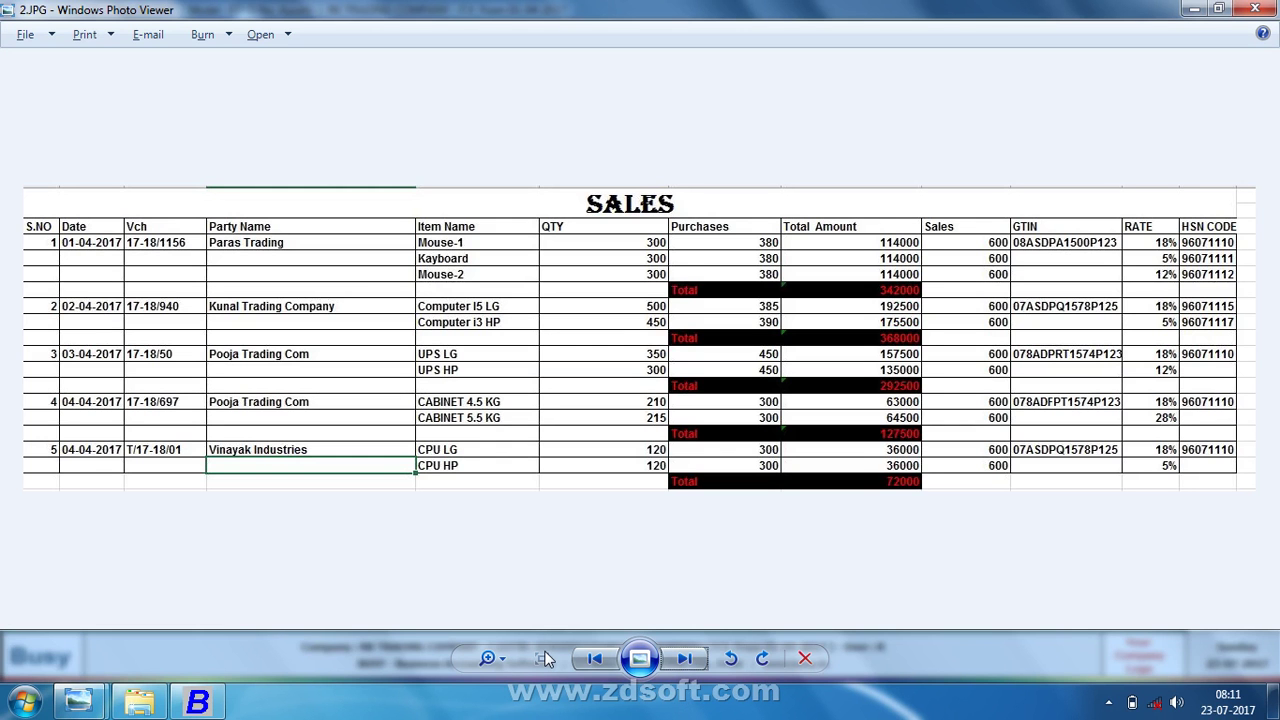
{"action": "key", "text": "alt+Tab"}
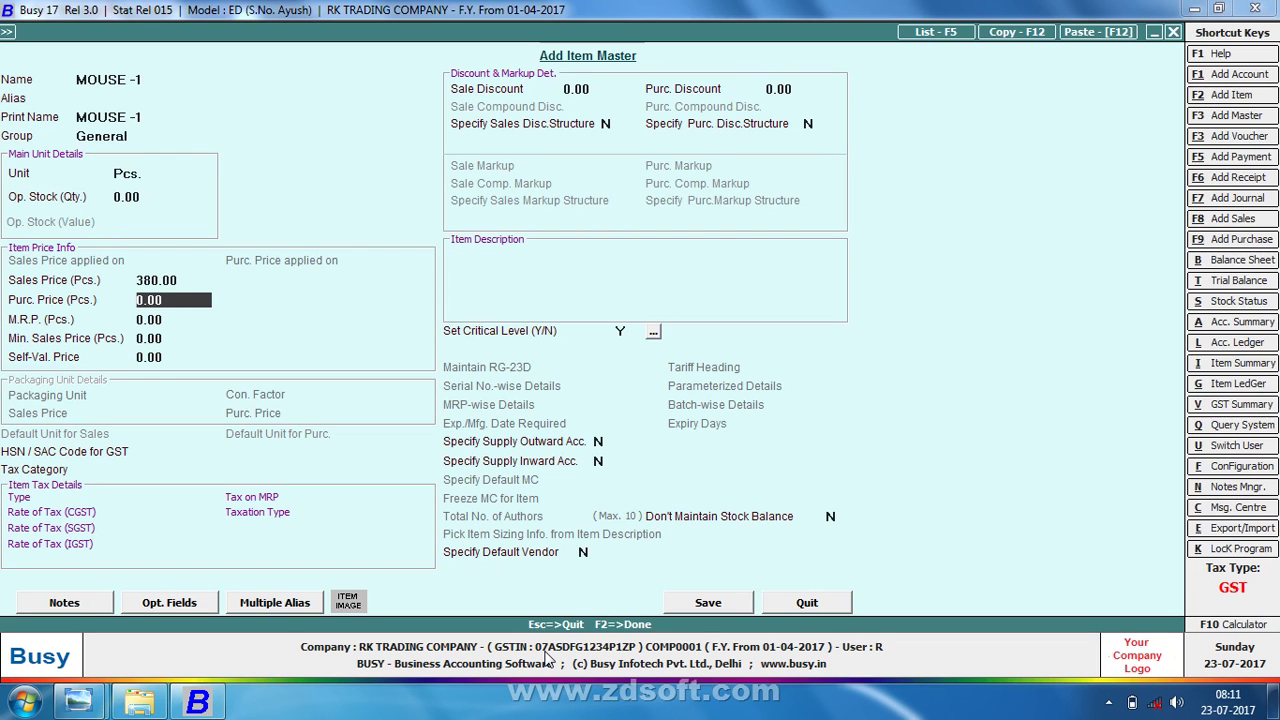
{"action": "key", "text": "Up"}
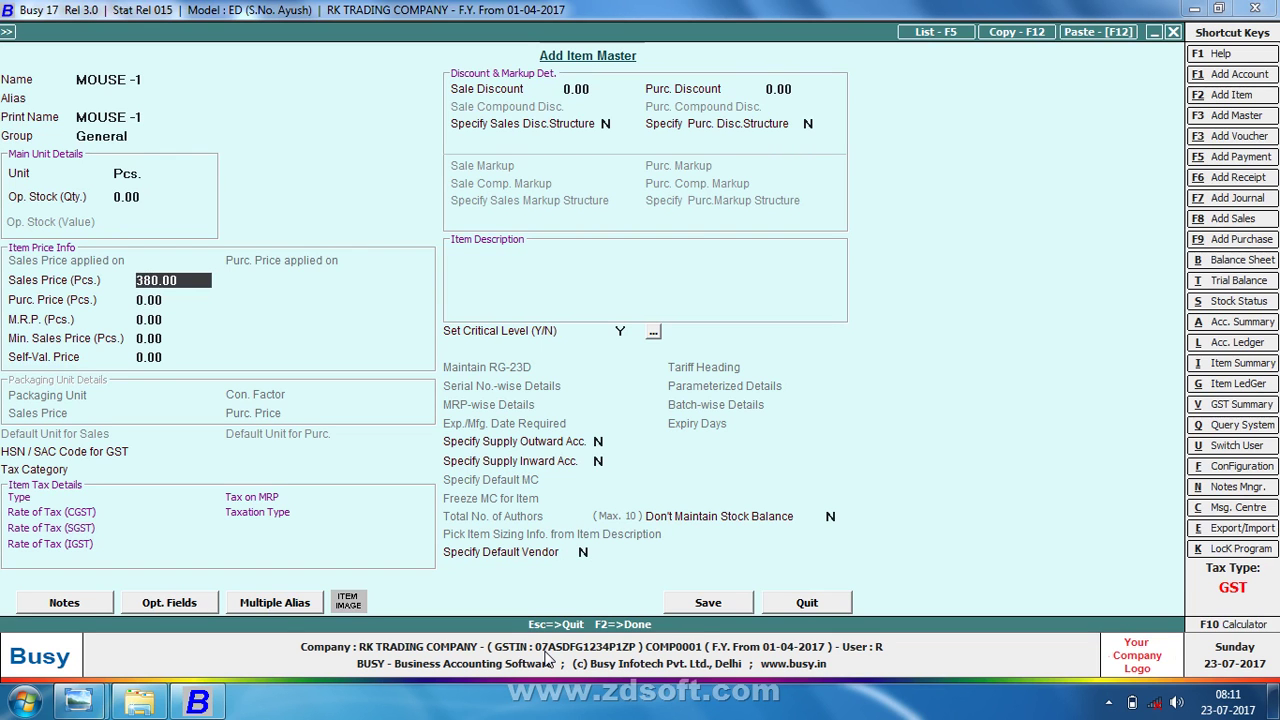
{"action": "type", "text": "600"}
{"action": "key", "text": "Return"}
{"action": "type", "text": "380"}
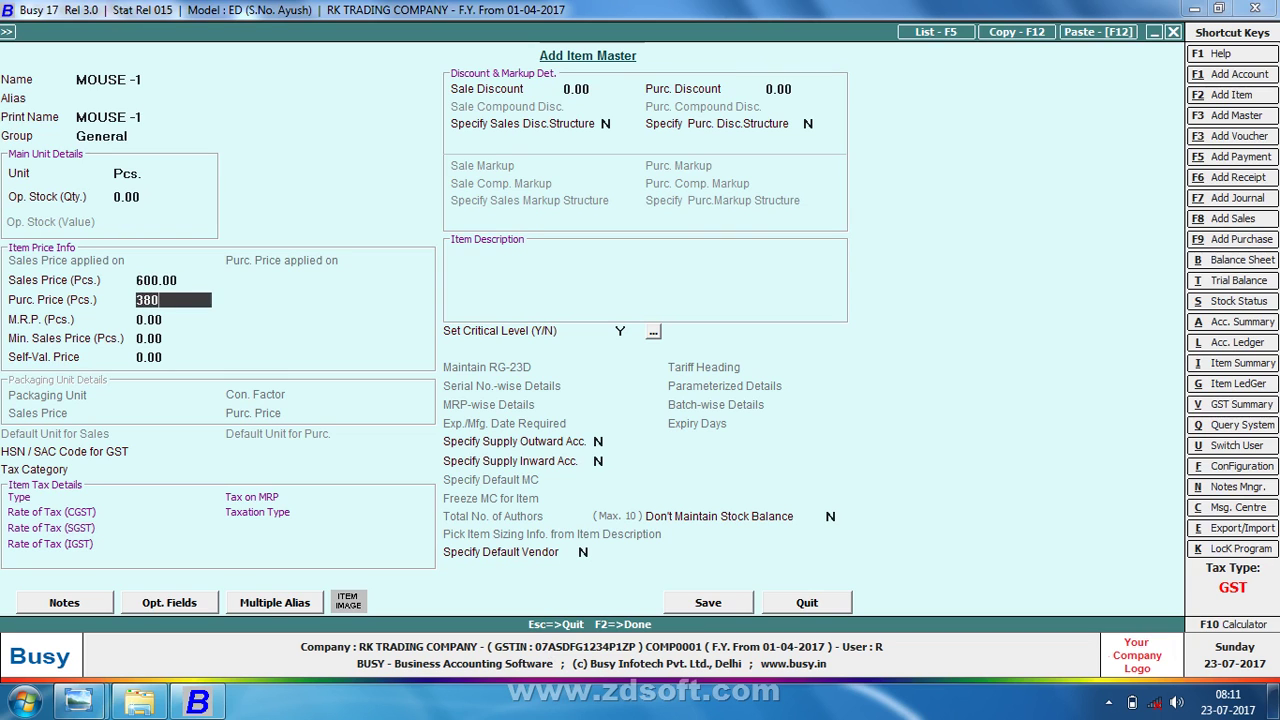
{"action": "key", "text": "Return"}
{"action": "key", "text": "F2"}
{"action": "key", "text": "Return"}
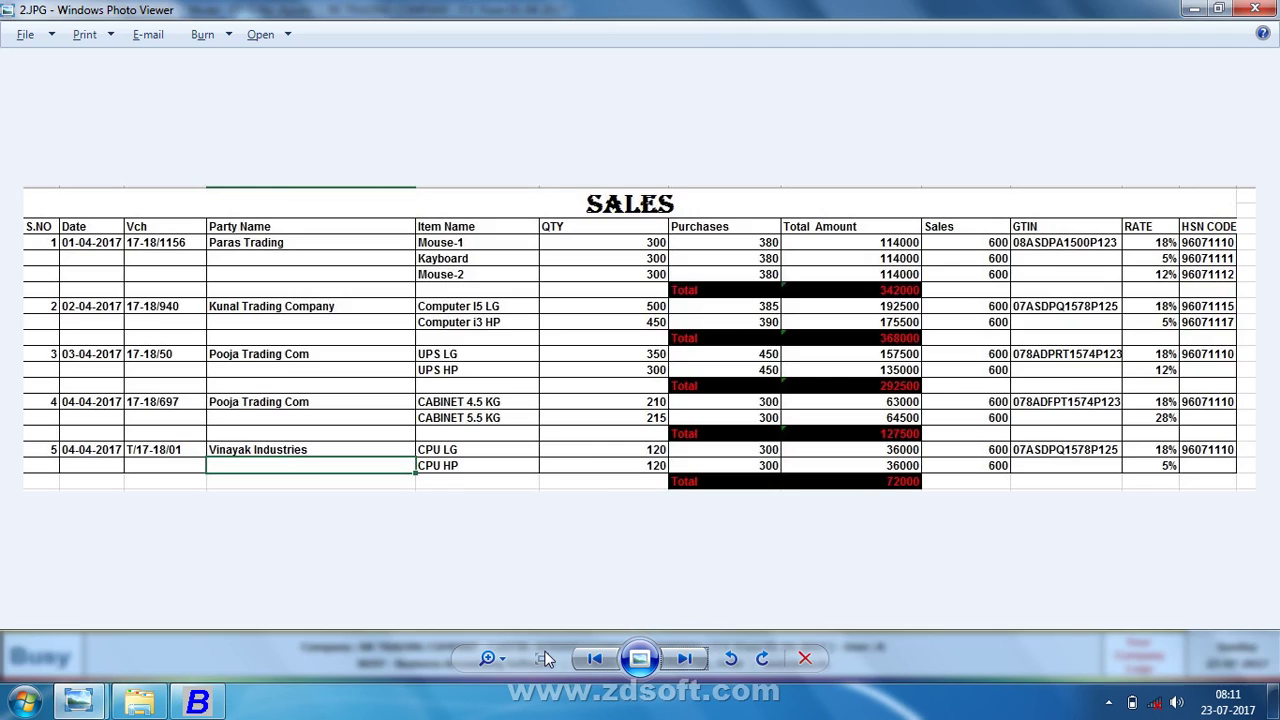
- Enter 300 Pcs. of MOUSE -1 at 380.00 with 18% IGST, totalling 1,34,520.00
{"action": "key", "text": "alt+Tab"}
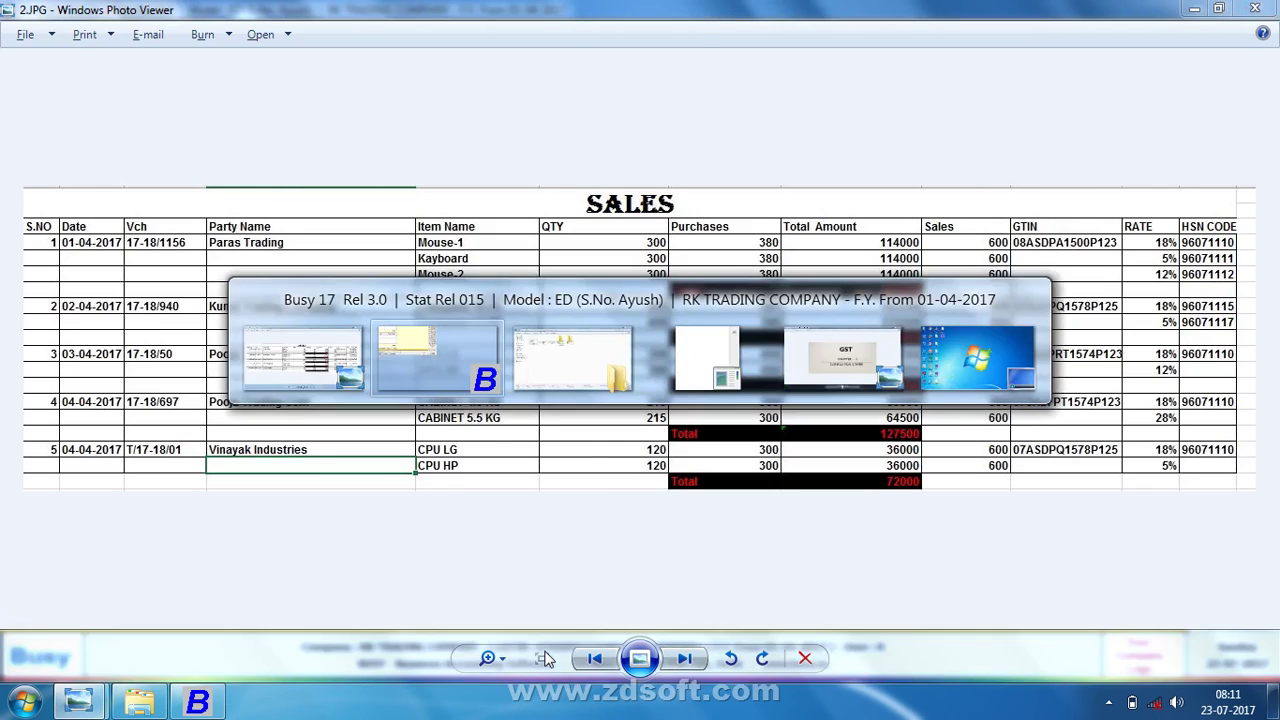
{"action": "type", "text": "300"}
{"action": "key", "text": "Return"}
{"action": "key", "text": "Return"}
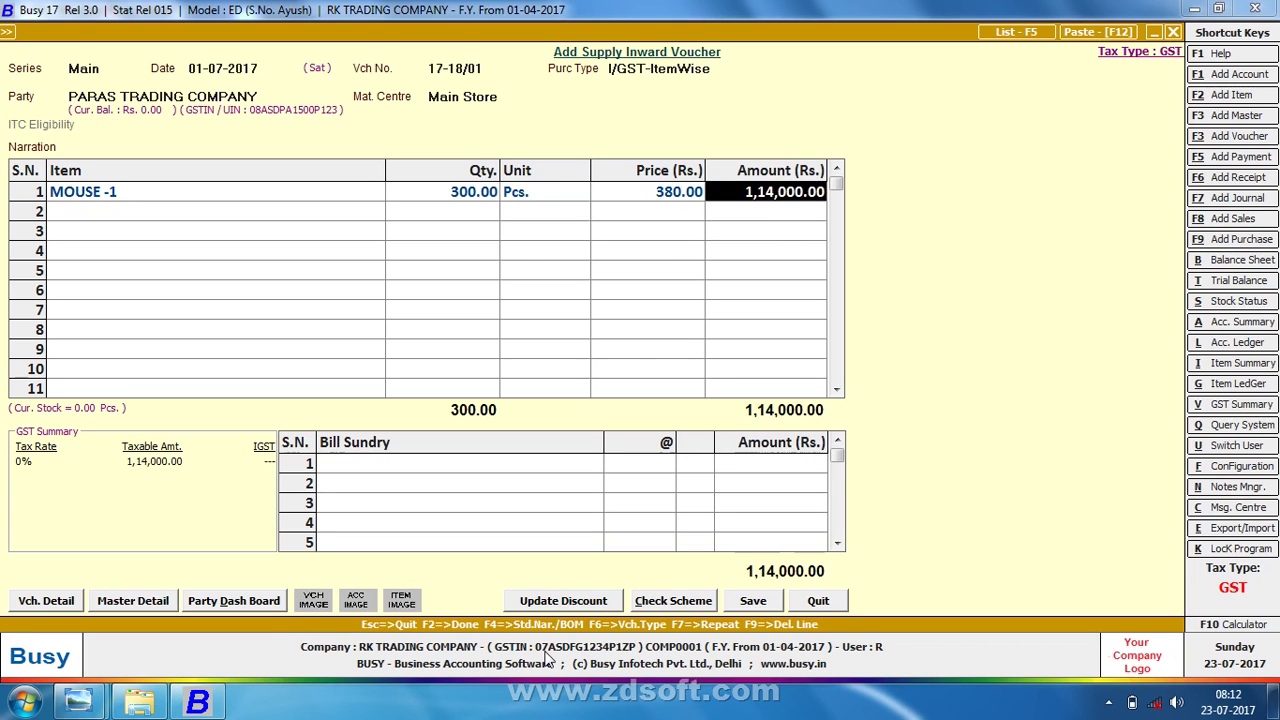
{"action": "key", "text": "Return"}
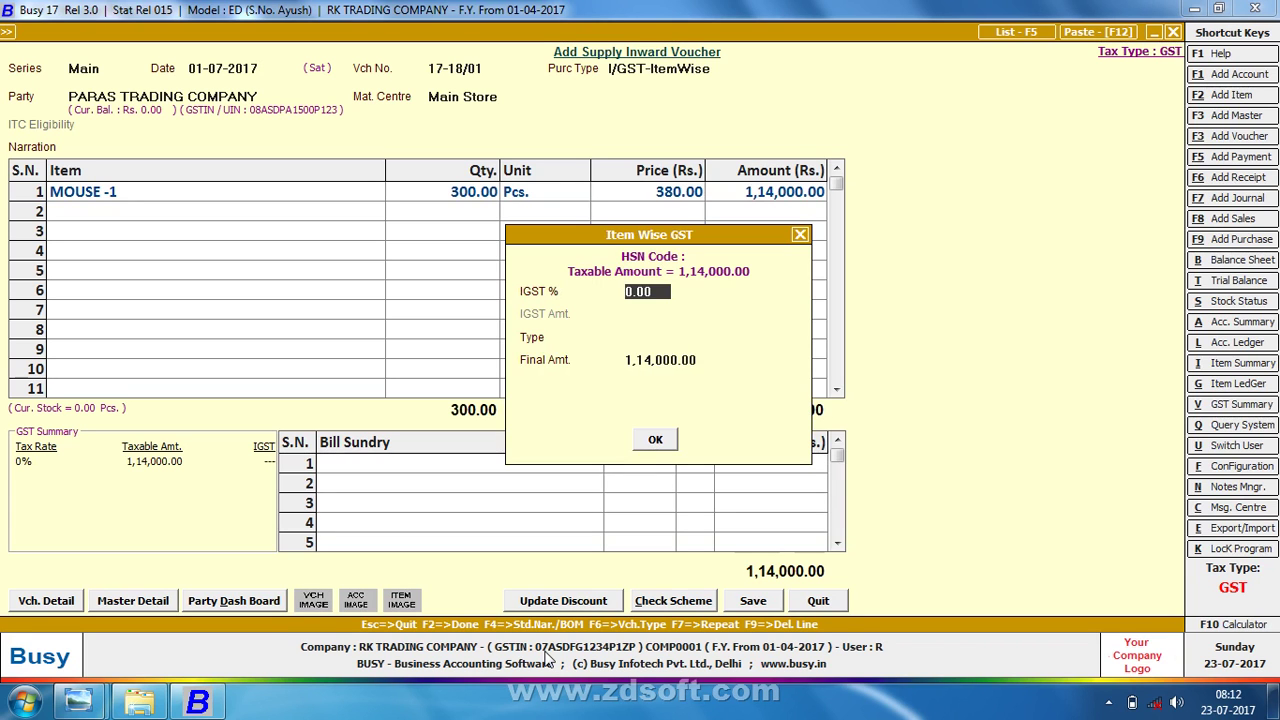
{"action": "key", "text": "alt+Tab"}
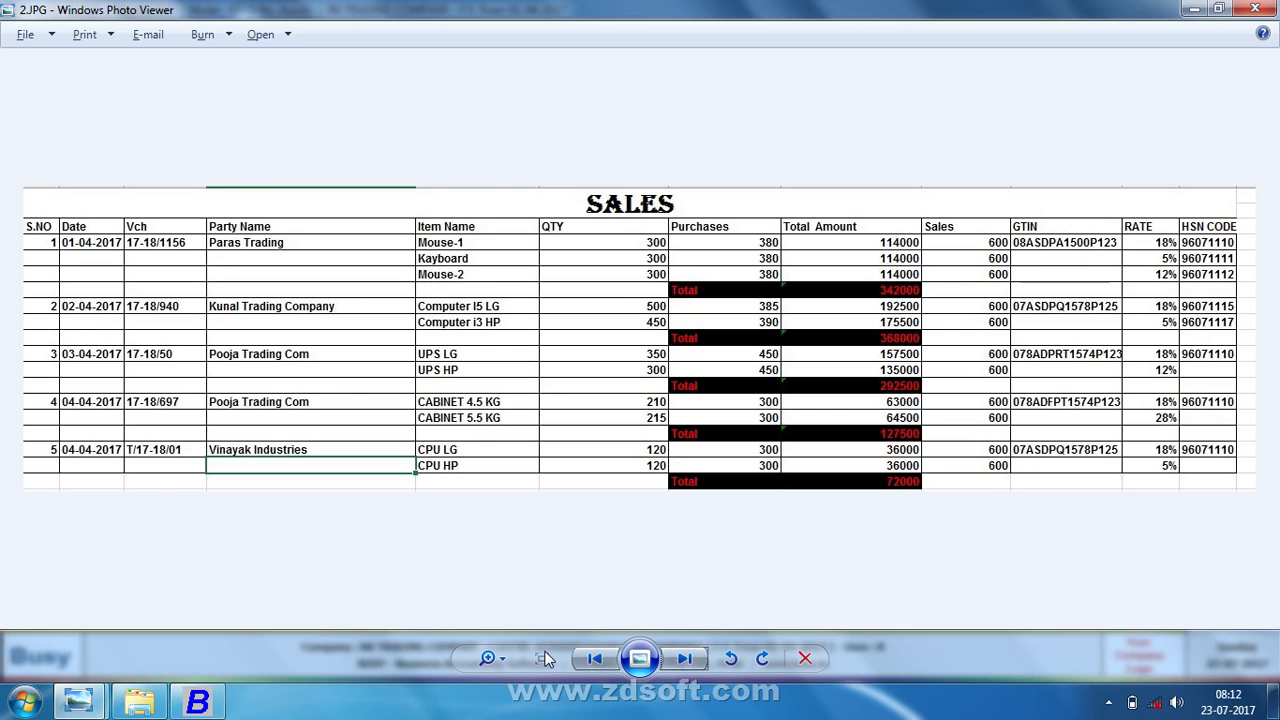
{"action": "key", "text": "alt+Tab"}
{"action": "type", "text": "18"}
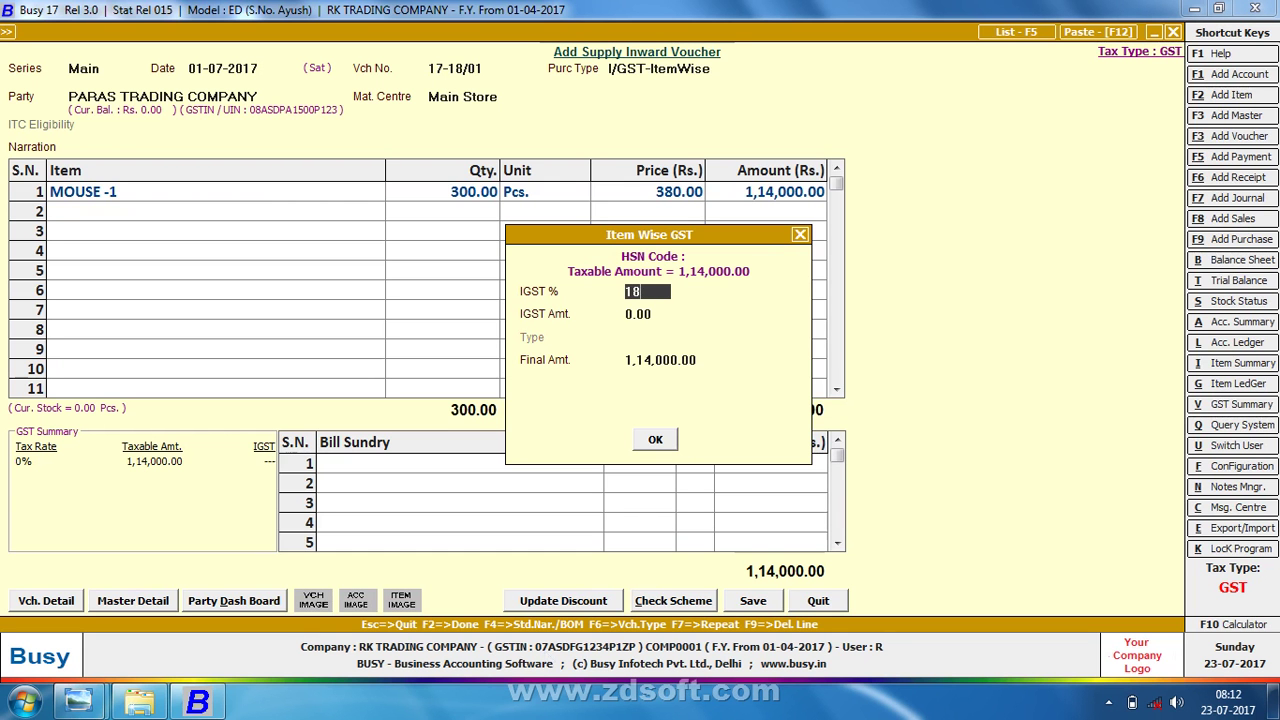
{"action": "key", "text": "Return"}
{"action": "key", "text": "Return"}
{"action": "key", "text": "Return"}
{"action": "key", "text": "Return"}
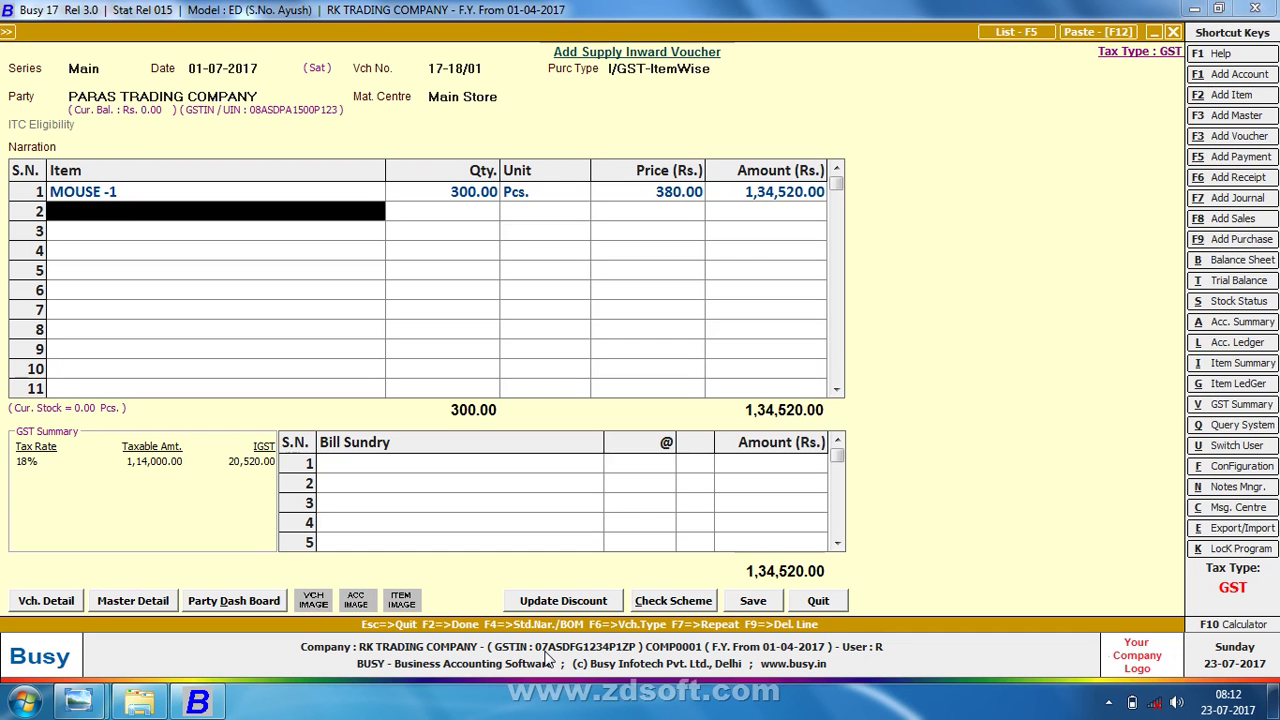
{"action": "key", "text": "alt+Tab"}
{"action": "key", "text": "alt+Tab"}
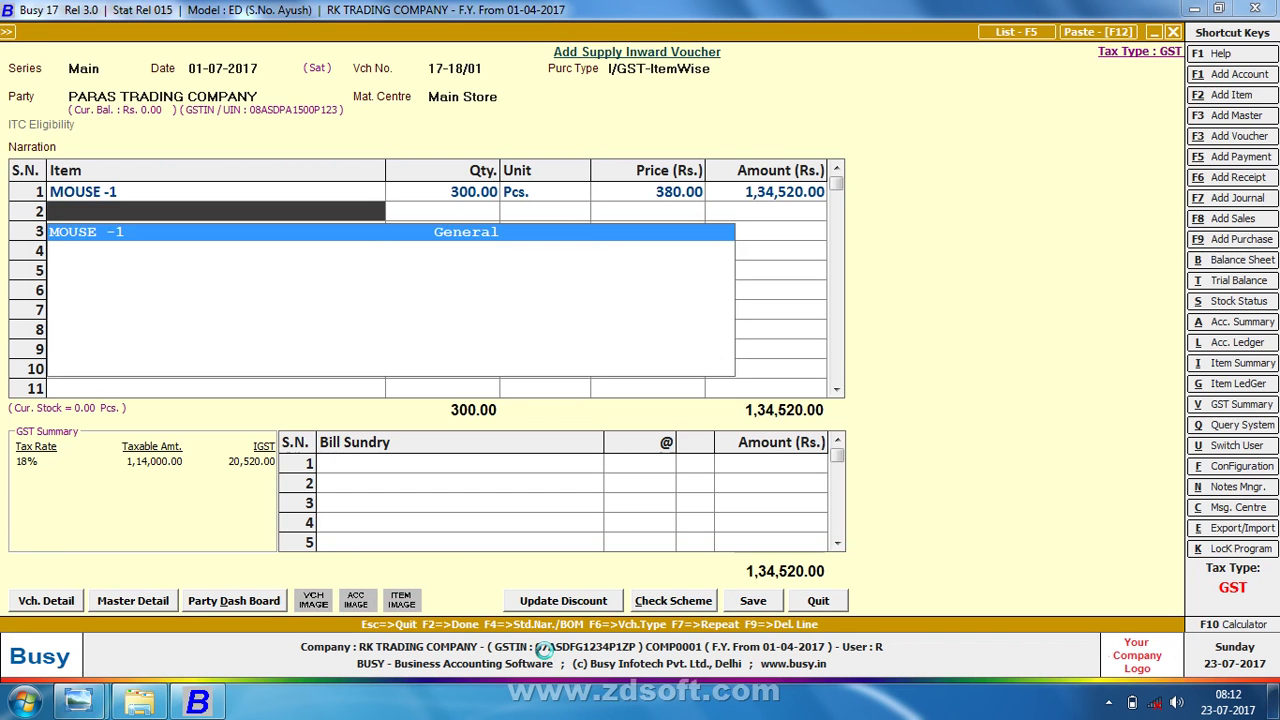
- Create new item KAYBOARD-1 in group General with unit Pcs
{"action": "key", "text": "F2"}
{"action": "type", "text": "KAYBOARD"}
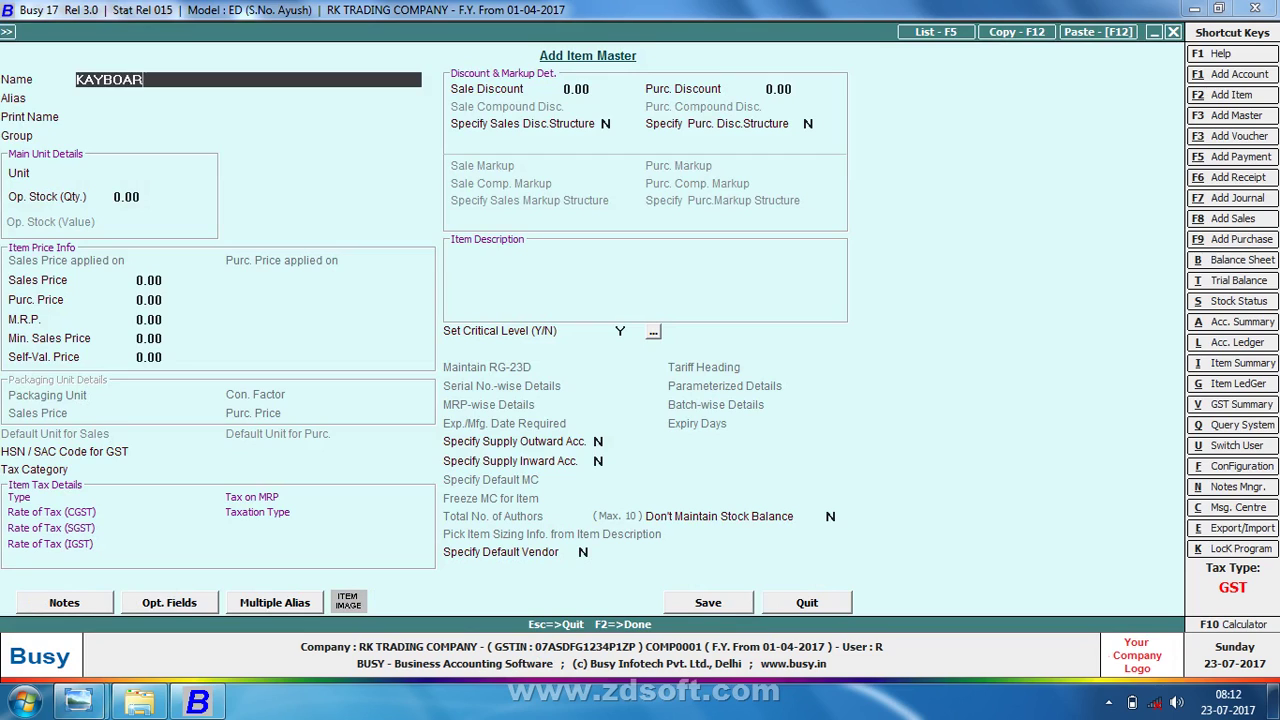
{"action": "key", "text": "Return"}
{"action": "key", "text": "Return"}
{"action": "key", "text": "Return"}
{"action": "key", "text": "Up"}
{"action": "key", "text": "Up"}
{"action": "key", "text": "Up"}
{"action": "type", "text": "-1"}
{"action": "key", "text": "Return"}
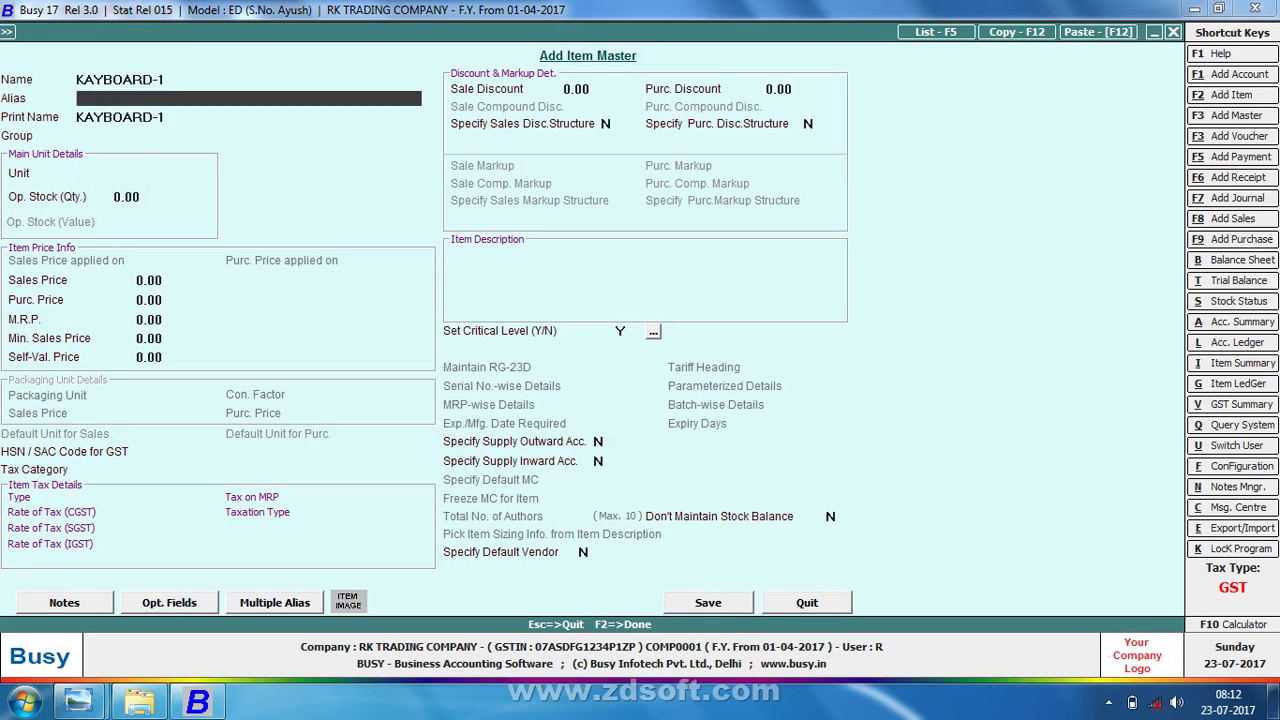
{"action": "key", "text": "Return"}
{"action": "key", "text": "Return"}
{"action": "key", "text": "Return"}
{"action": "type", "text": "p"}
{"action": "key", "text": "Return"}
{"action": "key", "text": "Return"}
{"action": "key", "text": "Return"}
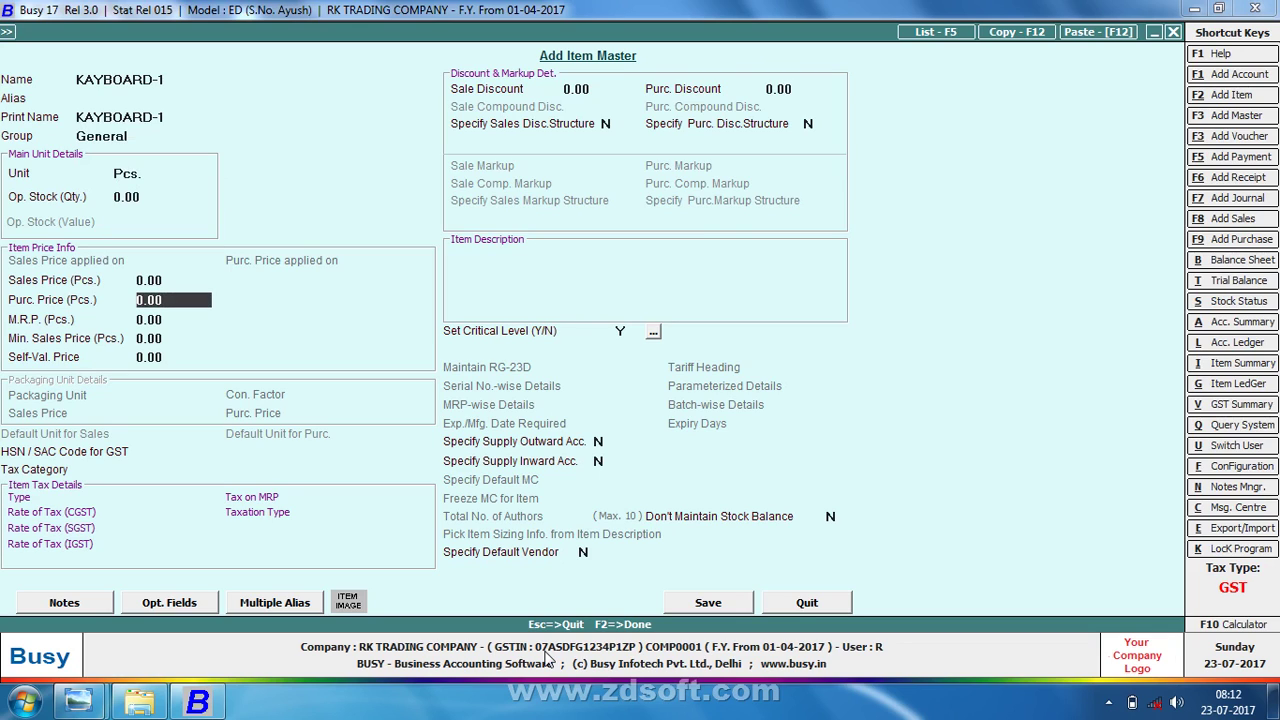
- Set KAYBOARD-1's sales price to 600 and purchase price to 380, then save it
{"action": "key", "text": "Up"}
{"action": "type", "text": "60"}
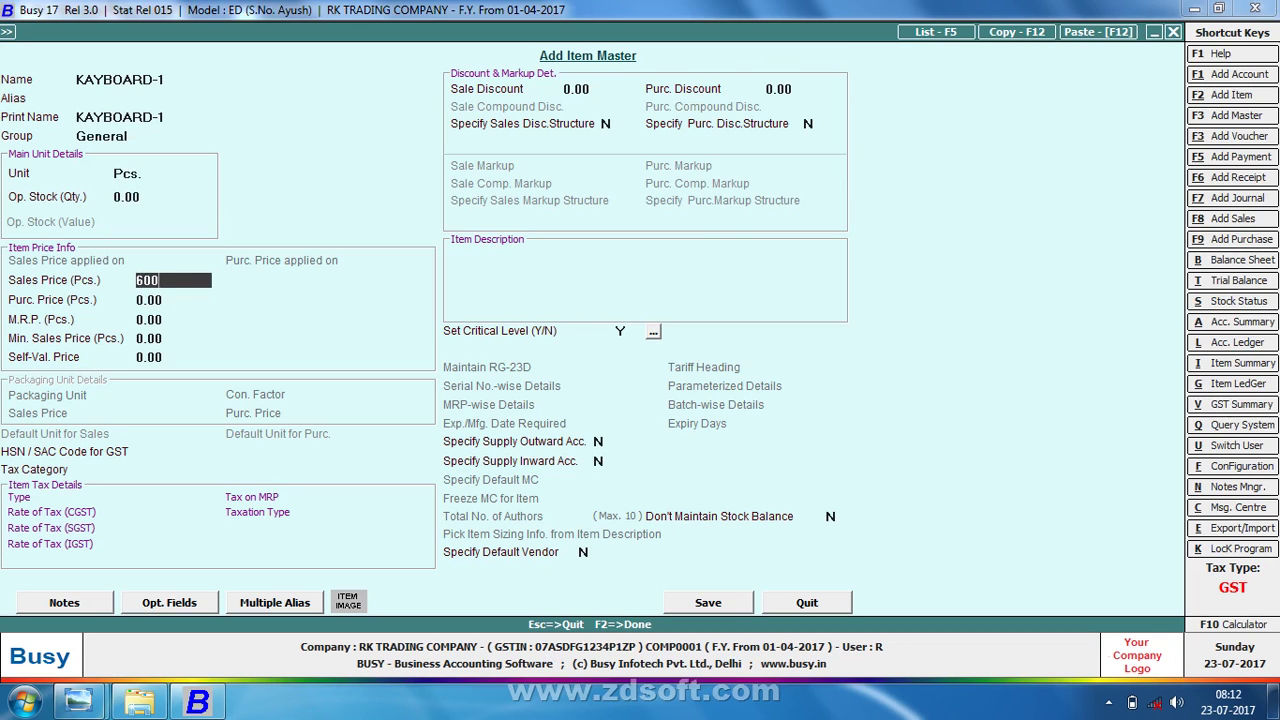
{"action": "key", "text": "Return"}
{"action": "type", "text": "3"}
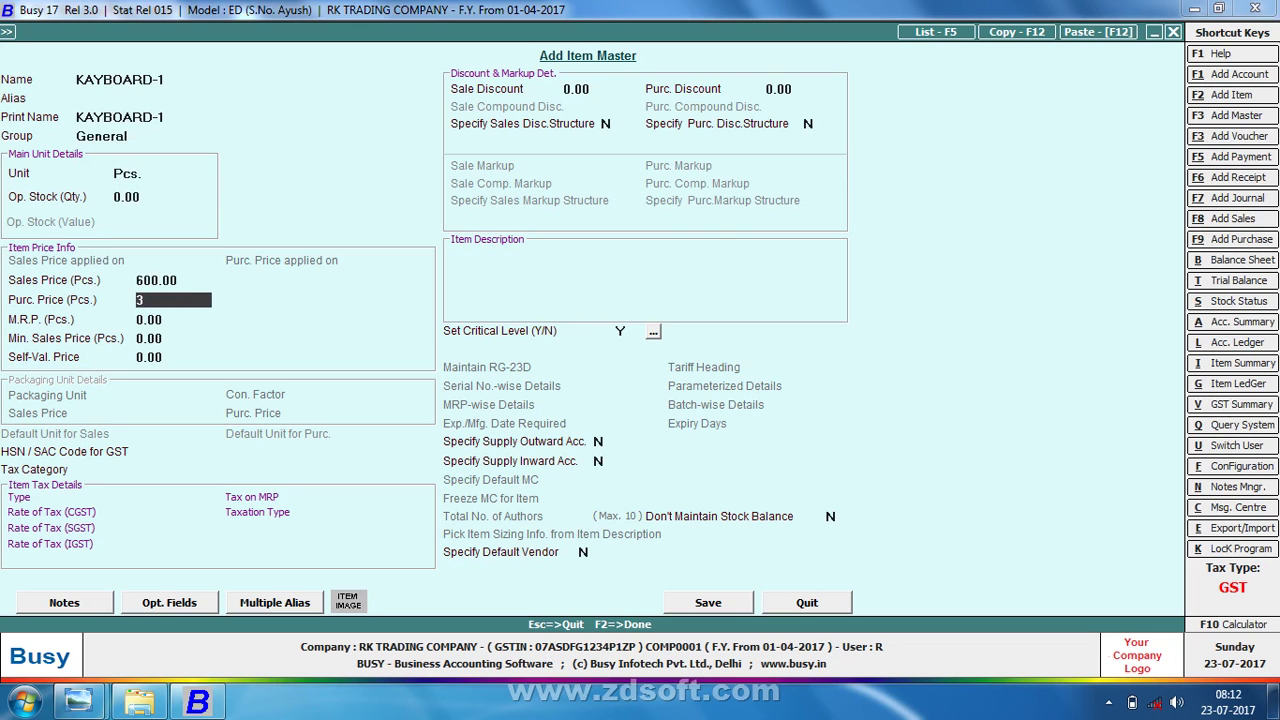
{"action": "type", "text": "80"}
{"action": "key", "text": "Return"}
{"action": "key", "text": "F2"}
{"action": "key", "text": "Return"}
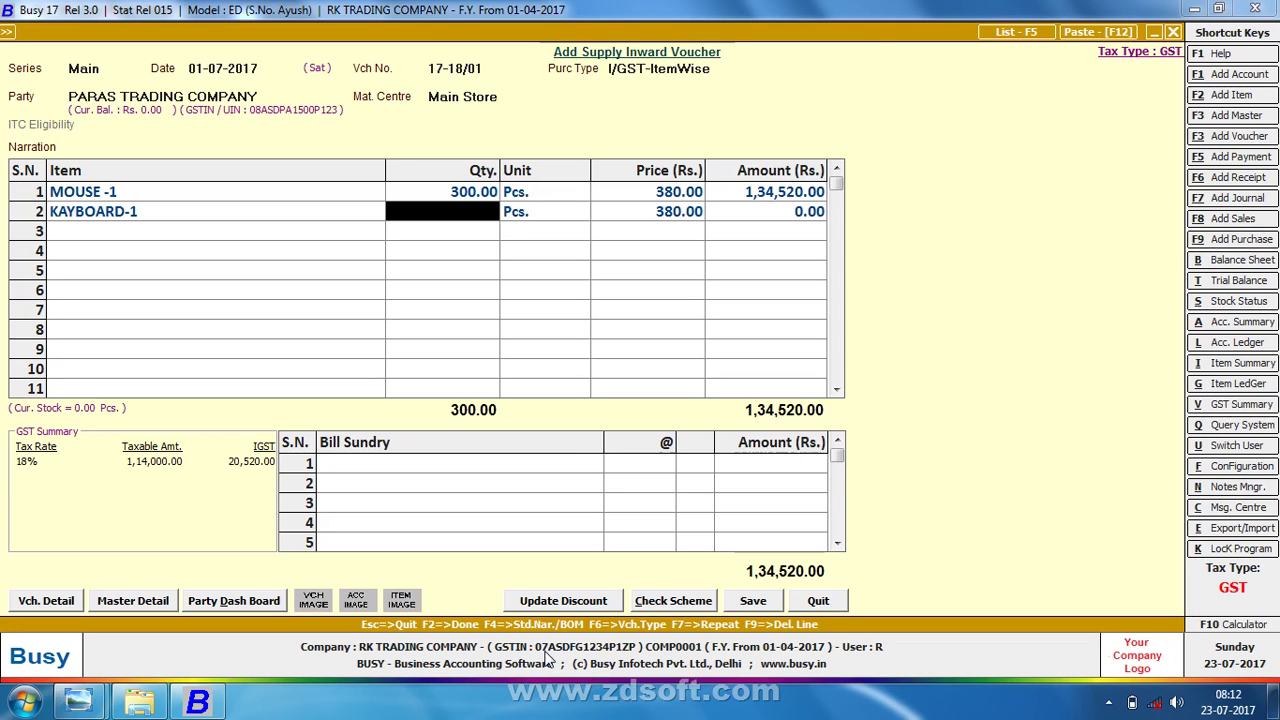
- Enter 300 Pcs. of KAYBOARD-1 with 5% IGST
{"action": "type", "text": "300"}
{"action": "key", "text": "Return"}
{"action": "key", "text": "Return"}
{"action": "key", "text": "Return"}
{"action": "key", "text": "Return"}
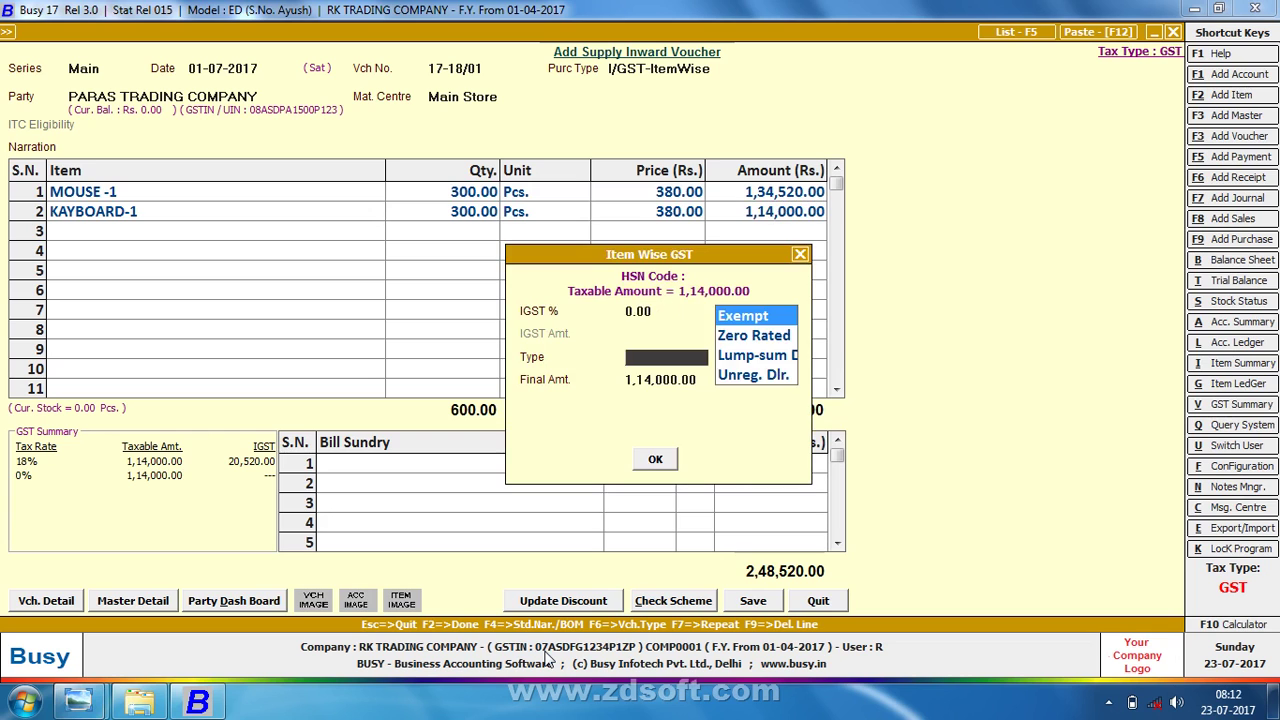
{"action": "key", "text": "Escape"}
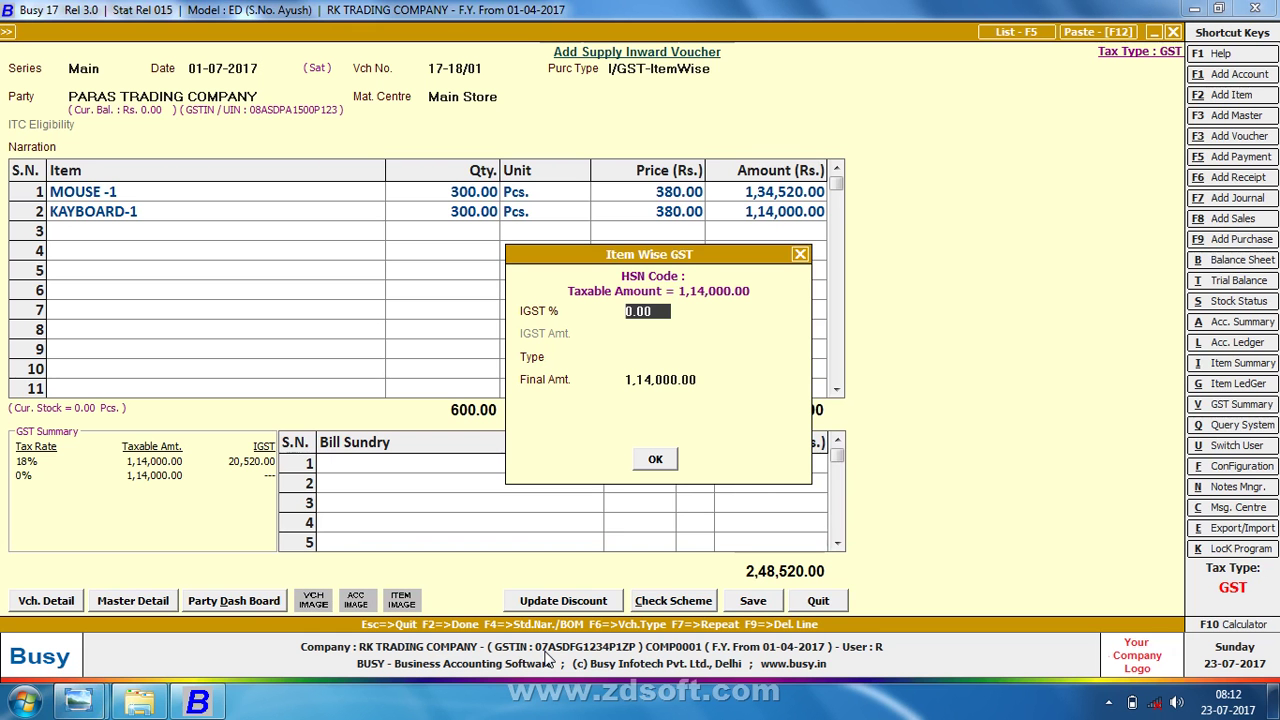
{"action": "type", "text": "5"}
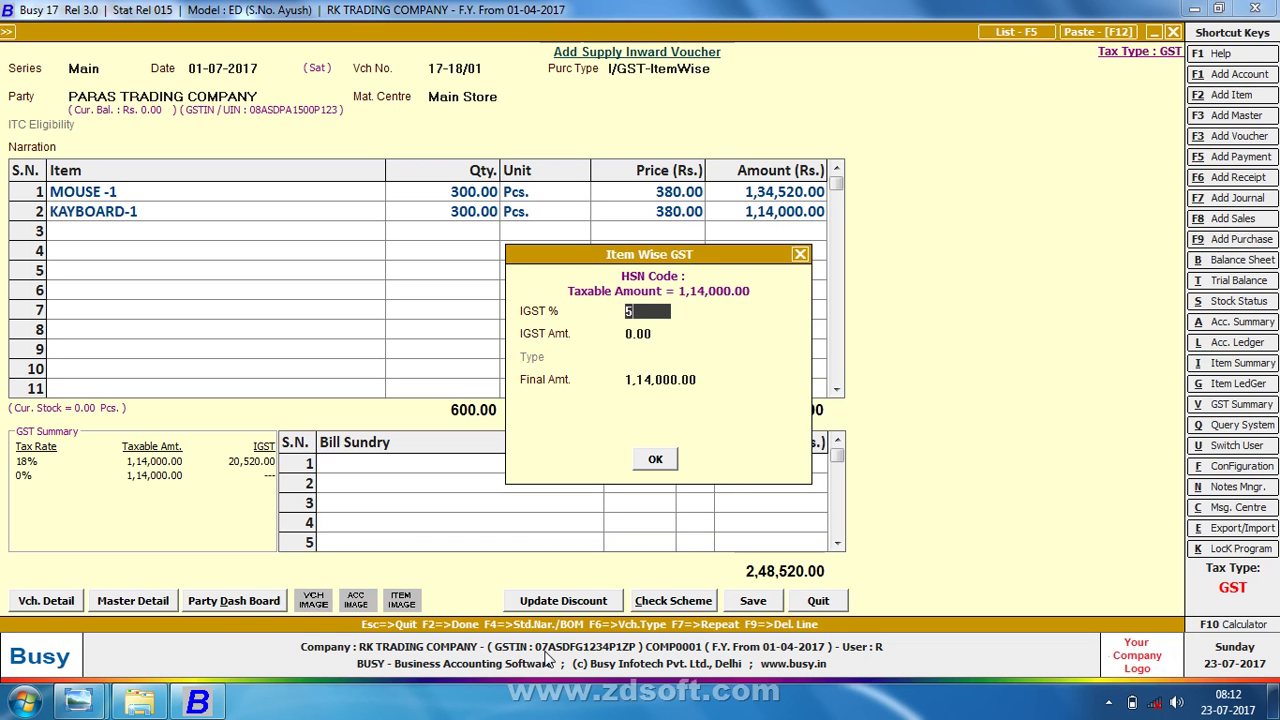
{"action": "key", "text": "Return"}
{"action": "key", "text": "Return"}
{"action": "key", "text": "Return"}
{"action": "key", "text": "Return"}
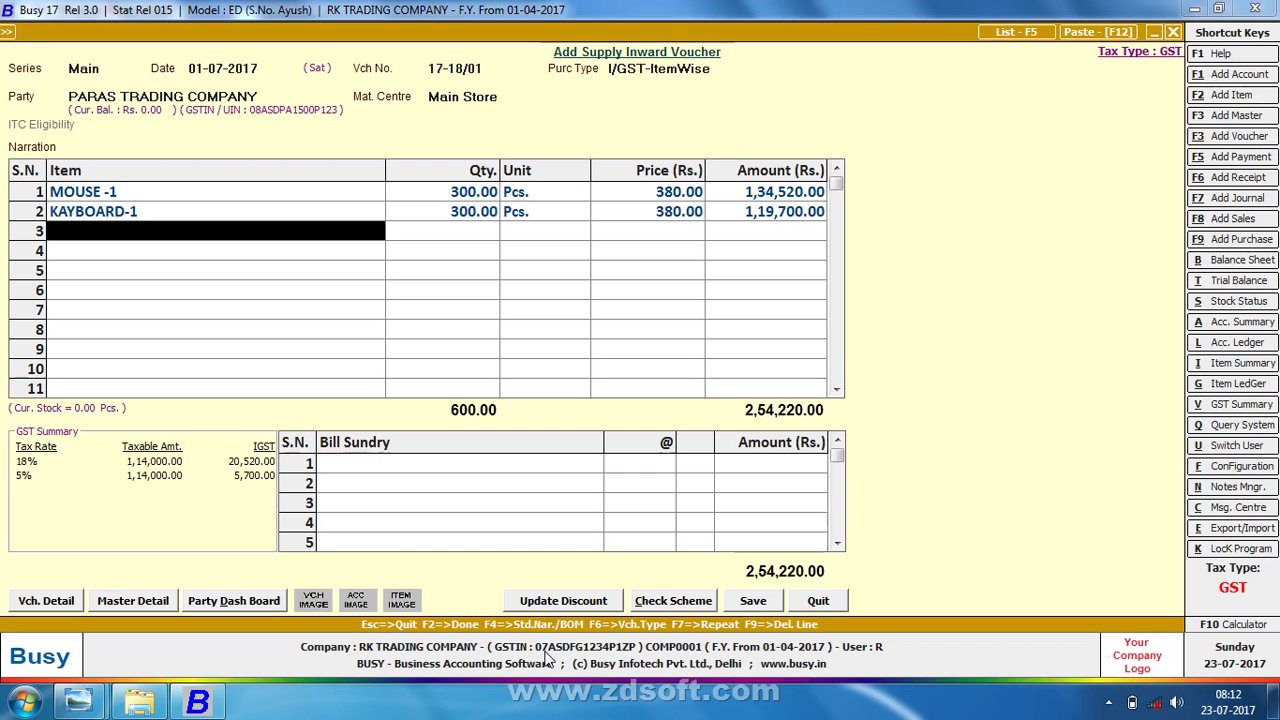
- Create and save item MOUSE-2: group General, unit Pcs., sales price 600, purchase price 380
{"action": "key", "text": "F3"}
{"action": "type", "text": "MOU"}
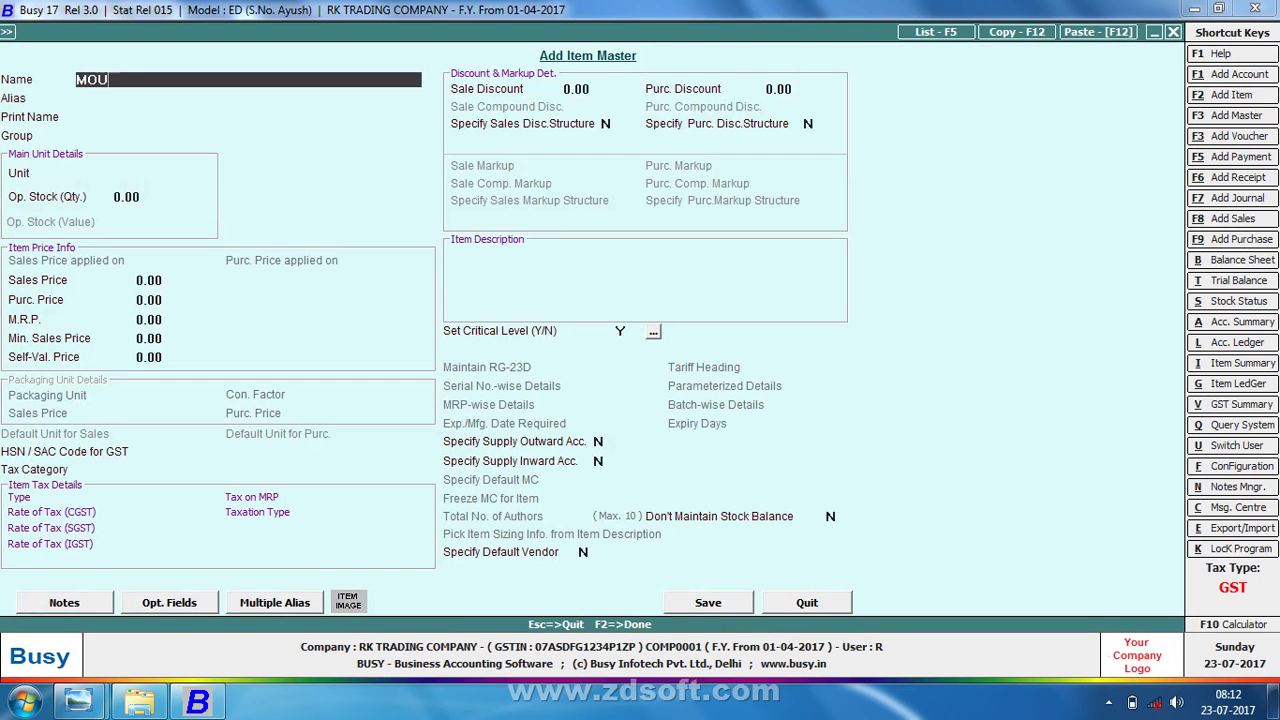
{"action": "type", "text": "SE-2"}
{"action": "key", "text": "Return"}
{"action": "key", "text": "Return"}
{"action": "key", "text": "Return"}
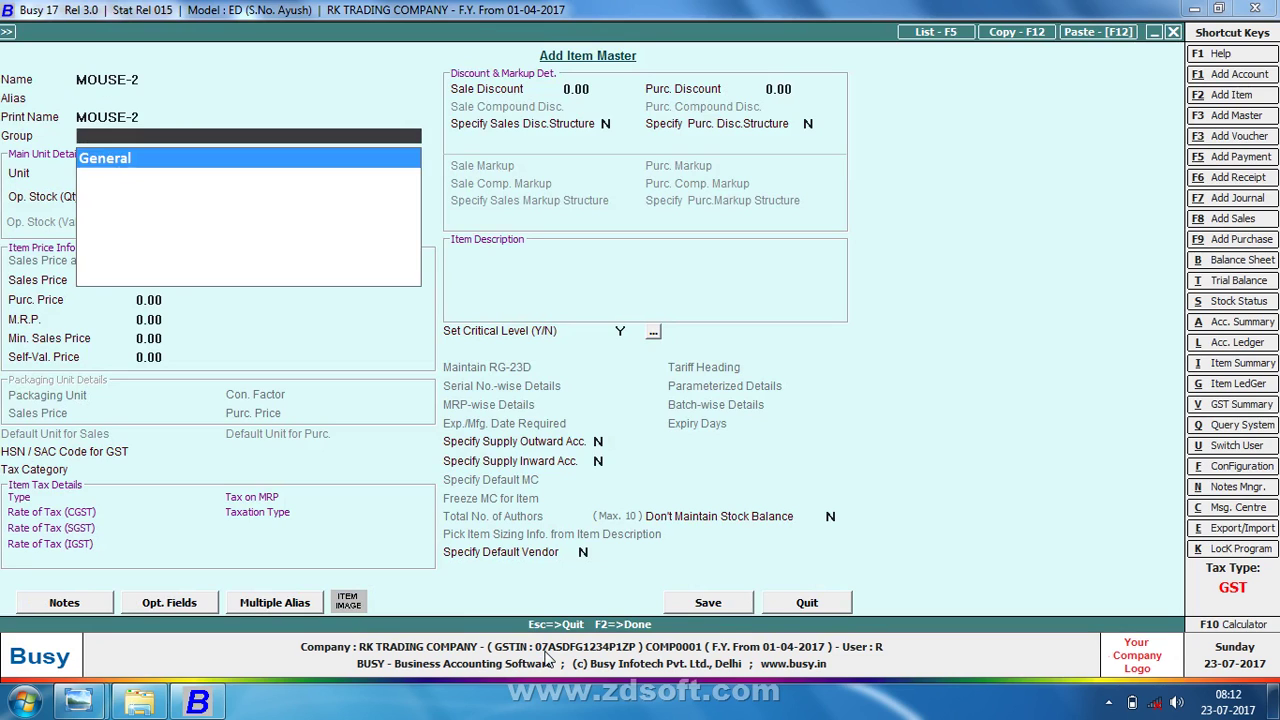
{"action": "key", "text": "Return"}
{"action": "type", "text": "P"}
{"action": "key", "text": "Return"}
{"action": "key", "text": "Return"}
{"action": "key", "text": "Return"}
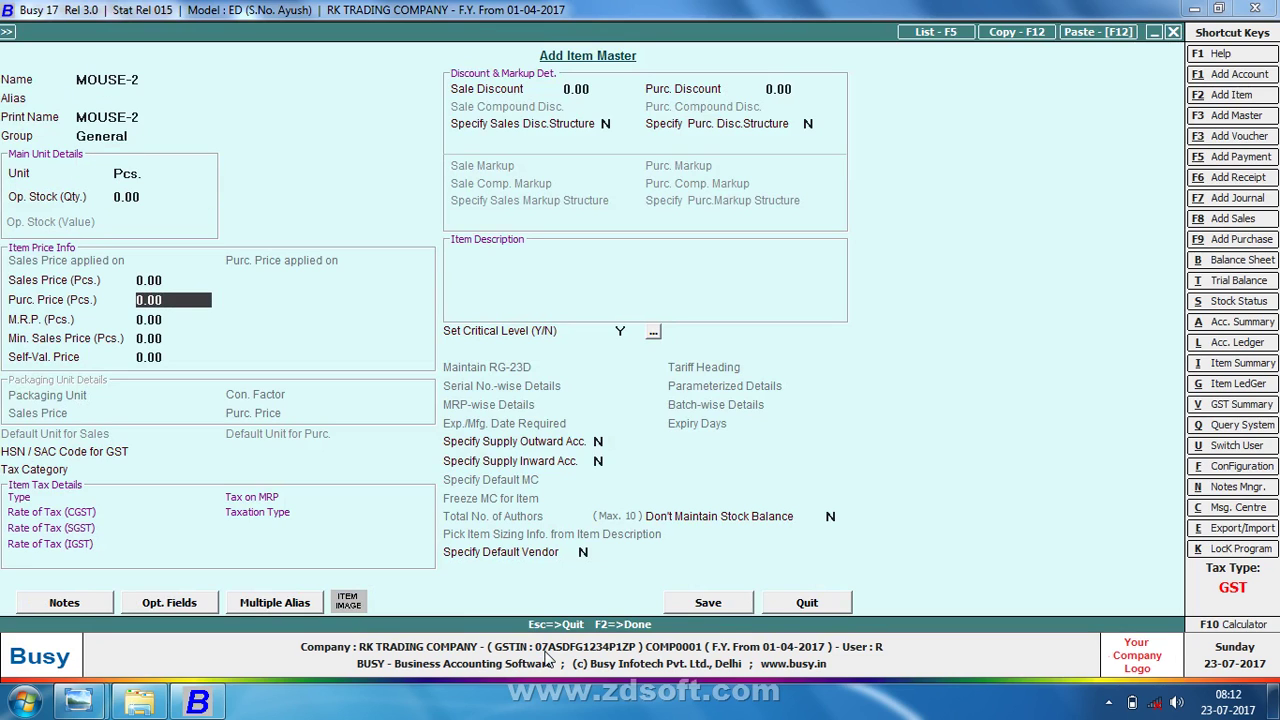
{"action": "key", "text": "Up"}
{"action": "type", "text": "600"}
{"action": "key", "text": "Return"}
{"action": "type", "text": "380"}
{"action": "key", "text": "Return"}
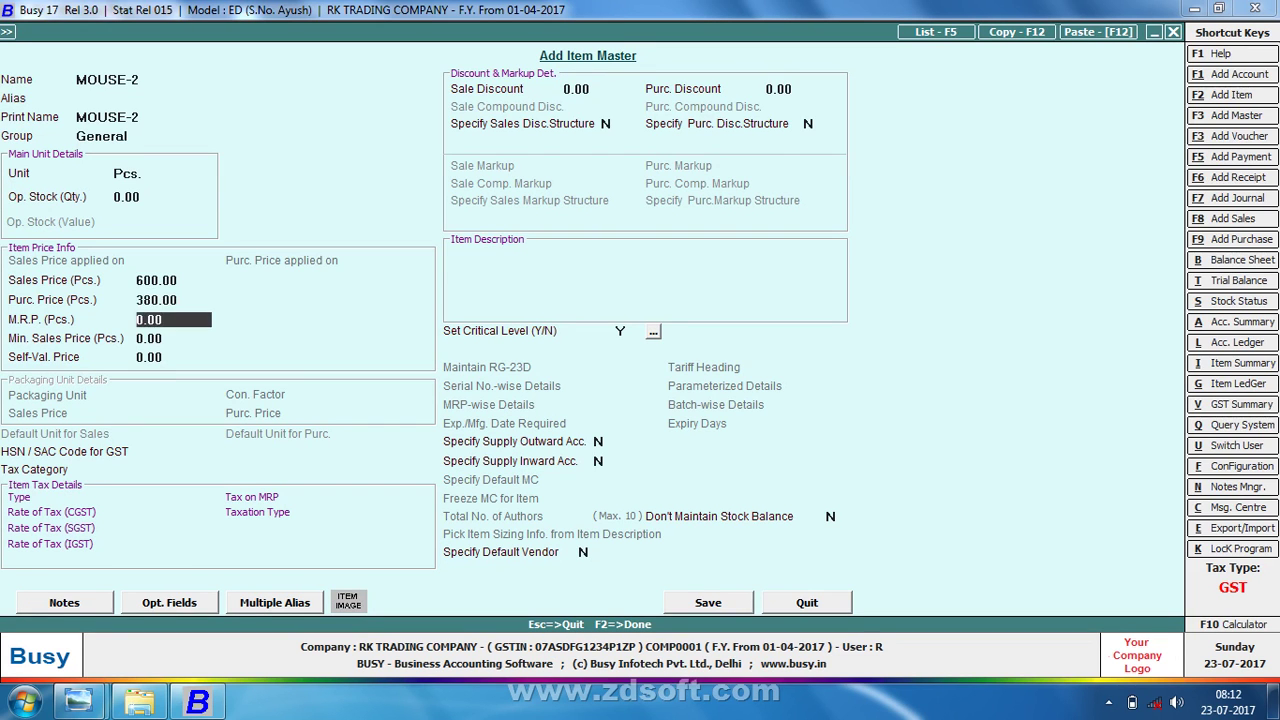
{"action": "key", "text": "F2"}
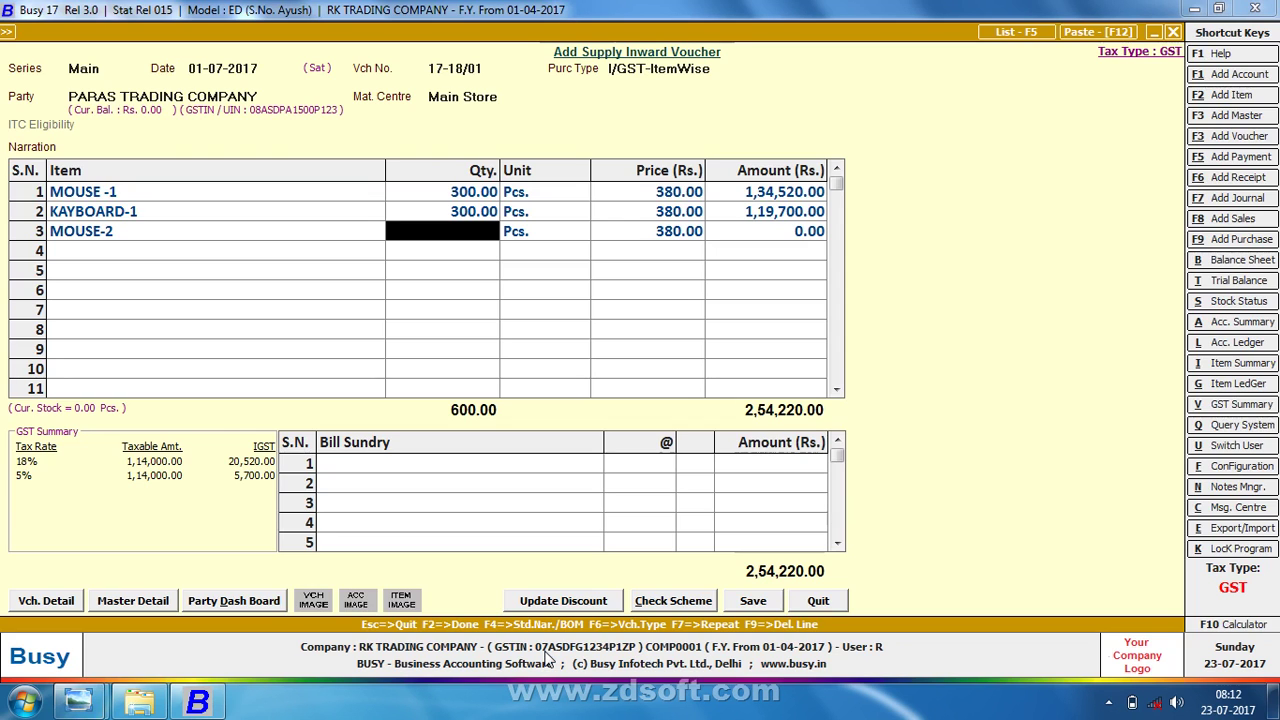
- Enter 300 Pcs. of MOUSE-2 at 380 with 12% IGST, amounting to 1,27,680.00
{"action": "type", "text": "3"}
{"action": "key", "text": "Return"}
{"action": "key", "text": "Return"}
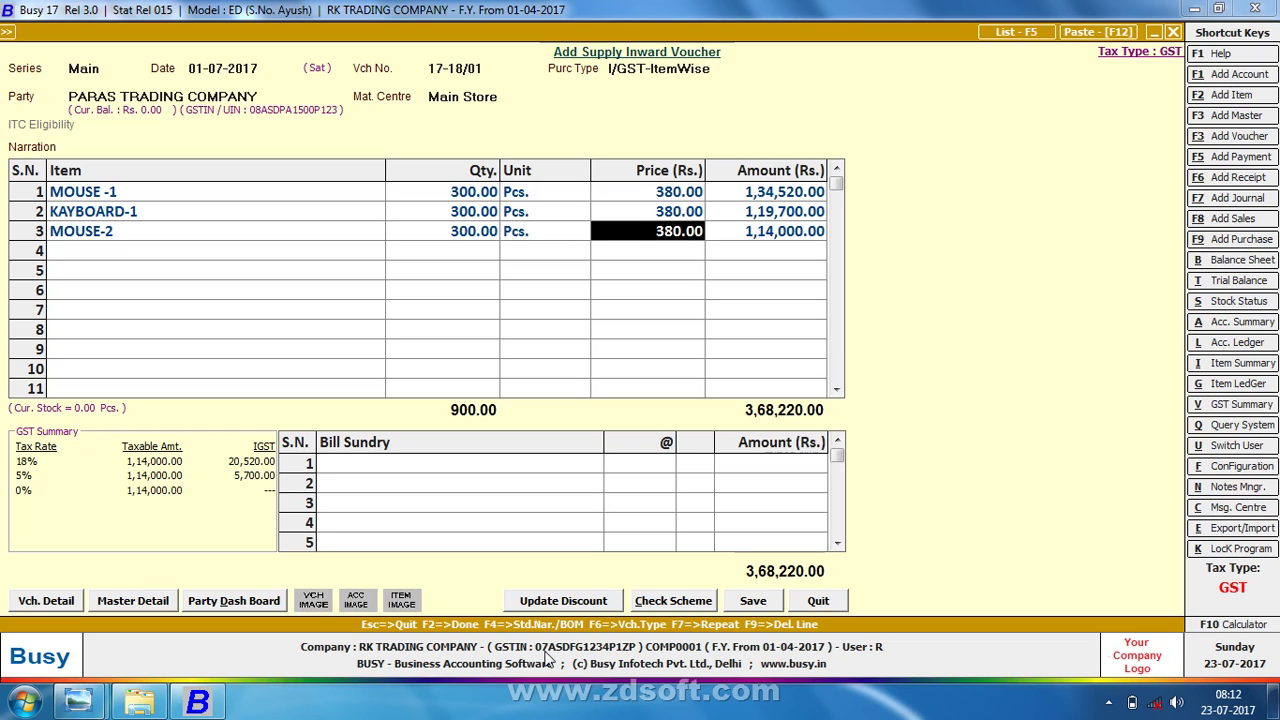
{"action": "key", "text": "Return"}
{"action": "key", "text": "Return"}
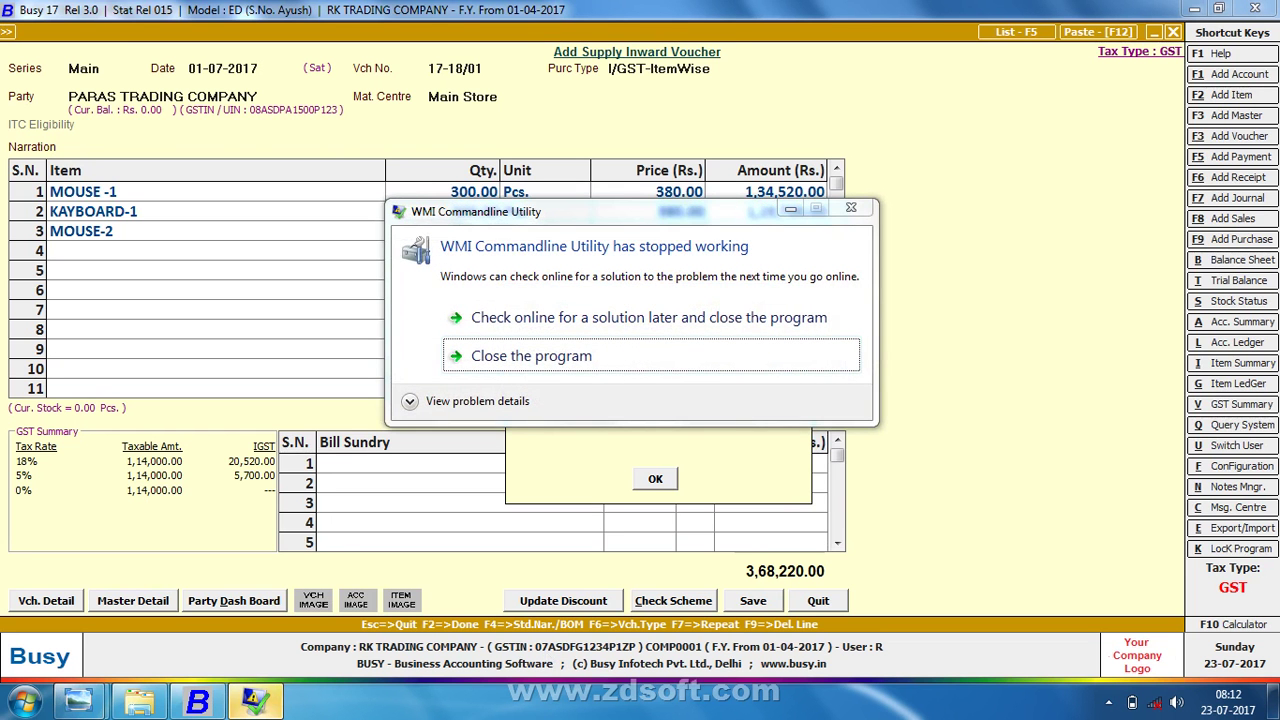
{"action": "left_click", "coordinate": [680, 365]}
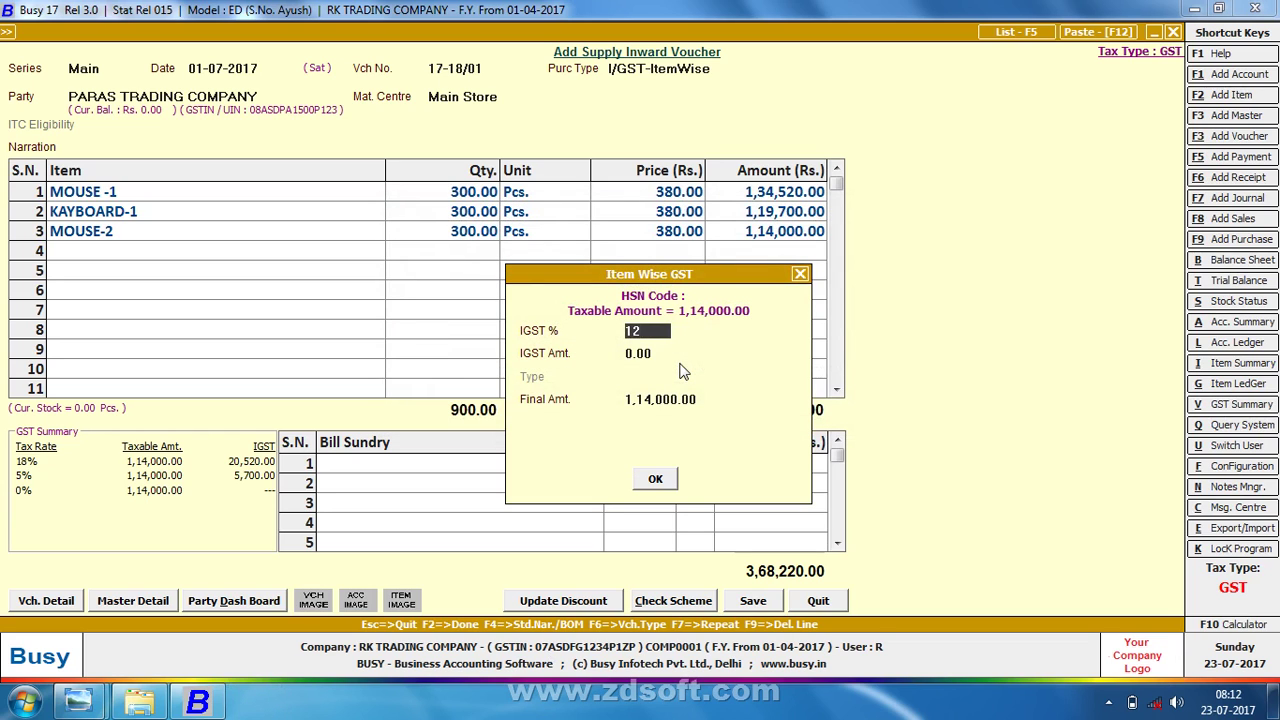
{"action": "key", "text": "Return"}
{"action": "key", "text": "Return"}
{"action": "key", "text": "Return"}
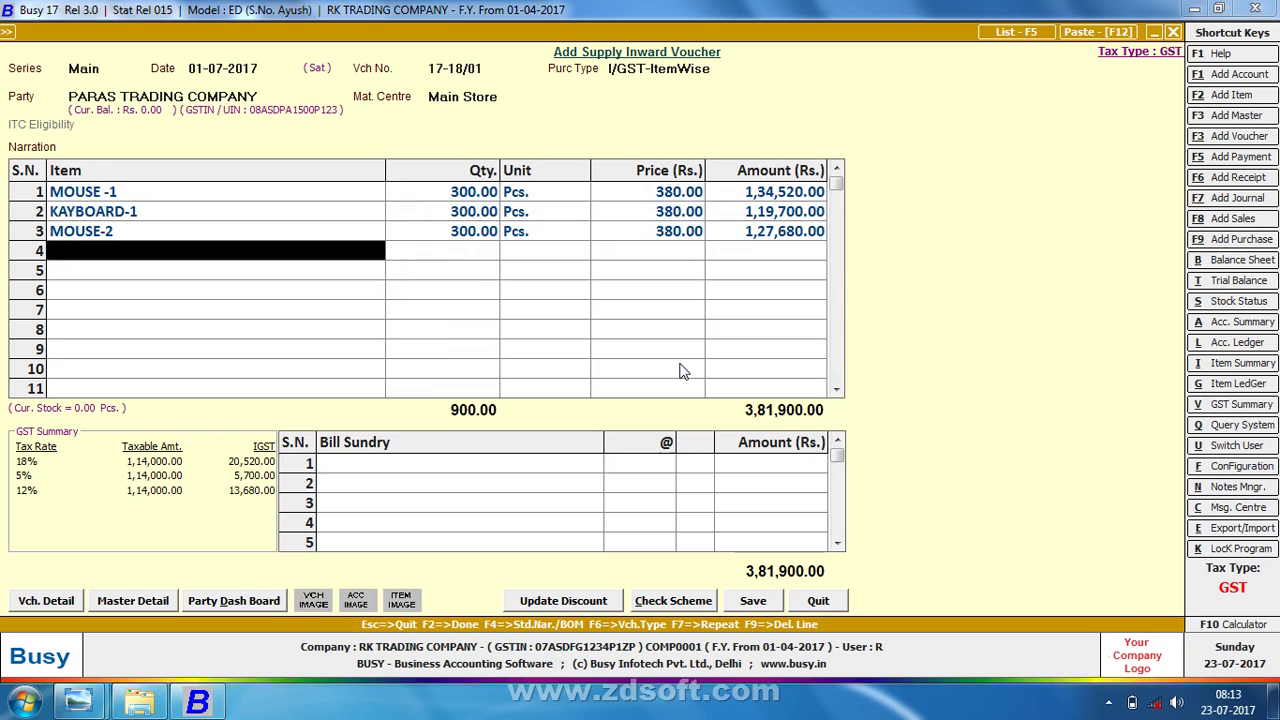
{"action": "key", "text": "Return"}
- Enter purchase bill number 17-18/01 and continue past the Party without PAN warning
{"action": "key", "text": "Return"}
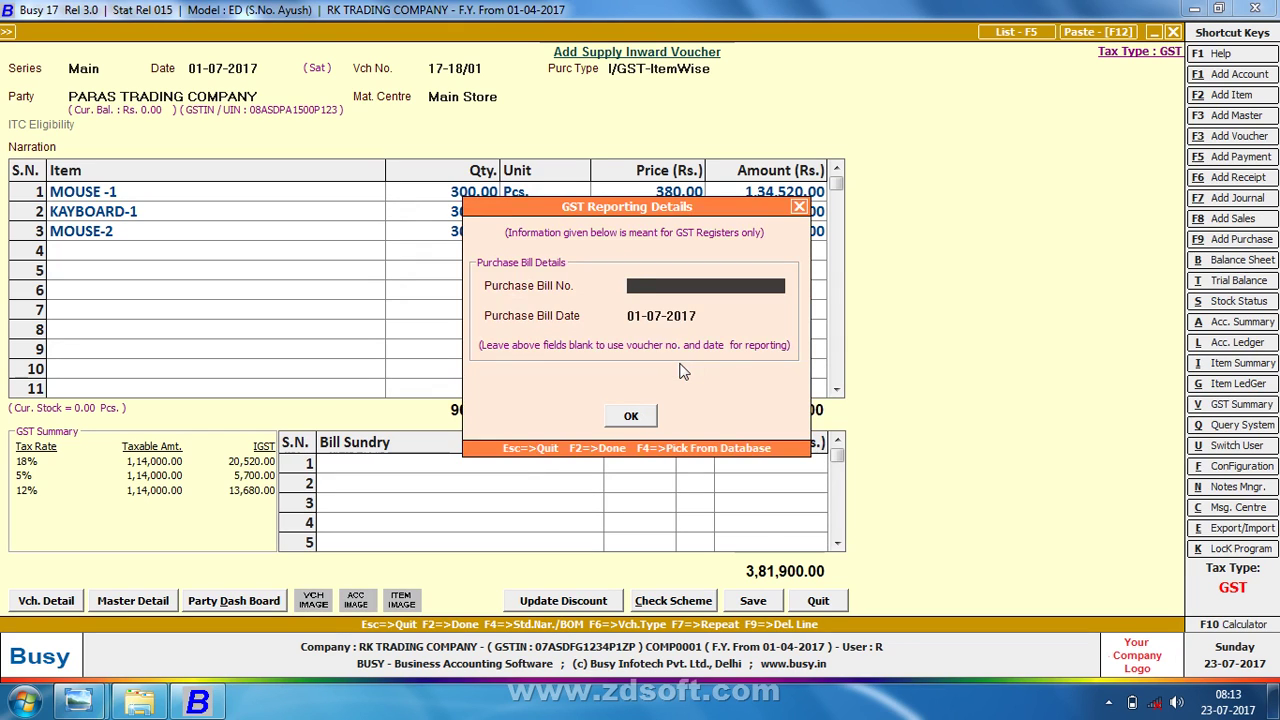
{"action": "type", "text": "1"}
{"action": "type", "text": "7-18/01"}
{"action": "key", "text": "Return"}
{"action": "key", "text": "Return"}
{"action": "key", "text": "Return"}
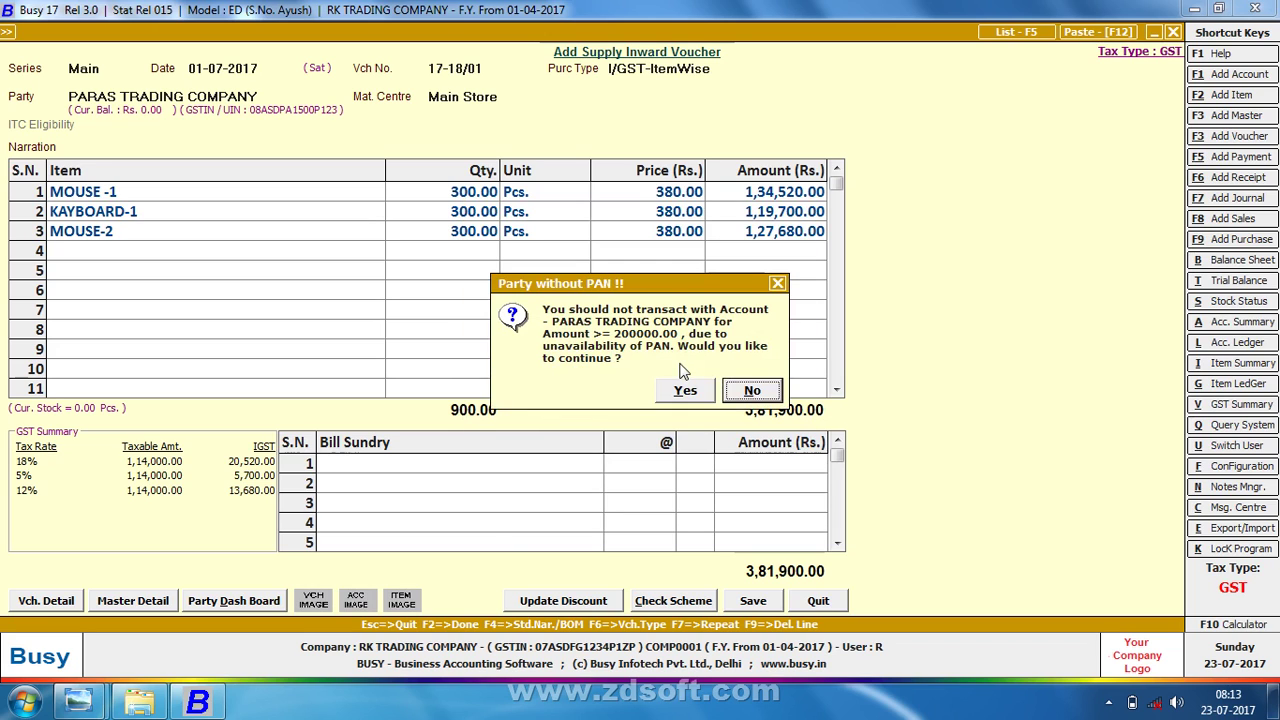
{"action": "key", "text": "Left"}
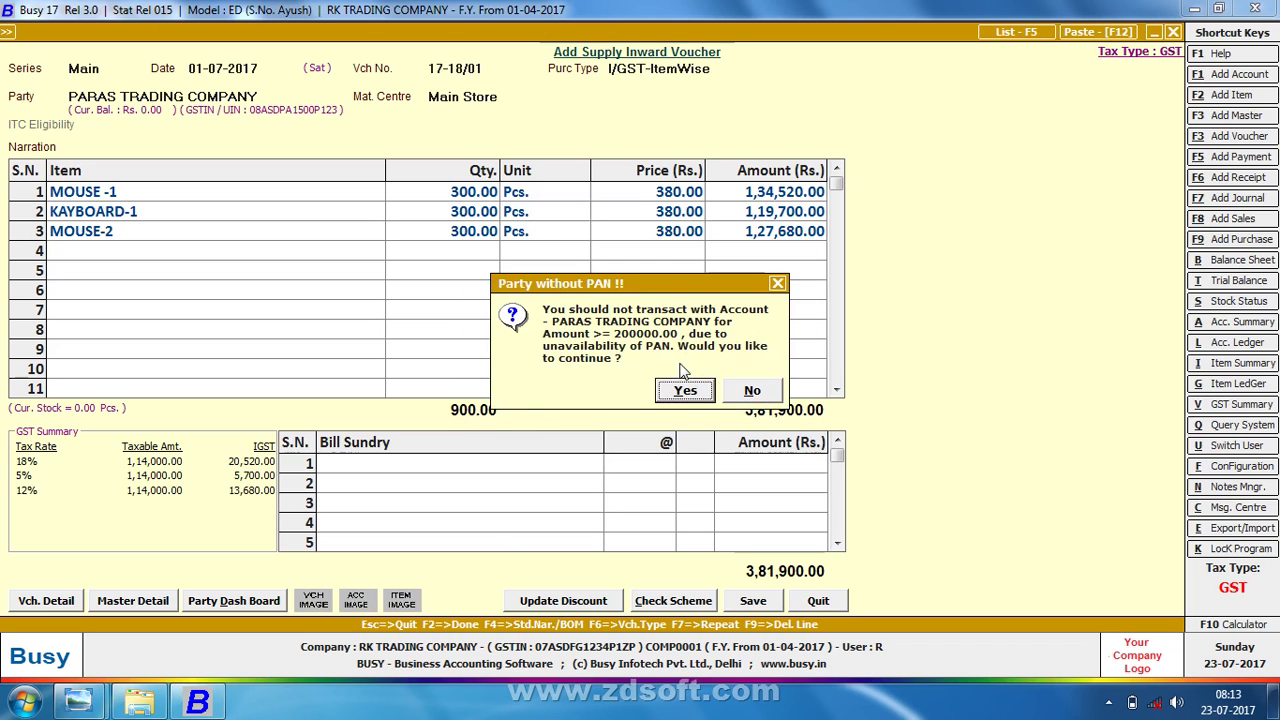
{"action": "key", "text": "Return"}
{"action": "key", "text": "Return"}
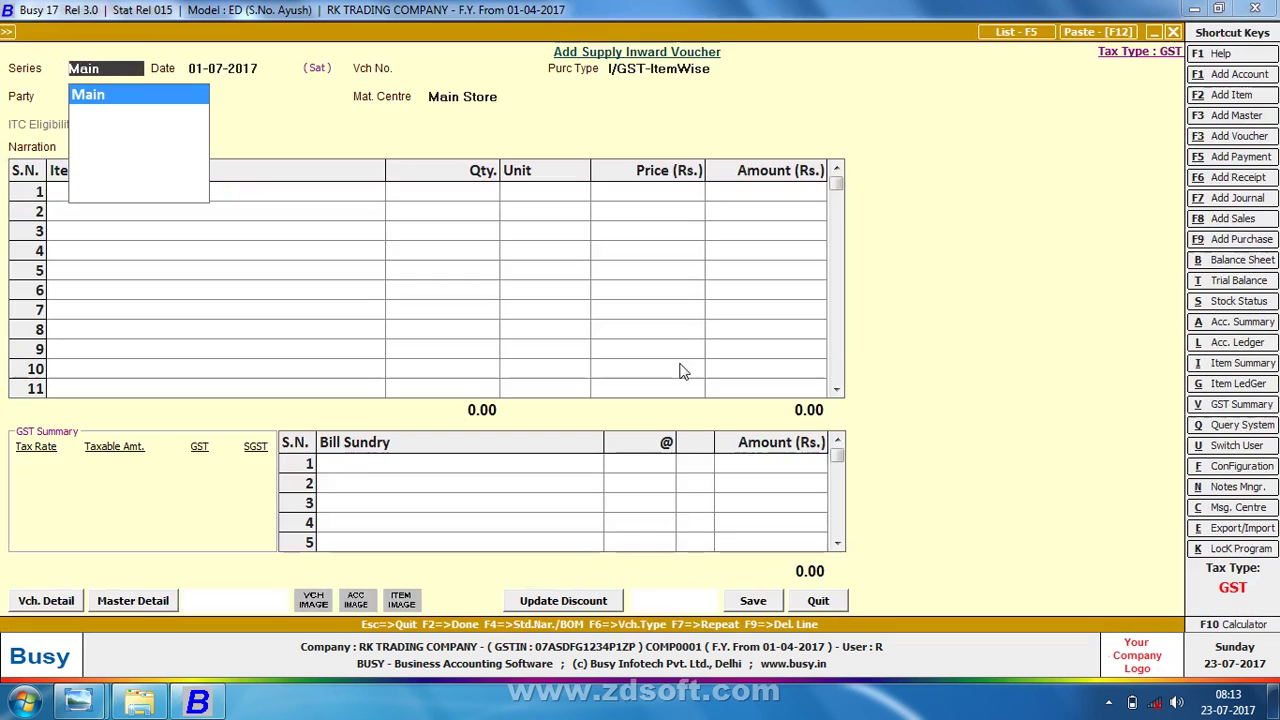
- Accept the Main series and date, and enter voucher number 17-18/02
{"action": "key", "text": "Return"}
{"action": "key", "text": "alt+Tab"}
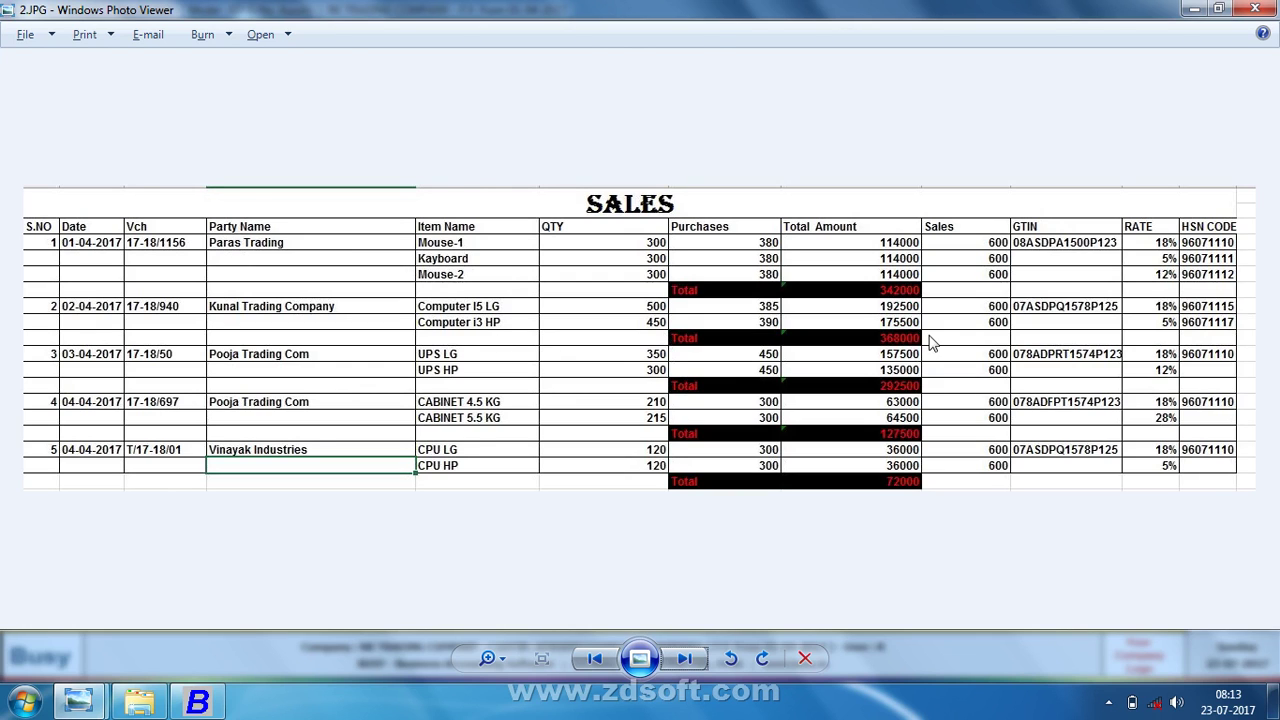
{"action": "key", "text": "alt+Tab"}
{"action": "key", "text": "Return"}
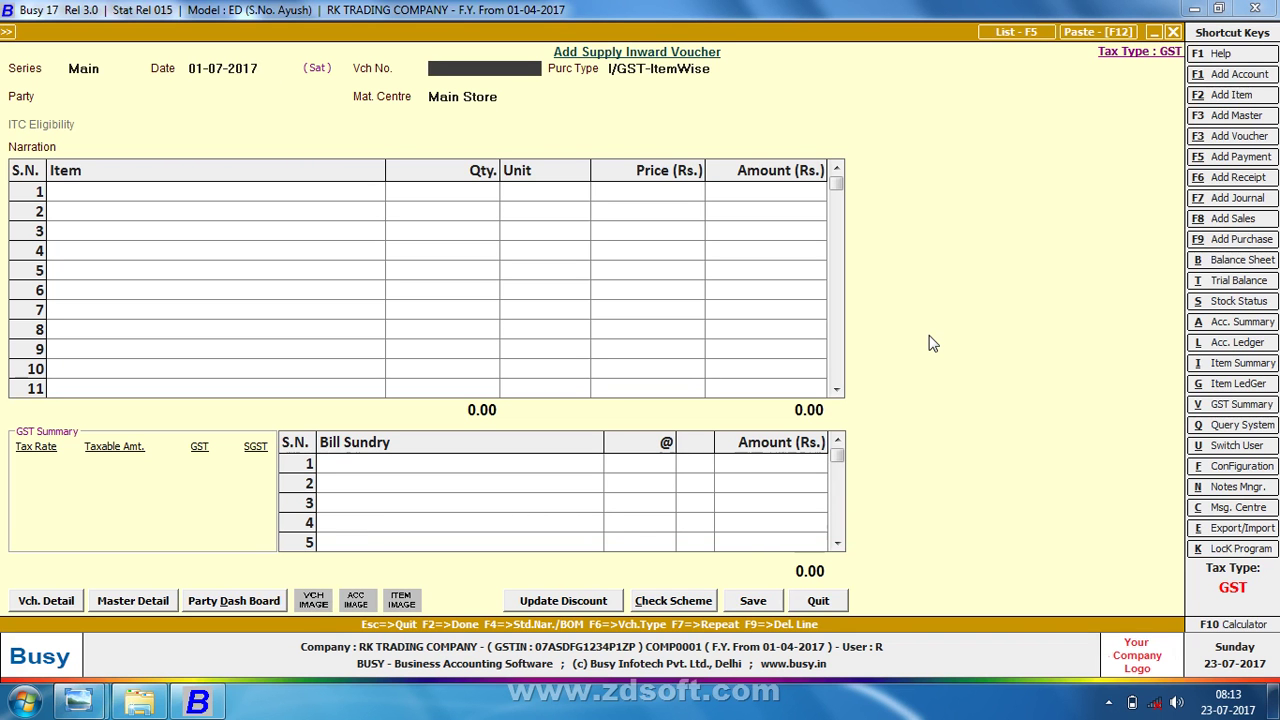
{"action": "type", "text": "17-18/02"}
{"action": "key", "text": "Return"}
- Set the purchase type to L/GST-ItemWise
{"action": "type", "text": "L"}
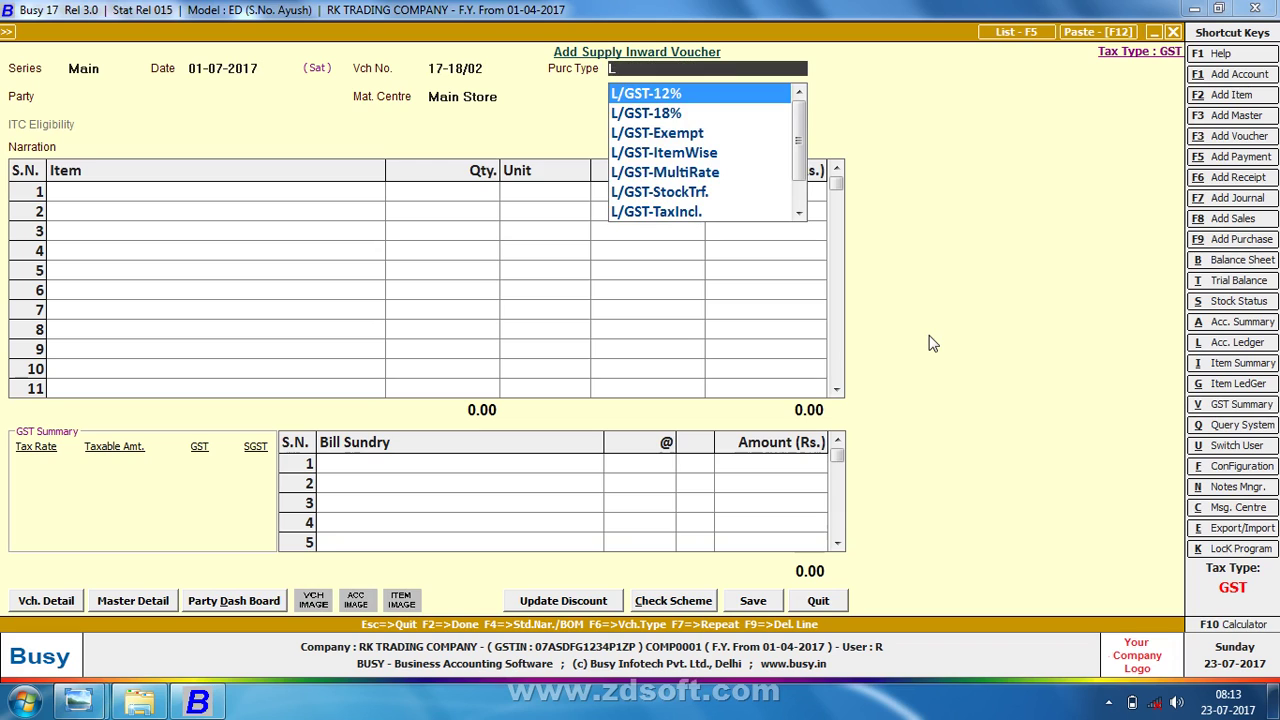
{"action": "key", "text": "Down"}
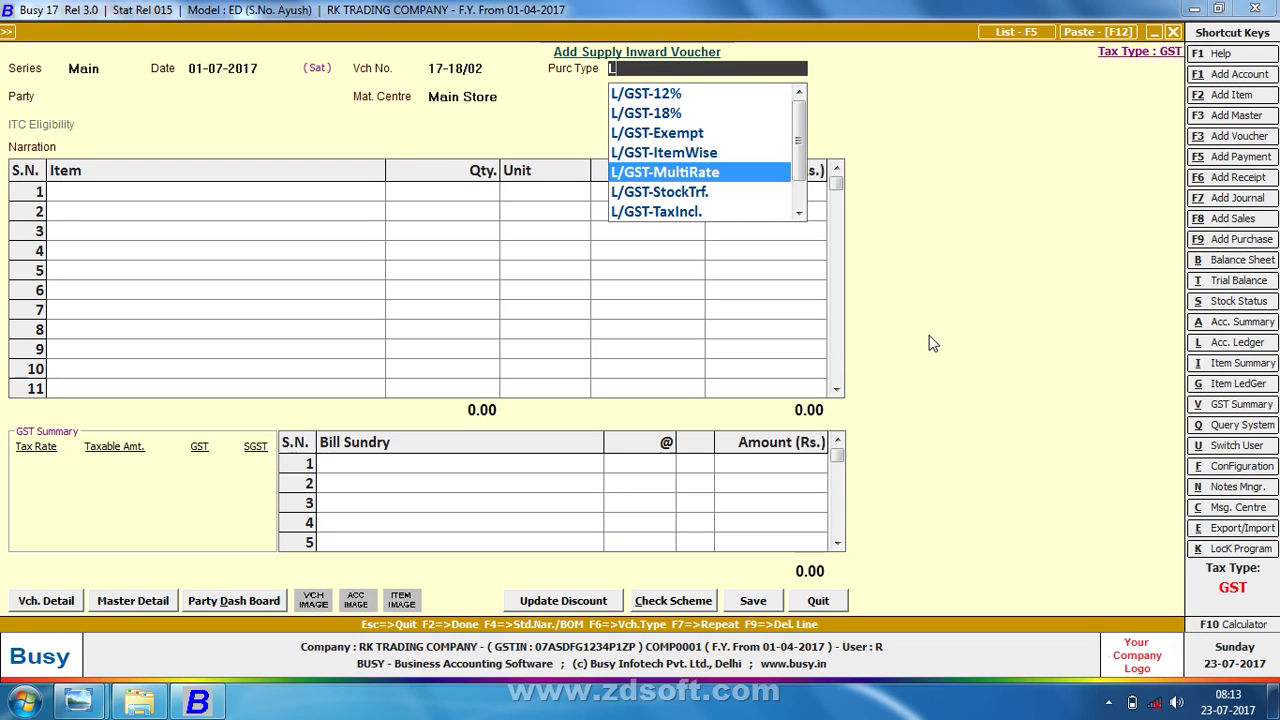
{"action": "key", "text": "Up"}
{"action": "key", "text": "Return"}
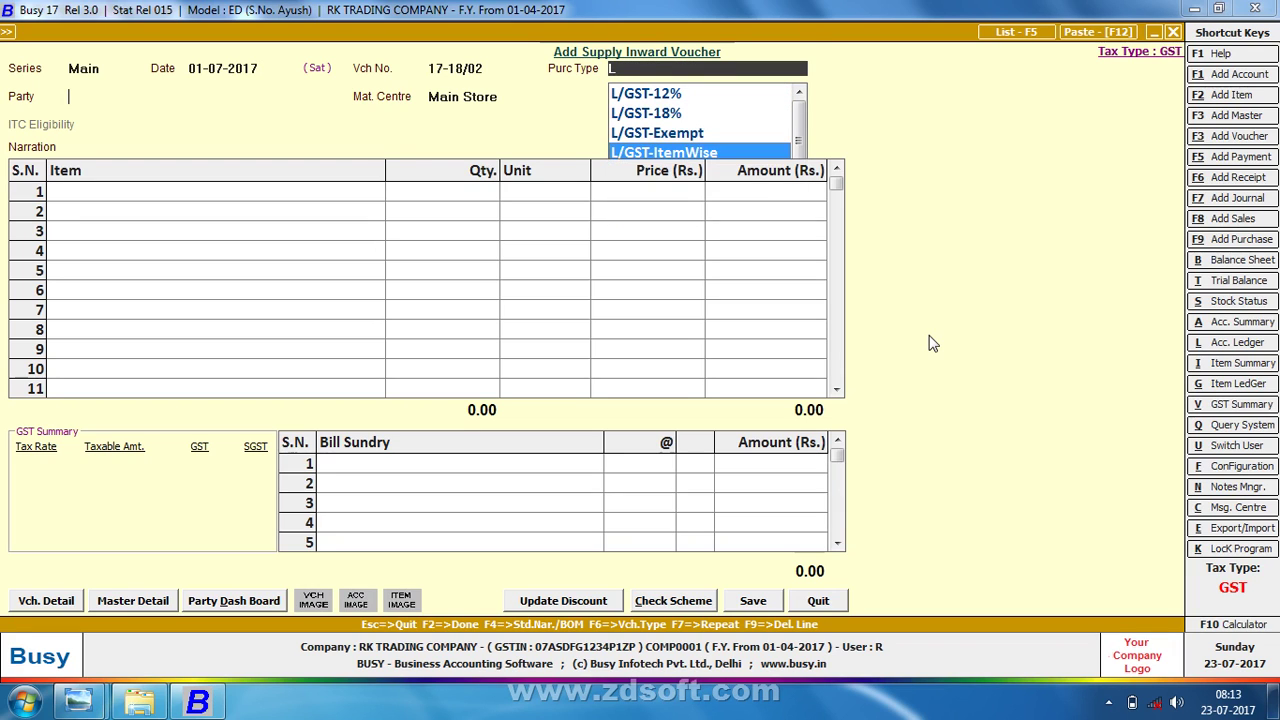
{"action": "key", "text": "alt+Tab"}
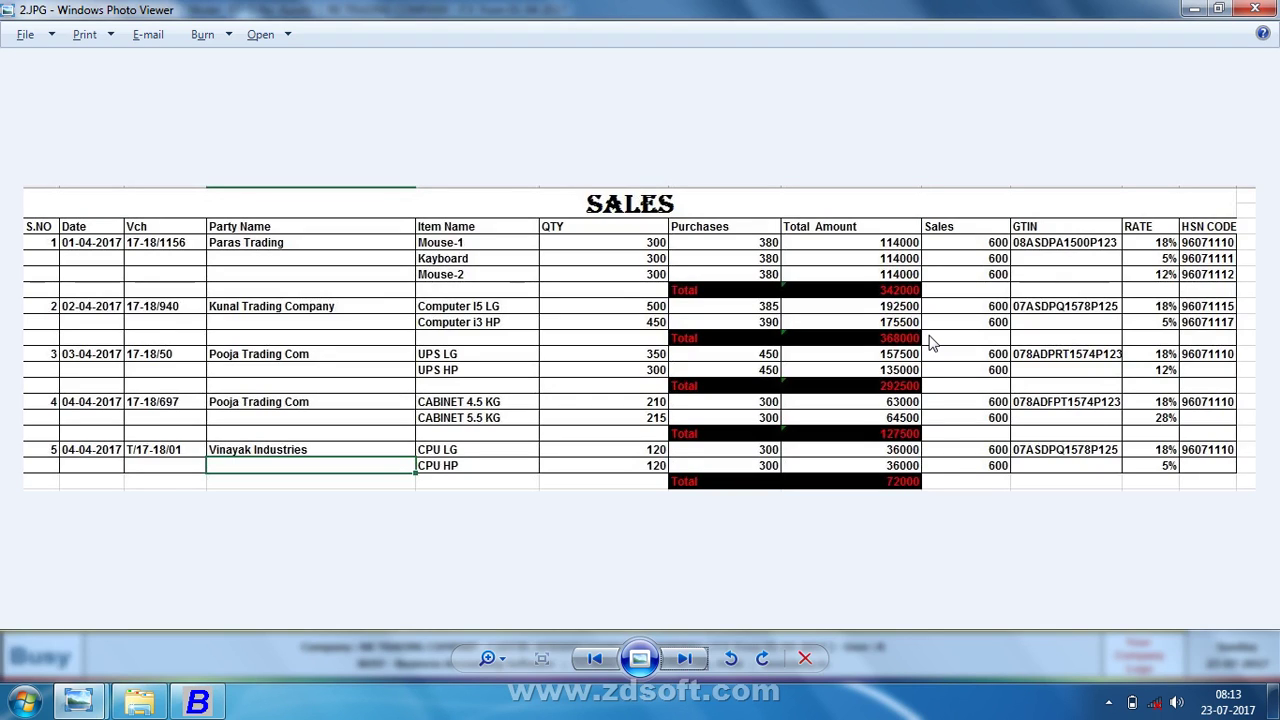
{"action": "key", "text": "alt+Tab"}
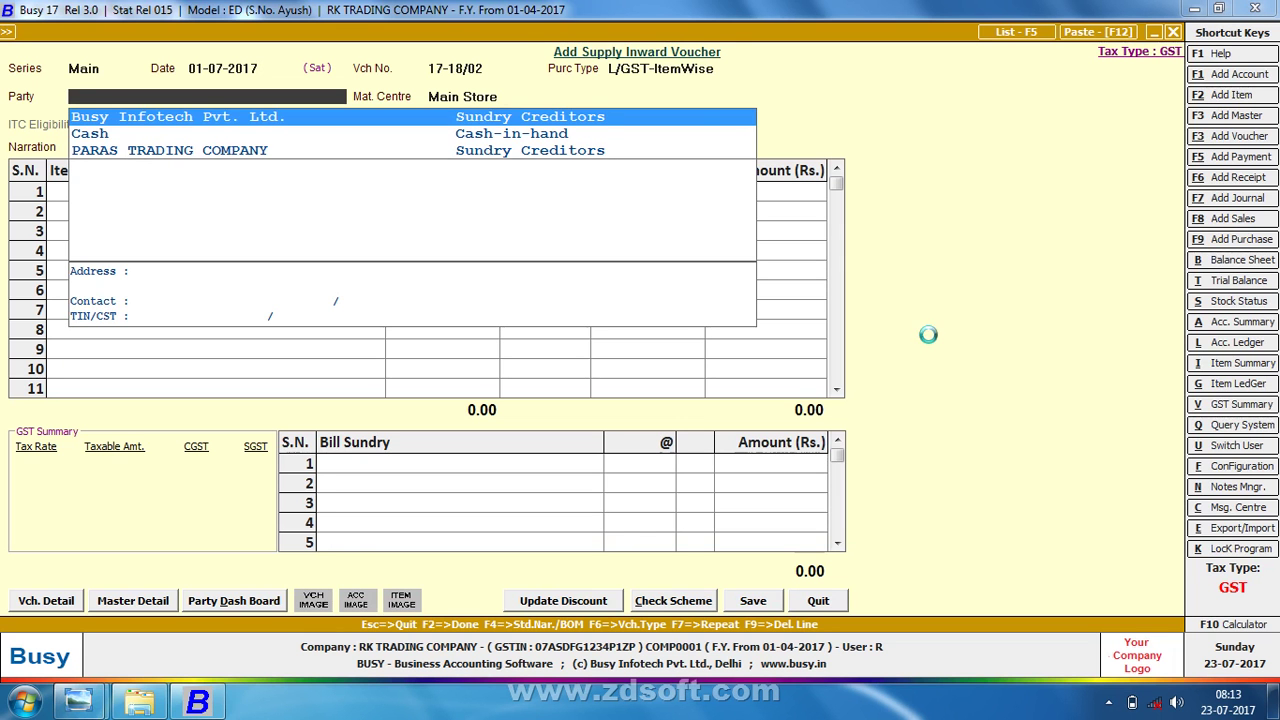
- Create a new party account KUNAL TRADING COMPANY in the Sundry Creditors group
{"action": "key", "text": "alt+F1"}
{"action": "type", "text": "KUNS"}
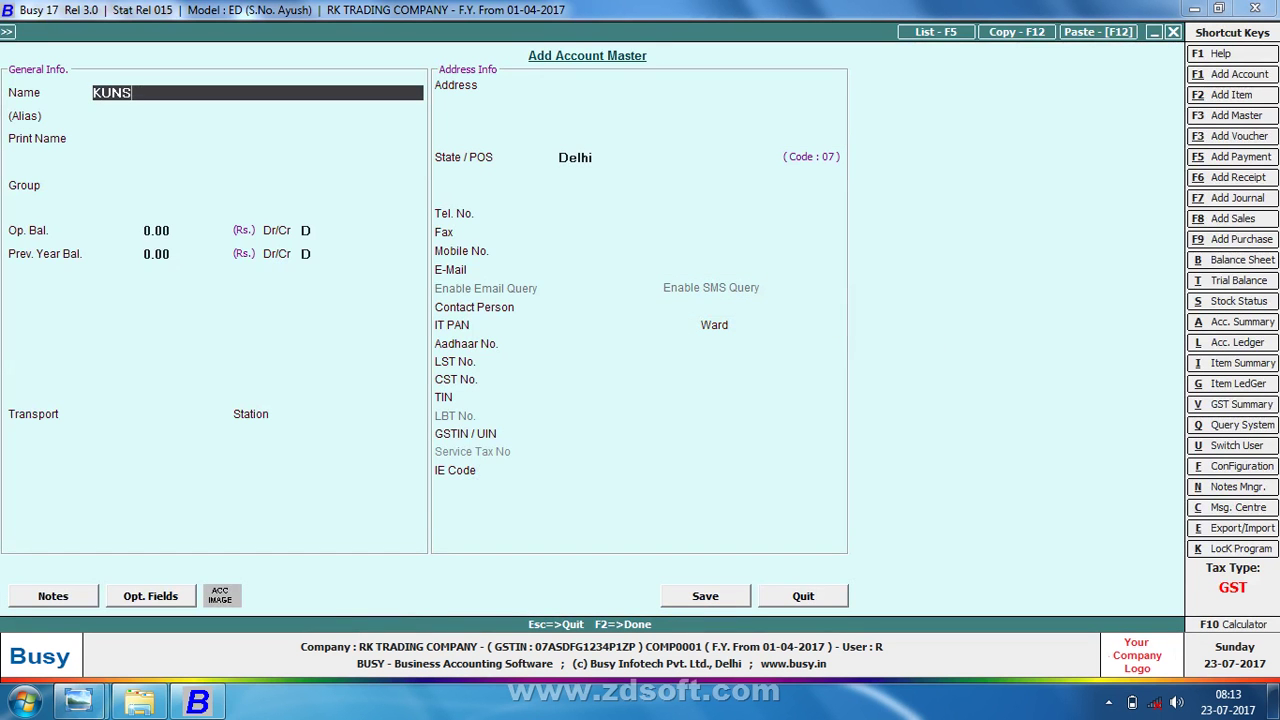
{"action": "key", "text": "BackSpace"}
{"action": "key", "text": "BackSpace"}
{"action": "type", "text": "NAL TRADING COMPANY"}
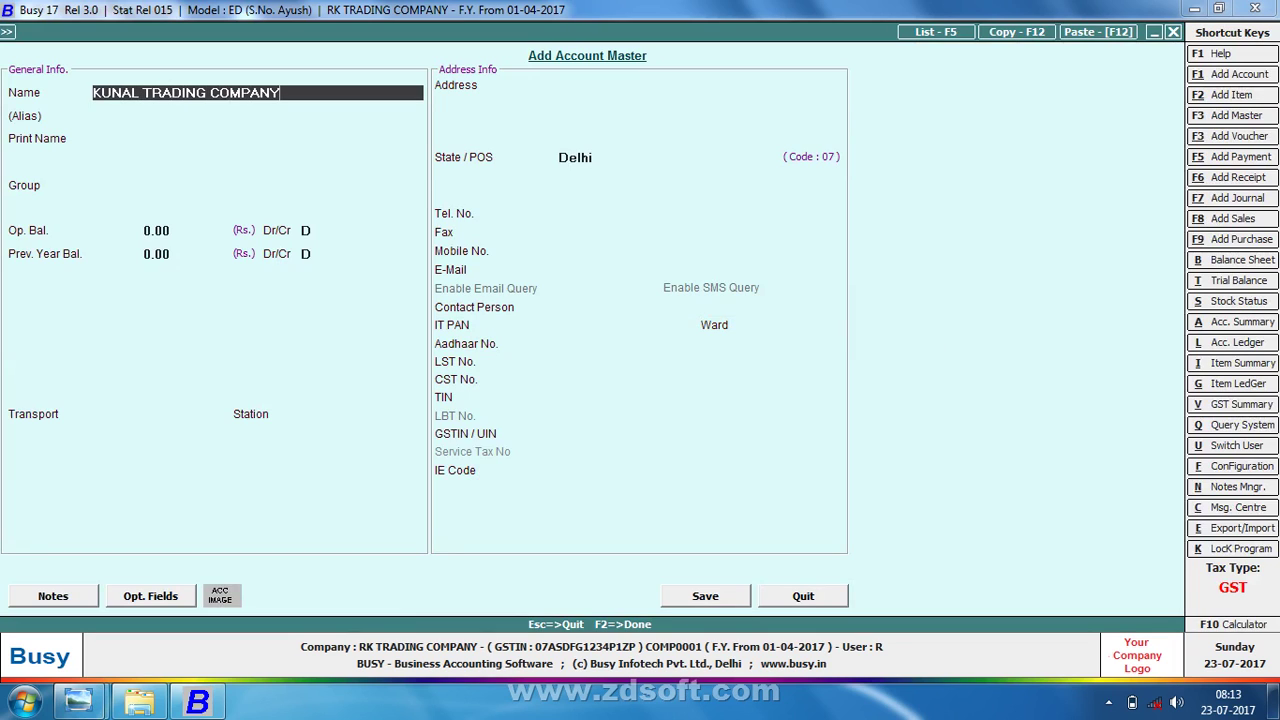
{"action": "key", "text": "Return"}
{"action": "type", "text": "SUN"}
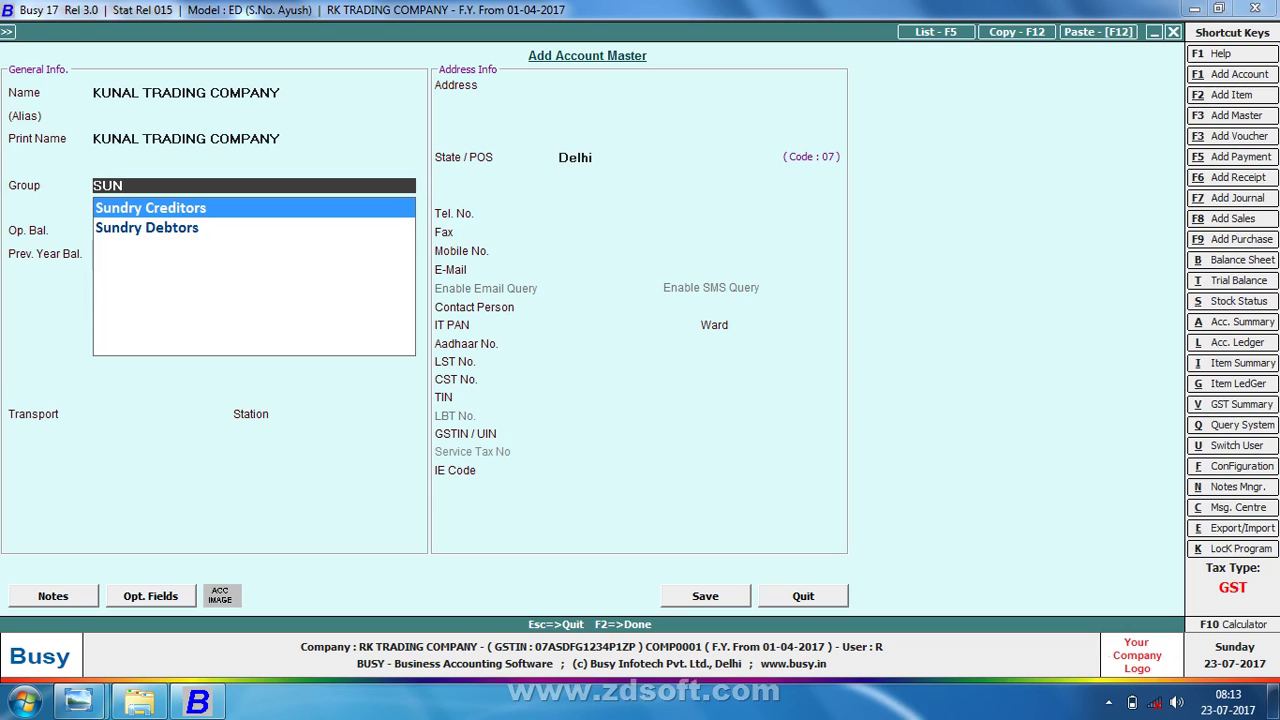
{"action": "key", "text": "Down"}
{"action": "key", "text": "Up"}
{"action": "key", "text": "Return"}
{"action": "key", "text": "Return"}
{"action": "key", "text": "Return"}
{"action": "key", "text": "Return"}
{"action": "key", "text": "Return"}
{"action": "key", "text": "Return"}
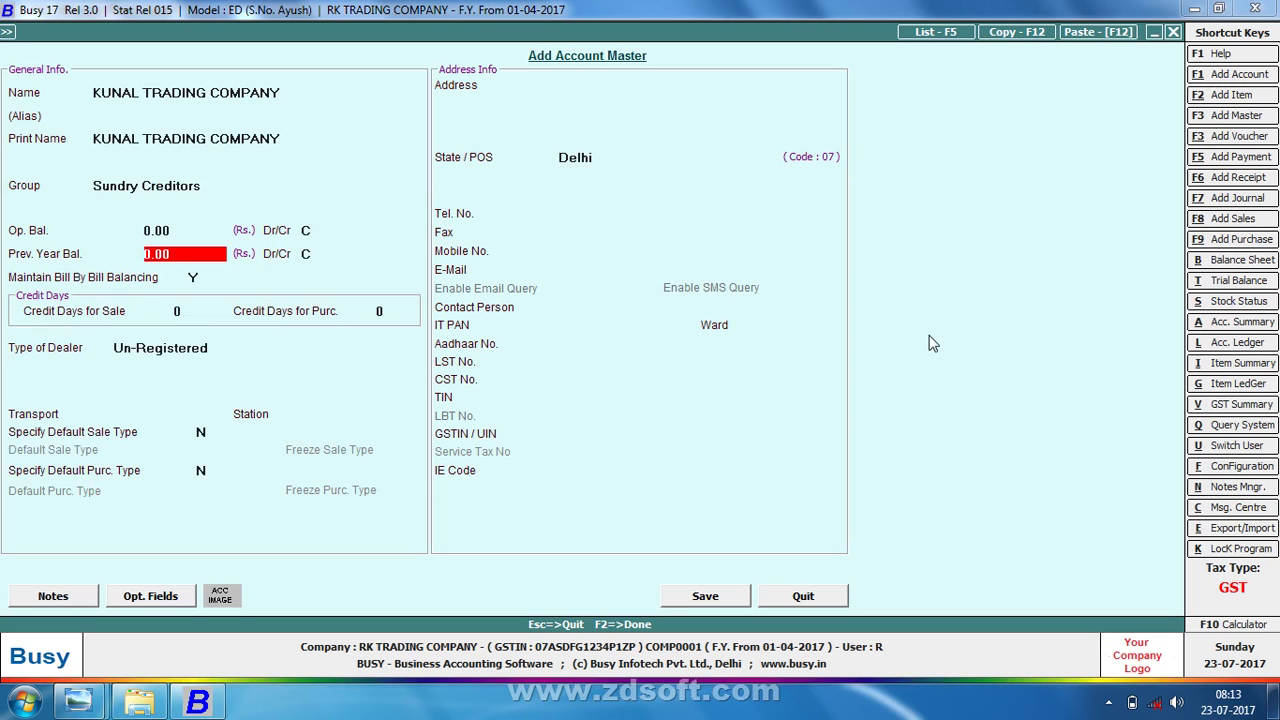
- Set the dealer type to Registered and move down to the tax registration fields
{"action": "key", "text": "Up"}
{"action": "key", "text": "Return"}
{"action": "key", "text": "Return"}
{"action": "key", "text": "Return"}
{"action": "key", "text": "Return"}
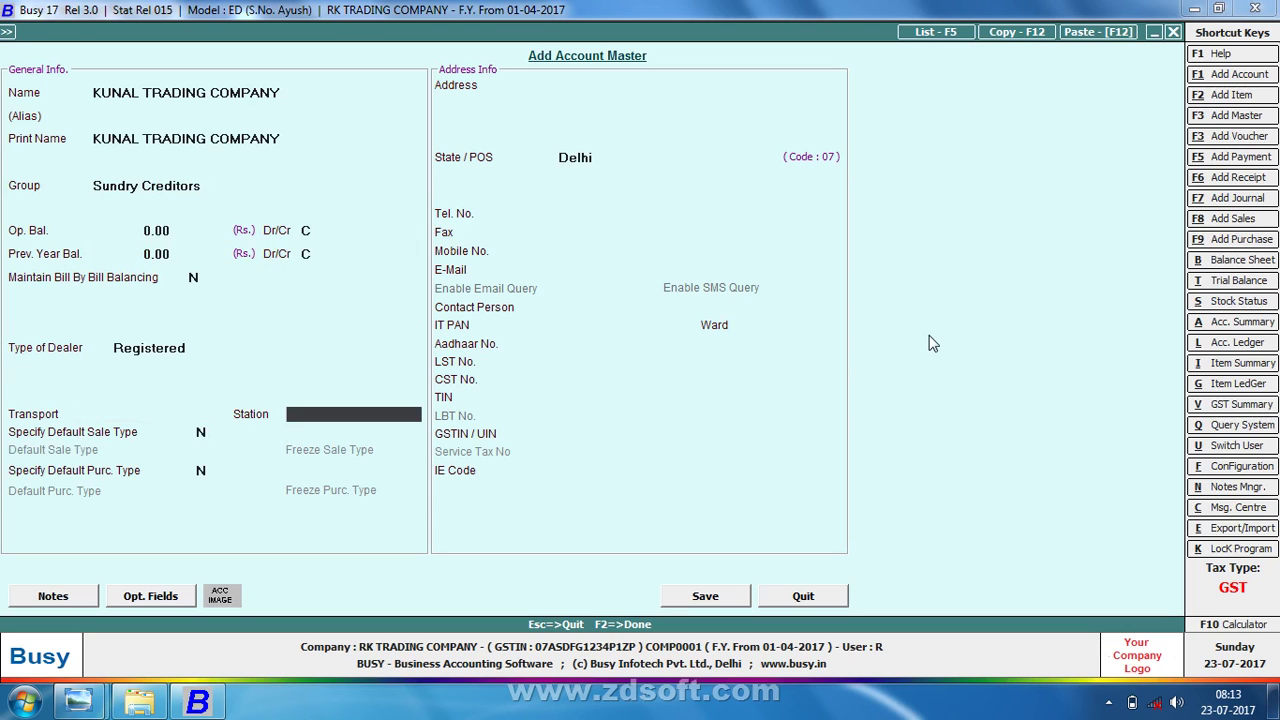
{"action": "key", "text": "Return"}
{"action": "key", "text": "Return"}
{"action": "key", "text": "Return"}
{"action": "key", "text": "Return"}
{"action": "key", "text": "Return"}
{"action": "key", "text": "Return"}
{"action": "key", "text": "Return"}
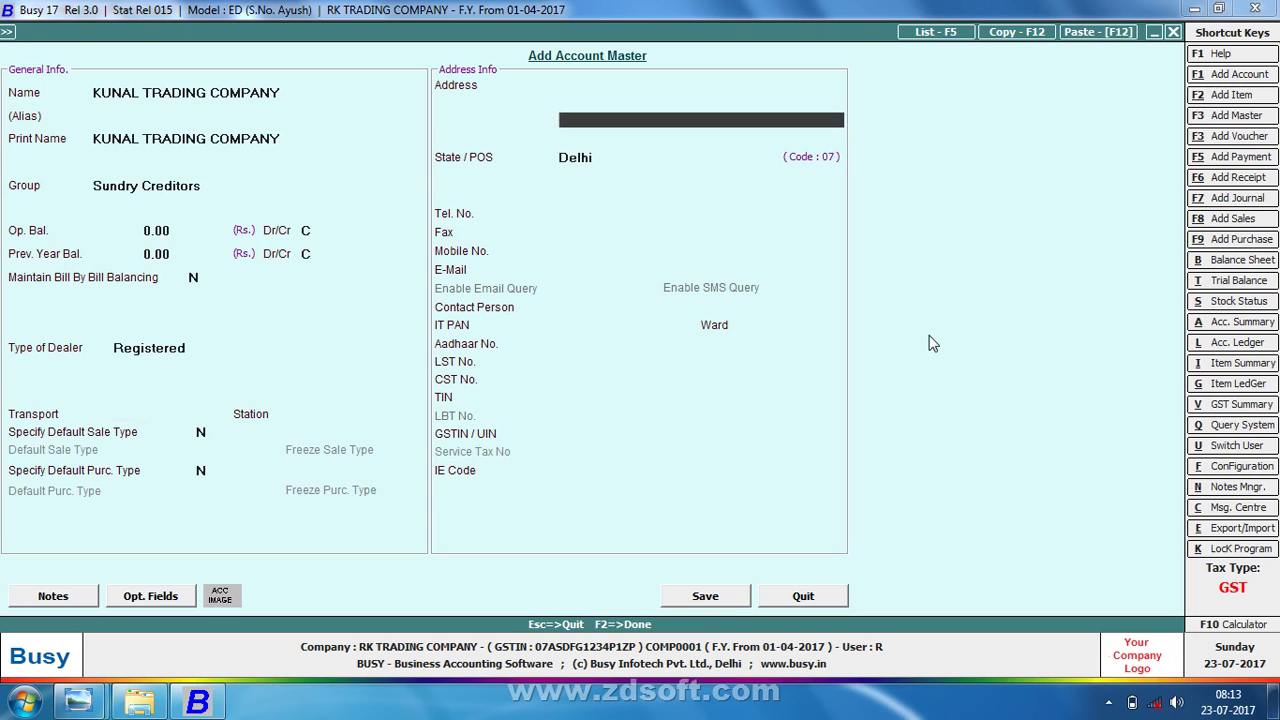
{"action": "key", "text": "Return"}
{"action": "key", "text": "Return"}
{"action": "key", "text": "Return"}
{"action": "key", "text": "Return"}
{"action": "key", "text": "Return"}
{"action": "key", "text": "Return"}
{"action": "key", "text": "Return"}
{"action": "key", "text": "Return"}
{"action": "key", "text": "Return"}
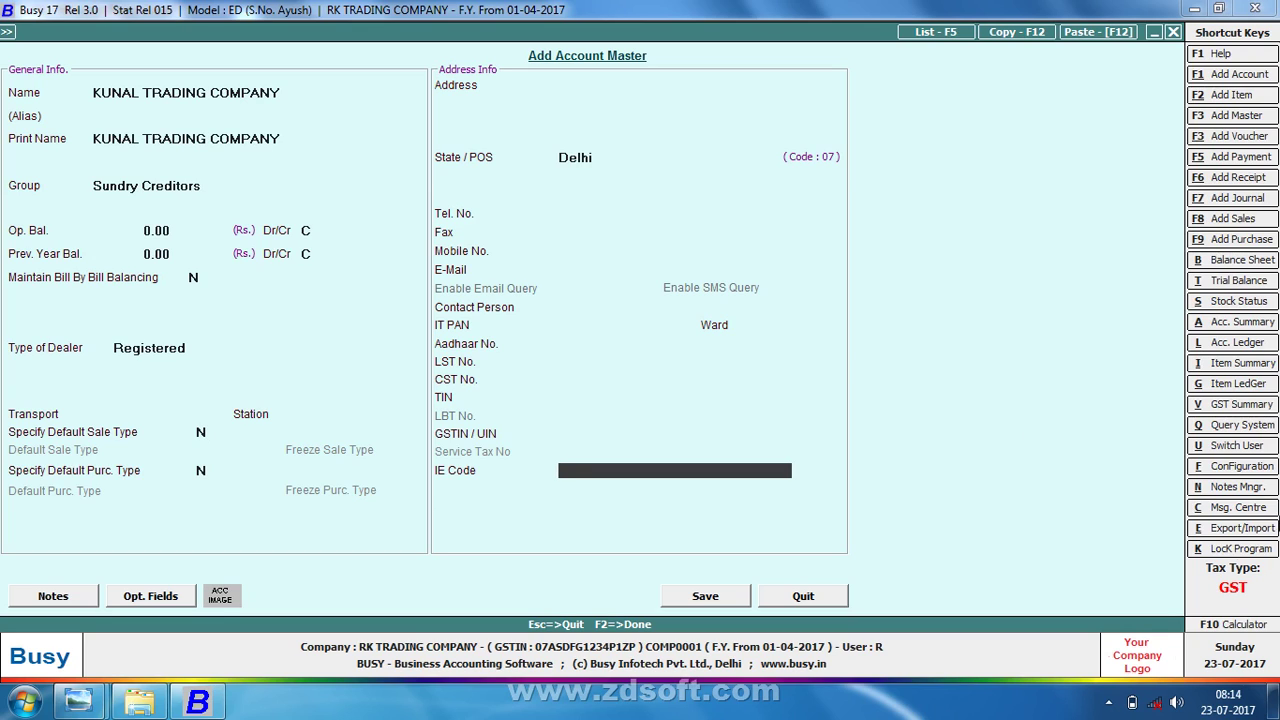
{"action": "left_click", "coordinate": [1108, 703]}
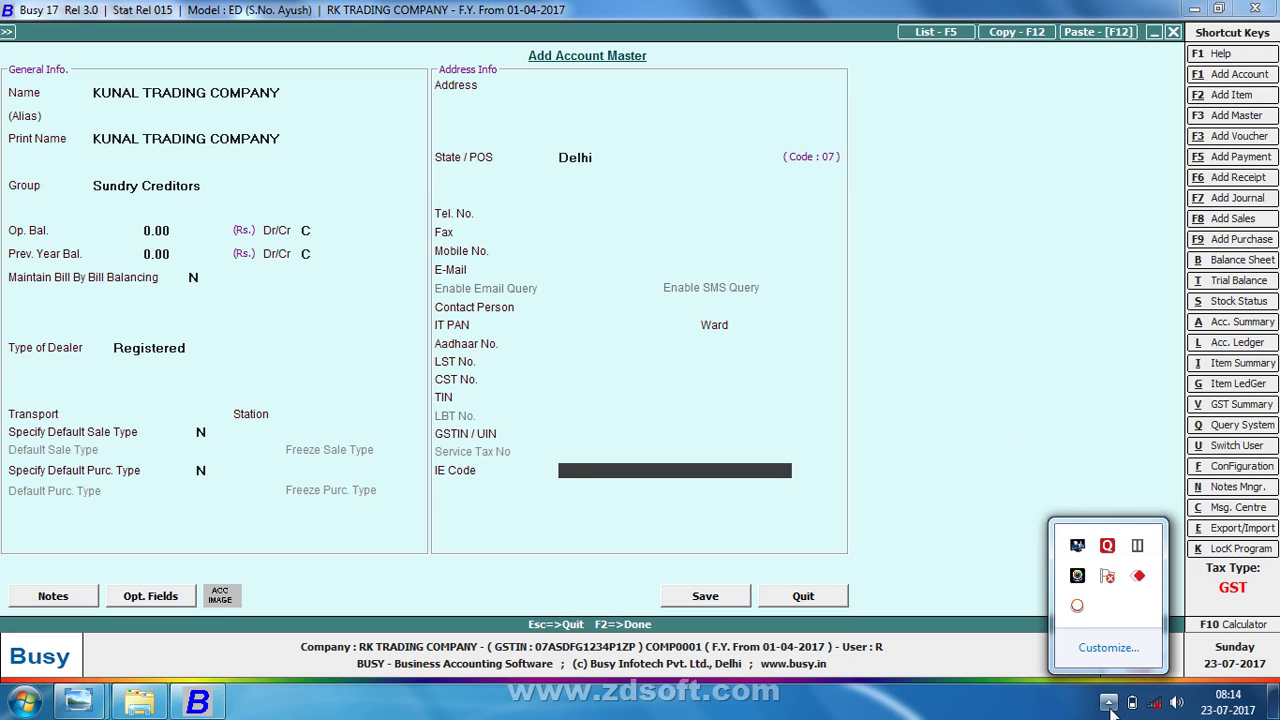
{"action": "left_click", "coordinate": [1077, 606]}
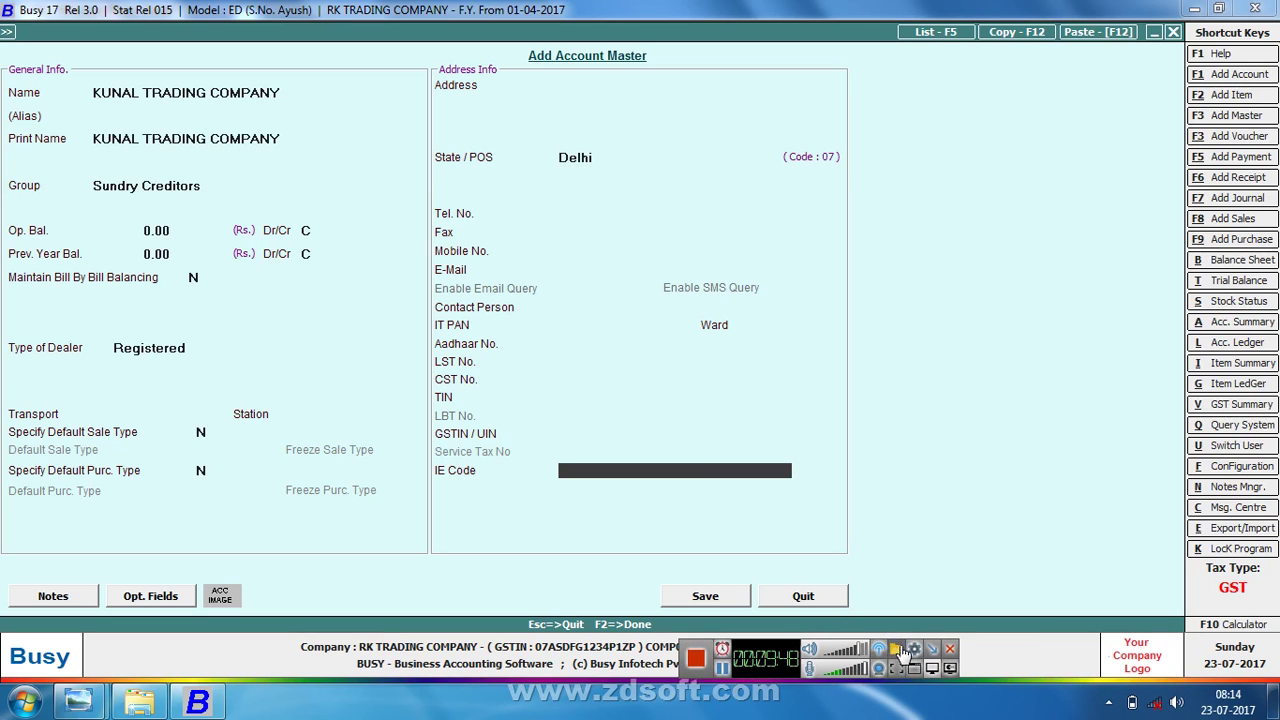
{"action": "left_click", "coordinate": [948, 650]}
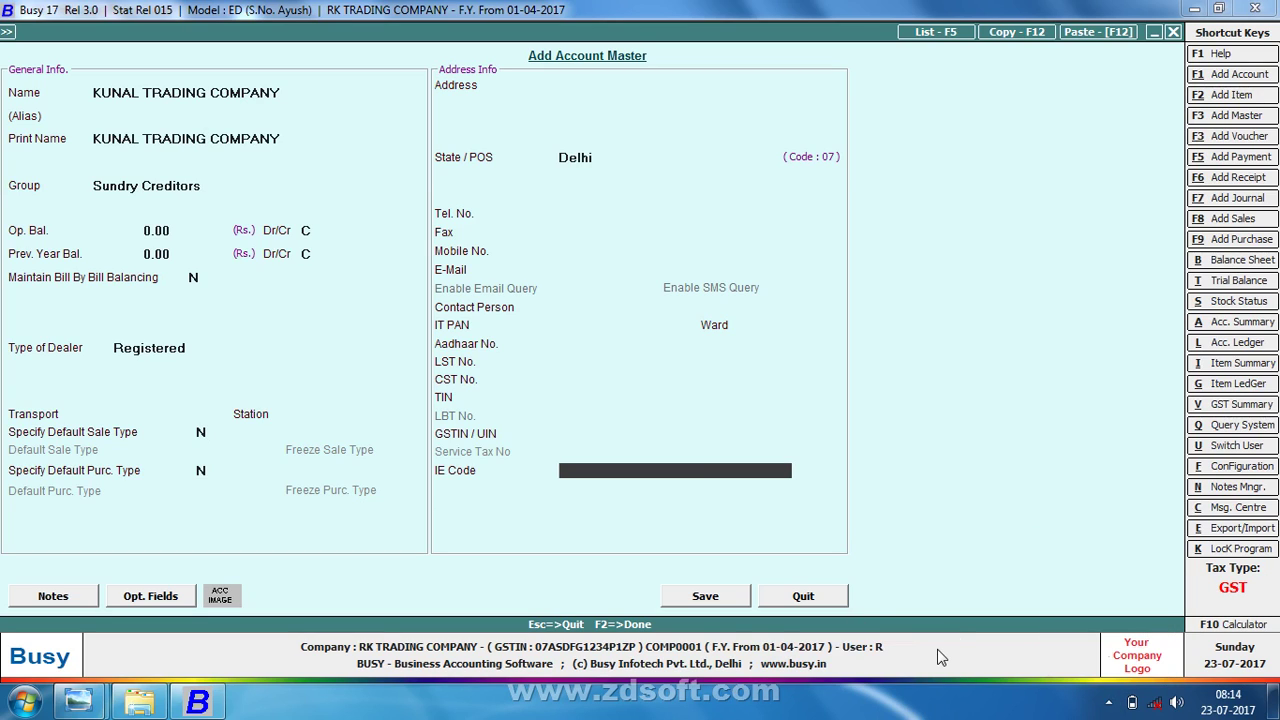
- Enter the party's Delhi GSTIN from the SALES sheet and save the account
{"action": "key", "text": "Up"}
{"action": "type", "text": "0"}
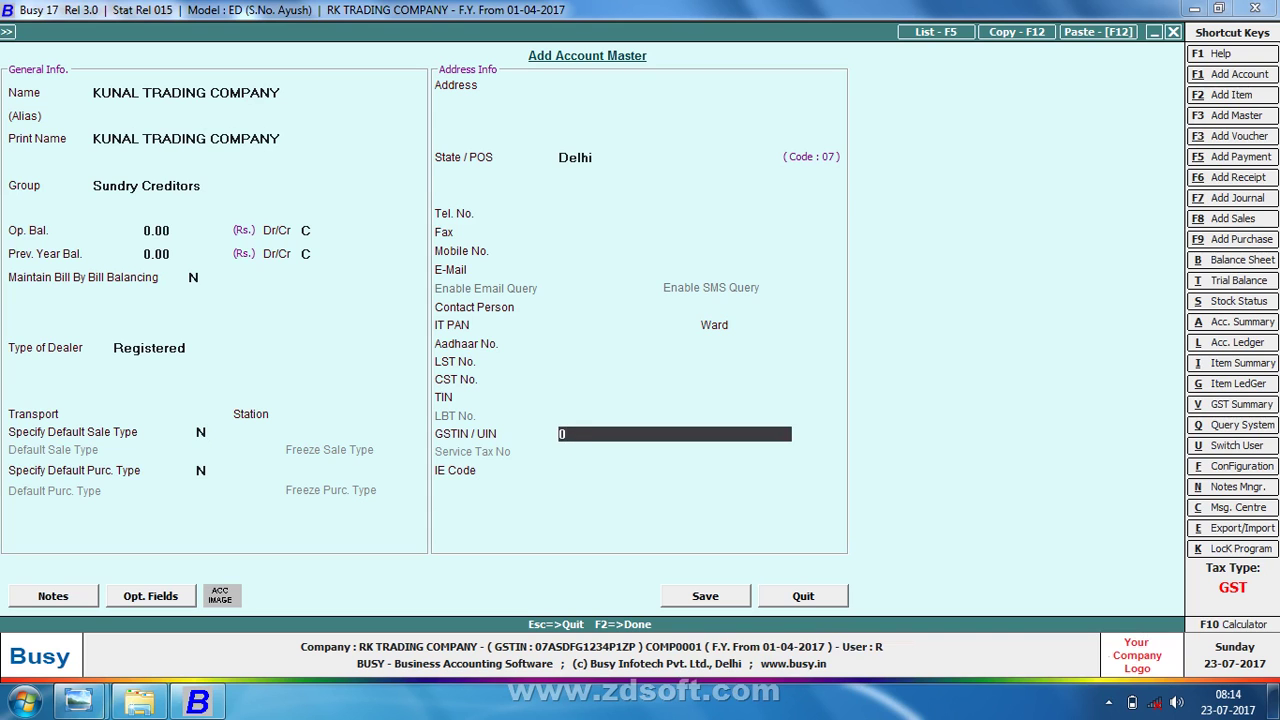
{"action": "key", "text": "alt+Tab"}
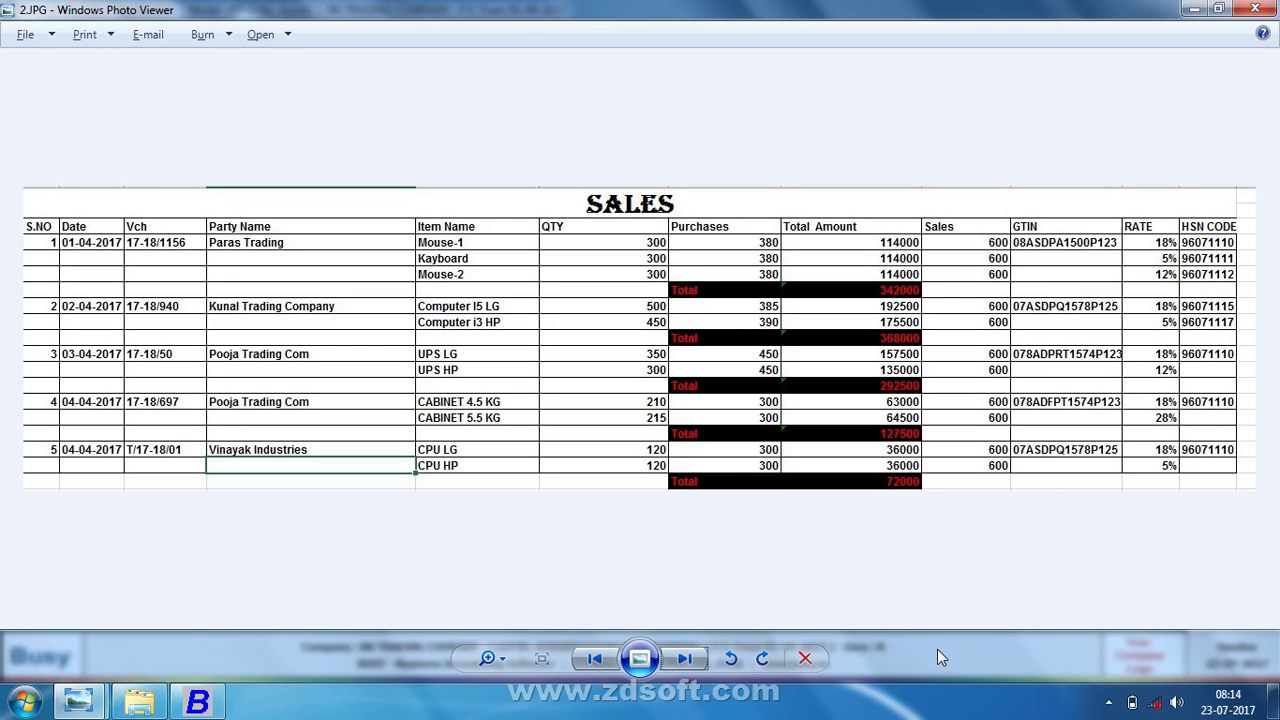
{"action": "key", "text": "alt+Tab"}
{"action": "type", "text": "7ASD"}
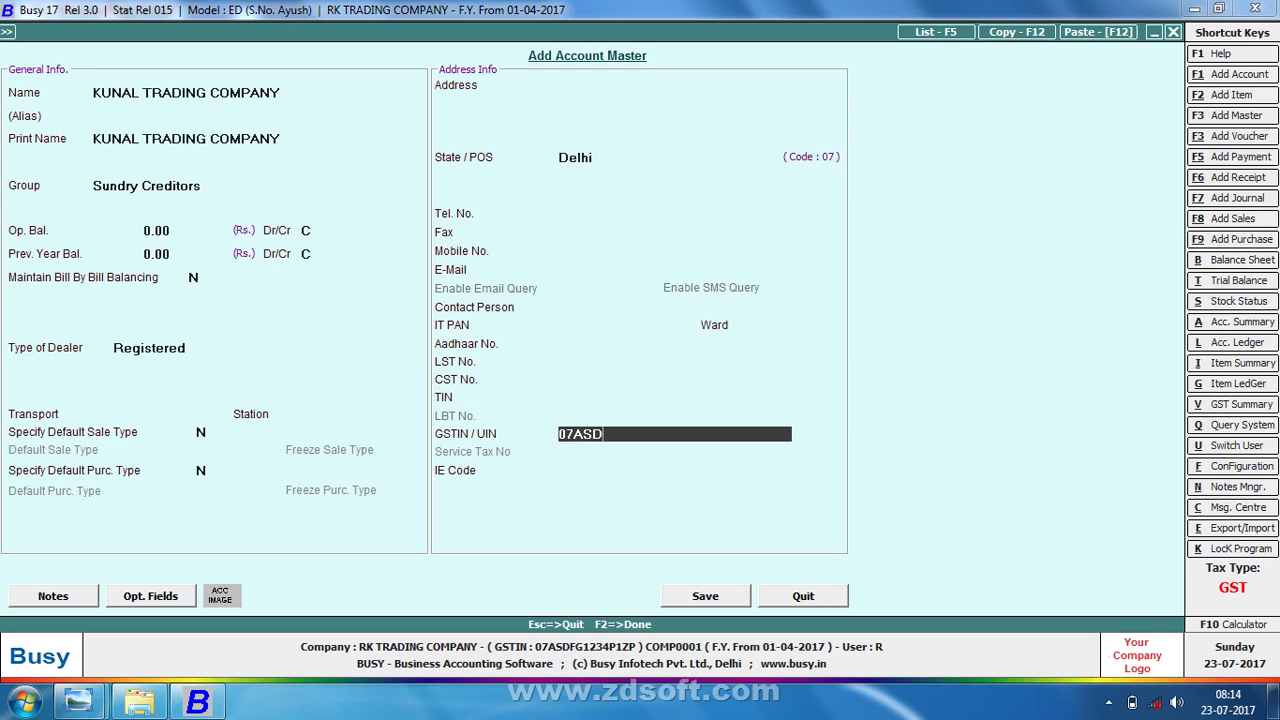
{"action": "key", "text": "alt+Tab"}
{"action": "key", "text": "alt+Tab"}
{"action": "type", "text": "PQ1"}
{"action": "key", "text": "alt+Tab"}
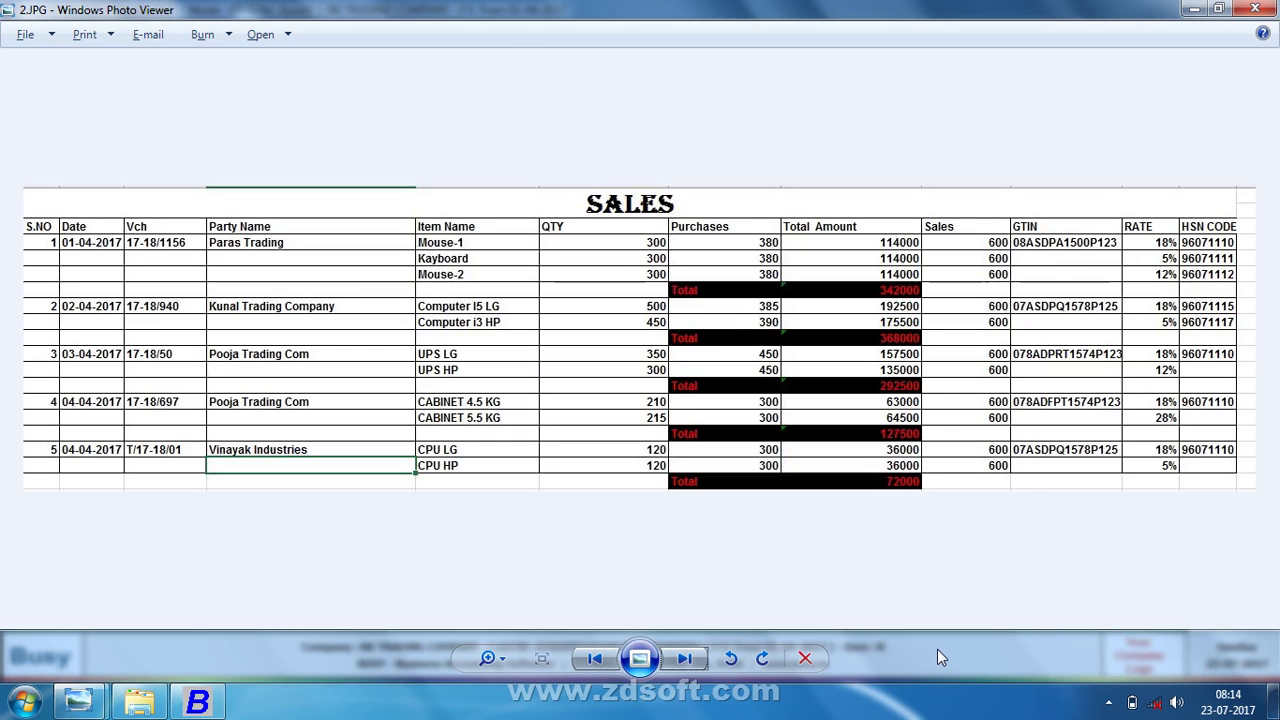
{"action": "key", "text": "alt+Tab"}
{"action": "type", "text": "57"}
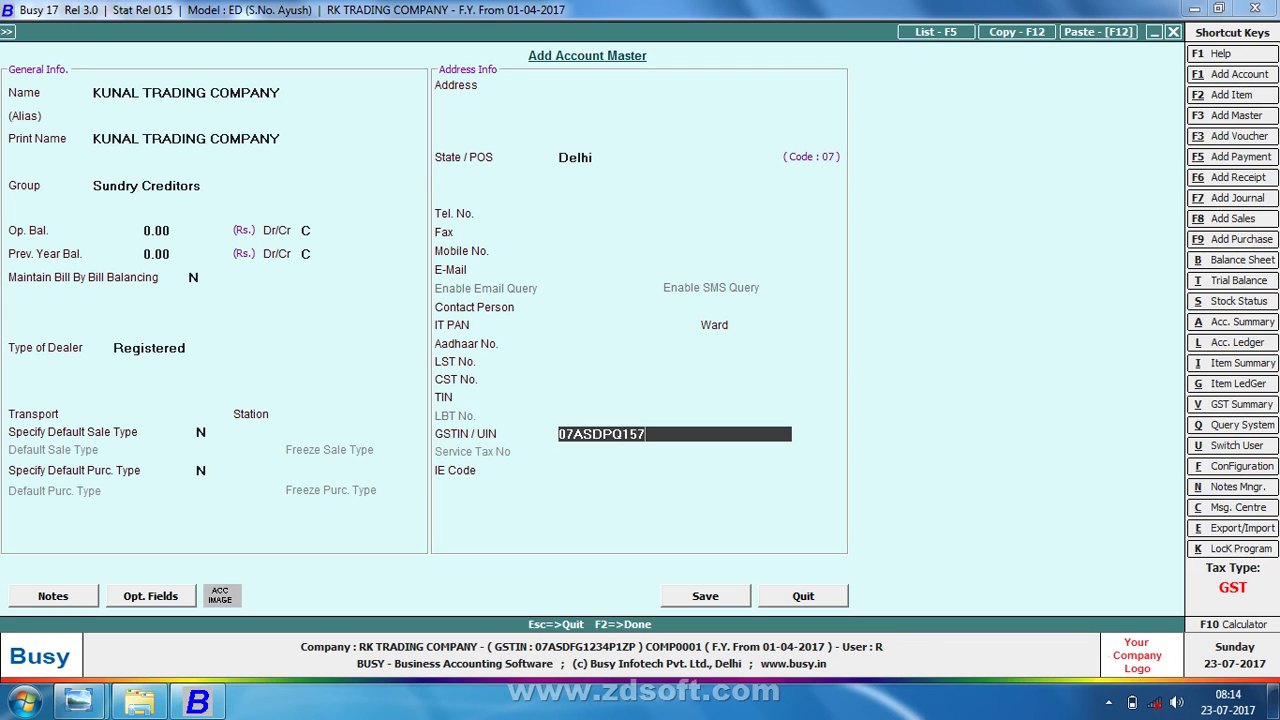
{"action": "key", "text": "alt+Tab"}
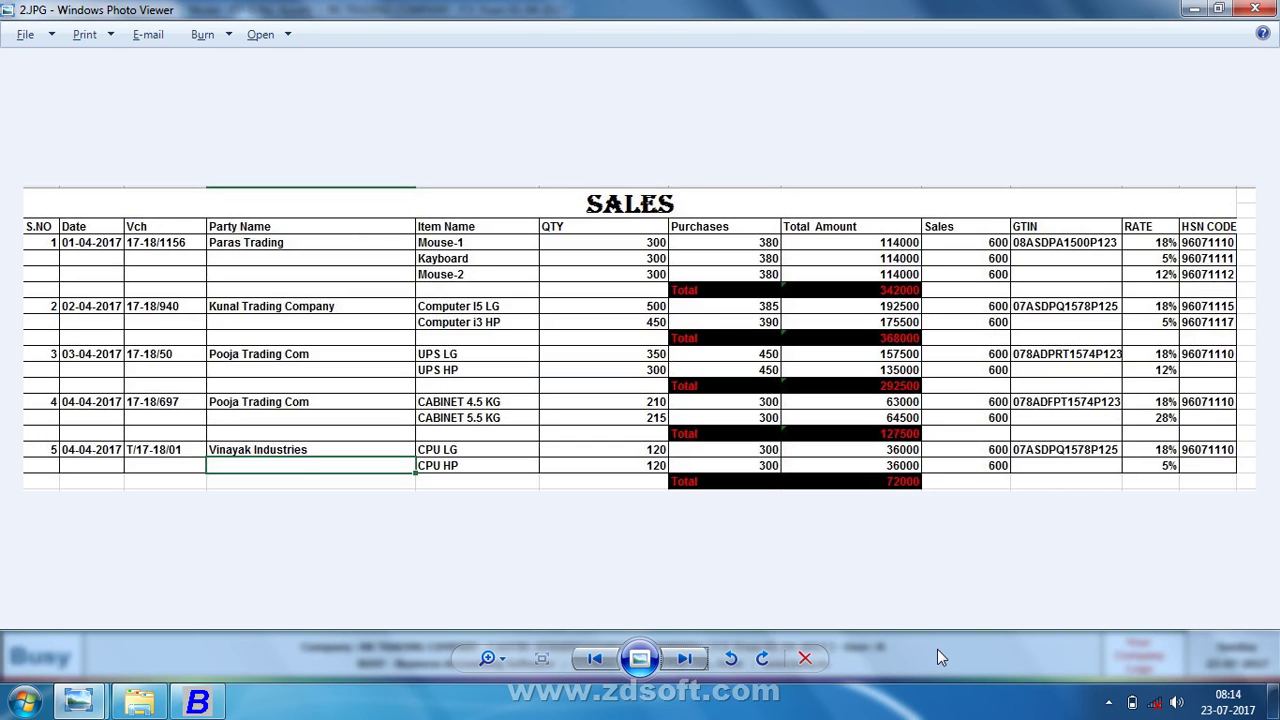
{"action": "key", "text": "alt+Tab"}
{"action": "type", "text": "8P"}
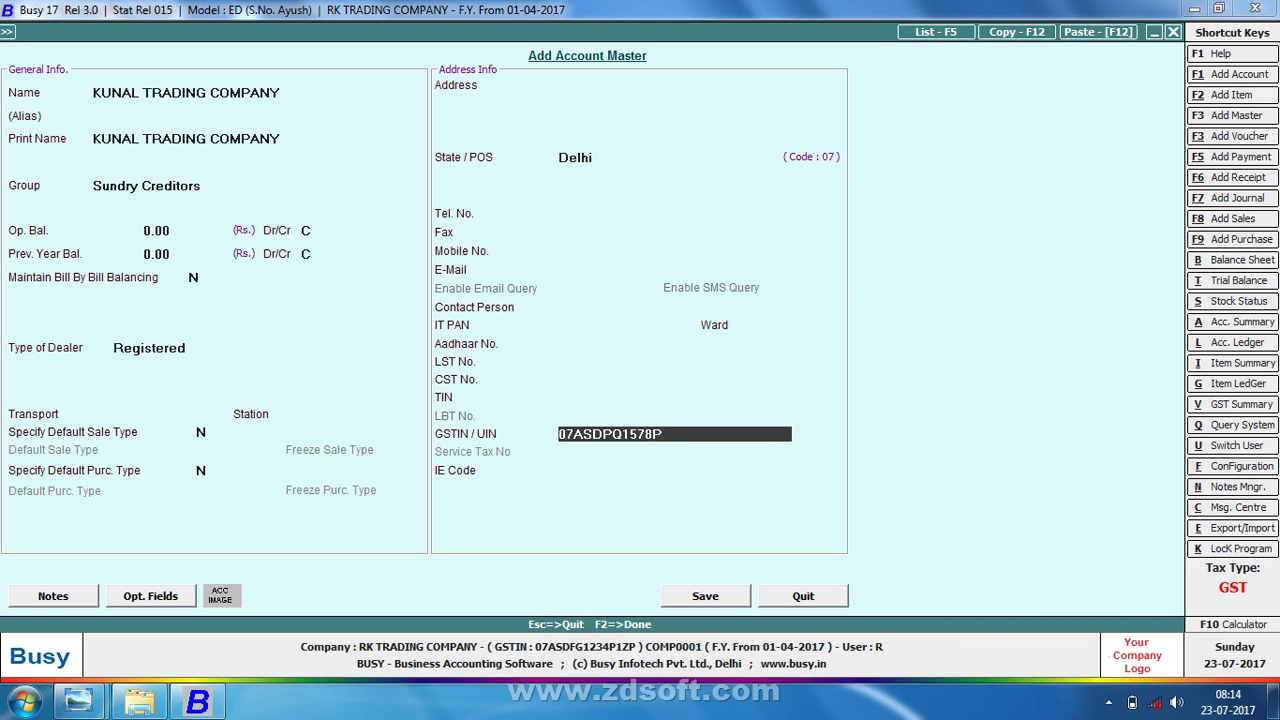
{"action": "type", "text": "1ZP"}
{"action": "key", "text": "Return"}
{"action": "key", "text": "Return"}
{"action": "key", "text": "Return"}
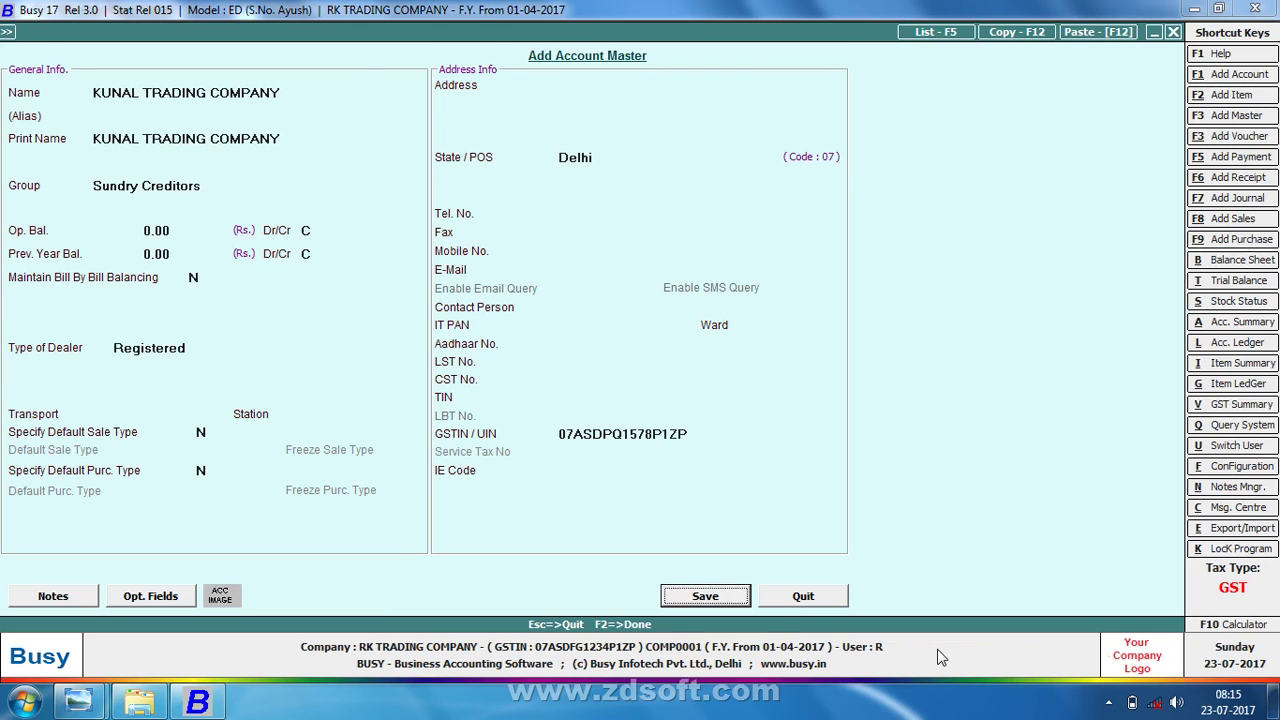
{"action": "key", "text": "Return"}
{"action": "key", "text": "Return"}
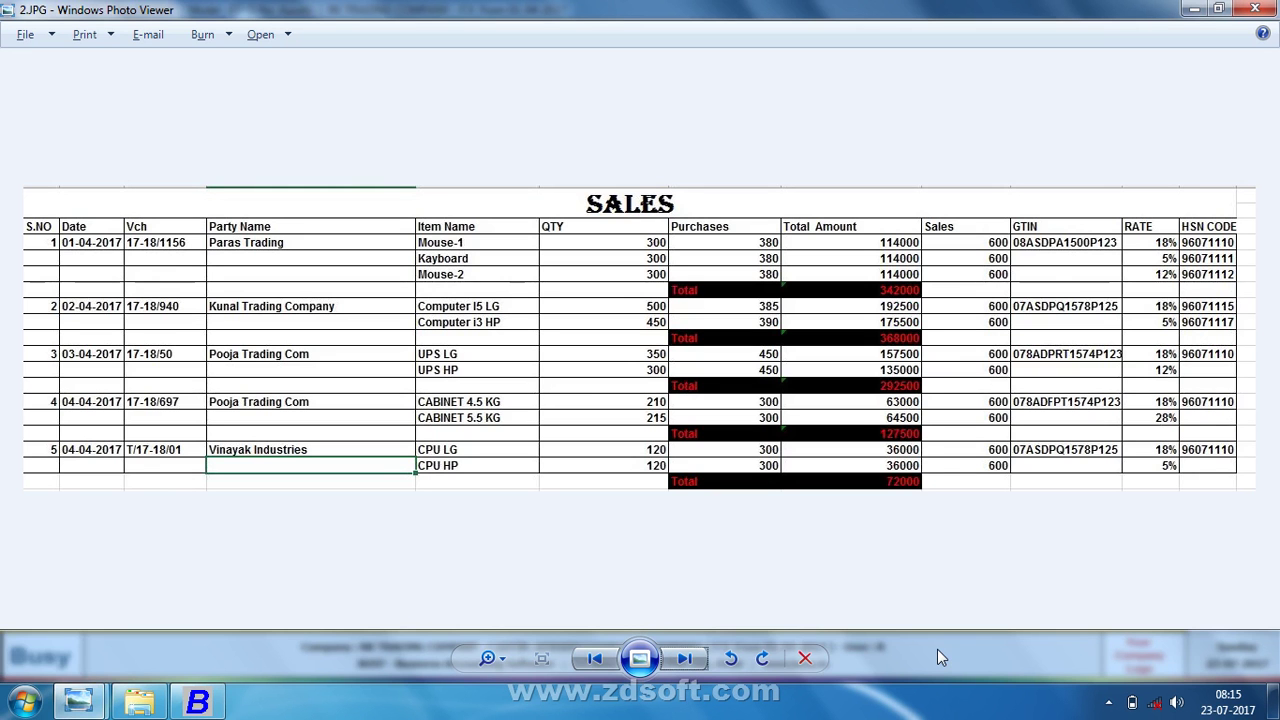
{"action": "key", "text": "alt+Tab"}
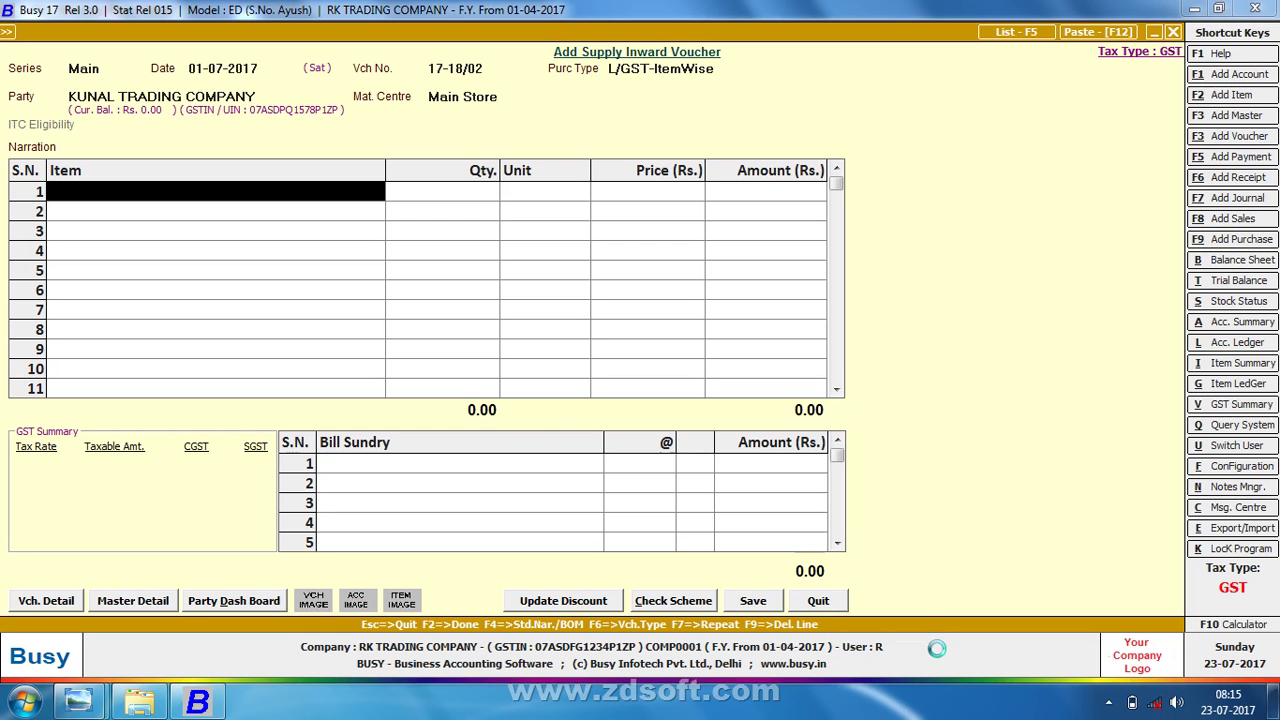
- Create item COMPUTER I5 in General, unit Pcs., sale price 600, purchase price 380
{"action": "key", "text": "F2"}
{"action": "type", "text": "COMP"}
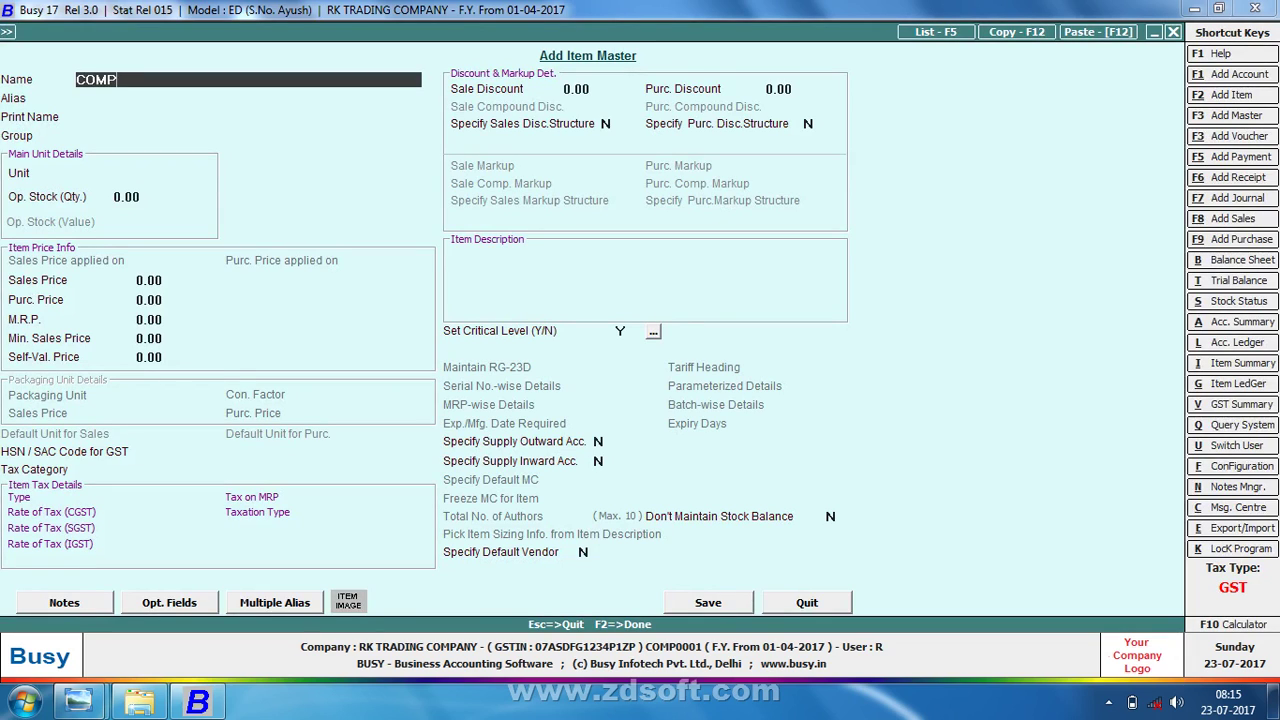
{"action": "type", "text": "UTER I5"}
{"action": "key", "text": "Return"}
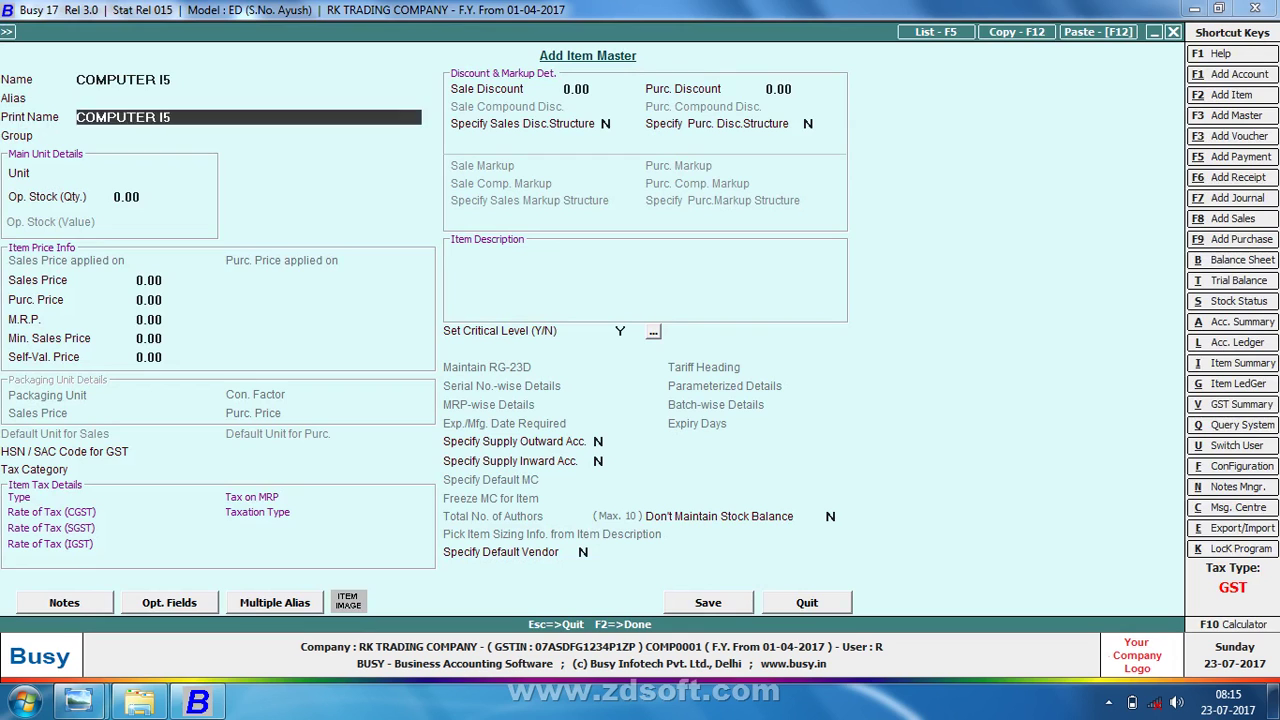
{"action": "key", "text": "Return"}
{"action": "key", "text": "Return"}
{"action": "key", "text": "Return"}
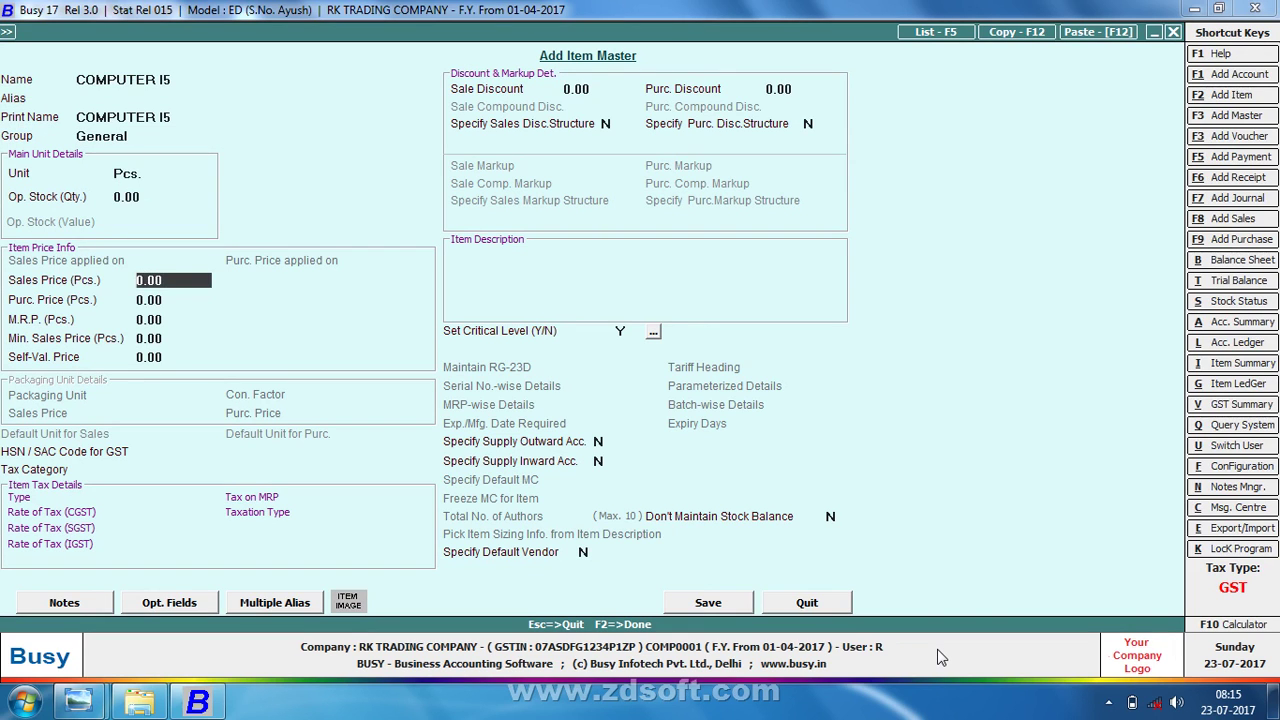
{"action": "key", "text": "alt+Tab"}
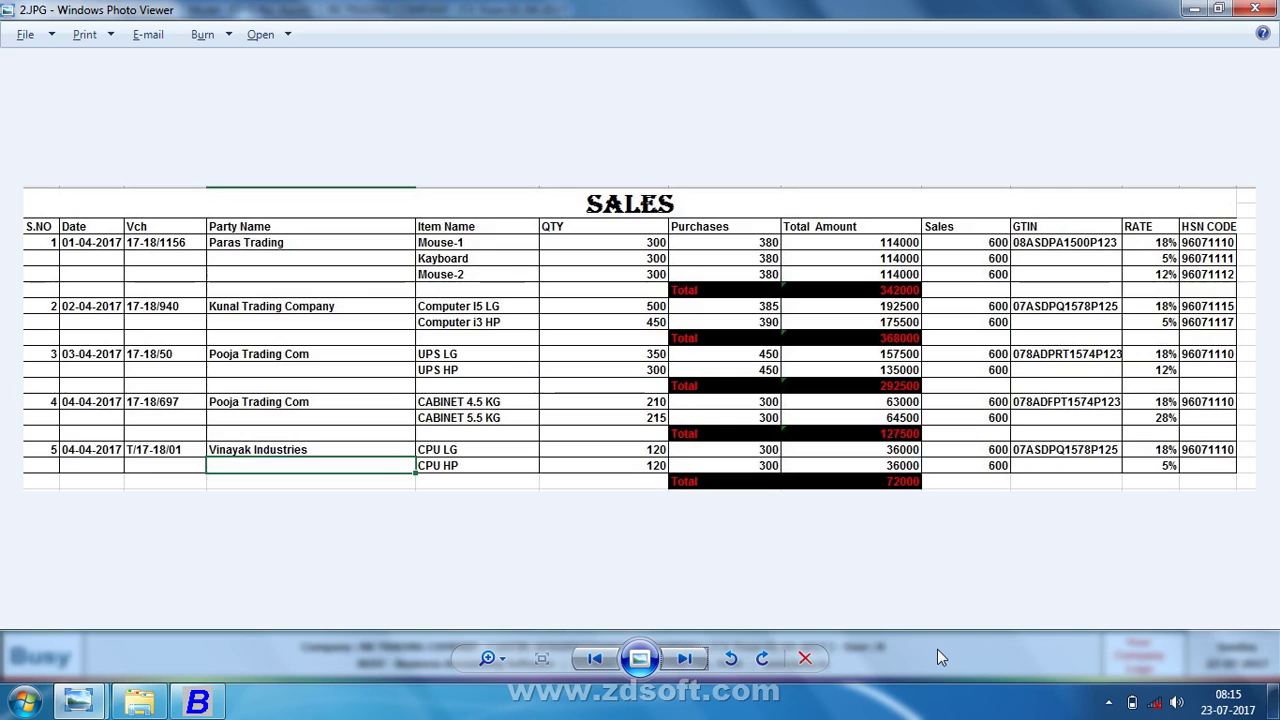
{"action": "key", "text": "alt+Tab"}
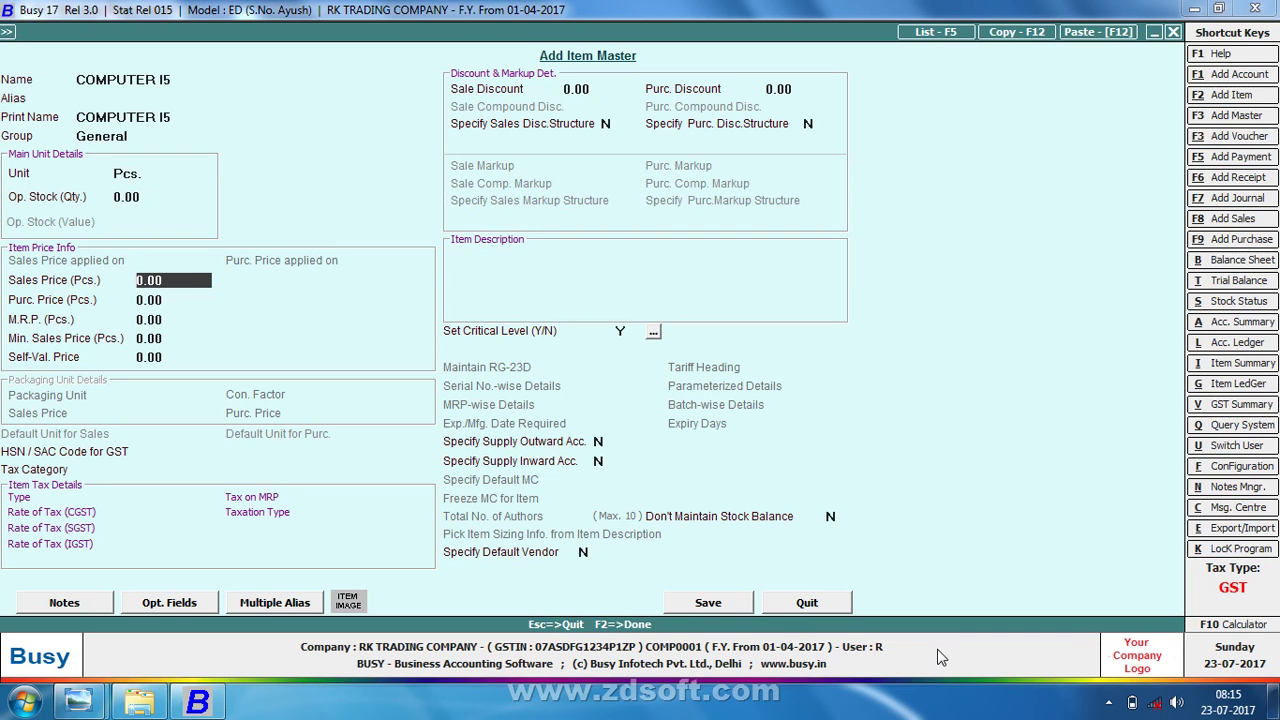
{"action": "type", "text": "600"}
{"action": "key", "text": "Return"}
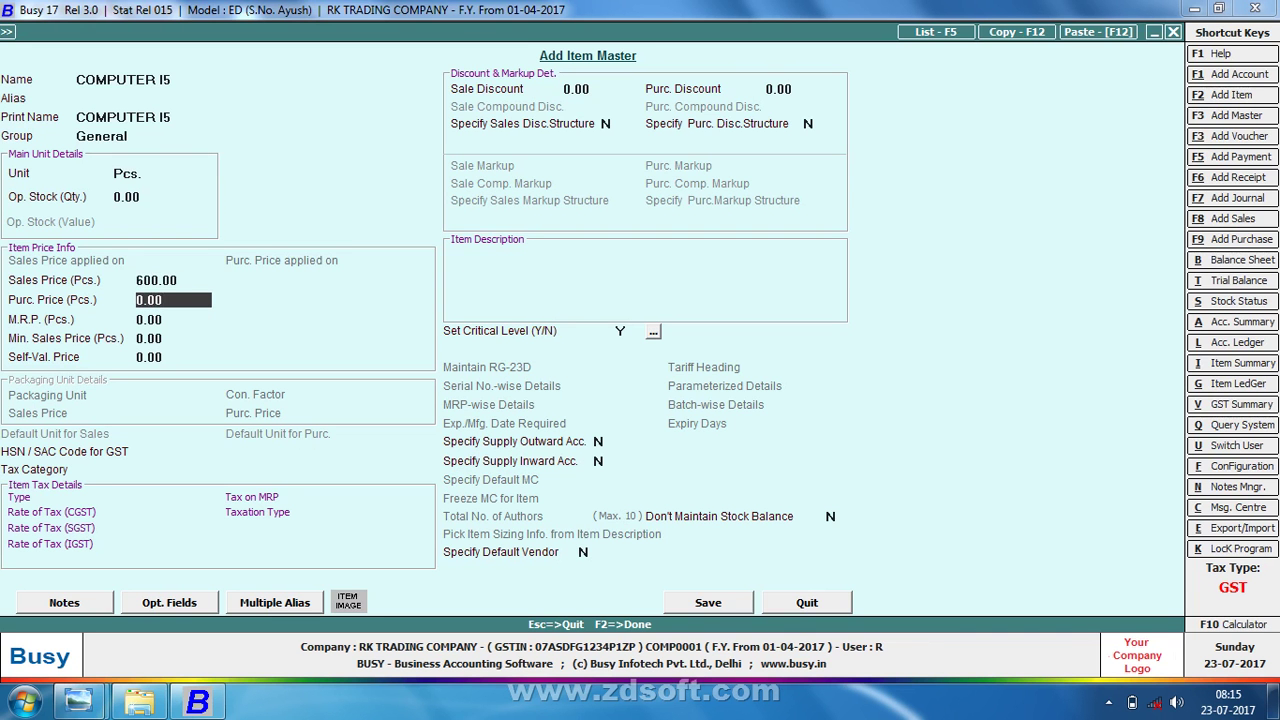
{"action": "type", "text": "380"}
{"action": "key", "text": "Return"}
{"action": "key", "text": "Return"}
{"action": "key", "text": "F2"}
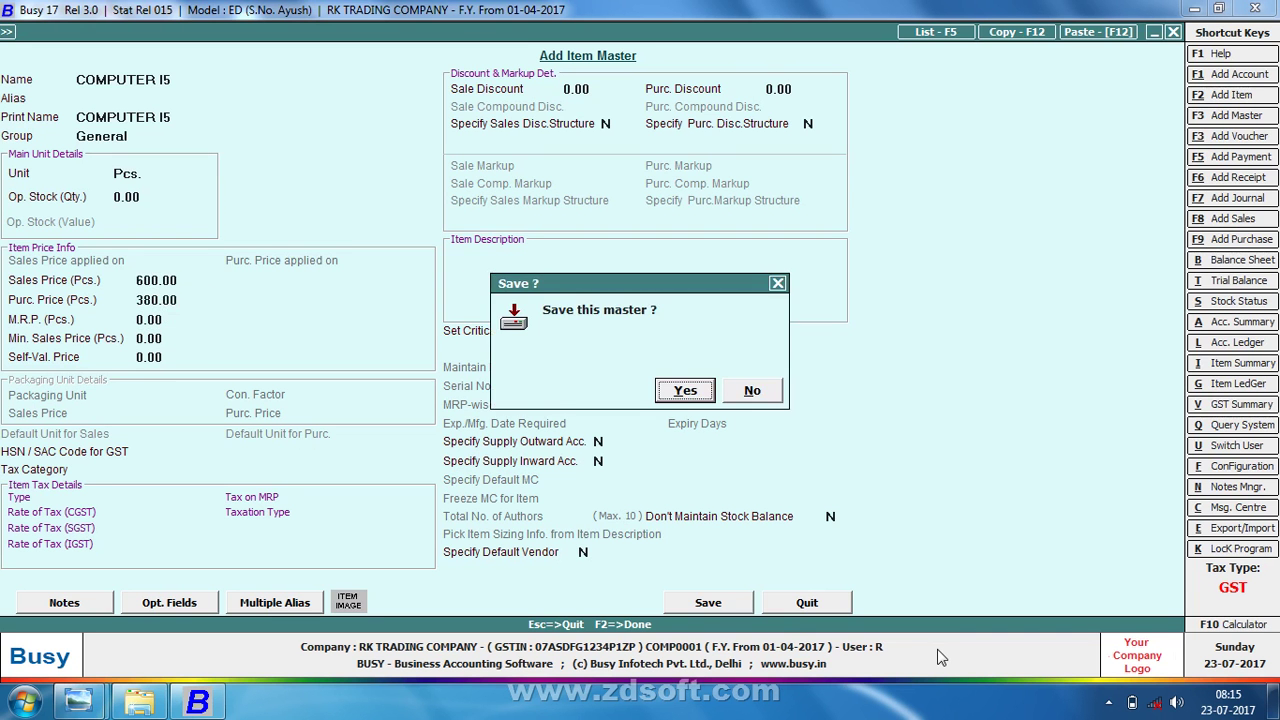
{"action": "key", "text": "Return"}
{"action": "key", "text": "Left"}
- Reopen COMPUTER I5, leave its tax category at None, and save it into row 1
{"action": "key", "text": "alt+m"}
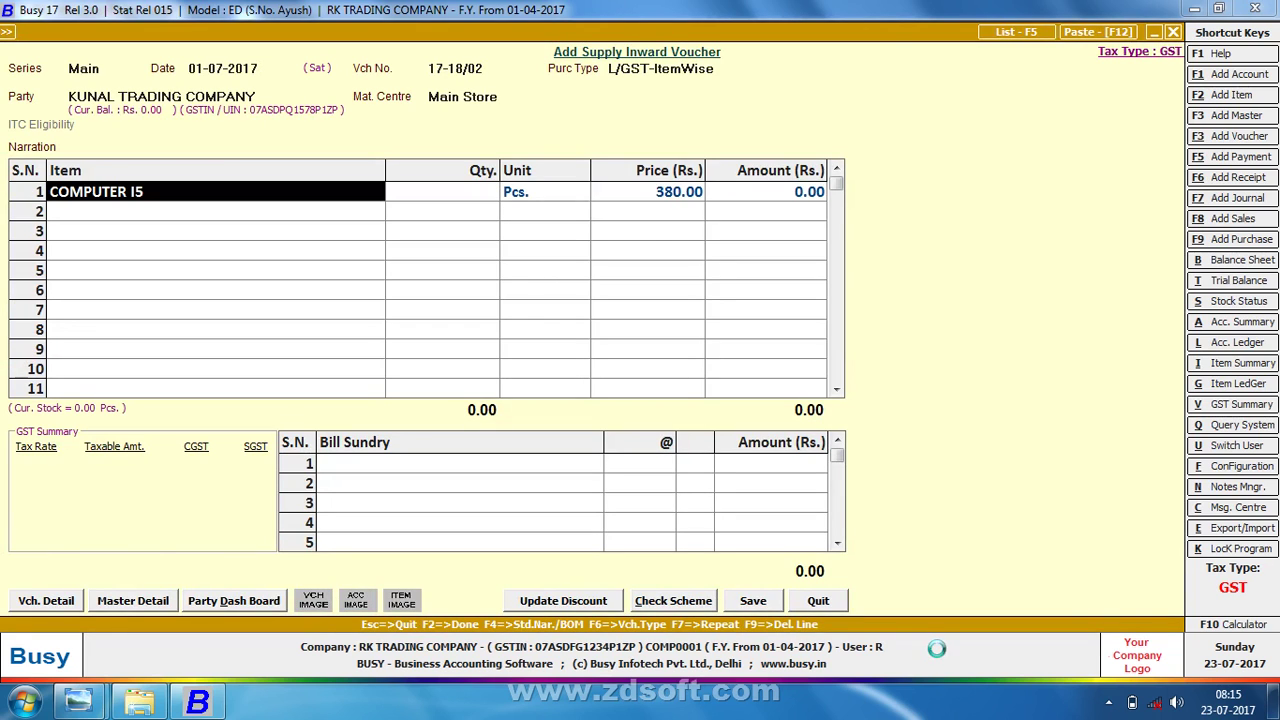
{"action": "key", "text": "Return"}
{"action": "key", "text": "Return"}
{"action": "key", "text": "Return"}
{"action": "key", "text": "Return"}
{"action": "key", "text": "Return"}
{"action": "key", "text": "Return"}
{"action": "key", "text": "Return"}
{"action": "key", "text": "Return"}
{"action": "key", "text": "Return"}
{"action": "key", "text": "Return"}
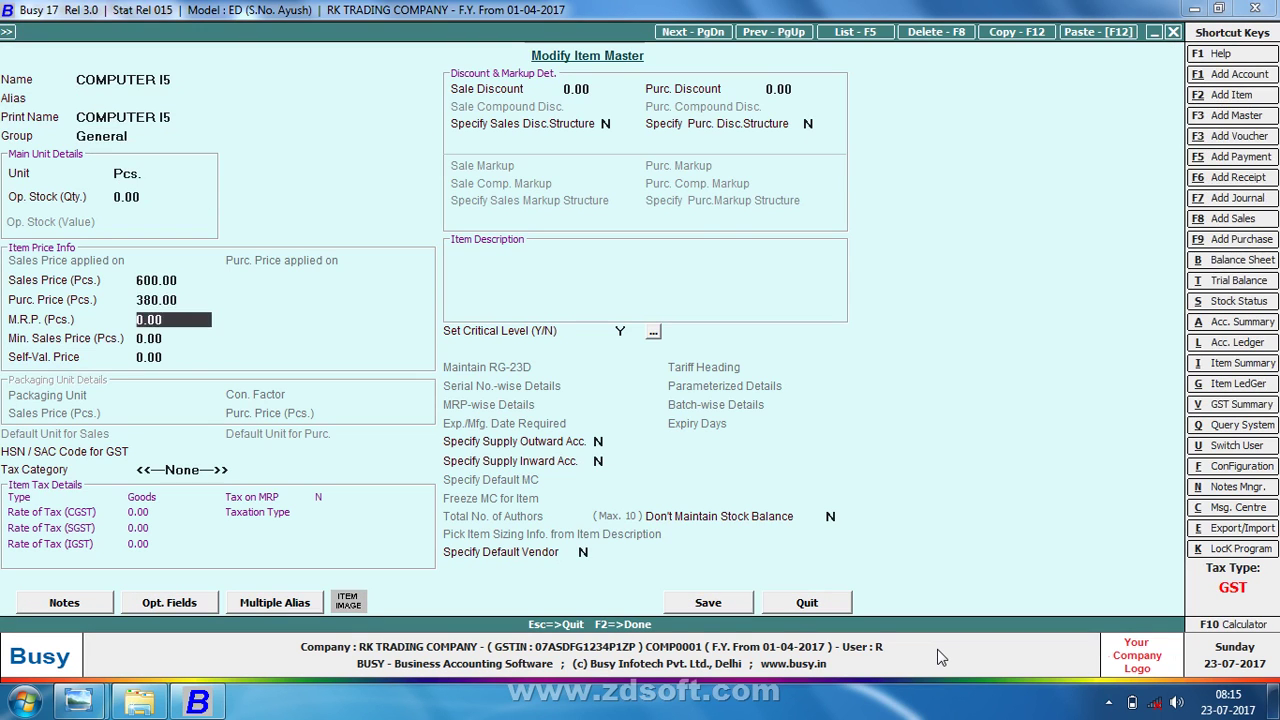
{"action": "key", "text": "Up"}
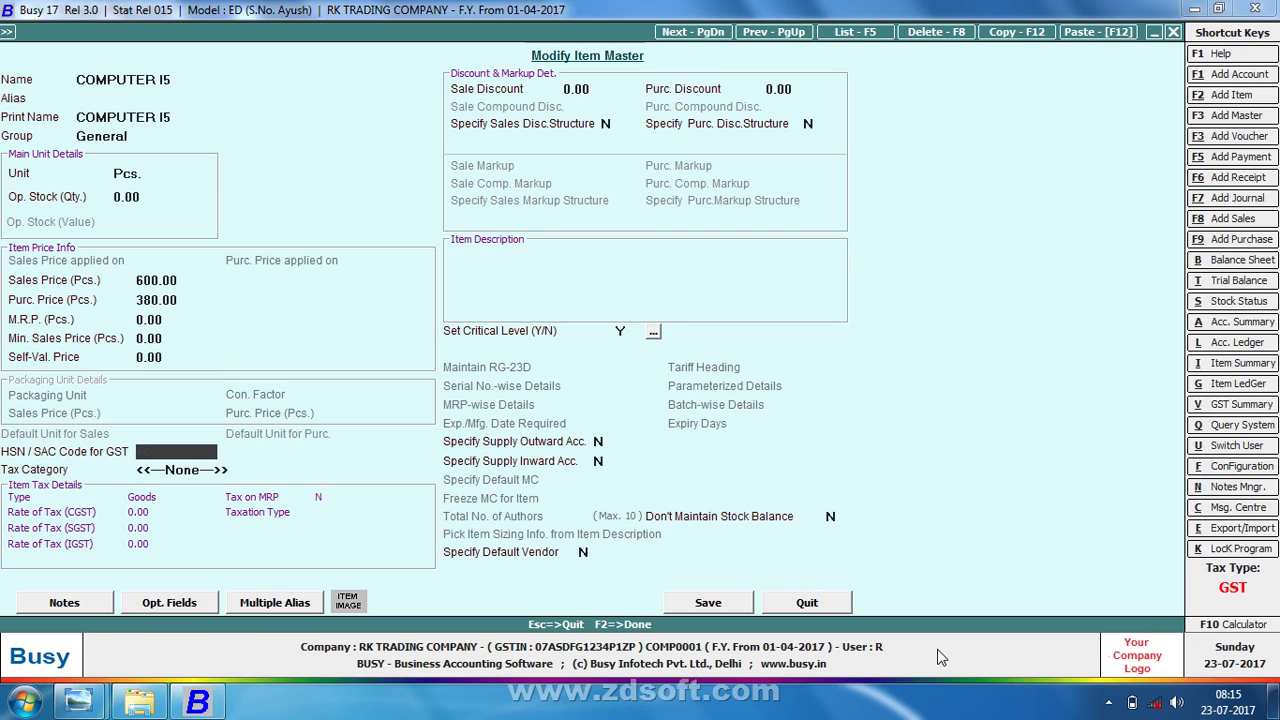
{"action": "key", "text": "Return"}
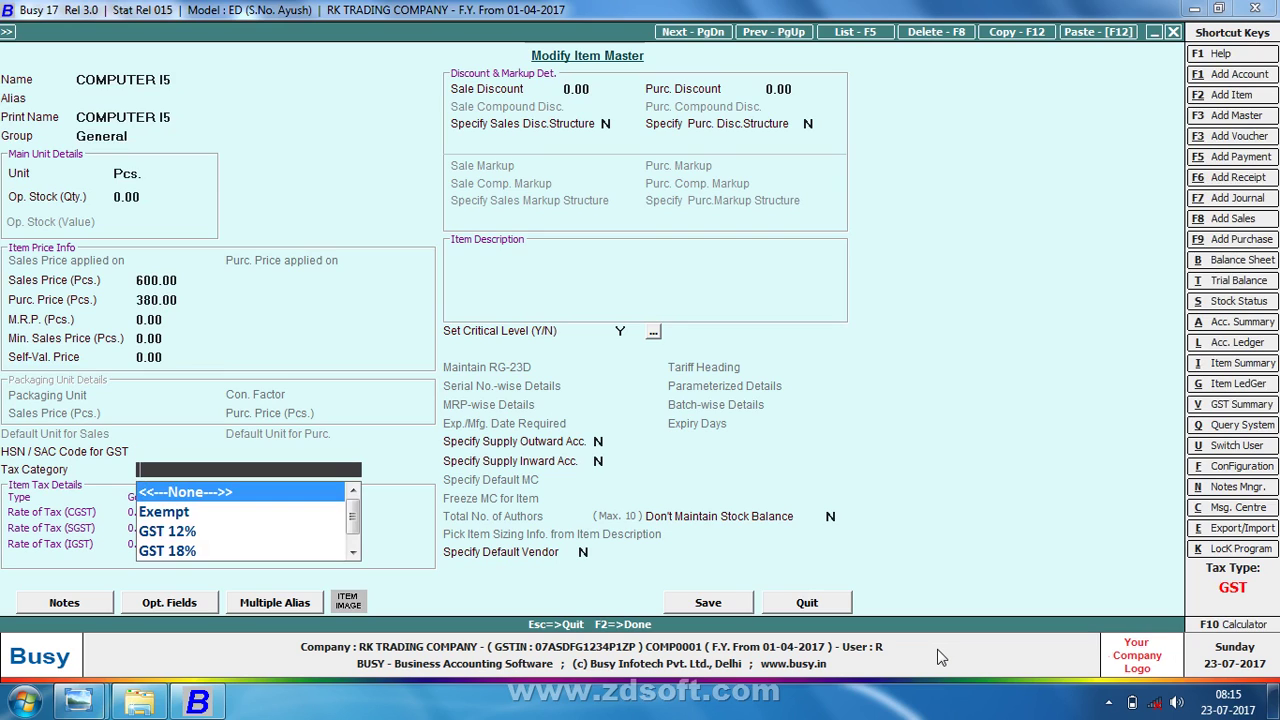
{"action": "key", "text": "Down"}
{"action": "key", "text": "Down"}
{"action": "key", "text": "Up"}
{"action": "key", "text": "Up"}
{"action": "key", "text": "Up"}
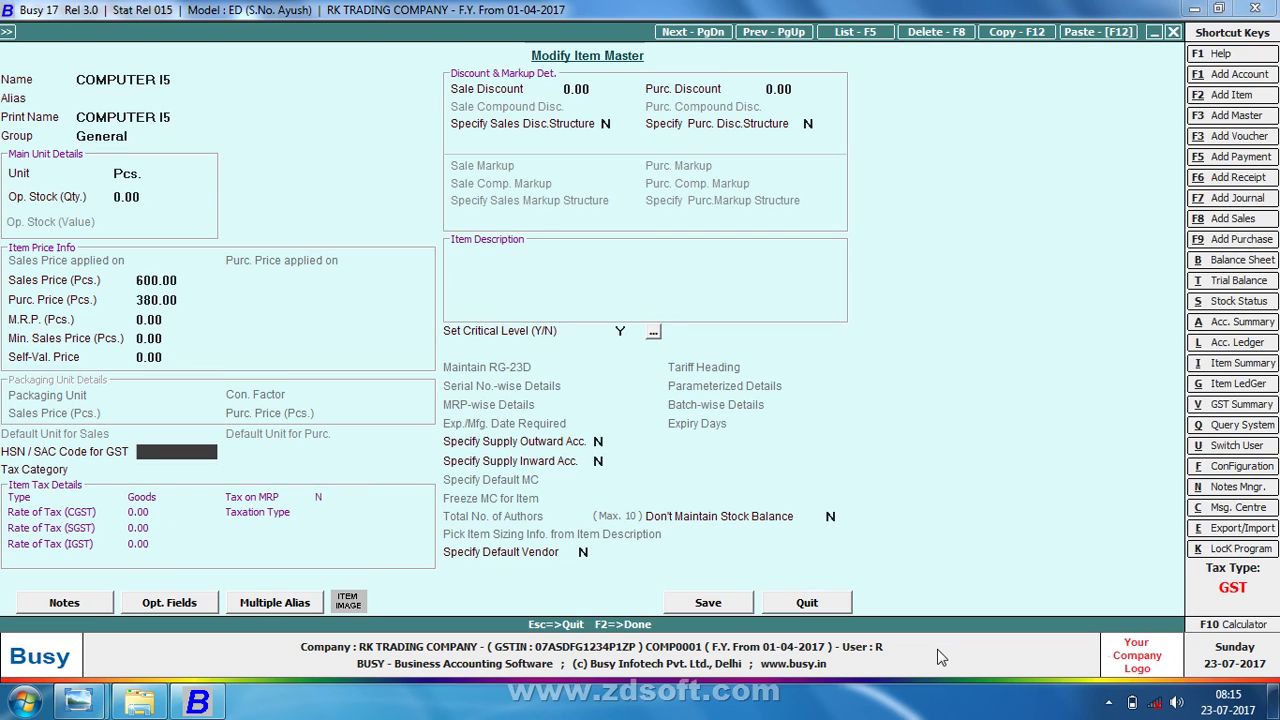
{"action": "key", "text": "F2"}
{"action": "key", "text": "Return"}
{"action": "key", "text": "alt+Tab"}
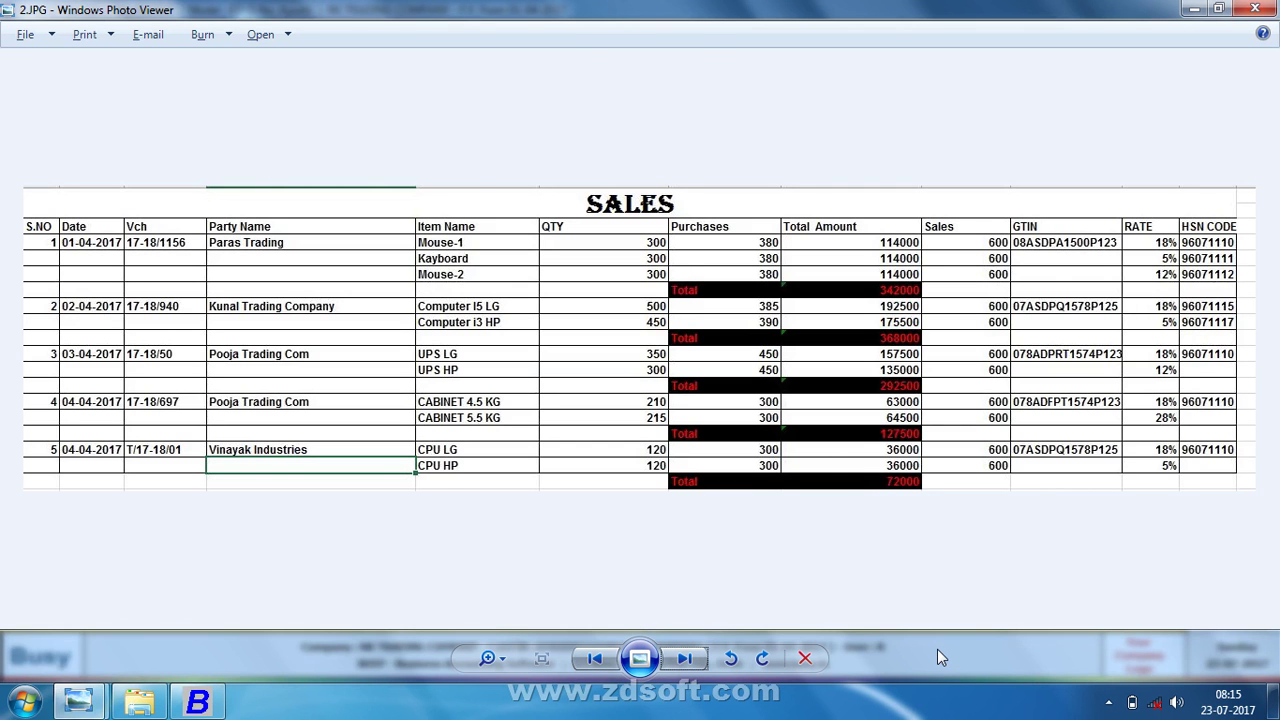
{"action": "key", "text": "alt+Tab"}
- Enter quantity 600 for COMPUTER I5 with item-wise 9% CGST and 9% SGST
{"action": "type", "text": "600"}
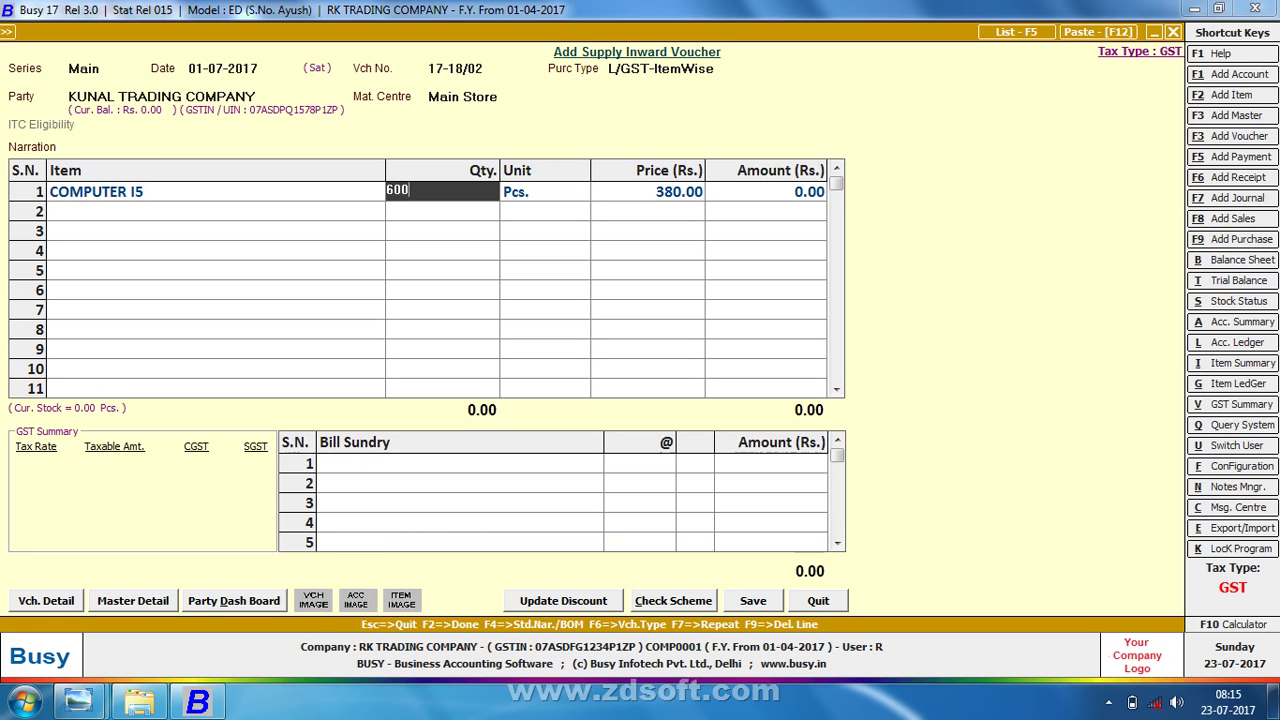
{"action": "key", "text": "Return"}
{"action": "key", "text": "Return"}
{"action": "key", "text": "Return"}
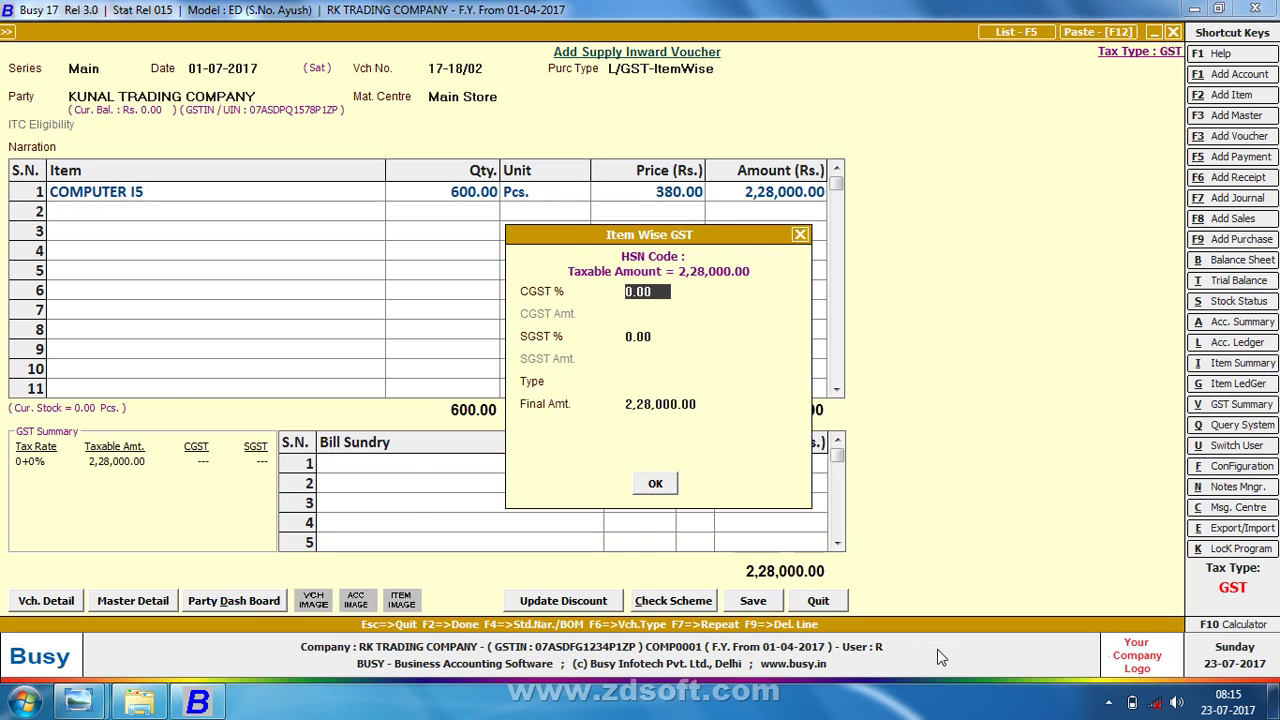
{"action": "key", "text": "alt+Tab"}
{"action": "key", "text": "alt+Tab"}
{"action": "type", "text": "18"}
{"action": "key", "text": "Return"}
{"action": "key", "text": "Return"}
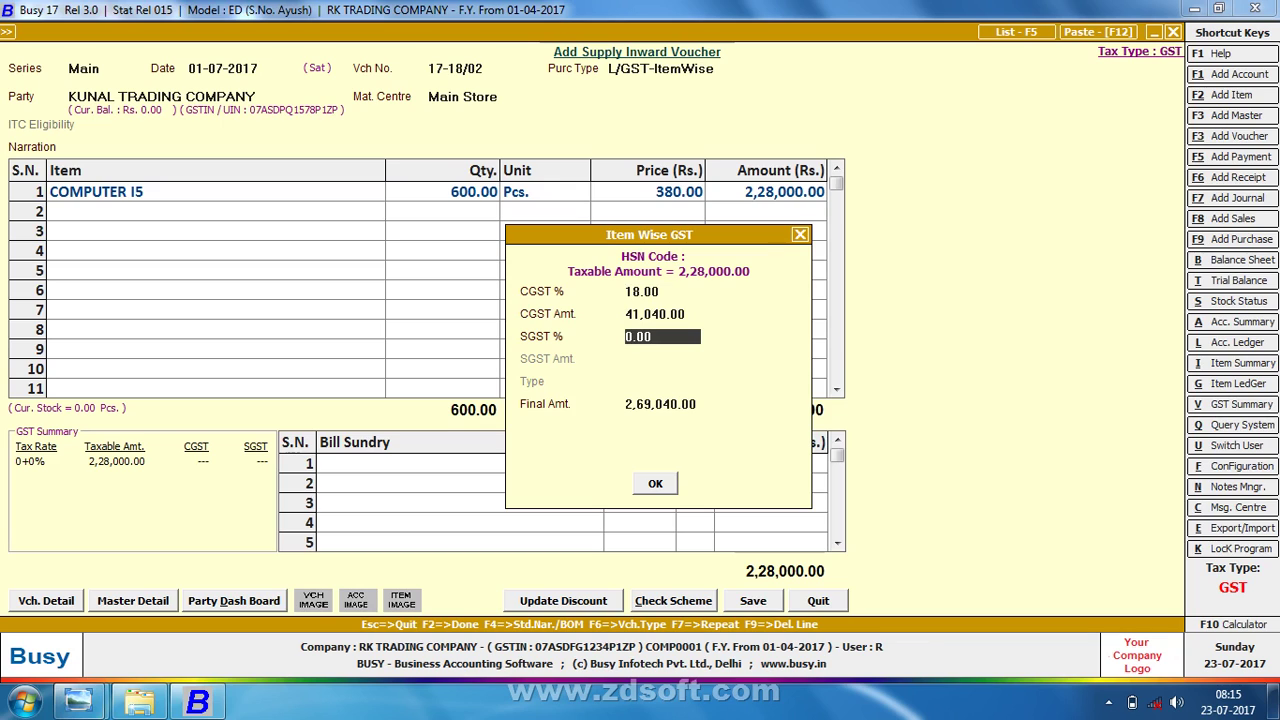
{"action": "type", "text": "1"}
{"action": "key", "text": "BackSpace"}
{"action": "key", "text": "Up"}
{"action": "key", "text": "Up"}
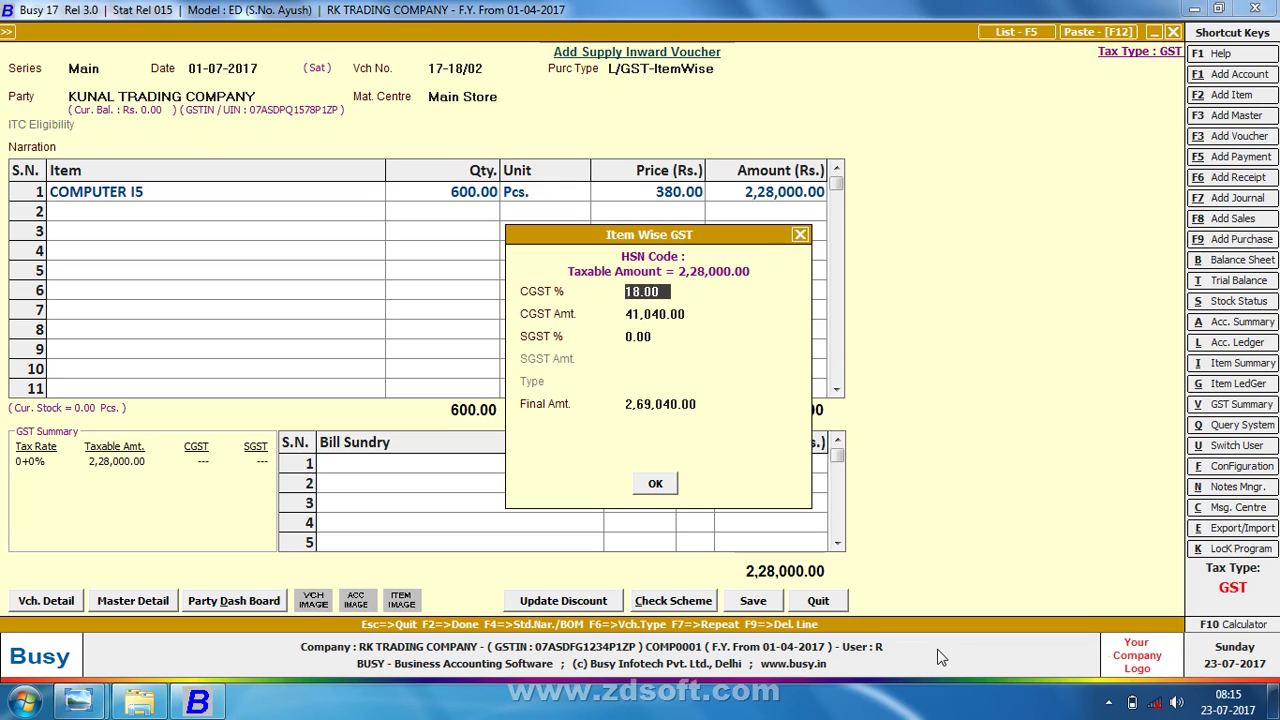
{"action": "type", "text": "9"}
{"action": "key", "text": "Return"}
{"action": "key", "text": "Return"}
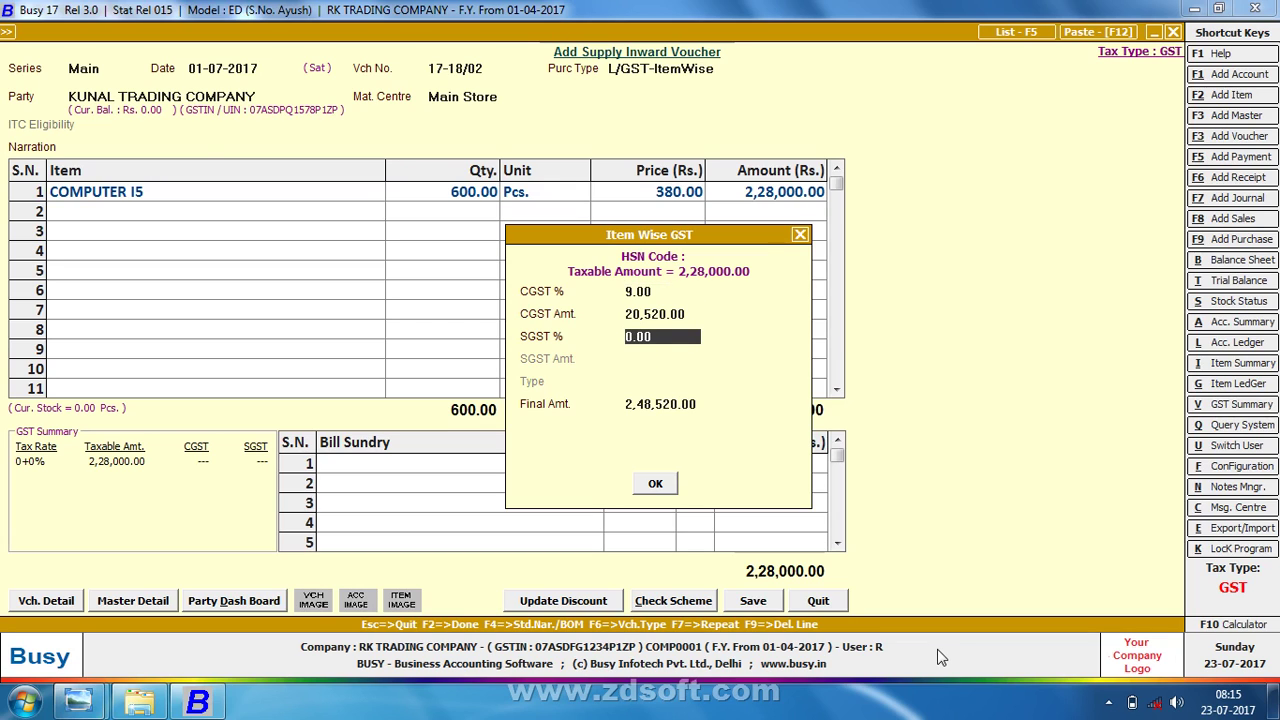
{"action": "type", "text": "9"}
{"action": "key", "text": "Return"}
{"action": "key", "text": "Return"}
{"action": "key", "text": "Return"}
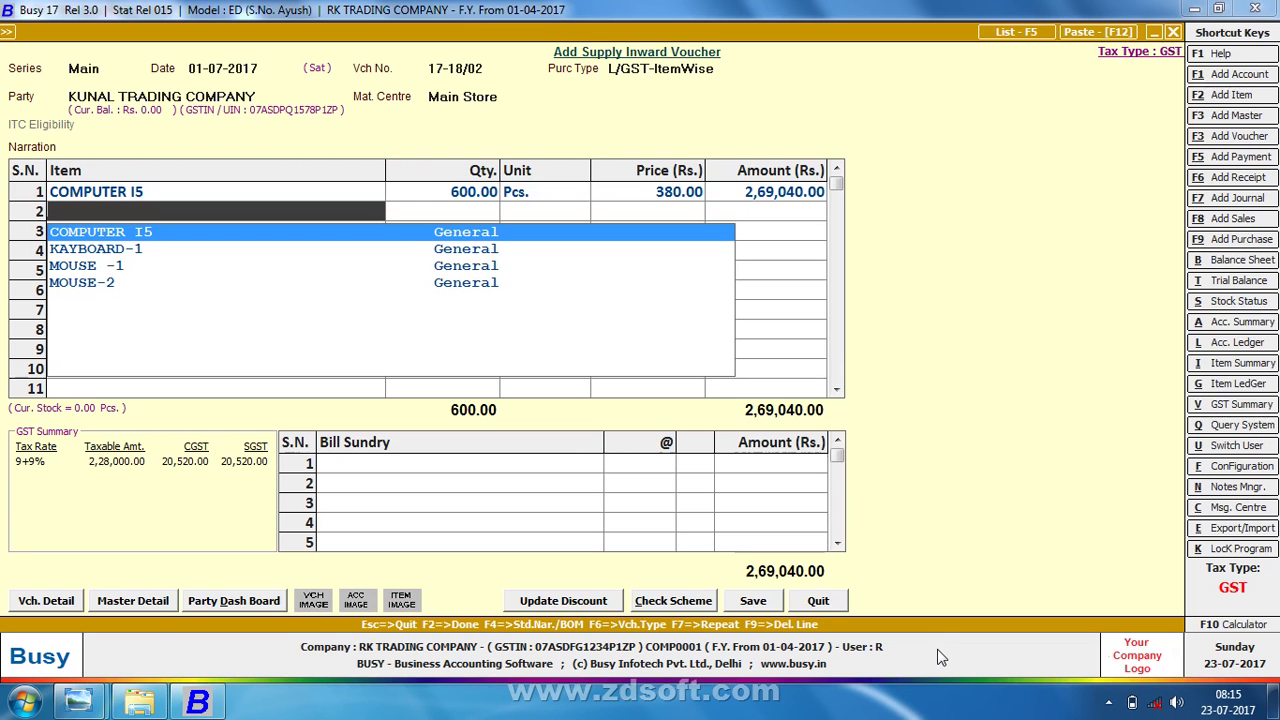
- Create item COMPUTER I3 in General, unit Pcs., sale price 600, purchase price 380
{"action": "key", "text": "F3"}
{"action": "type", "text": "COM"}
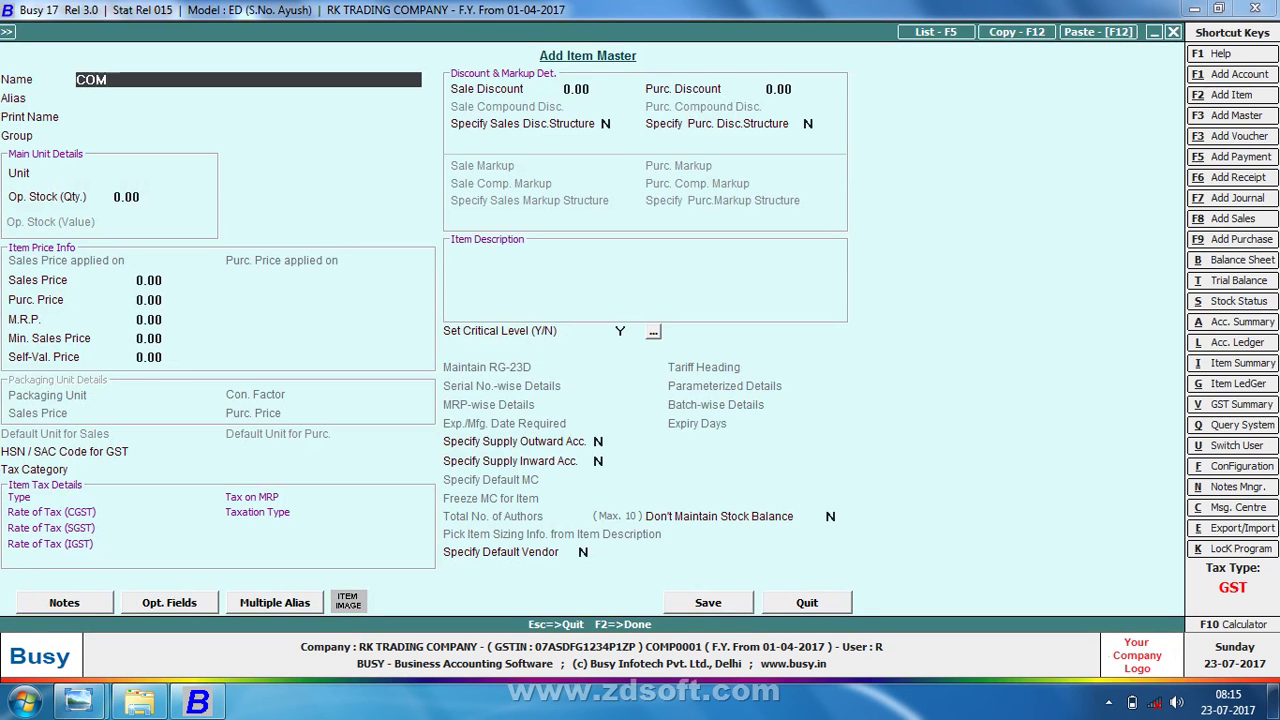
{"action": "type", "text": "PUTER I3"}
{"action": "key", "text": "Return"}
{"action": "key", "text": "Return"}
{"action": "key", "text": "Return"}
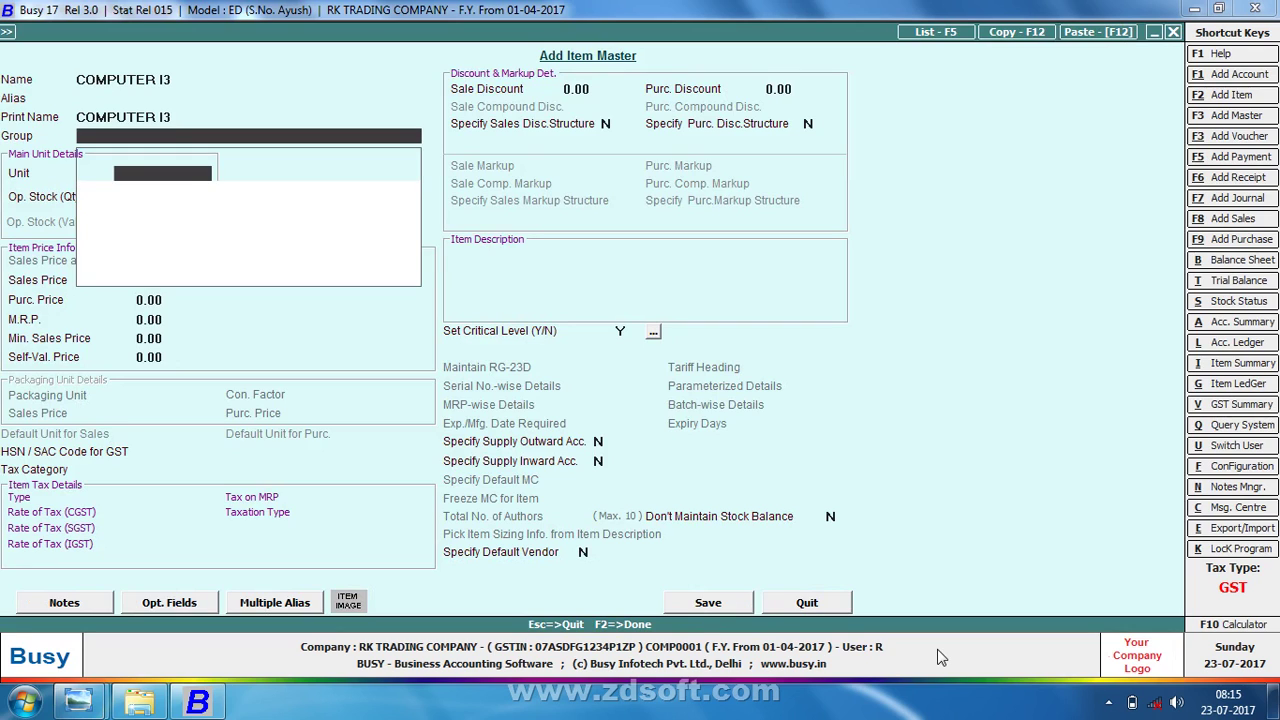
{"action": "key", "text": "Return"}
{"action": "key", "text": "Return"}
{"action": "key", "text": "Return"}
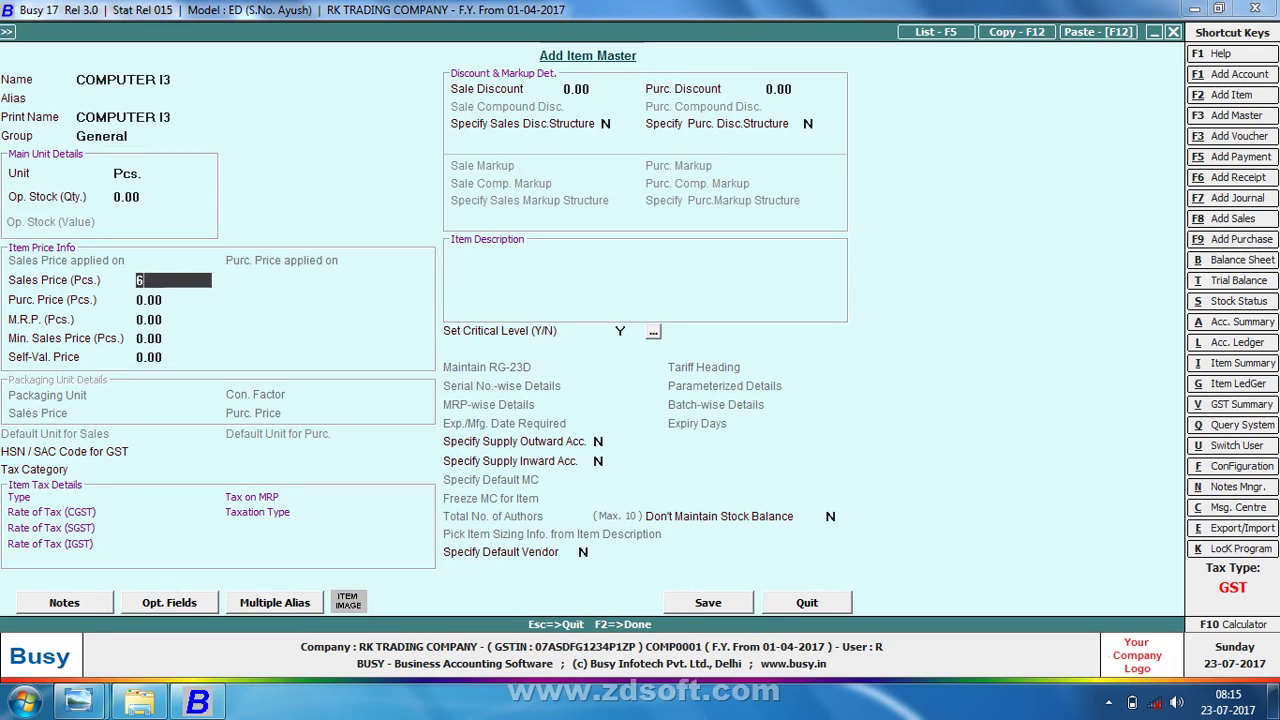
{"action": "type", "text": "600"}
{"action": "key", "text": "Return"}
{"action": "type", "text": "300"}
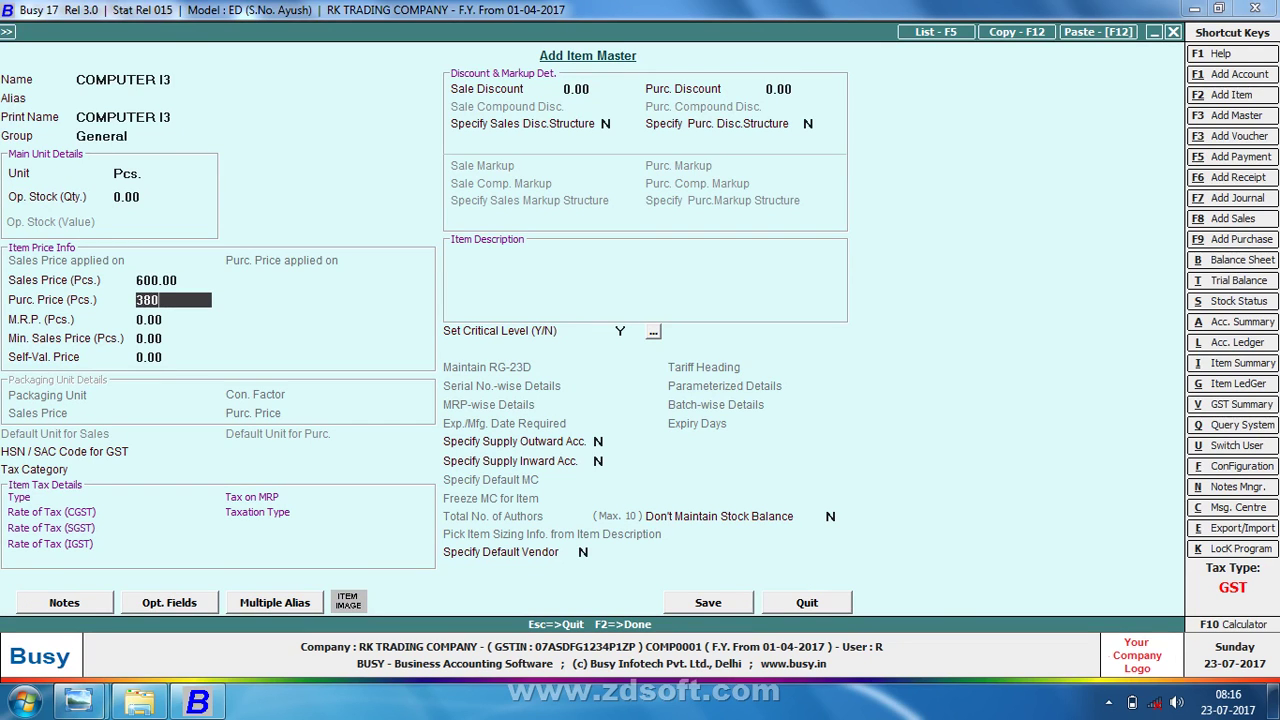
{"action": "key", "text": "Return"}
{"action": "key", "text": "F1"}
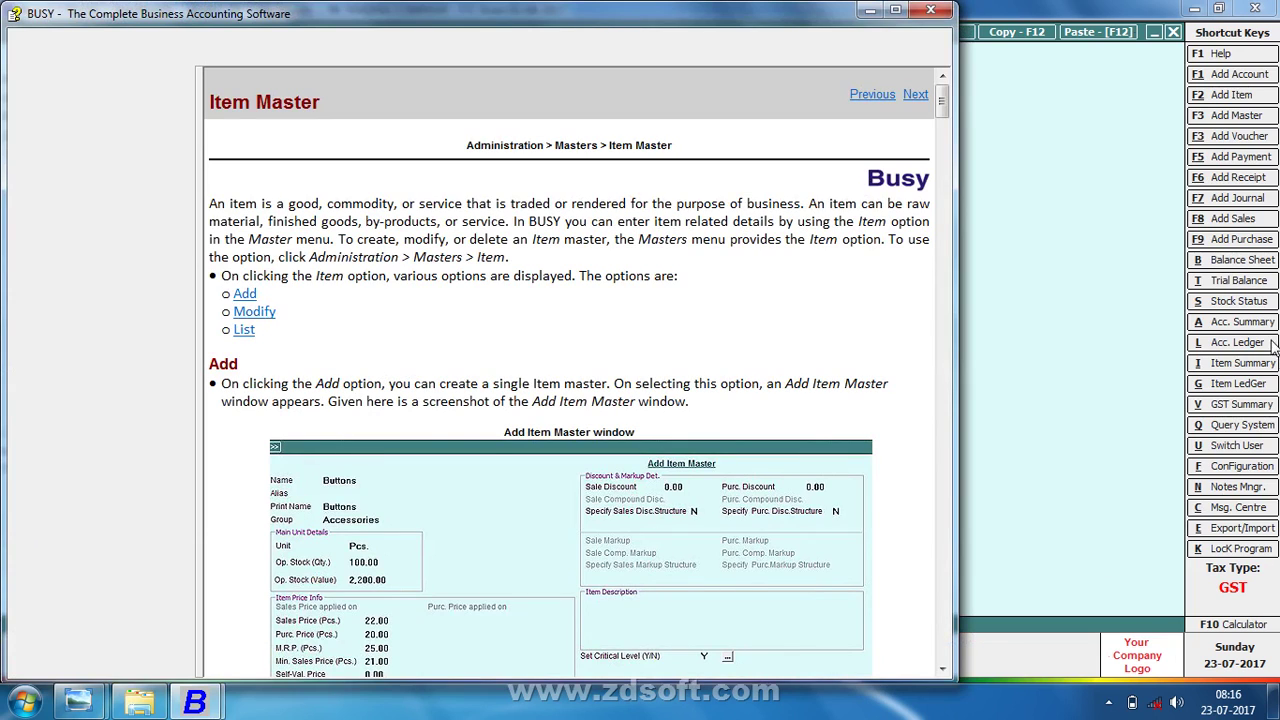
{"action": "key", "text": "Escape"}
{"action": "key", "text": "F2"}
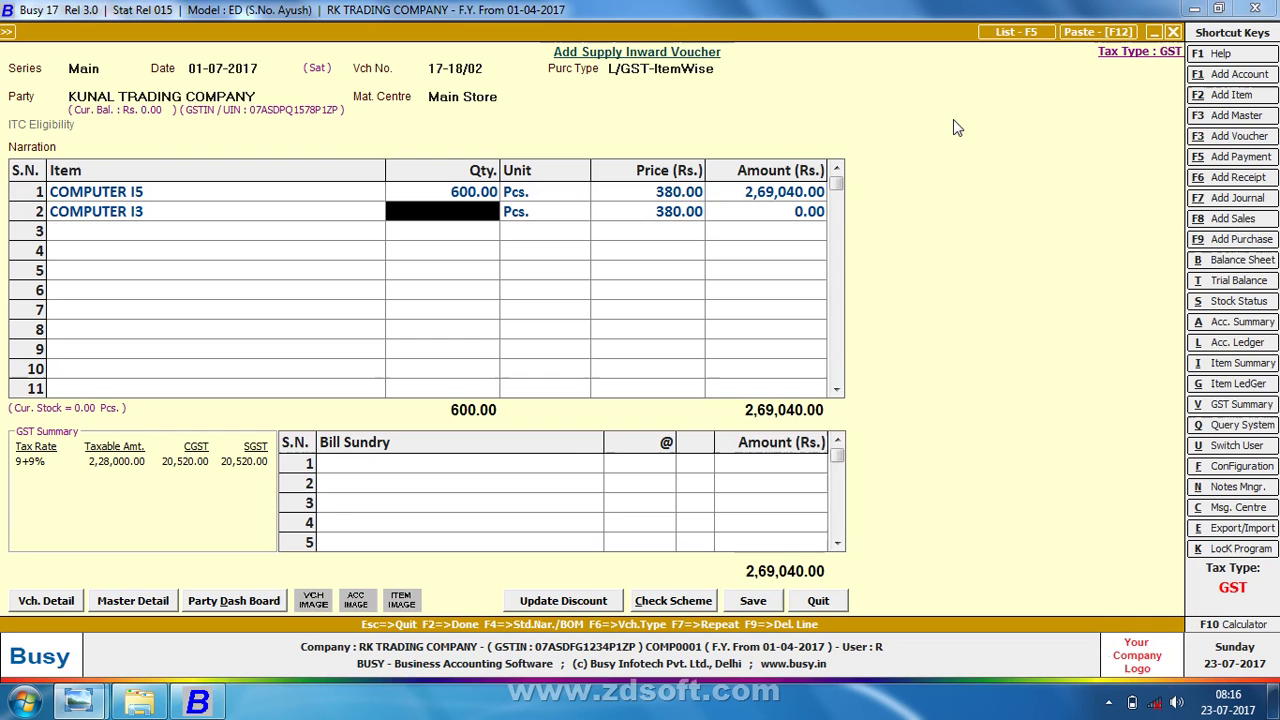
- Change COMPUTER I5 quantity to 500 and enter 400 for COMPUTER I3
{"action": "key", "text": "Up"}
{"action": "type", "text": "50"}
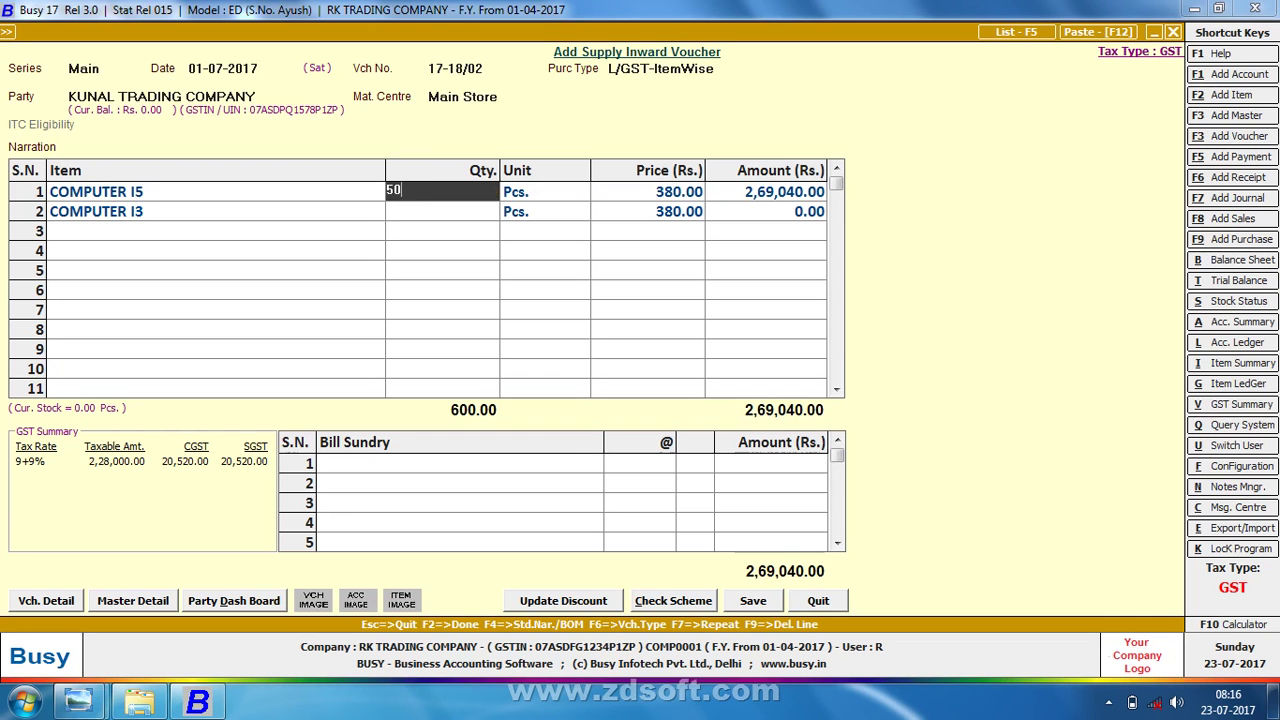
{"action": "type", "text": "0"}
{"action": "key", "text": "Return"}
{"action": "key", "text": "Return"}
{"action": "key", "text": "Return"}
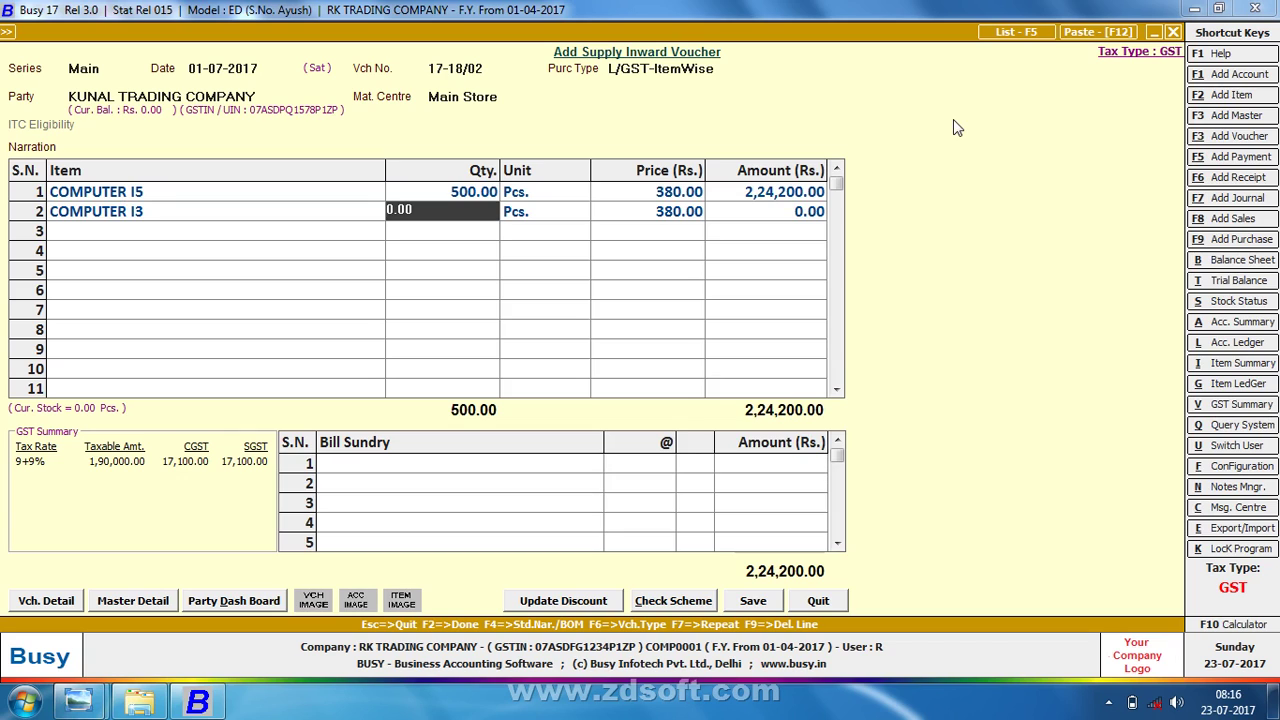
{"action": "type", "text": "400"}
{"action": "key", "text": "Return"}
{"action": "key", "text": "Return"}
{"action": "key", "text": "Return"}
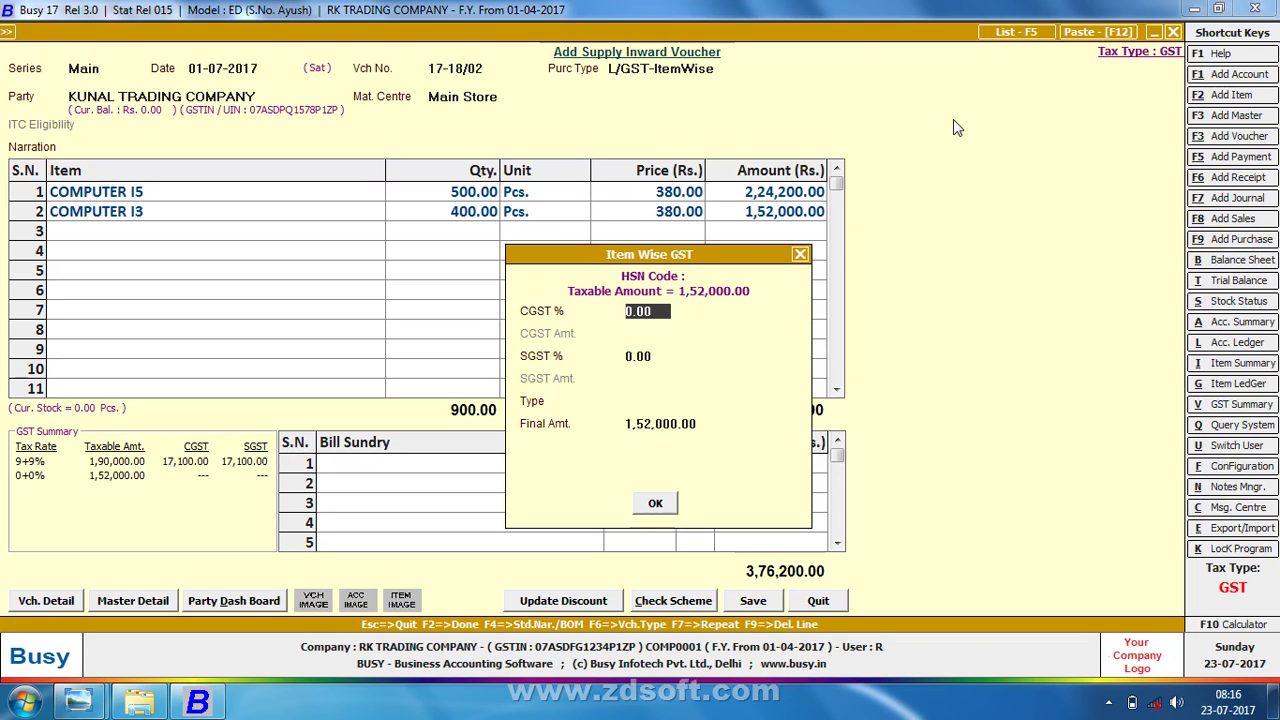
- Set 2.5% CGST and 2.5% SGST on the COMPUTER I3 line, totalling 3,83,800.00
{"action": "type", "text": "2.5"}
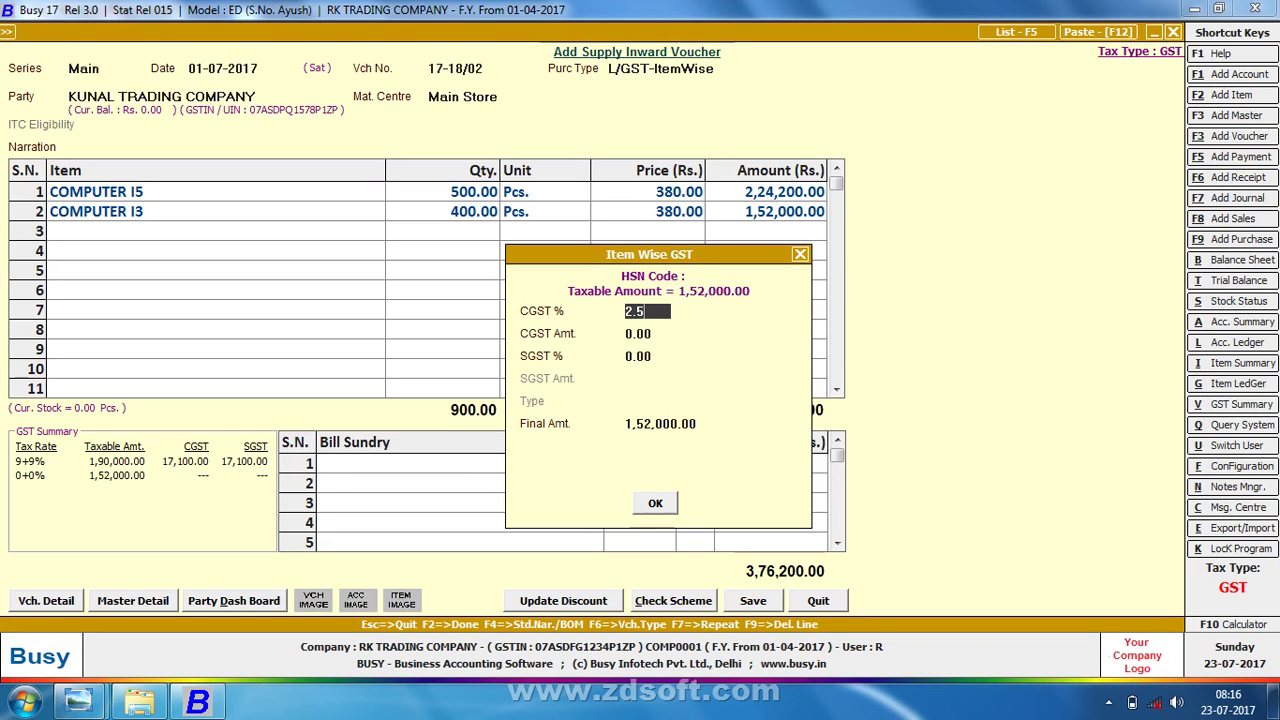
{"action": "key", "text": "Return"}
{"action": "type", "text": "2.5"}
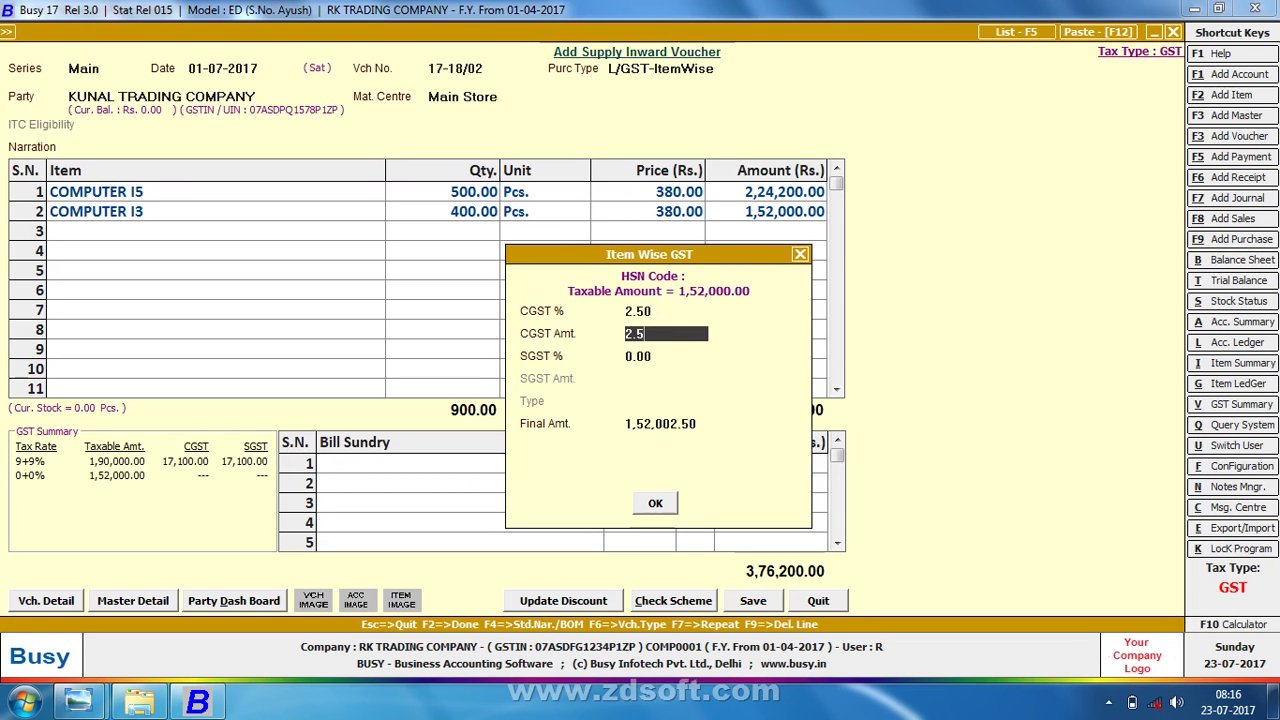
{"action": "key", "text": "Return"}
{"action": "key", "text": "Up"}
{"action": "key", "text": "Up"}
{"action": "key", "text": "F2"}
{"action": "key", "text": "Up"}
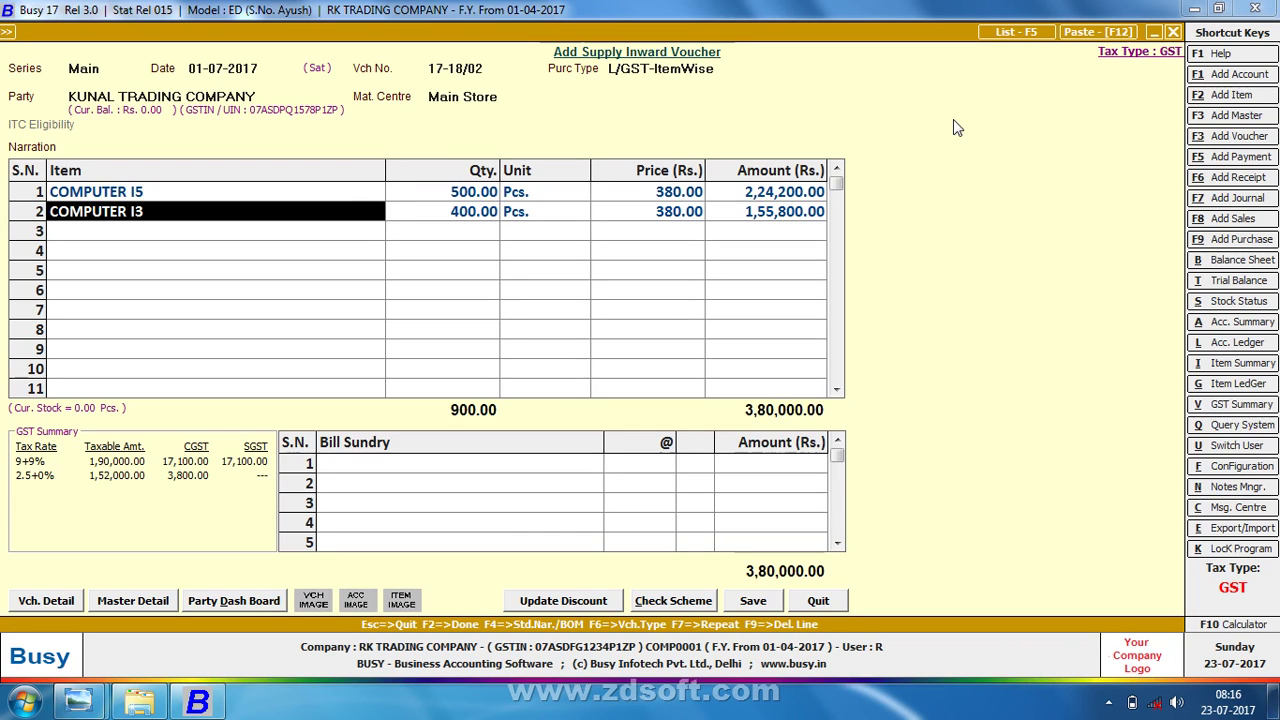
{"action": "key", "text": "Return"}
{"action": "key", "text": "Return"}
{"action": "key", "text": "Return"}
{"action": "key", "text": "Return"}
{"action": "key", "text": "Return"}
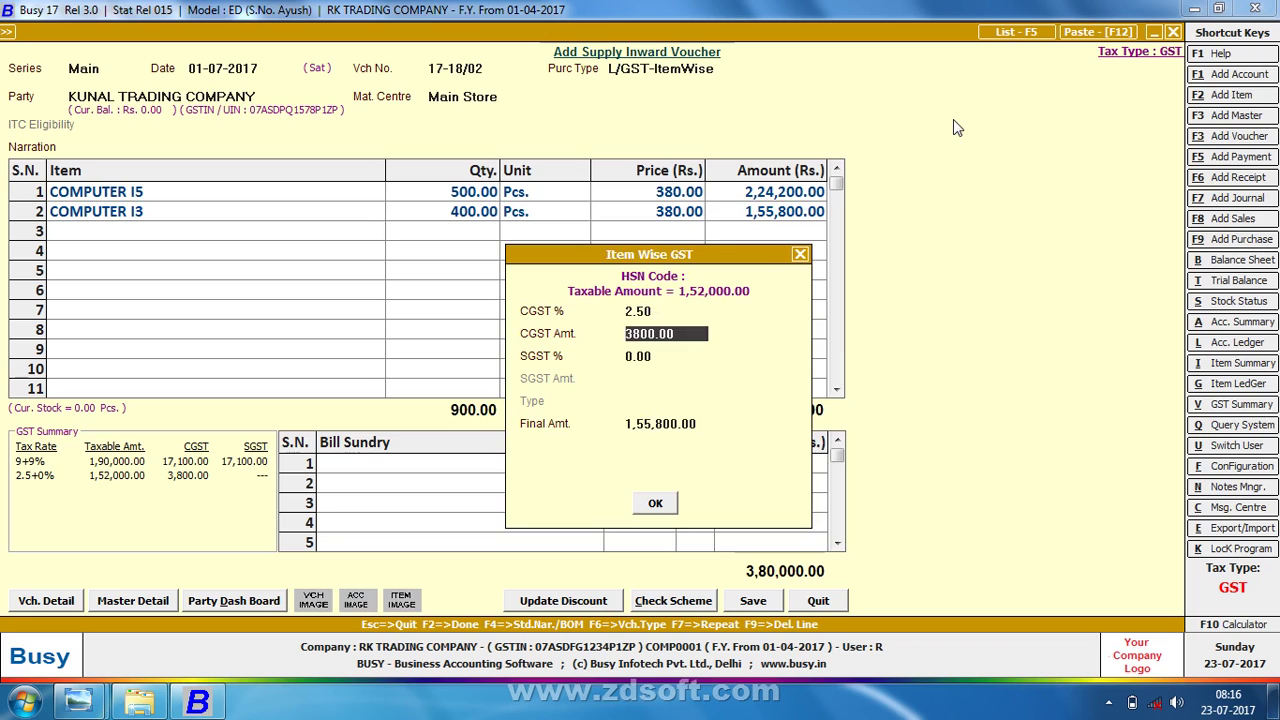
{"action": "key", "text": "Return"}
{"action": "type", "text": "2.5"}
{"action": "key", "text": "Return"}
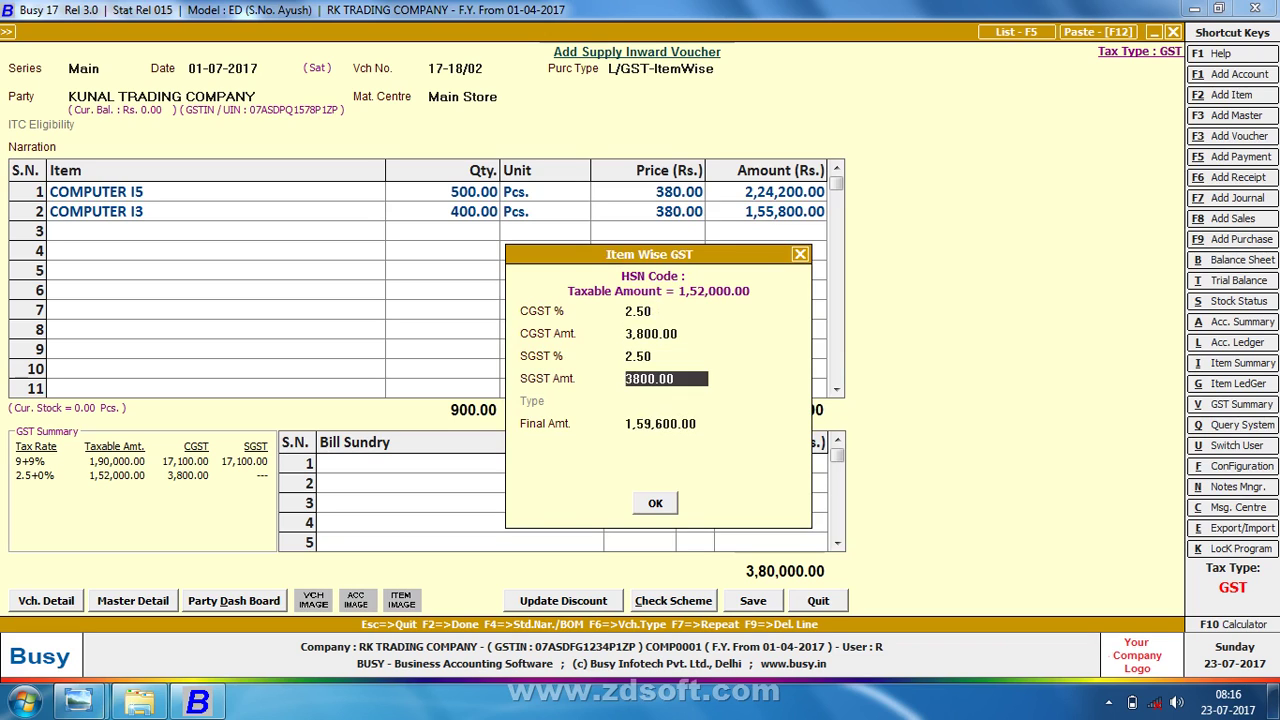
{"action": "key", "text": "Return"}
{"action": "key", "text": "Return"}
{"action": "key", "text": "Return"}
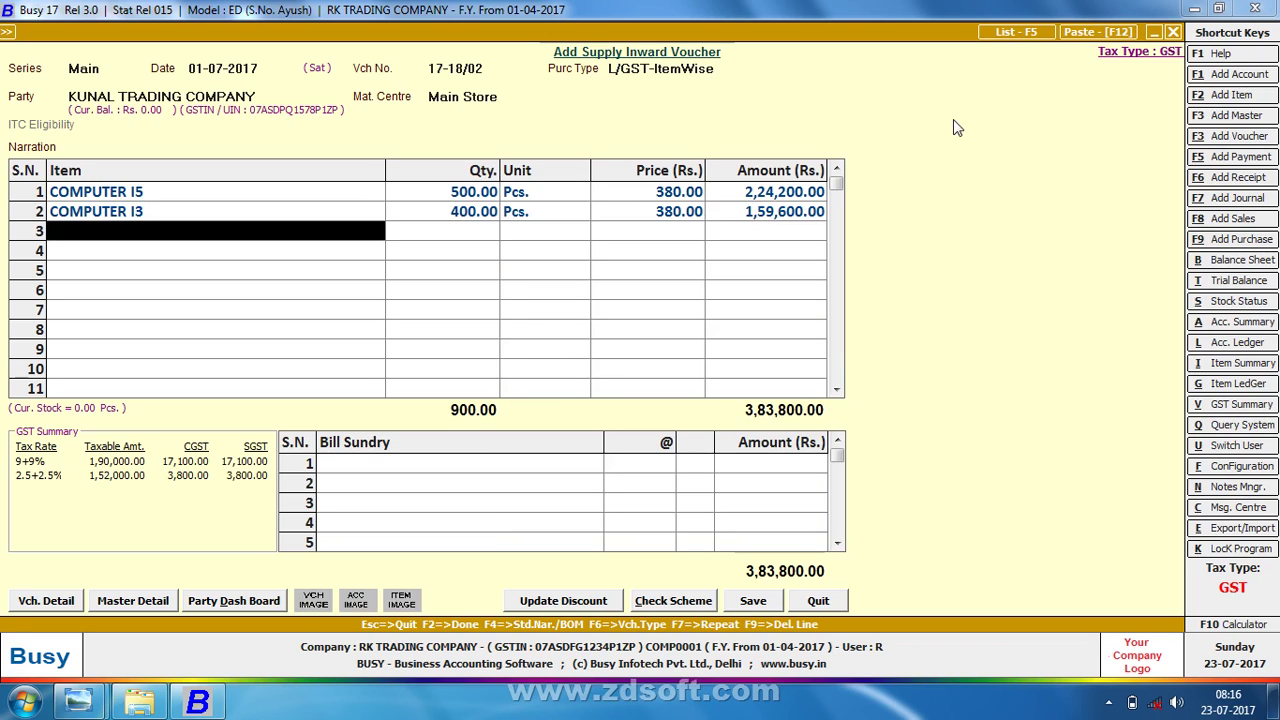
{"action": "key", "text": "Return"}
{"action": "key", "text": "Return"}
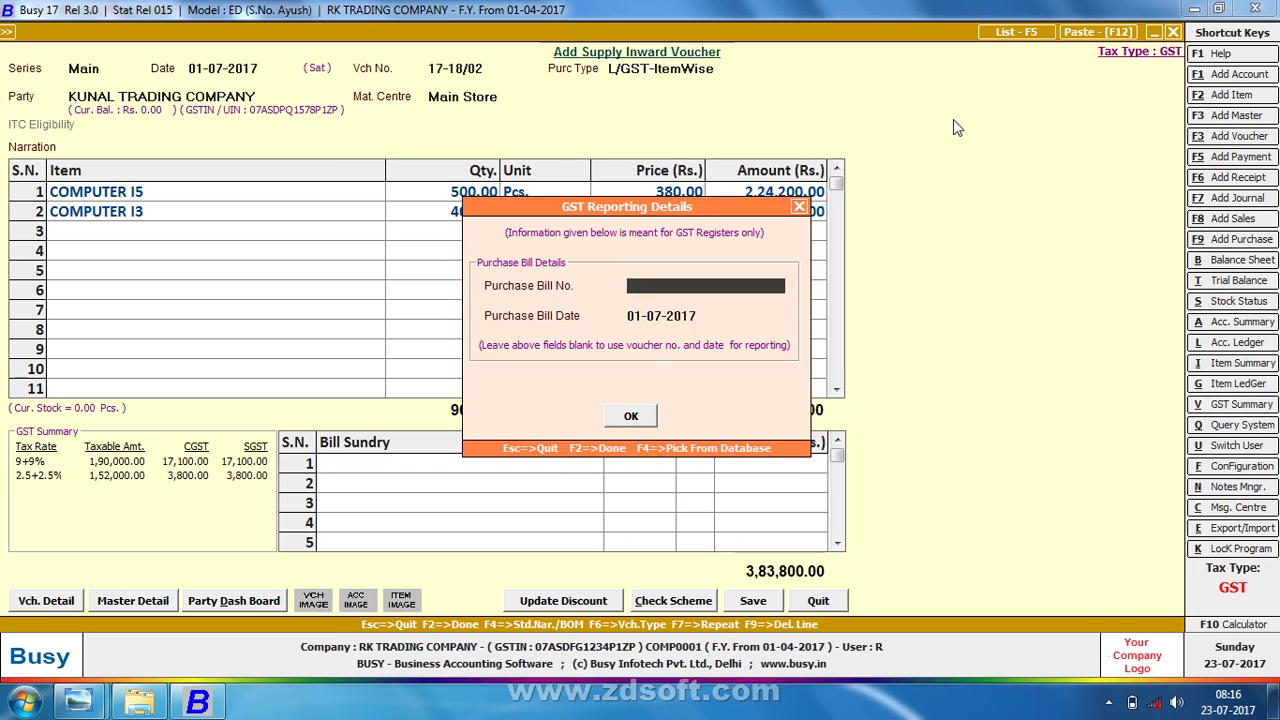
- Enter purchase bill number 17-18/02, accept the PAN warning, and save the voucher
{"action": "type", "text": "17-18/02"}
{"action": "key", "text": "Return"}
{"action": "key", "text": "Return"}
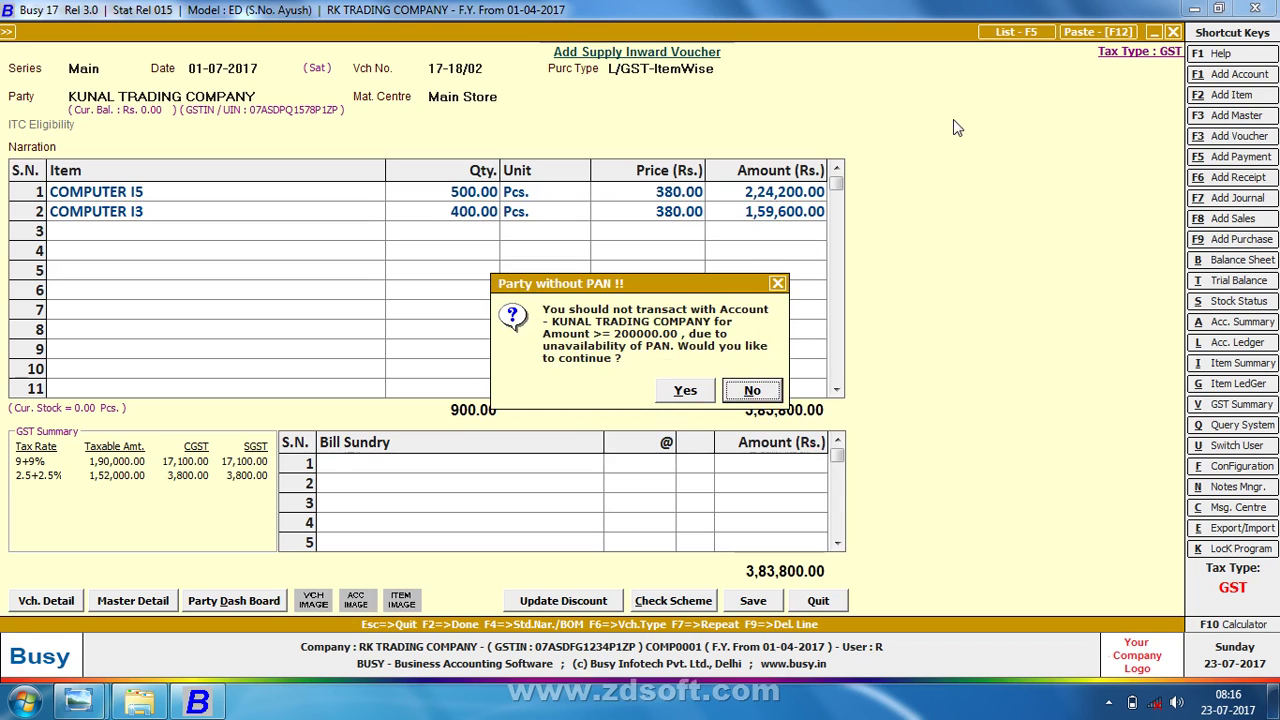
{"action": "key", "text": "Left"}
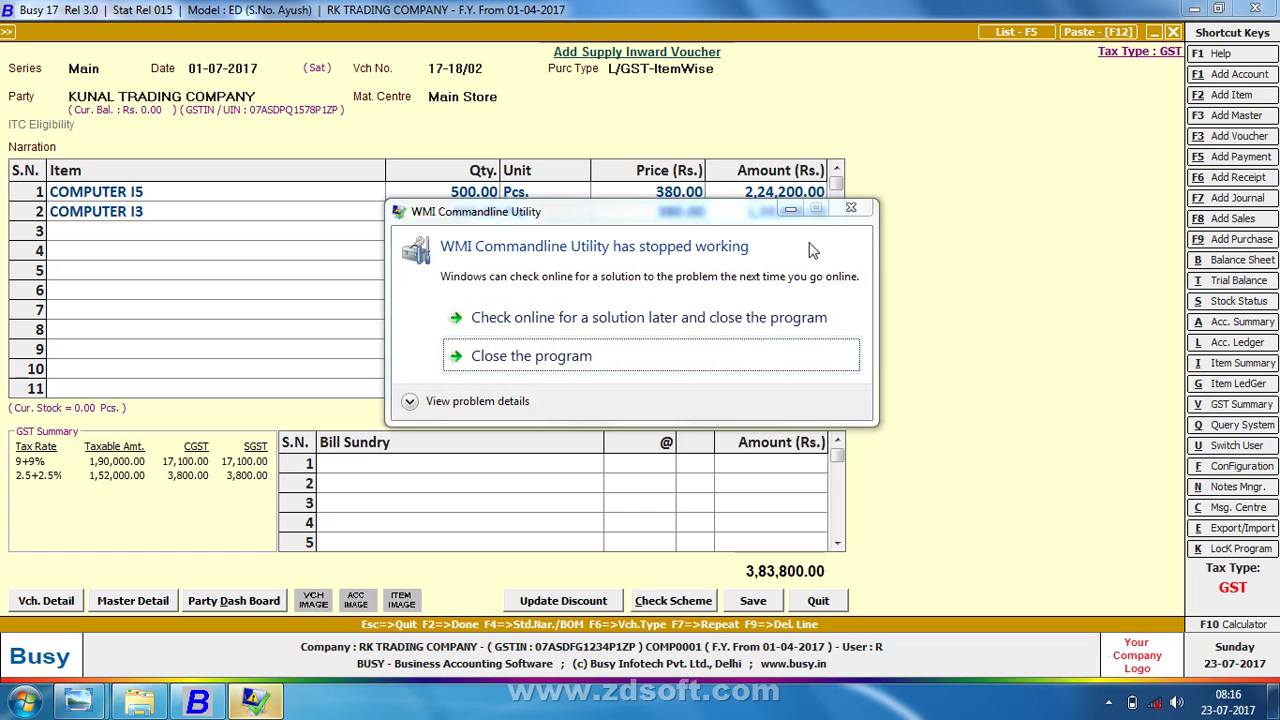
{"action": "left_click", "coordinate": [766, 358]}
{"action": "key", "text": "Return"}
{"action": "key", "text": "Return"}
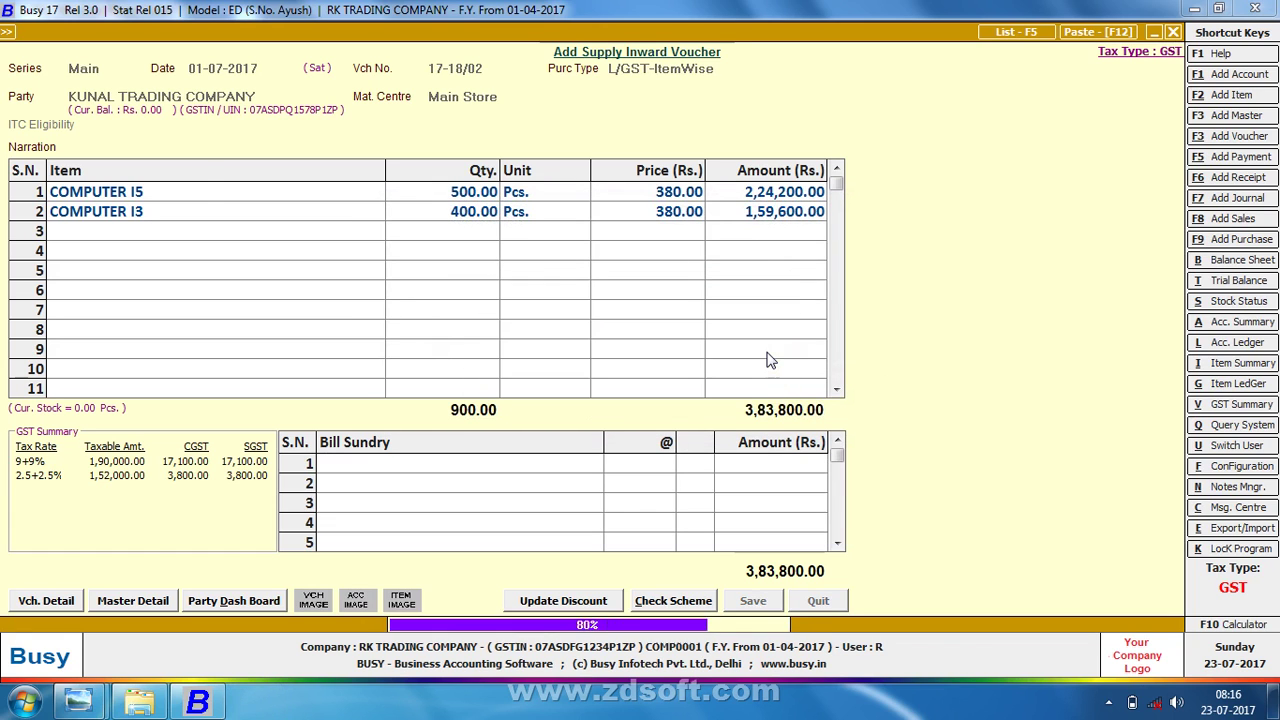
{"action": "key", "text": "Escape"}
{"action": "key", "text": "Escape"}
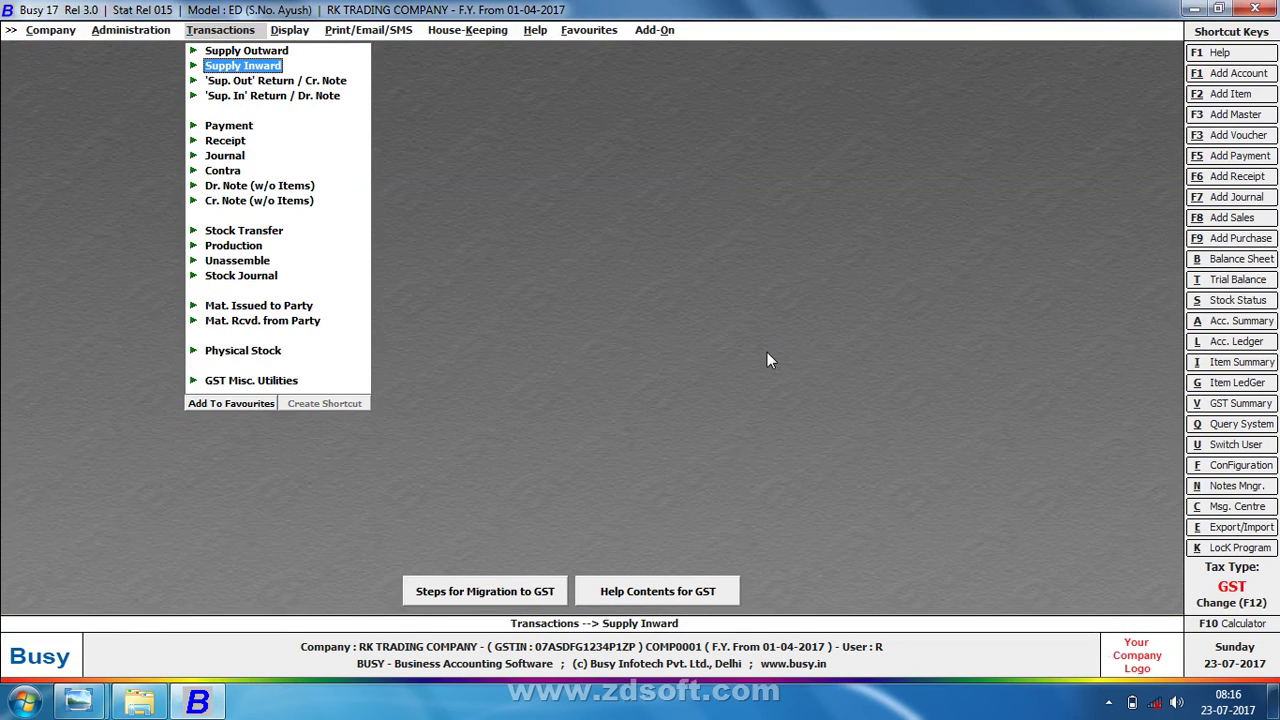
- Start a Supply Outward voucher with series Main and date 10-07-2017
{"action": "key", "text": "Up"}
{"action": "key", "text": "Return"}
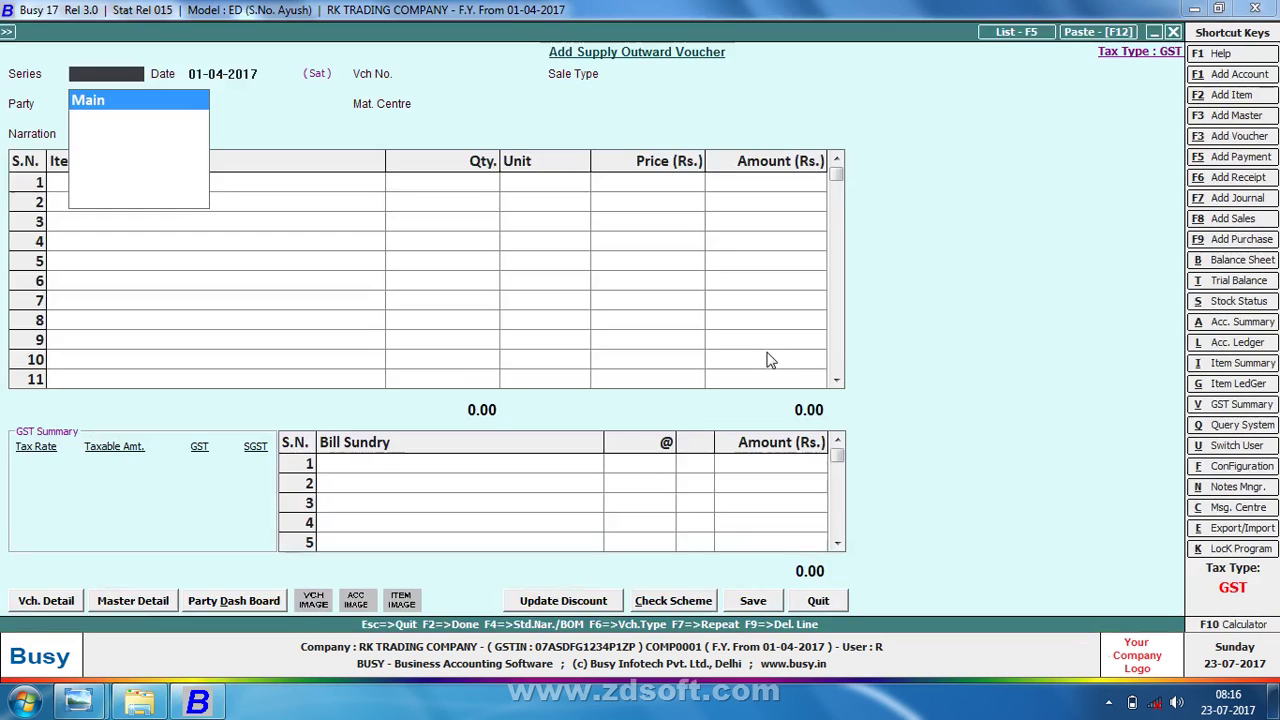
{"action": "key", "text": "alt+Tab"}
{"action": "key", "text": "Right"}
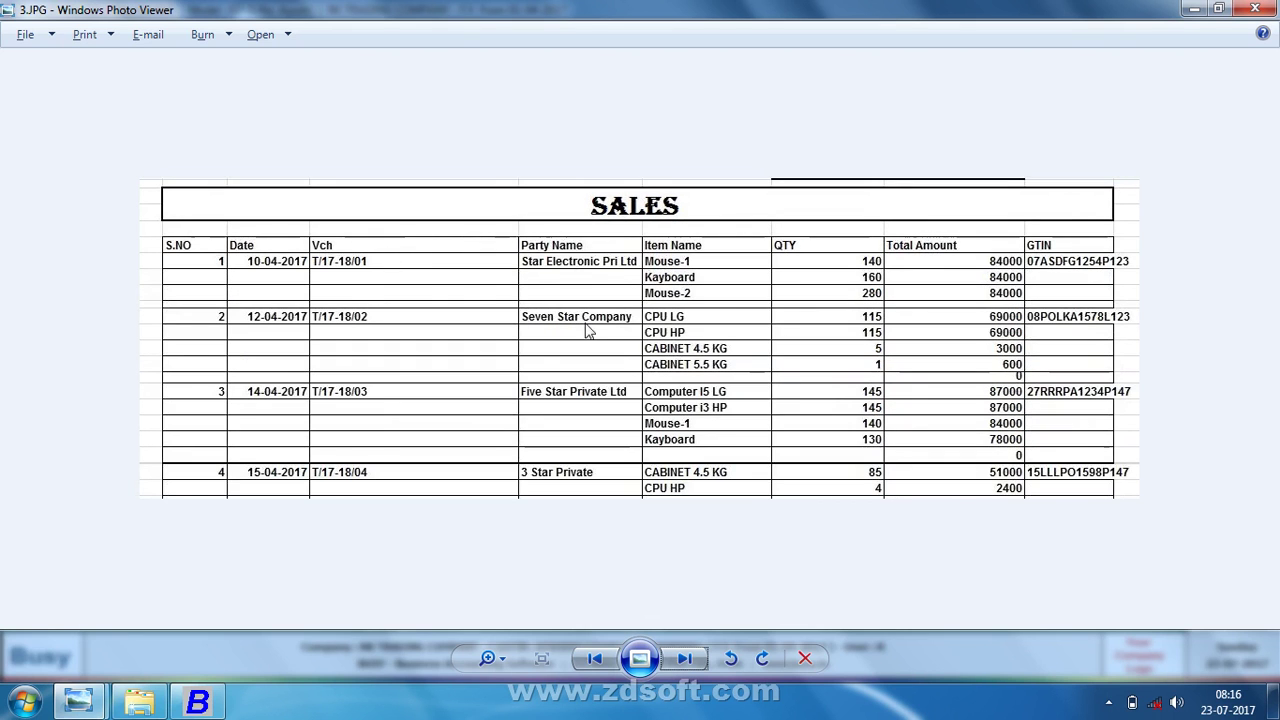
{"action": "key", "text": "alt+Tab"}
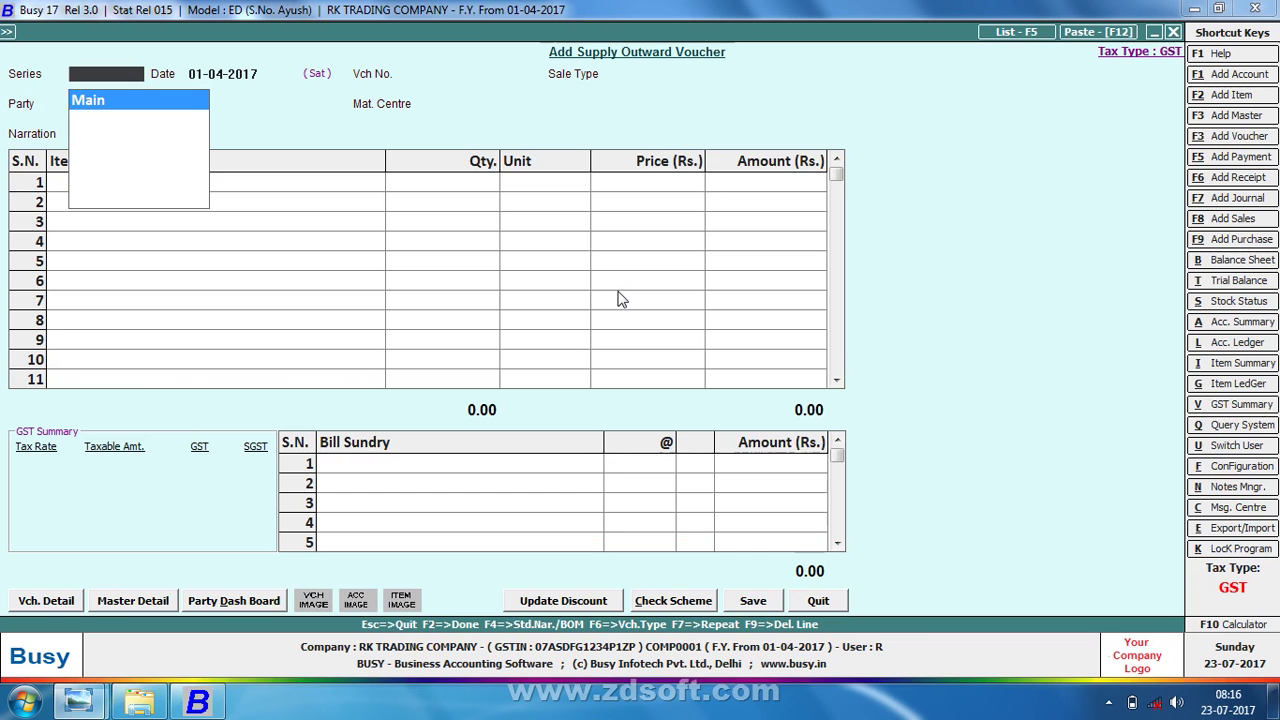
{"action": "key", "text": "Return"}
{"action": "type", "text": "1"}
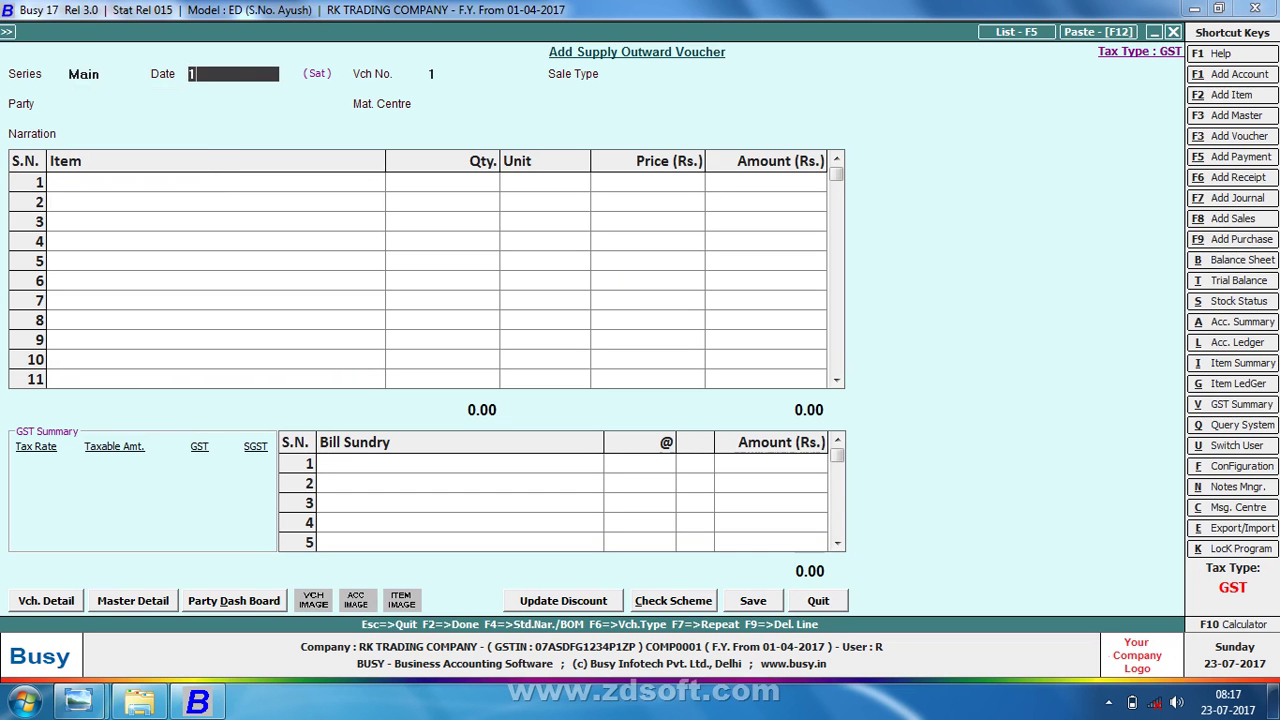
{"action": "type", "text": "0-07"}
{"action": "key", "text": "Return"}
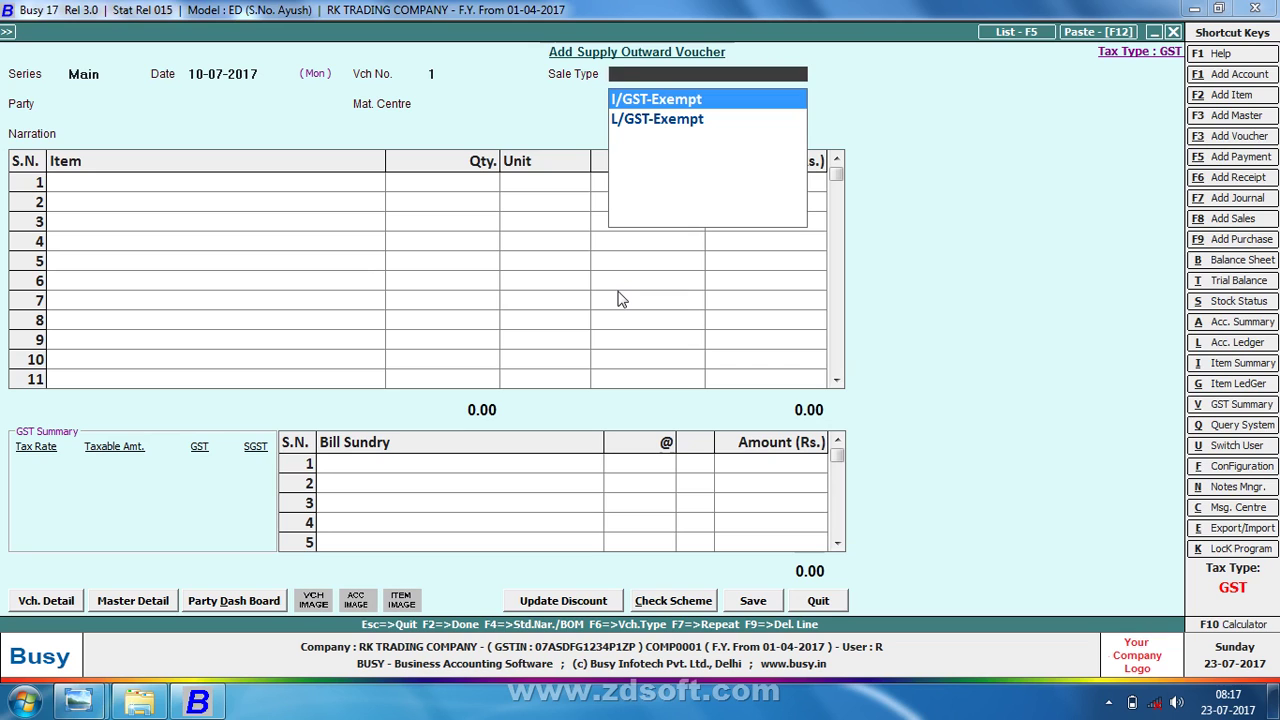
- Set the sale type to L/GST-Exempt and start a new party account from the Party list
{"action": "key", "text": "Down"}
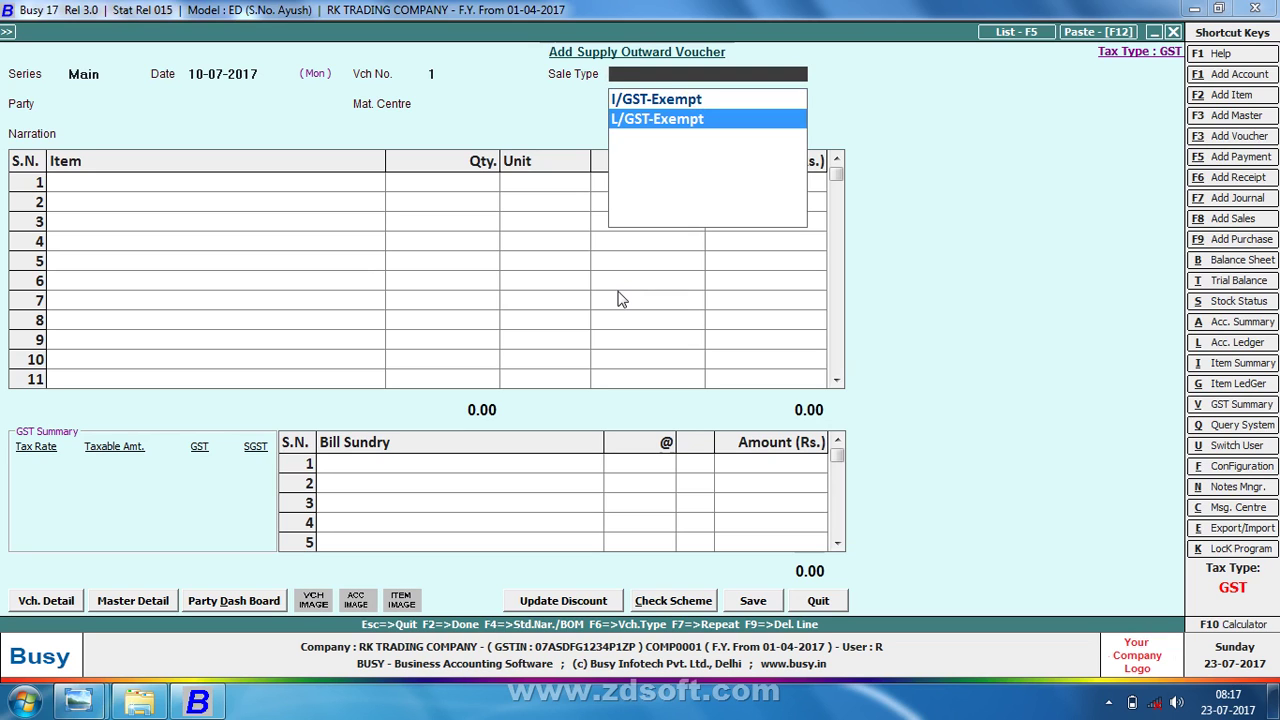
{"action": "key", "text": "Return"}
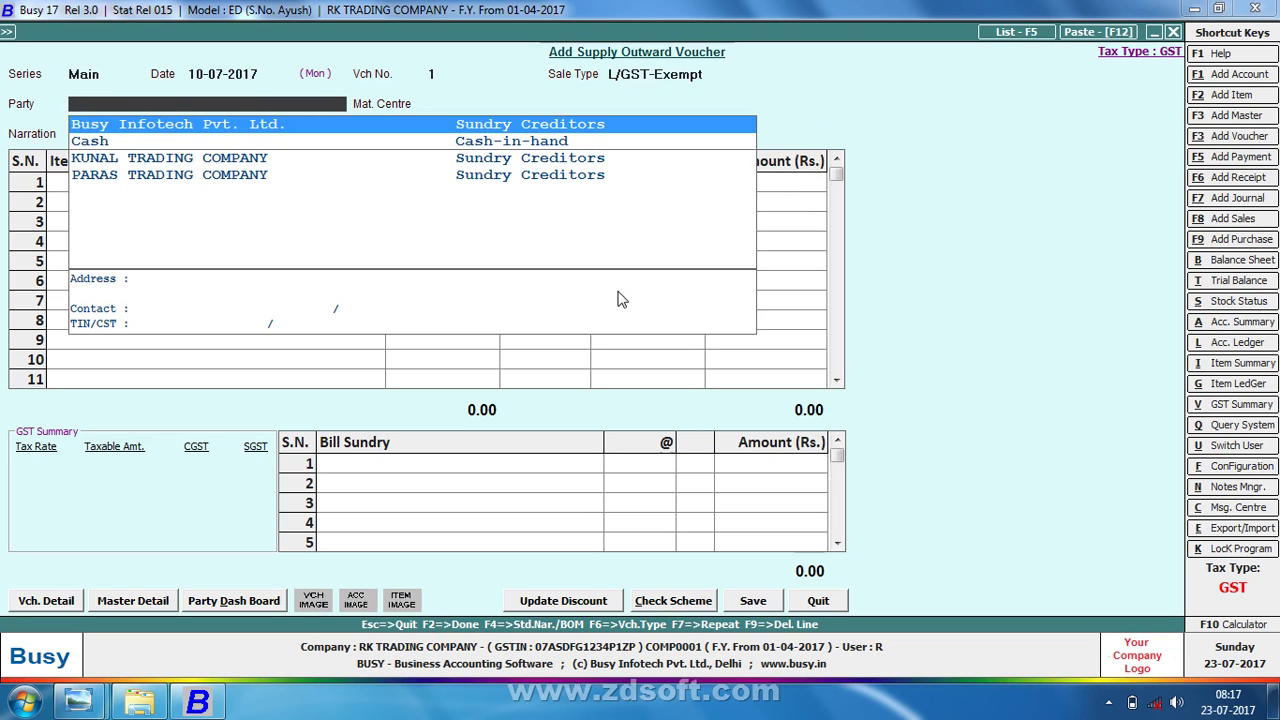
{"action": "key", "text": "alt+c"}
{"action": "key", "text": "alt+Tab"}
{"action": "key", "text": "alt+Tab"}
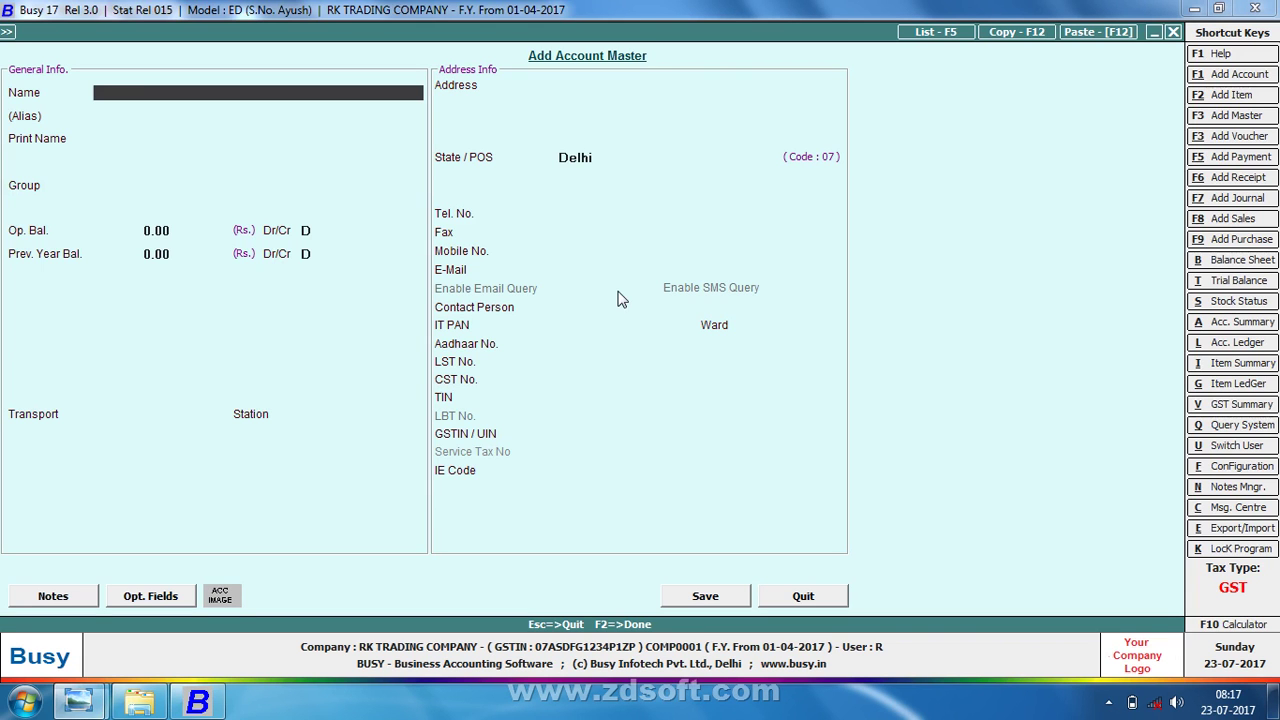
- Name the new account STAR ELECTRONIC PRIVATE LIMITED COM under Sundry Debtors, with bill-by-bill off
{"action": "type", "text": "STAR ELE"}
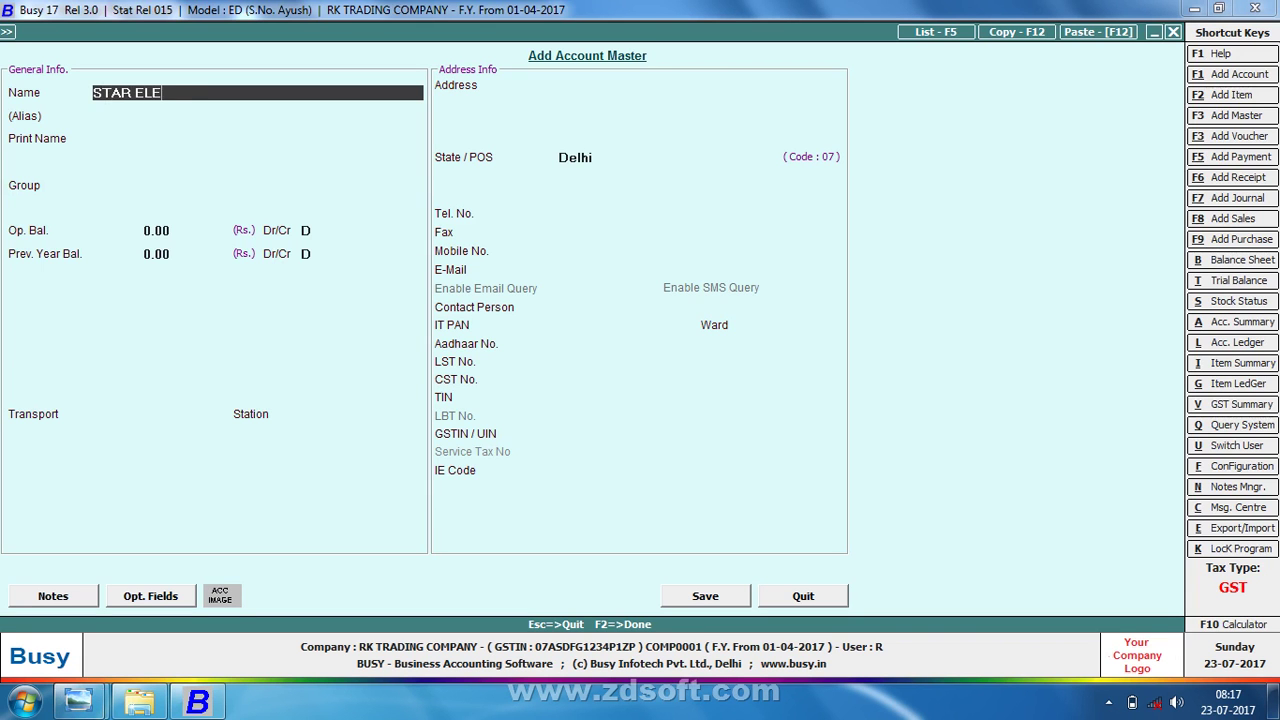
{"action": "type", "text": "CTRONIC PRIVATE"}
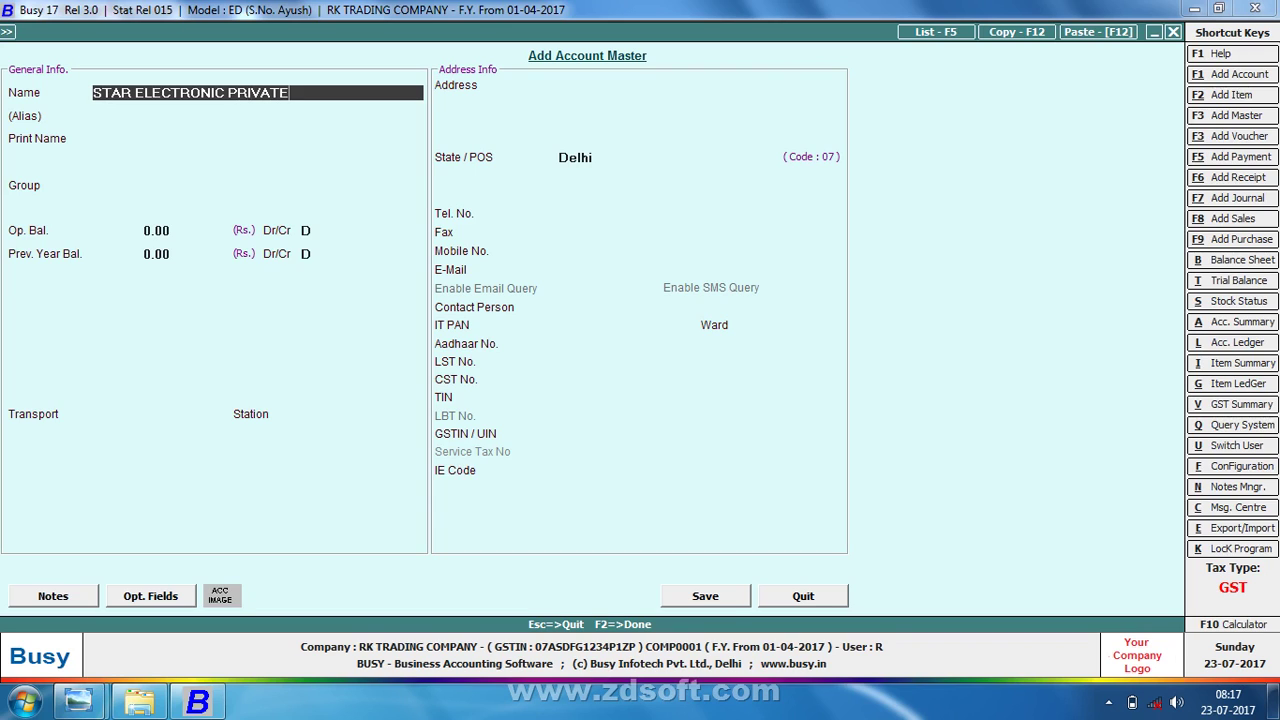
{"action": "key", "text": "BackSpace"}
{"action": "type", "text": "E LIMITED COM"}
{"action": "key", "text": "Return"}
{"action": "key", "text": "Return"}
{"action": "type", "text": "SUN"}
{"action": "key", "text": "Down"}
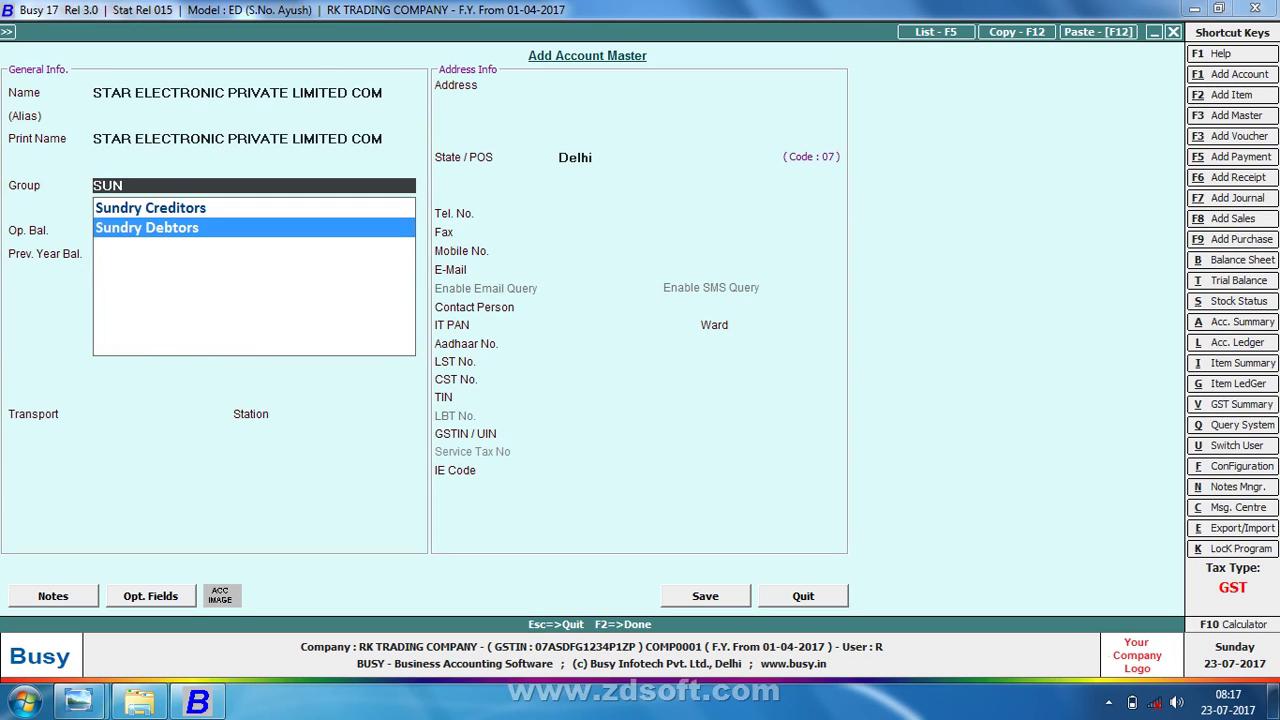
{"action": "key", "text": "Return"}
{"action": "key", "text": "Return"}
{"action": "key", "text": "Return"}
{"action": "key", "text": "Return"}
{"action": "key", "text": "Return"}
{"action": "key", "text": "n"}
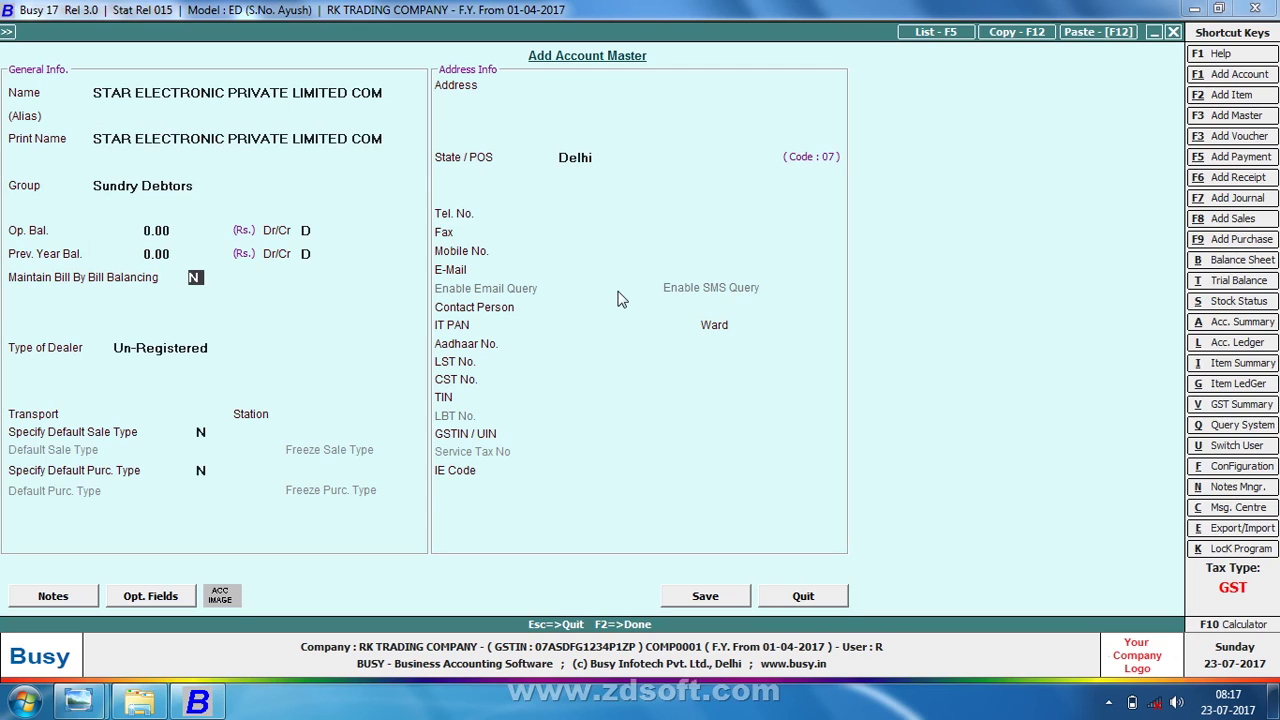
{"action": "key", "text": "Return"}
- Make the party a Registered dealer, enter its GSTIN/UIN and save the account
{"action": "key", "text": "Up"}
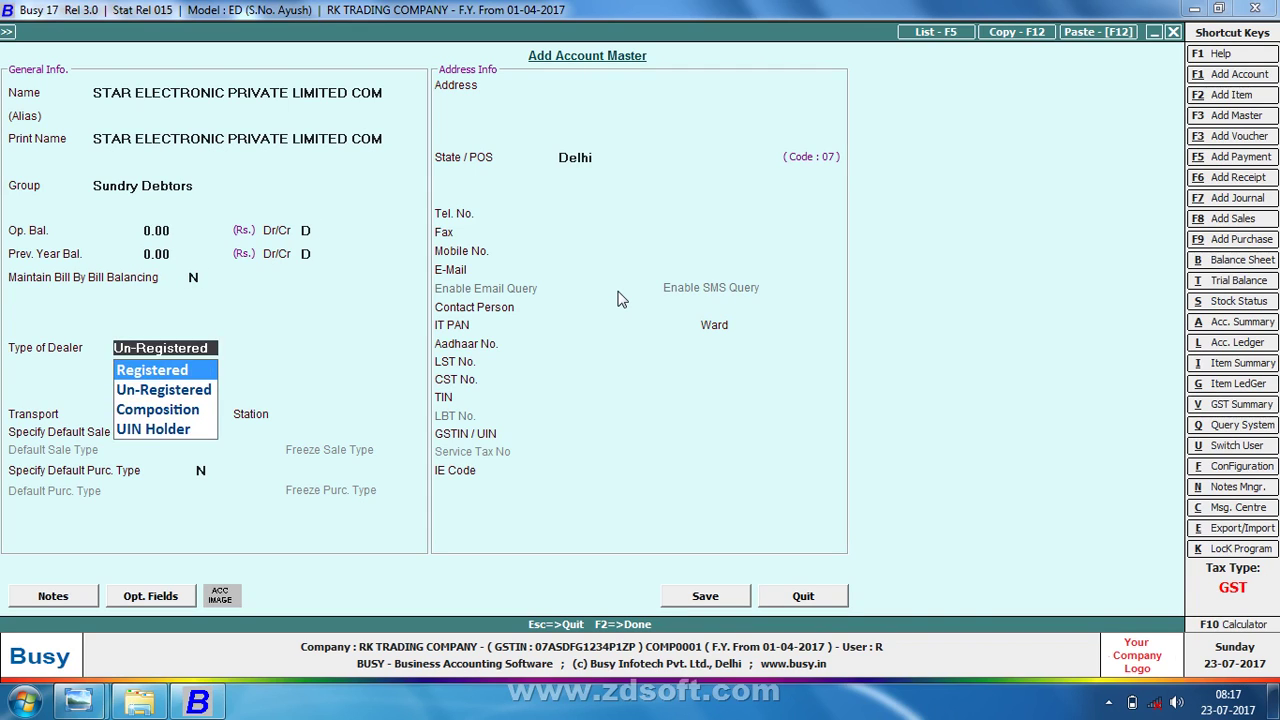
{"action": "key", "text": "Return"}
{"action": "key", "text": "Return"}
{"action": "key", "text": "Return"}
{"action": "key", "text": "Return"}
{"action": "key", "text": "Return"}
{"action": "key", "text": "Return"}
{"action": "key", "text": "Return"}
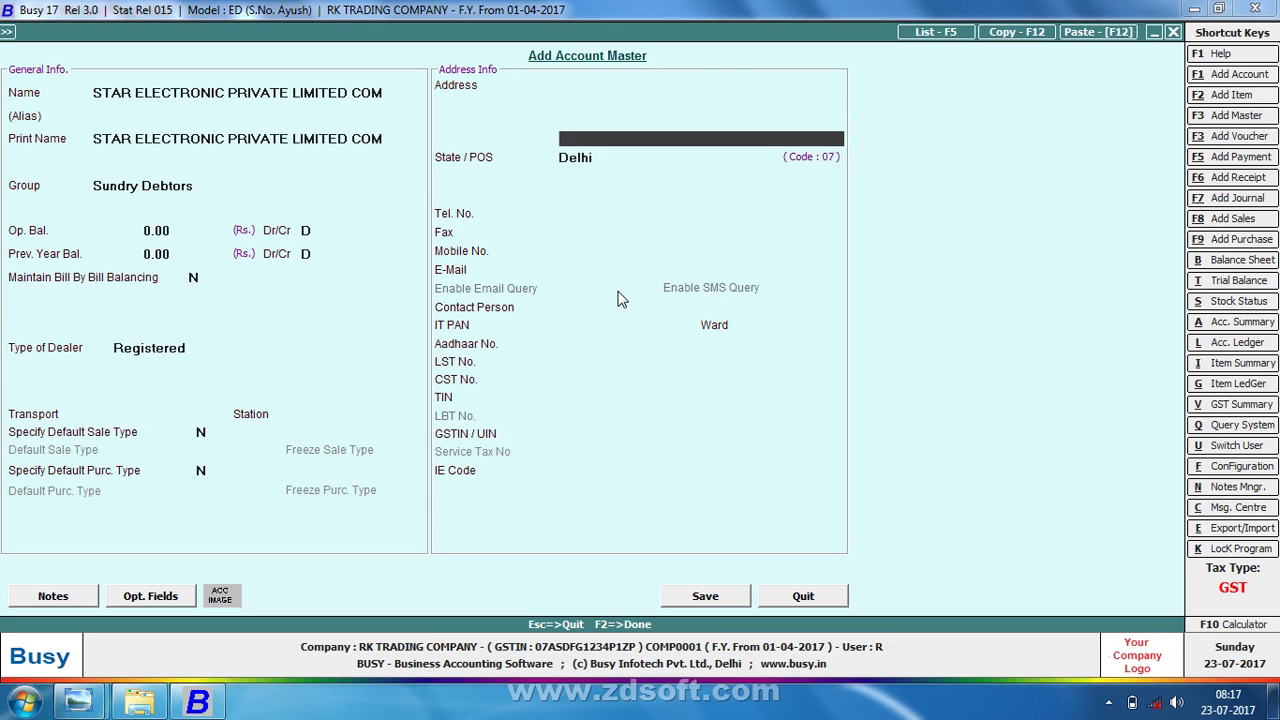
{"action": "key", "text": "Return"}
{"action": "key", "text": "alt+Tab"}
{"action": "key", "text": "alt+Tab"}
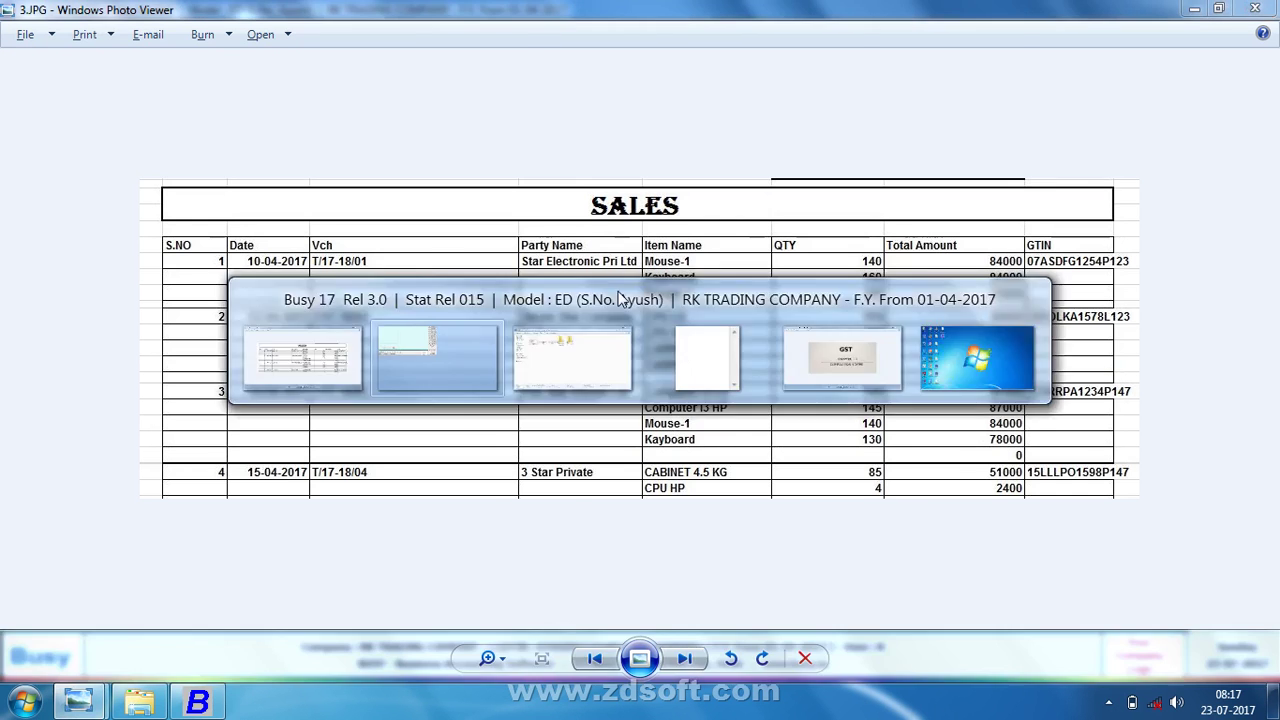
{"action": "key", "text": "Return"}
{"action": "key", "text": "Return"}
{"action": "key", "text": "Return"}
{"action": "key", "text": "Return"}
{"action": "key", "text": "Return"}
{"action": "key", "text": "Return"}
{"action": "key", "text": "Return"}
{"action": "key", "text": "Return"}
{"action": "key", "text": "Return"}
{"action": "key", "text": "Return"}
{"action": "key", "text": "Return"}
{"action": "key", "text": "Return"}
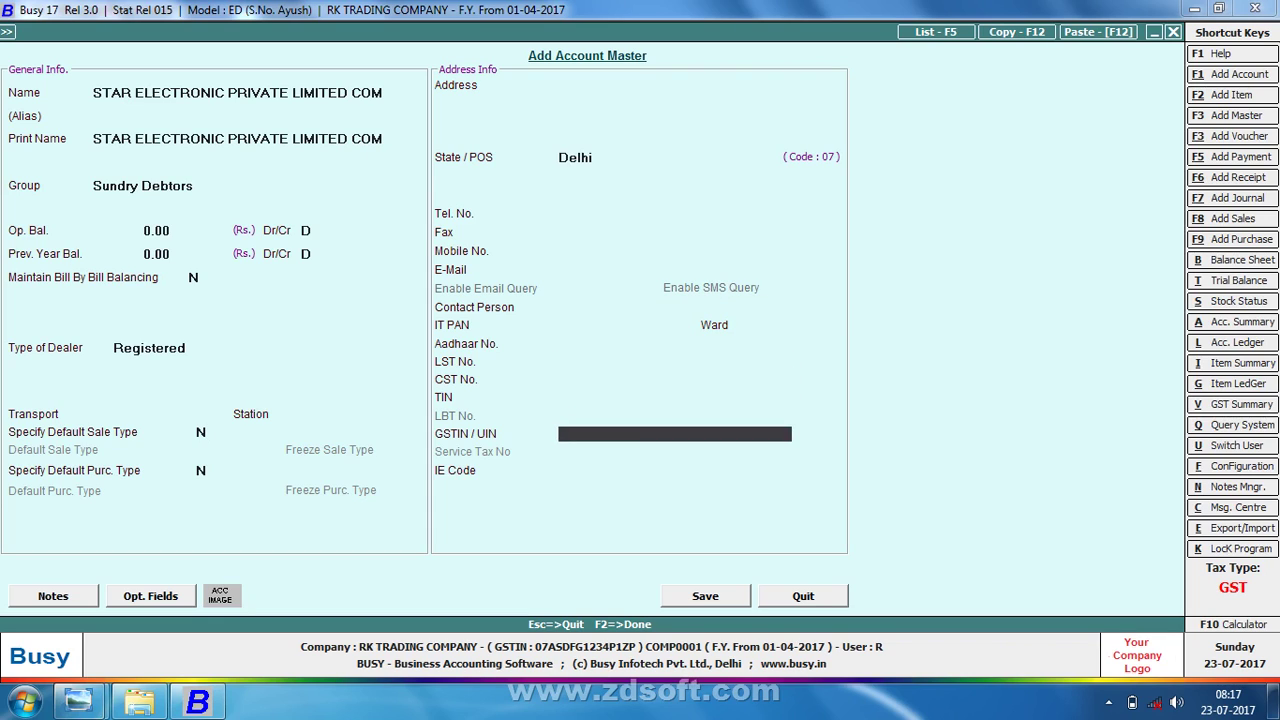
{"action": "type", "text": "07ASDFG1234"}
{"action": "key", "text": "BackSpace"}
{"action": "key", "text": "BackSpace"}
{"action": "key", "text": "BackSpace"}
{"action": "key", "text": "BackSpace"}
{"action": "key", "text": "BackSpace"}
{"action": "type", "text": "O1234P1"}
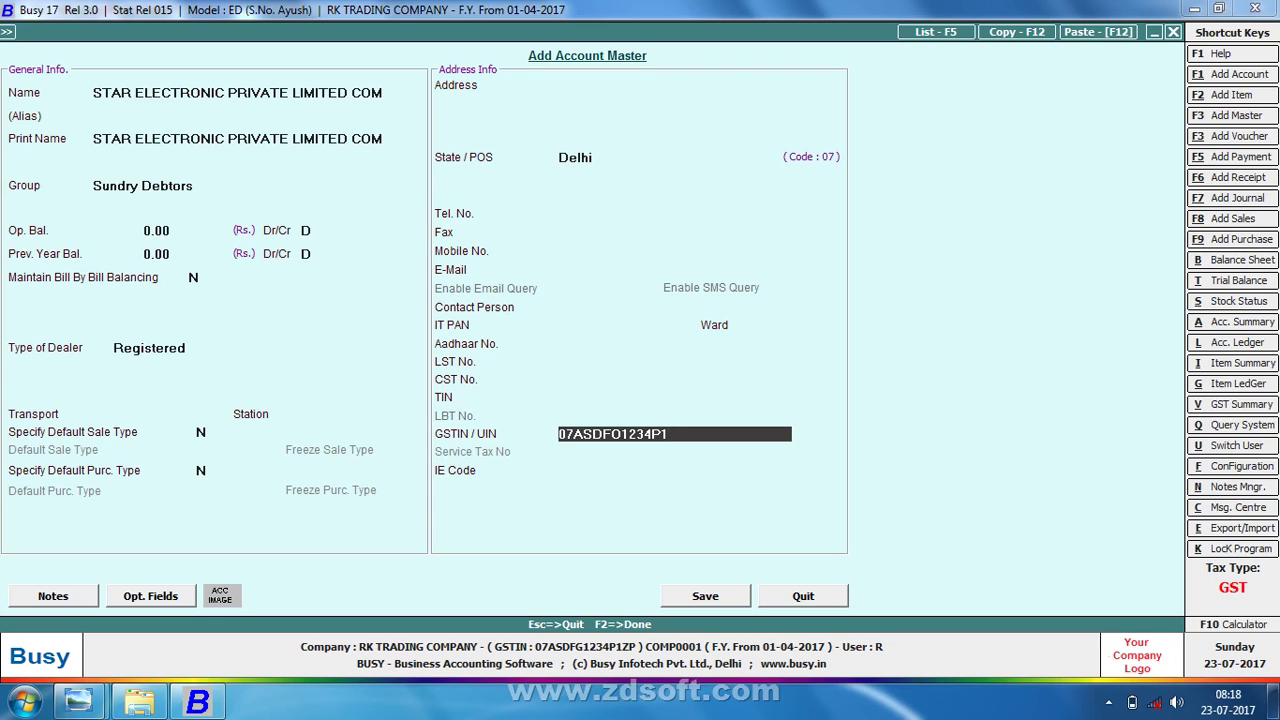
{"action": "type", "text": "Z"}
{"action": "type", "text": "P"}
{"action": "key", "text": "Return"}
{"action": "key", "text": "Return"}
{"action": "key", "text": "Return"}
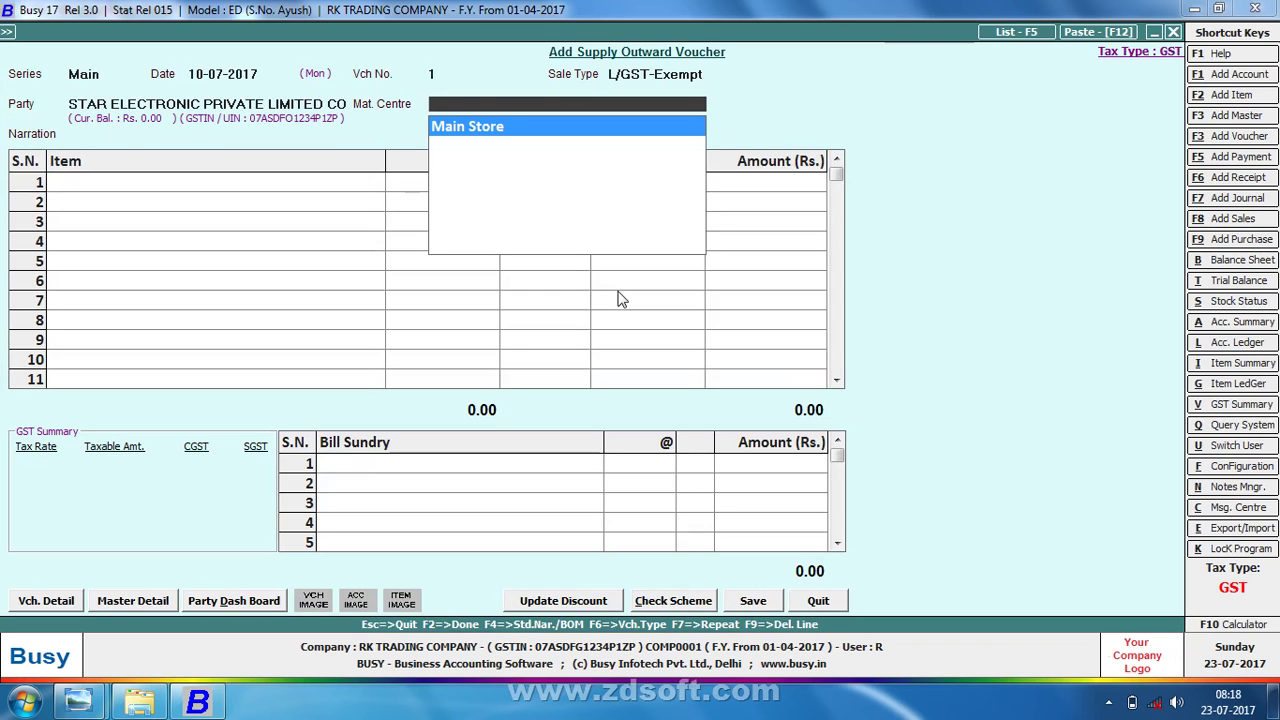
- Bill 10 Pcs of KAYBOARD-1 at 600 from Main Store, totalling 6,000.00, and save the voucher
{"action": "key", "text": "Return"}
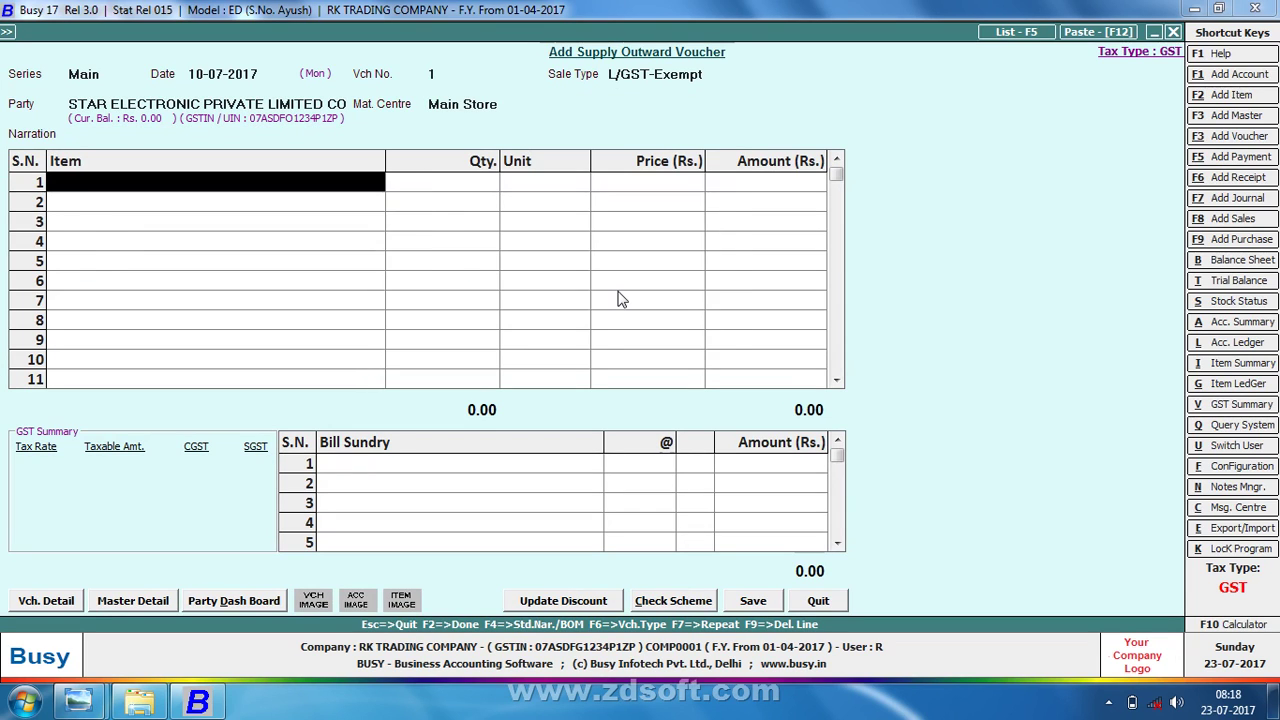
{"action": "key", "text": "Down"}
{"action": "key", "text": "Down"}
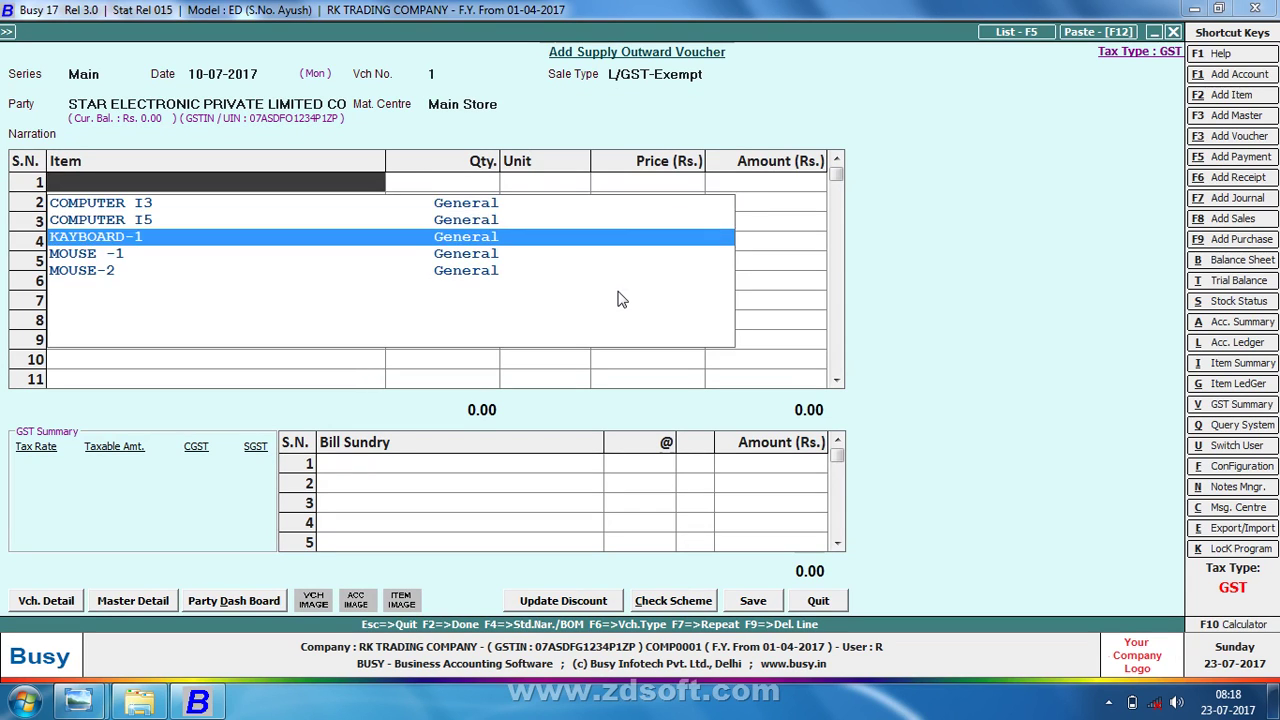
{"action": "key", "text": "Return"}
{"action": "type", "text": "10"}
{"action": "key", "text": "Return"}
{"action": "key", "text": "Return"}
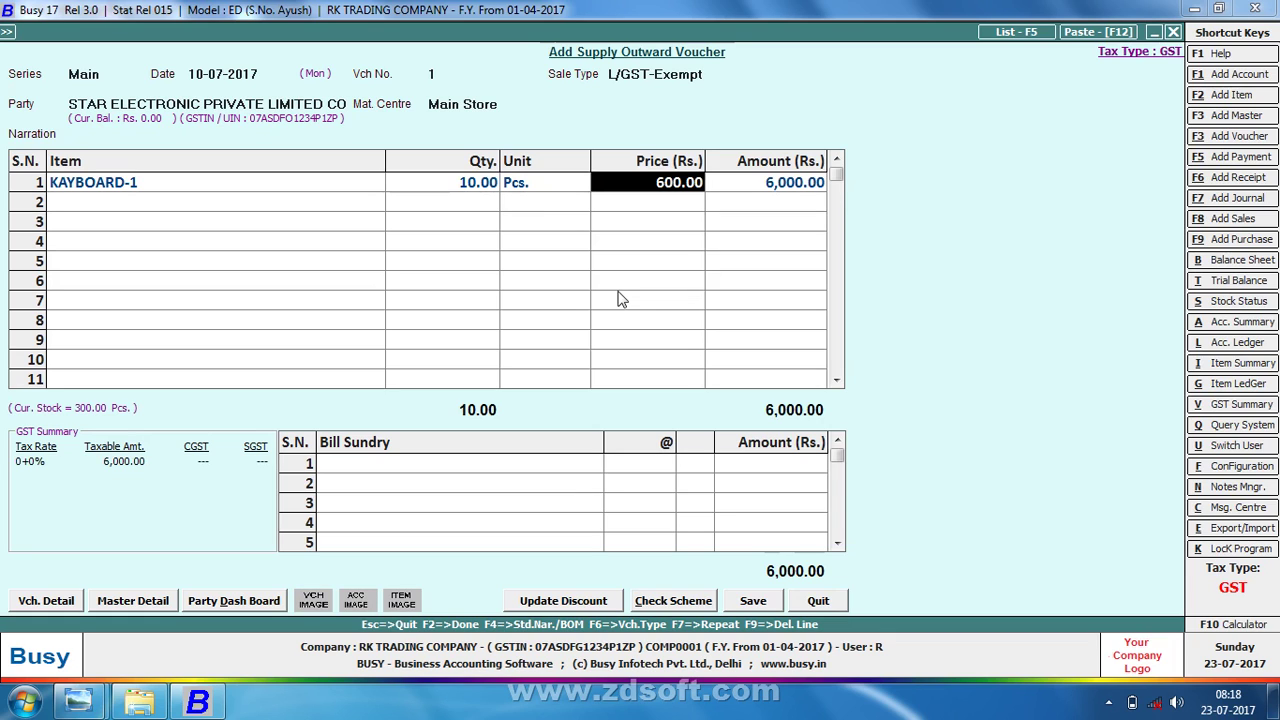
{"action": "key", "text": "Return"}
{"action": "key", "text": "Return"}
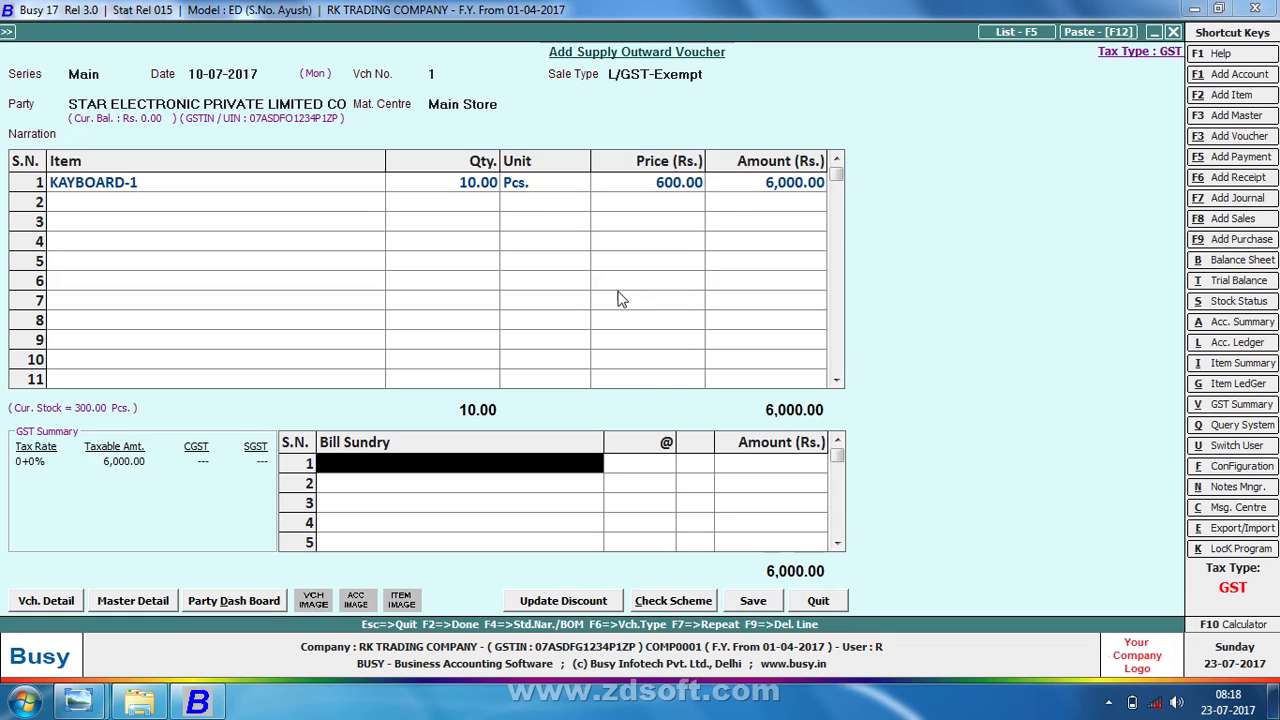
{"action": "key", "text": "Return"}
{"action": "key", "text": "Return"}
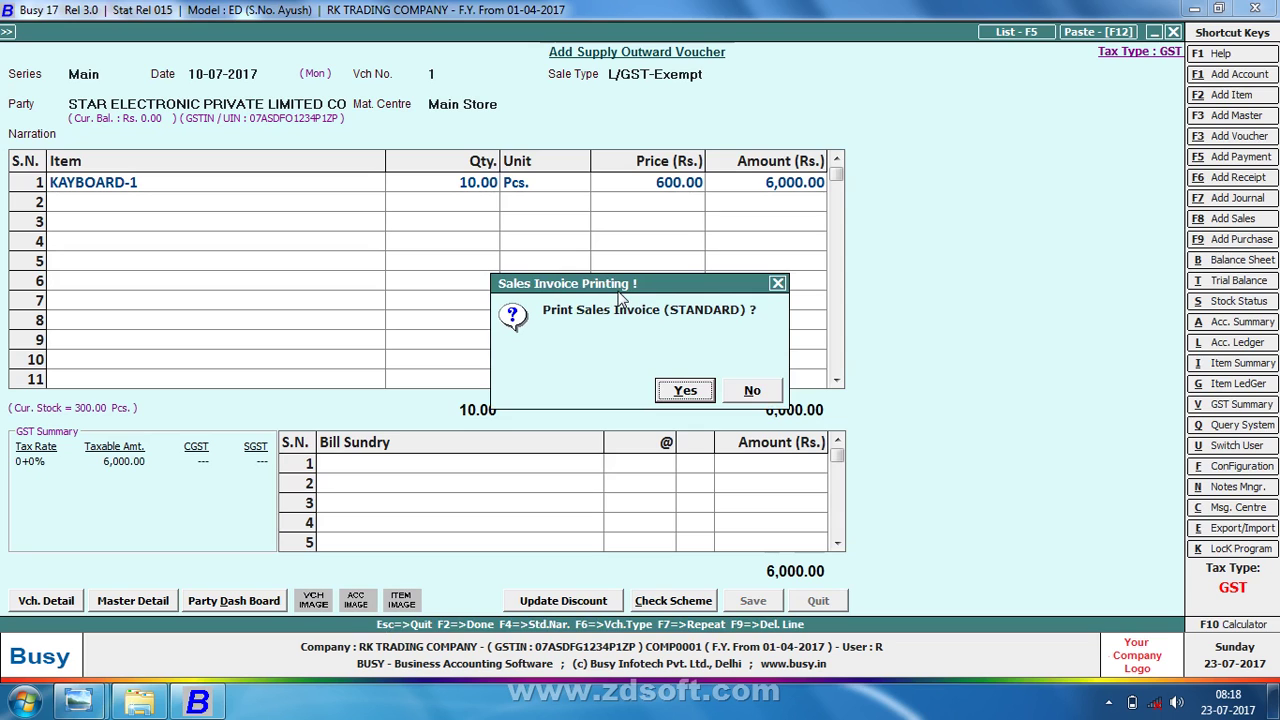
- Preview the invoice in the STANDARD format, saving the standard format configuration
{"action": "key", "text": "Return"}
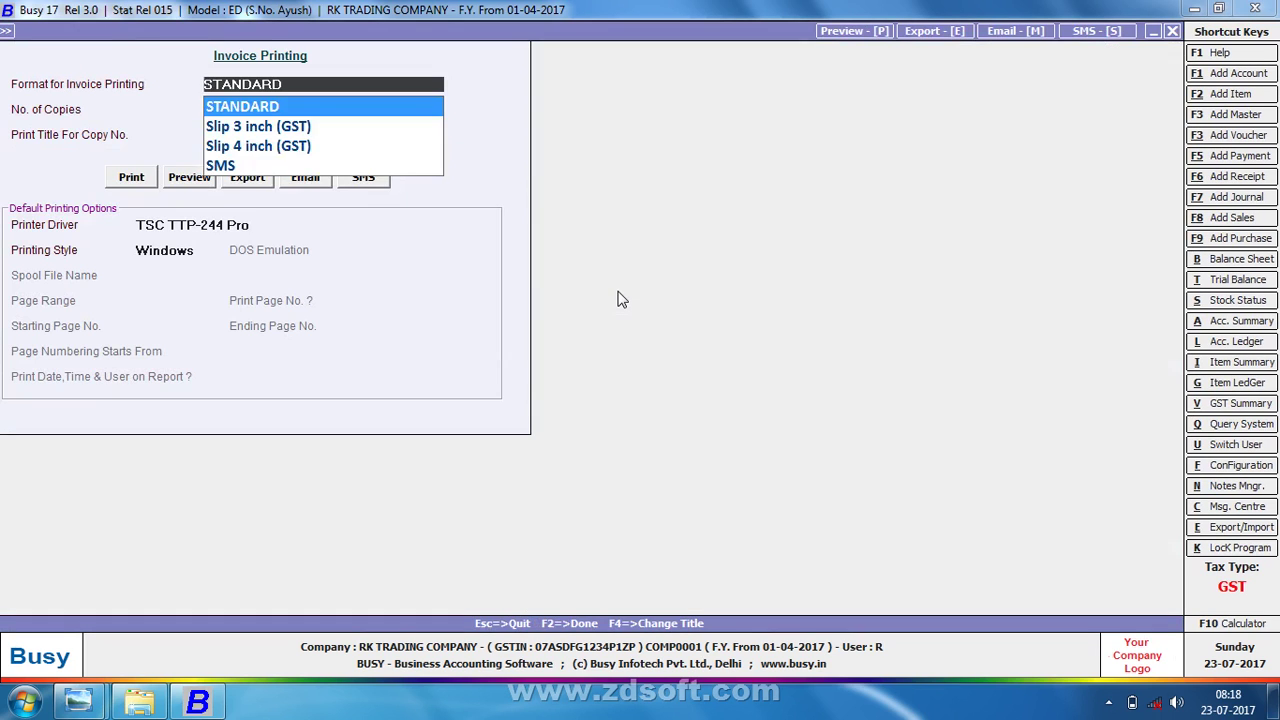
{"action": "key", "text": "Return"}
{"action": "key", "text": "Return"}
{"action": "key", "text": "Return"}
{"action": "key", "text": "p"}
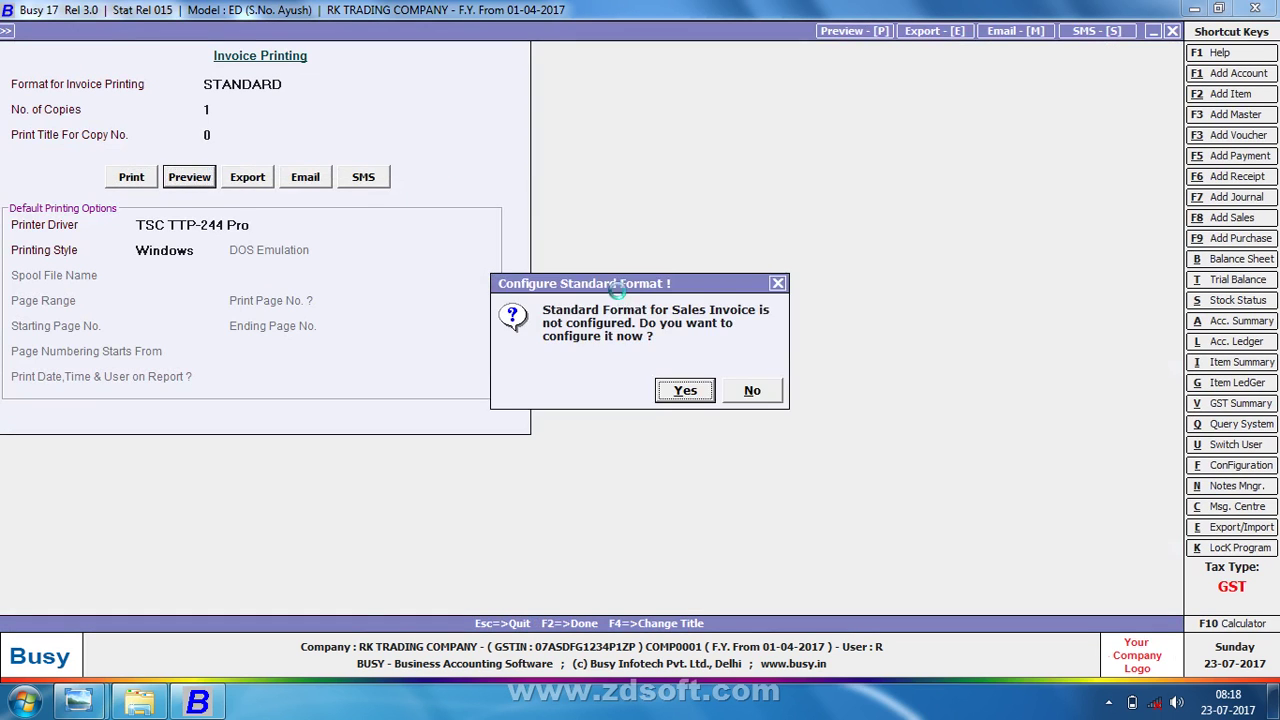
{"action": "key", "text": "Return"}
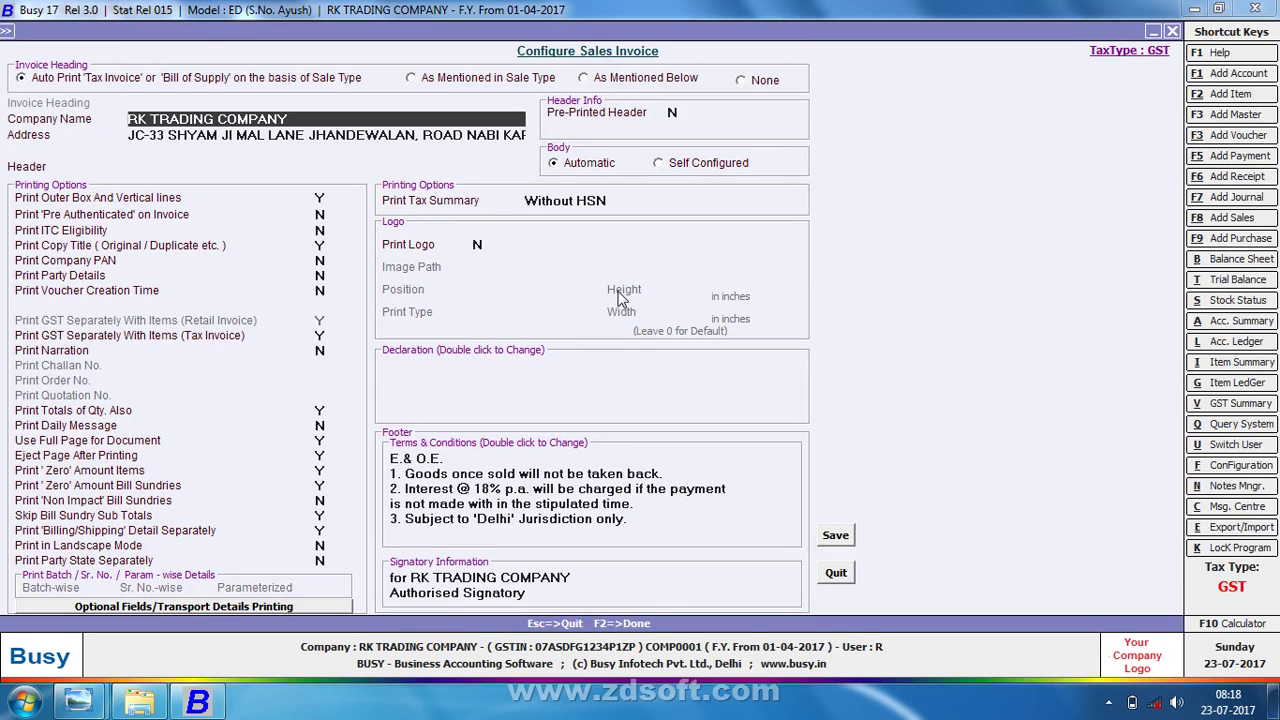
{"action": "key", "text": "F2"}
{"action": "key", "text": "Return"}
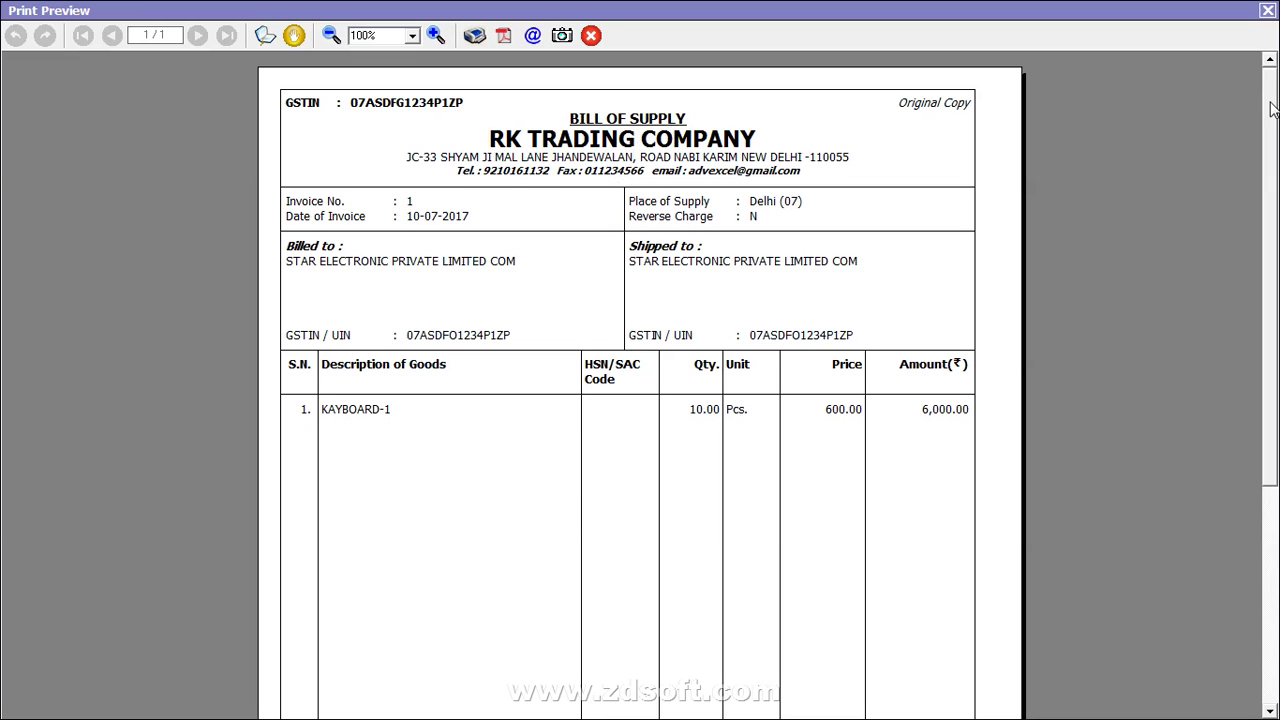
- Scroll up to the Bill of Supply header, then close the preview
{"action": "left_click_drag", "start_coordinate": [1272, 110], "coordinate": [1272, 363]}
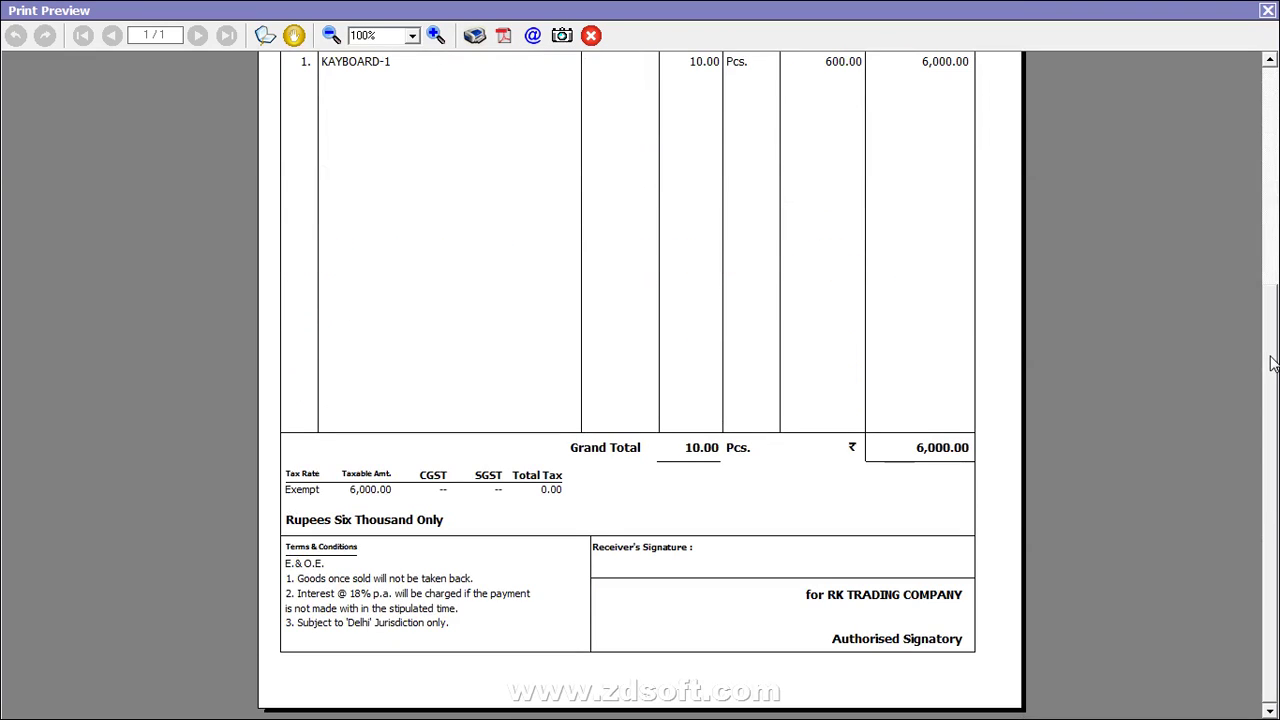
{"action": "scroll", "coordinate": [1272, 363], "scroll_direction": "up", "scroll_amount": 3}
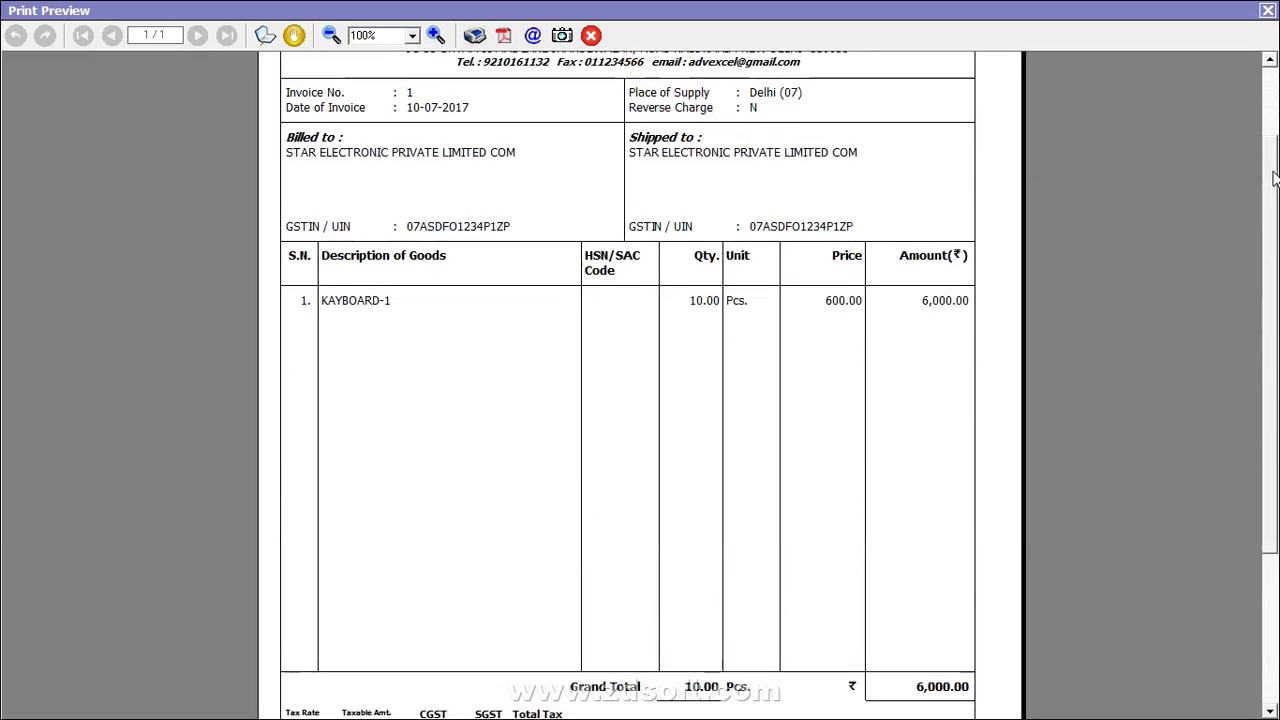
{"action": "scroll", "coordinate": [1272, 363], "scroll_direction": "down", "scroll_amount": 3}
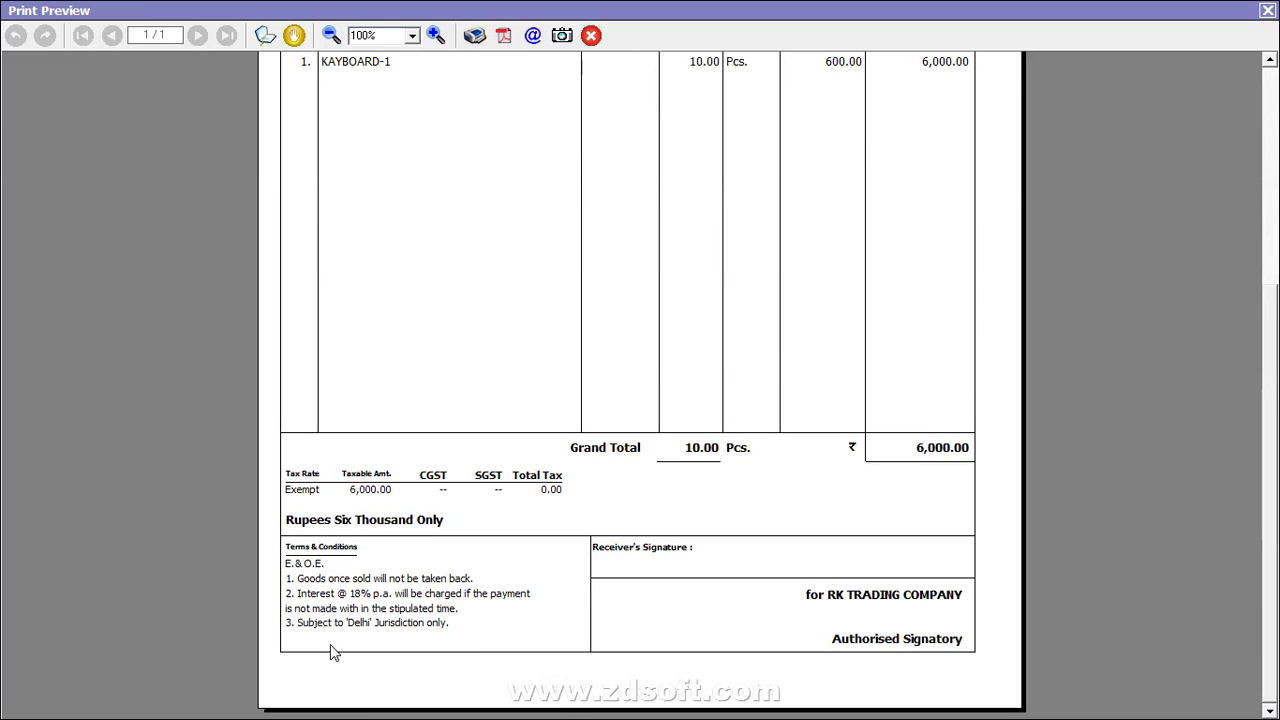
{"action": "scroll", "coordinate": [1270, 63], "scroll_direction": "up", "scroll_amount": 3}
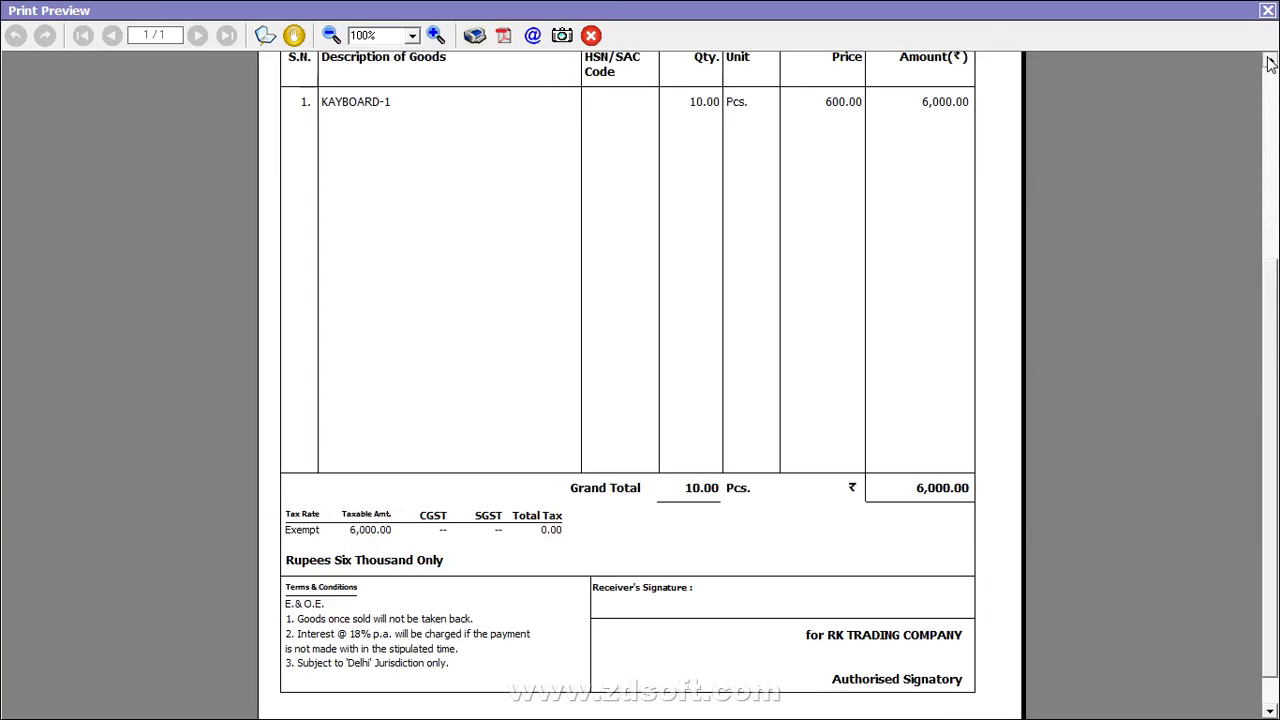
{"action": "scroll", "coordinate": [1270, 63], "scroll_direction": "up", "scroll_amount": 5}
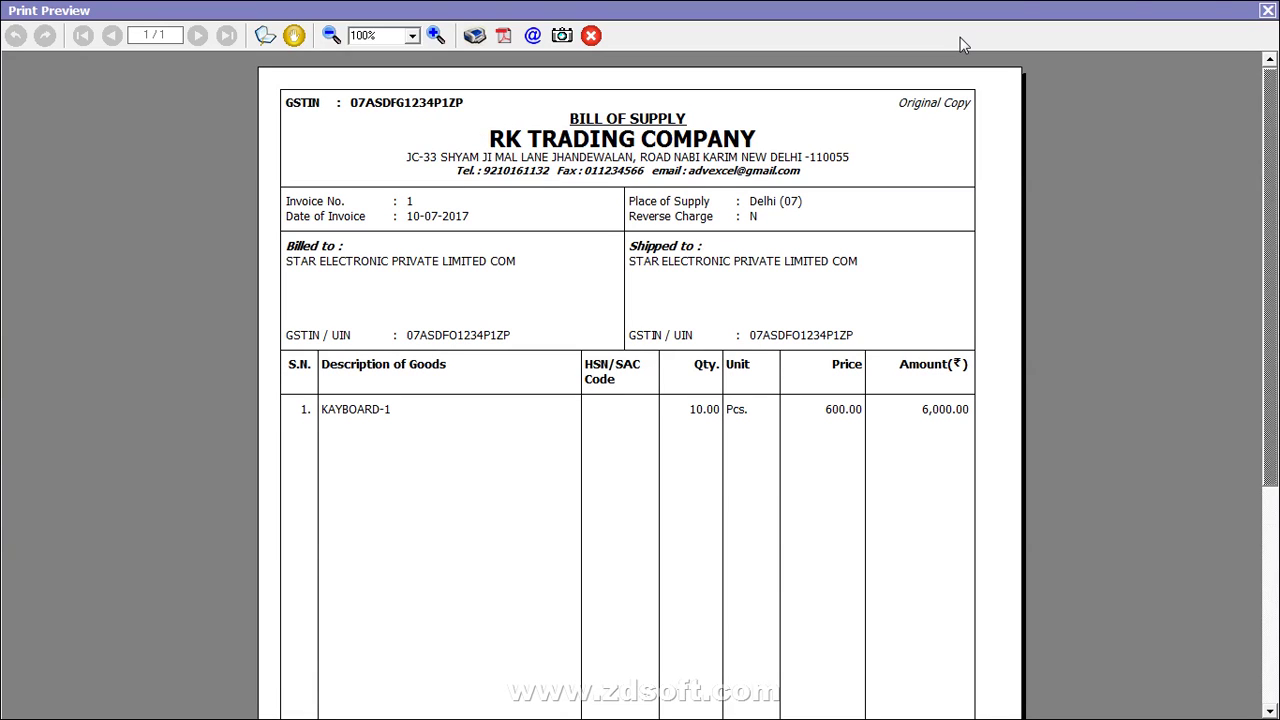
{"action": "left_click", "coordinate": [1268, 11]}
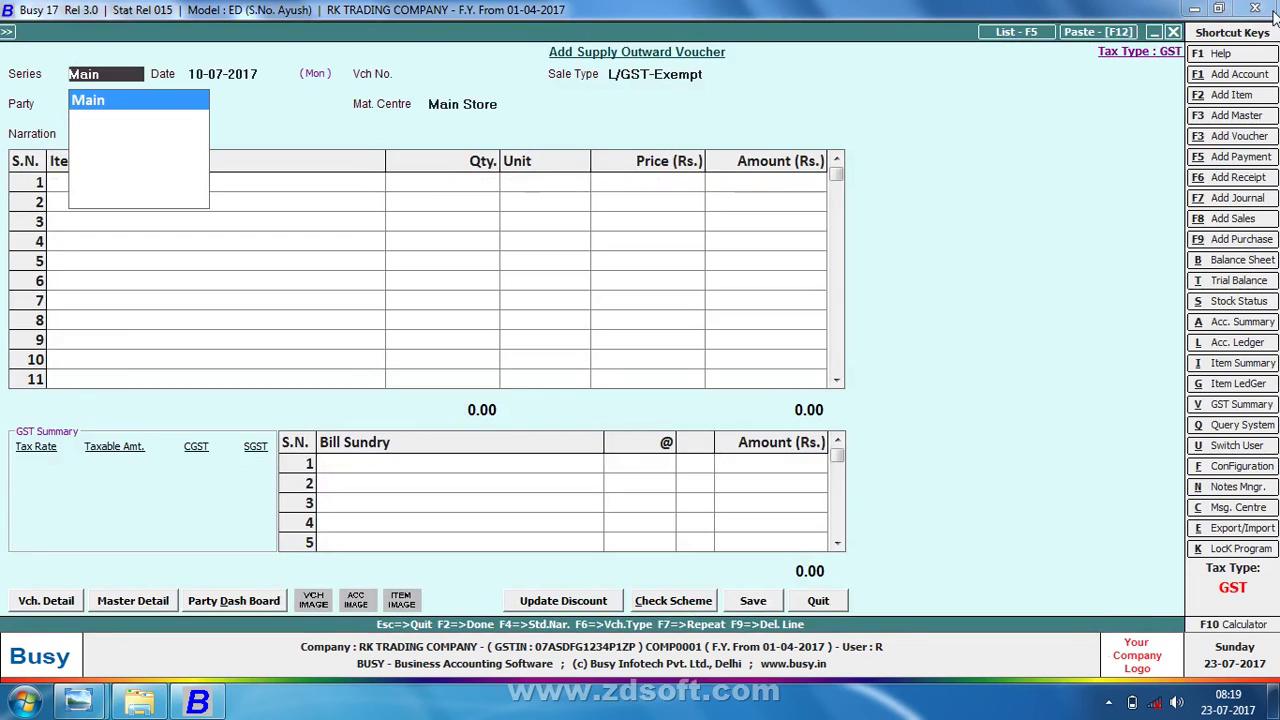
- Quit the blank voucher and expand GST Reports (Beta) in the Display menu
{"action": "key", "text": "Escape"}
{"action": "key", "text": "Right"}
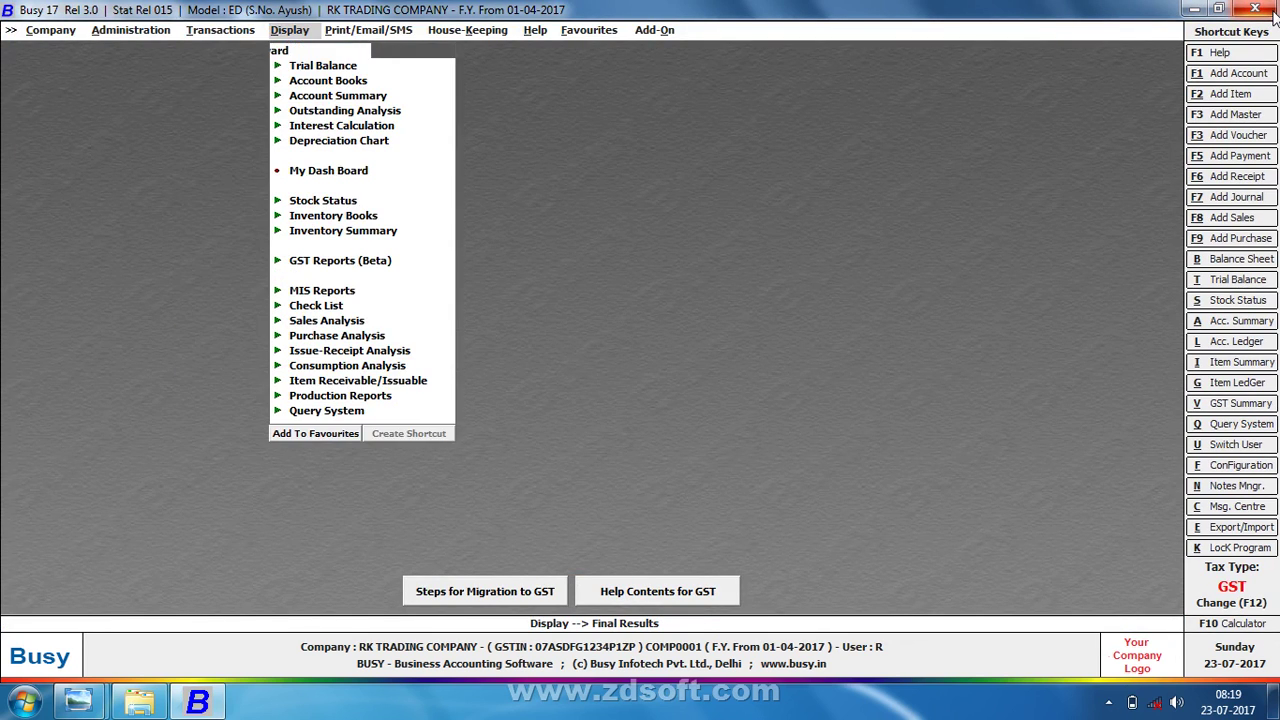
{"action": "key", "text": "Left"}
{"action": "key", "text": "Right"}
{"action": "key", "text": "Down"}
{"action": "key", "text": "Down"}
{"action": "key", "text": "Down"}
{"action": "key", "text": "Down"}
{"action": "key", "text": "Down"}
{"action": "key", "text": "Down"}
{"action": "key", "text": "Down"}
{"action": "key", "text": "Down"}
{"action": "key", "text": "Down"}
{"action": "key", "text": "Down"}
{"action": "key", "text": "Down"}
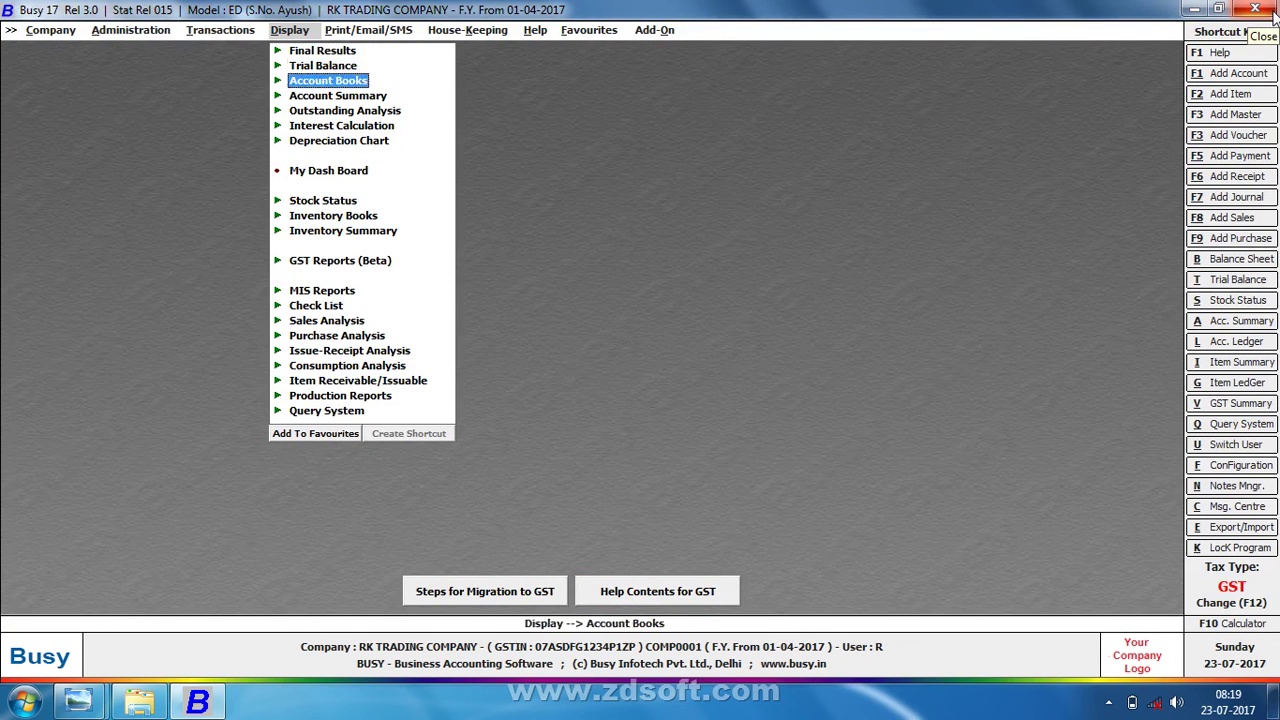
{"action": "key", "text": "Return"}
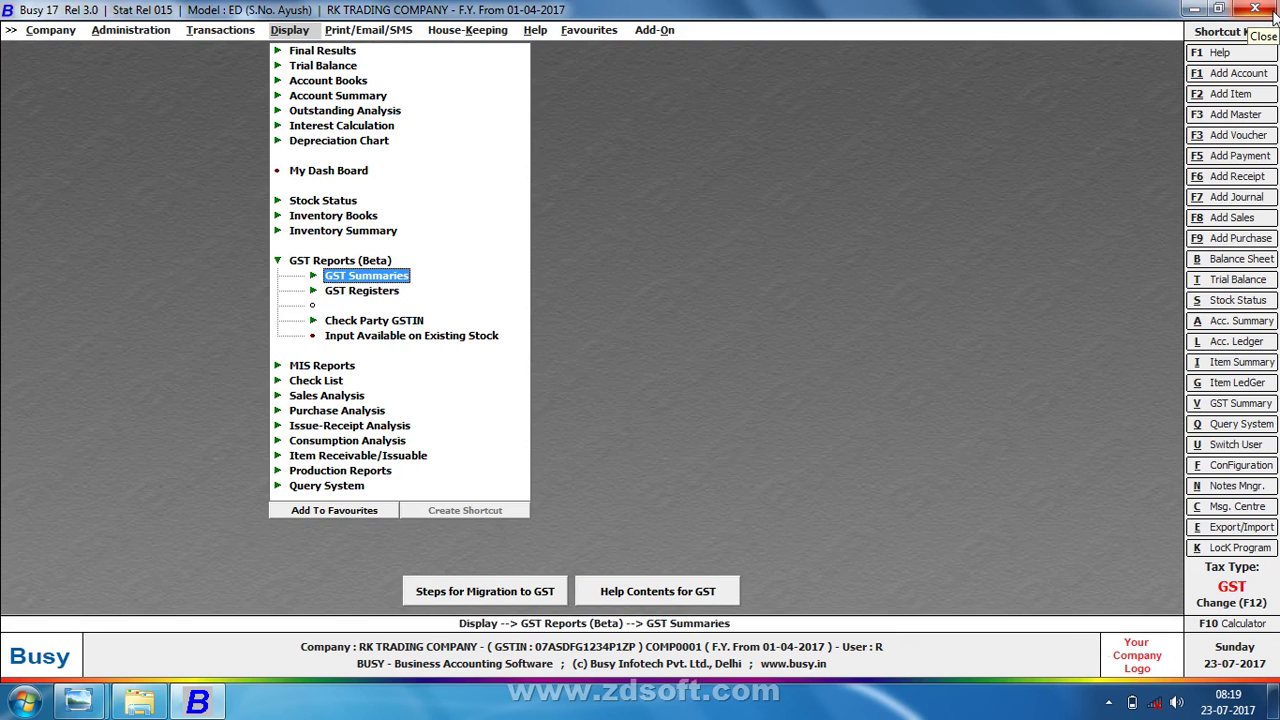
- Open GST Summaries > GST Summary for the period 01-04-2017 to 10-07-2017
{"action": "key", "text": "Down"}
{"action": "key", "text": "Return"}
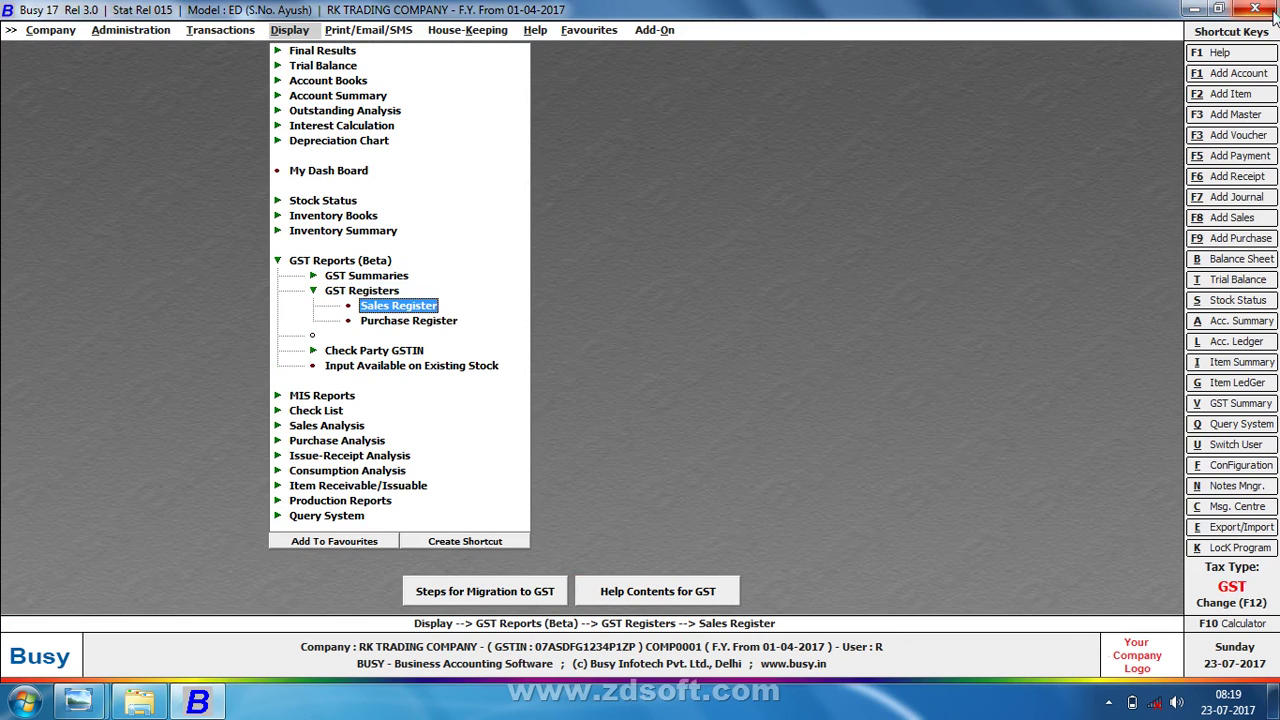
{"action": "key", "text": "Down"}
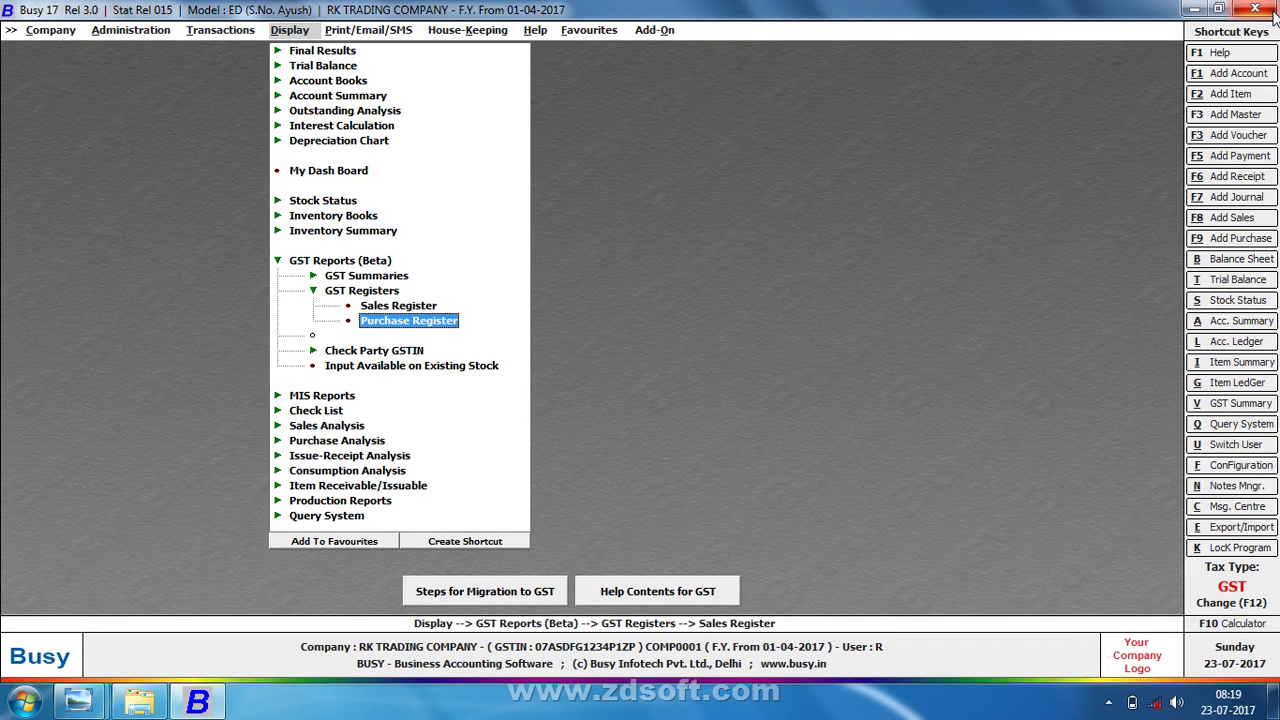
{"action": "key", "text": "Escape"}
{"action": "key", "text": "Up"}
{"action": "key", "text": "Return"}
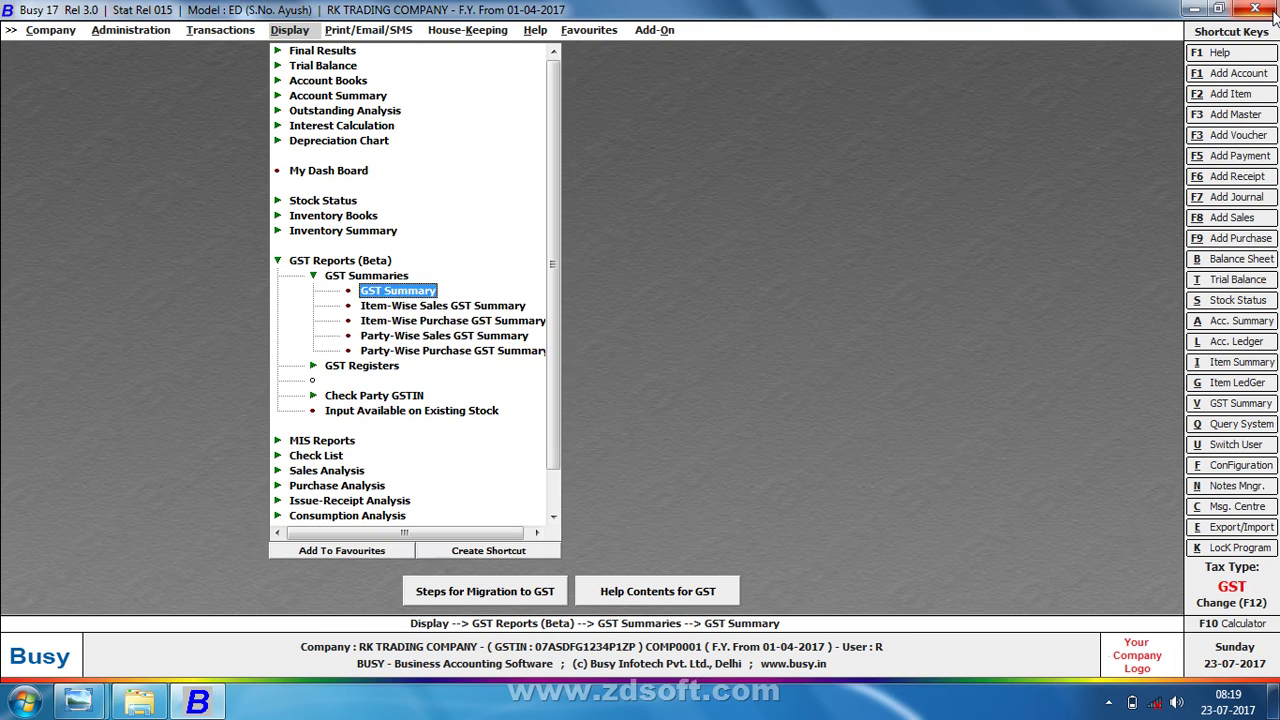
{"action": "key", "text": "Return"}
{"action": "key", "text": "Return"}
{"action": "key", "text": "Return"}
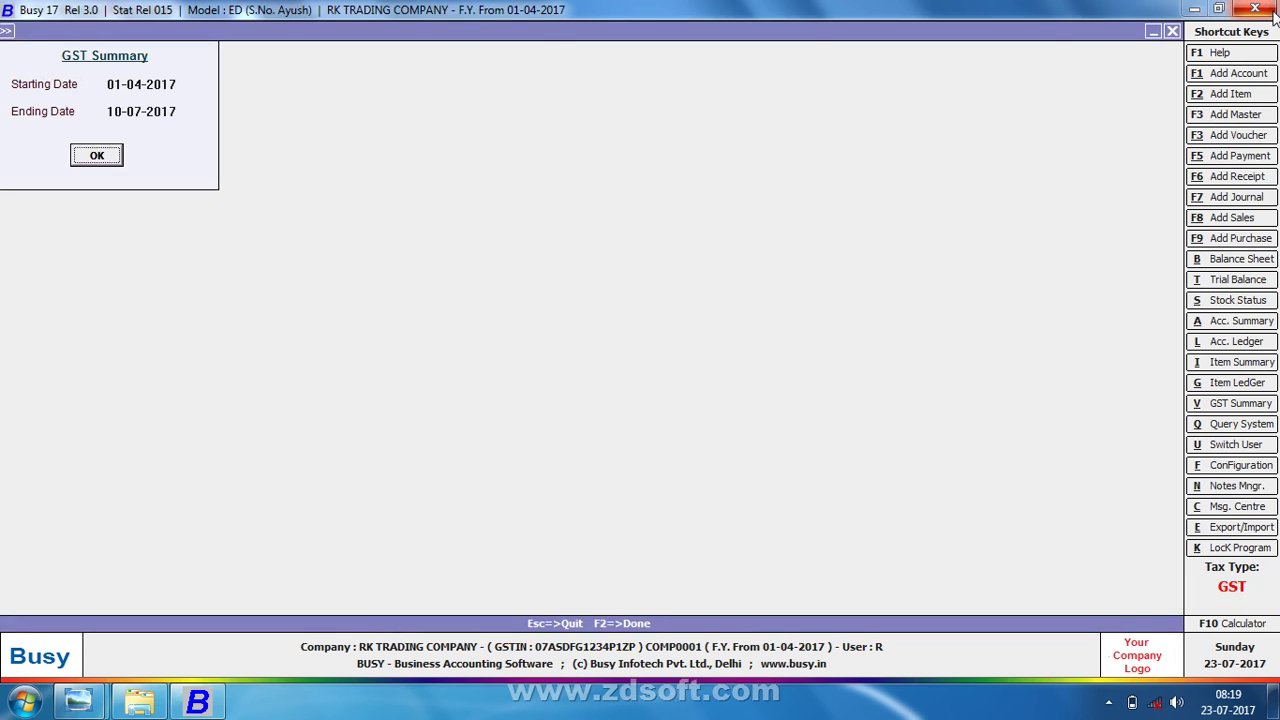
{"action": "key", "text": "Return"}
- Review the Input GST (Local) totals and the Output GST section showing 6,000.00 exempt
{"action": "key", "text": "Down"}
{"action": "key", "text": "Down"}
{"action": "key", "text": "Down"}
{"action": "key", "text": "Down"}
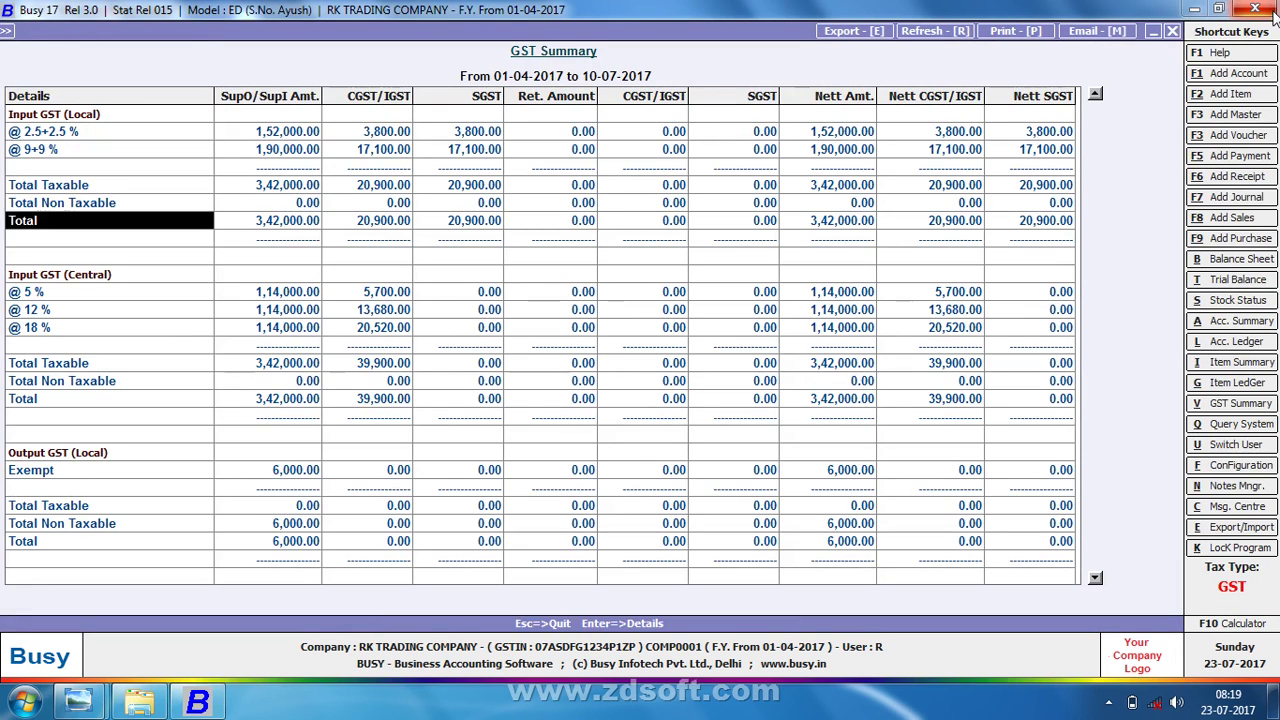
{"action": "key", "text": "Right"}
{"action": "key", "text": "Right"}
{"action": "key", "text": "Right"}
{"action": "key", "text": "Down"}
{"action": "key", "text": "Down"}
{"action": "key", "text": "Down"}
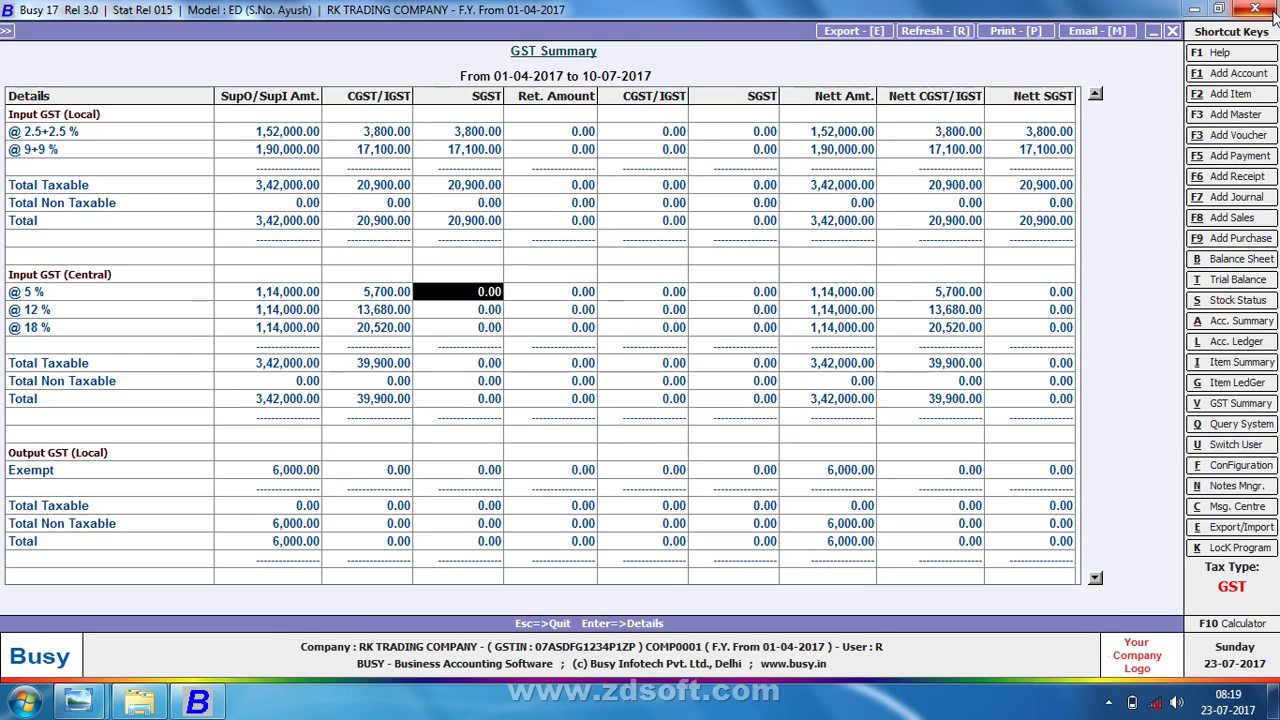
{"action": "key", "text": "Down"}
{"action": "key", "text": "Down"}
{"action": "key", "text": "Down"}
{"action": "key", "text": "Down"}
{"action": "key", "text": "Down"}
{"action": "key", "text": "Left"}
{"action": "key", "text": "Down"}
{"action": "key", "text": "Down"}
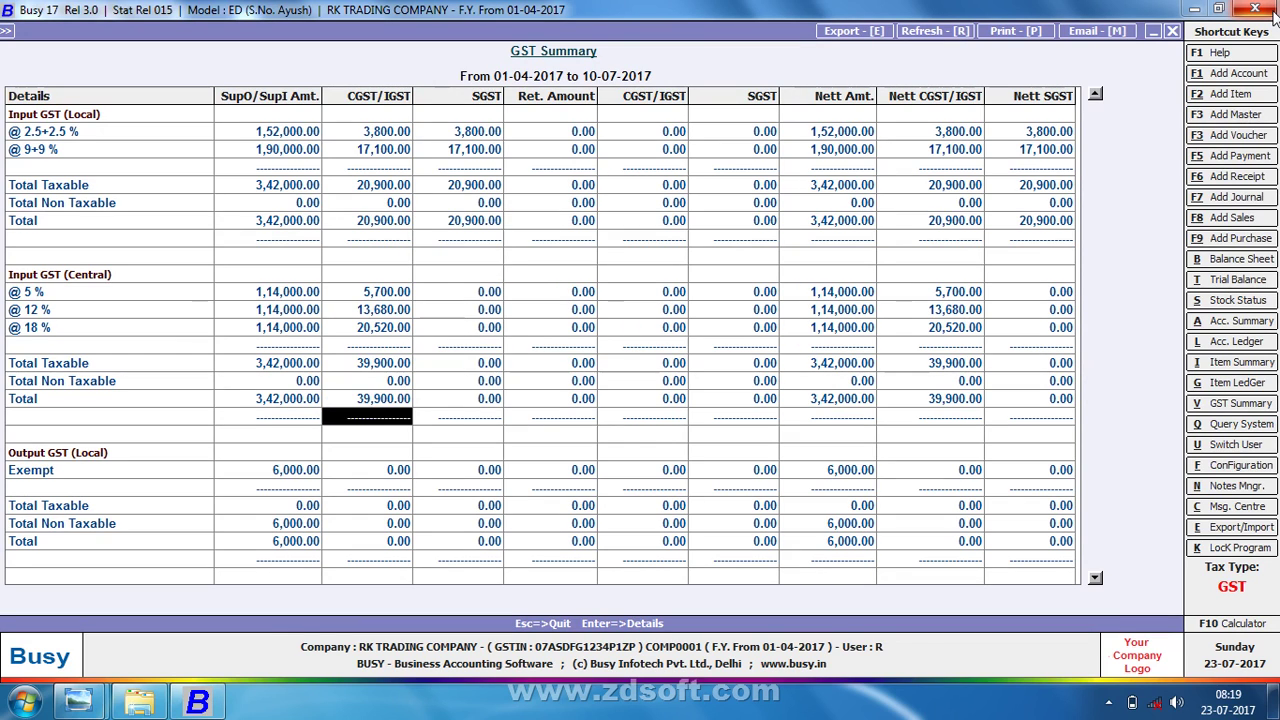
{"action": "key", "text": "Down"}
{"action": "key", "text": "Down"}
{"action": "key", "text": "Down"}
{"action": "key", "text": "Down"}
{"action": "key", "text": "Down"}
{"action": "key", "text": "Down"}
{"action": "key", "text": "Down"}
{"action": "key", "text": "Down"}
{"action": "key", "text": "Down"}
{"action": "key", "text": "Down"}
{"action": "key", "text": "Down"}
{"action": "key", "text": "Down"}
{"action": "key", "text": "Down"}
{"action": "key", "text": "Down"}
{"action": "key", "text": "Down"}
{"action": "key", "text": "Down"}
{"action": "key", "text": "Down"}
{"action": "key", "text": "Down"}
{"action": "key", "text": "Down"}
{"action": "key", "text": "Down"}
{"action": "key", "text": "Down"}
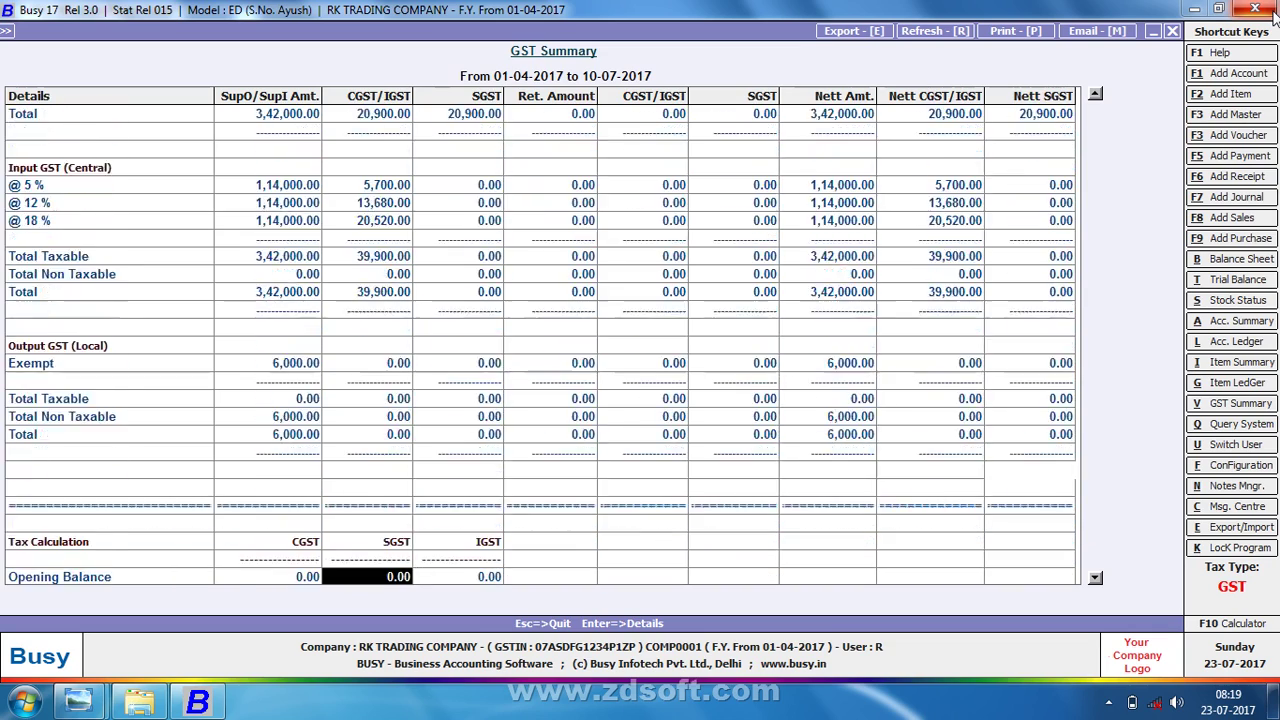
{"action": "key", "text": "Down"}
{"action": "key", "text": "Down"}
{"action": "key", "text": "Down"}
{"action": "key", "text": "Down"}
{"action": "key", "text": "Down"}
{"action": "key", "text": "Down"}
{"action": "key", "text": "Down"}
{"action": "key", "text": "Down"}
- Compare the CGST, SGST and IGST tax payable figures, then close the GST Summary
{"action": "key", "text": "Up"}
{"action": "key", "text": "Up"}
{"action": "key", "text": "Up"}
{"action": "key", "text": "Up"}
{"action": "key", "text": "Up"}
{"action": "key", "text": "Up"}
{"action": "key", "text": "Up"}
{"action": "key", "text": "Up"}
{"action": "key", "text": "Up"}
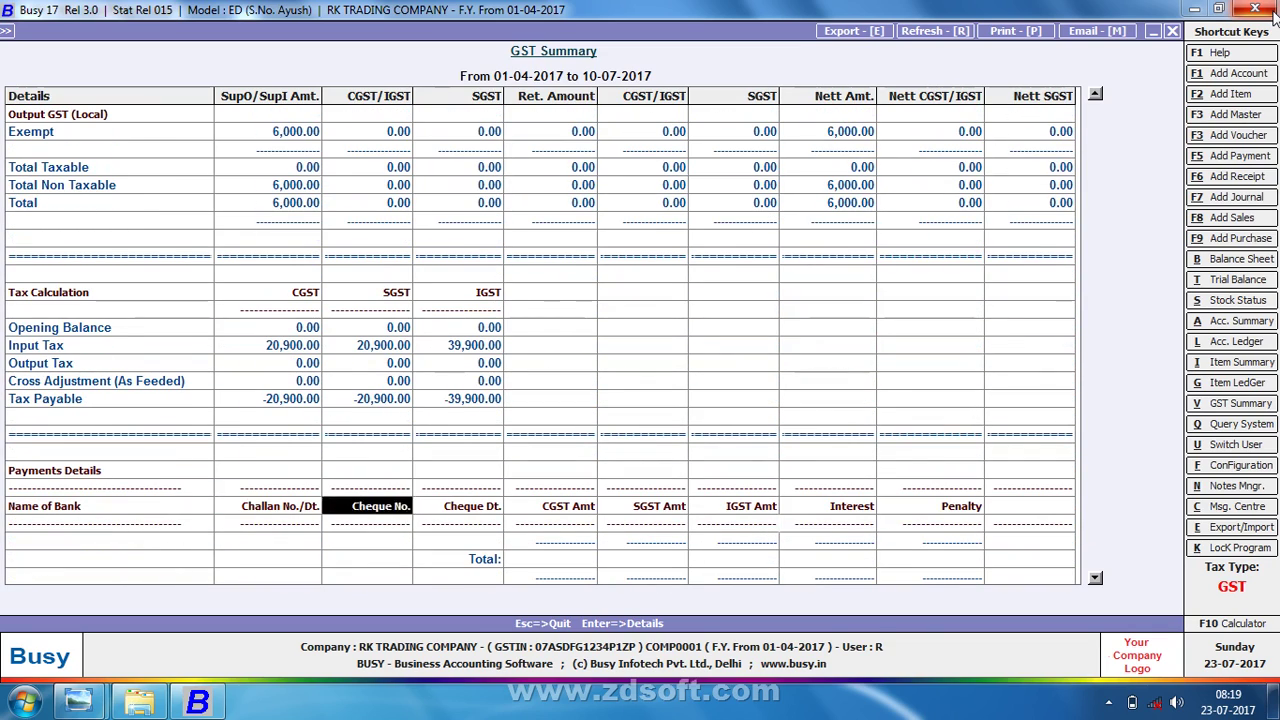
{"action": "key", "text": "Up"}
{"action": "key", "text": "Right"}
{"action": "key", "text": "Right"}
{"action": "key", "text": "Left"}
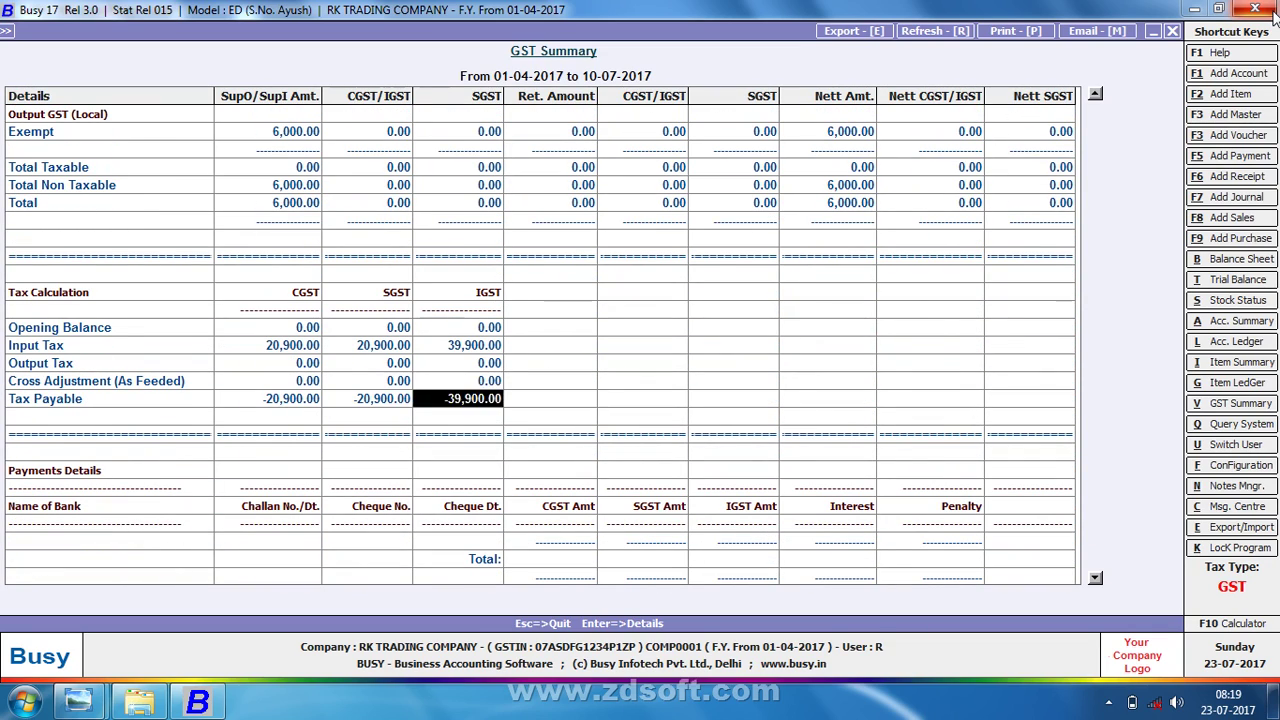
{"action": "key", "text": "Left"}
{"action": "key", "text": "Left"}
{"action": "key", "text": "Right"}
{"action": "key", "text": "Right"}
{"action": "key", "text": "Right"}
{"action": "key", "text": "Left"}
{"action": "key", "text": "Left"}
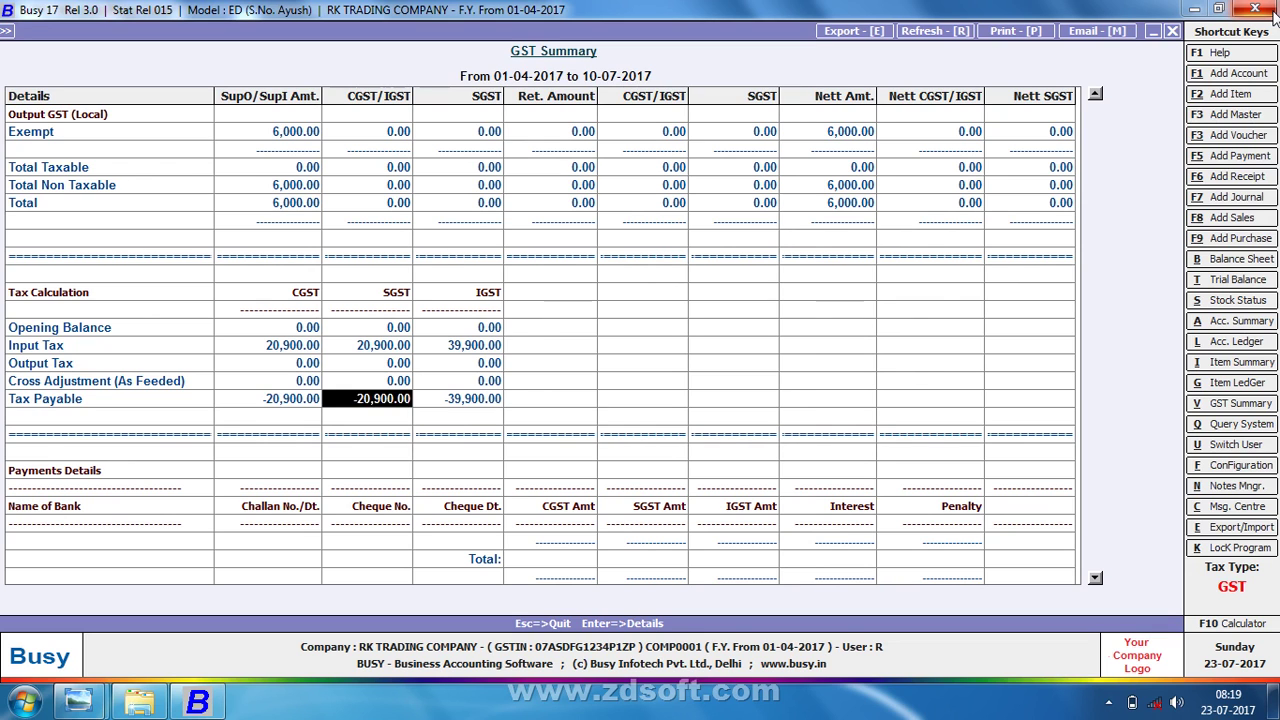
{"action": "key", "text": "Left"}
{"action": "key", "text": "Right"}
{"action": "key", "text": "Right"}
{"action": "key", "text": "Right"}
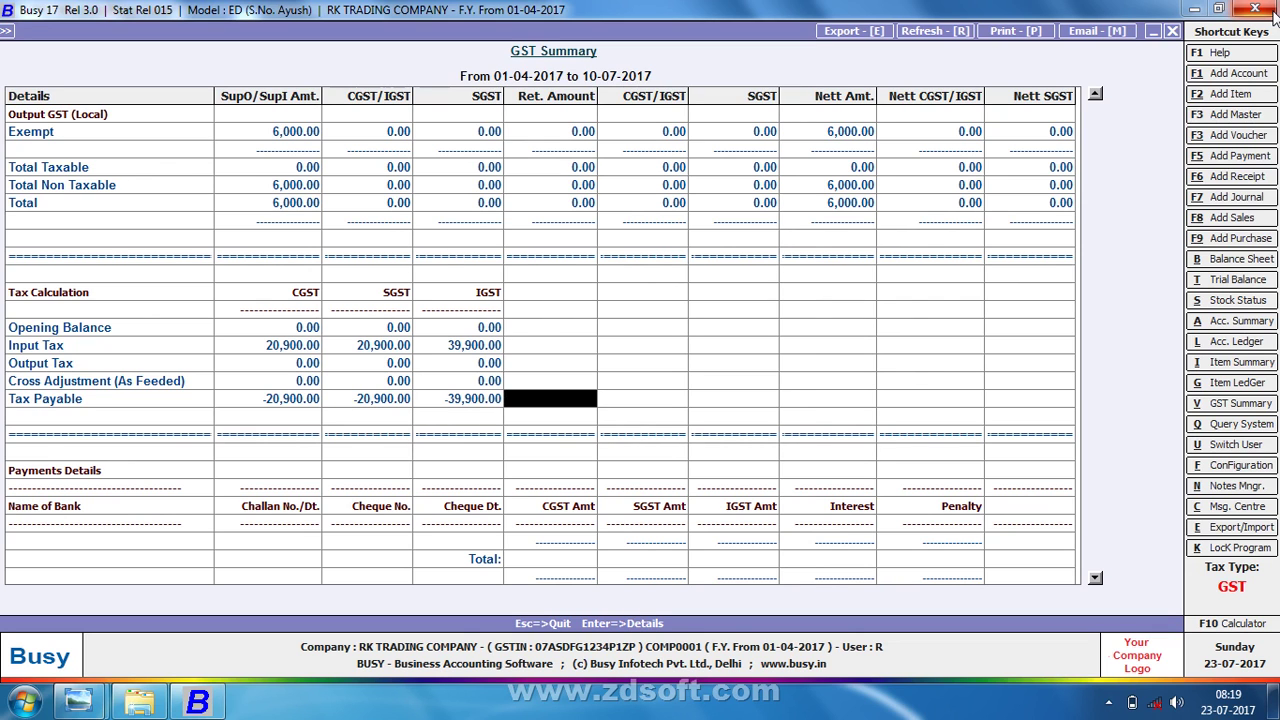
{"action": "key", "text": "Escape"}
{"action": "key", "text": "Escape"}
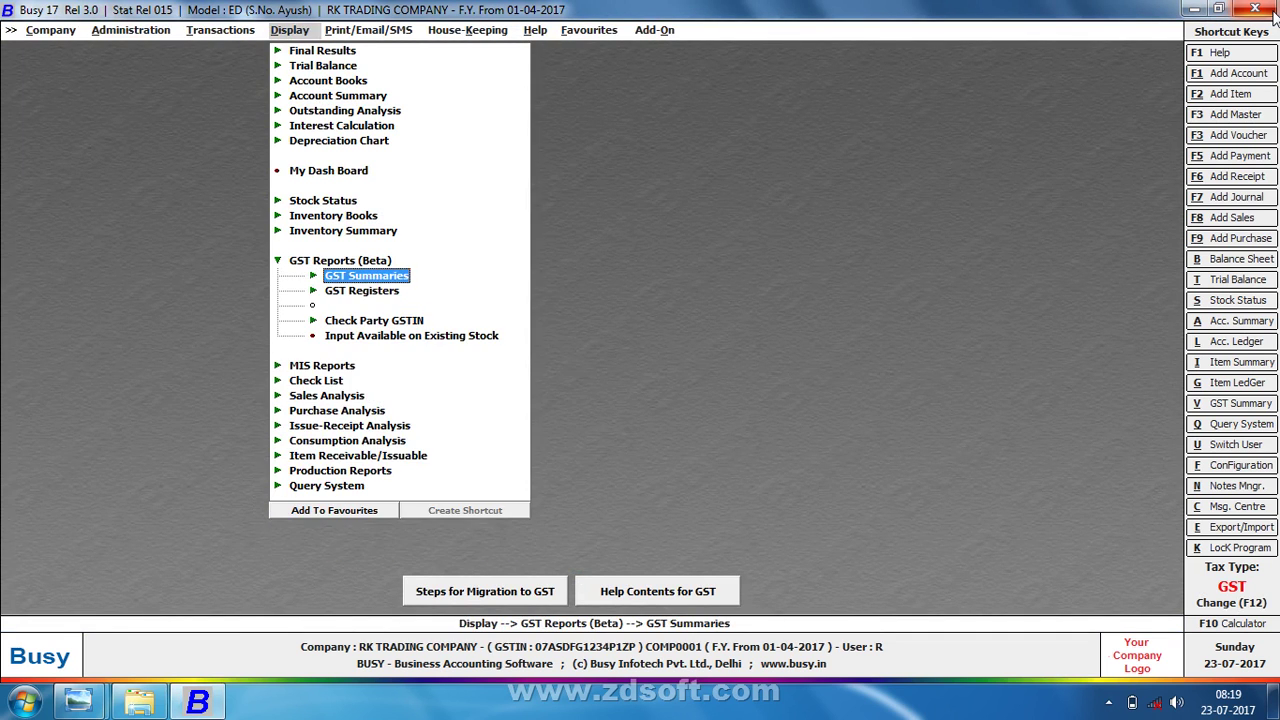
- Collapse the GST reports list and minimise Busy to the taskbar
{"action": "key", "text": "Escape"}
{"action": "key", "text": "Left"}
{"action": "key", "text": "Escape"}
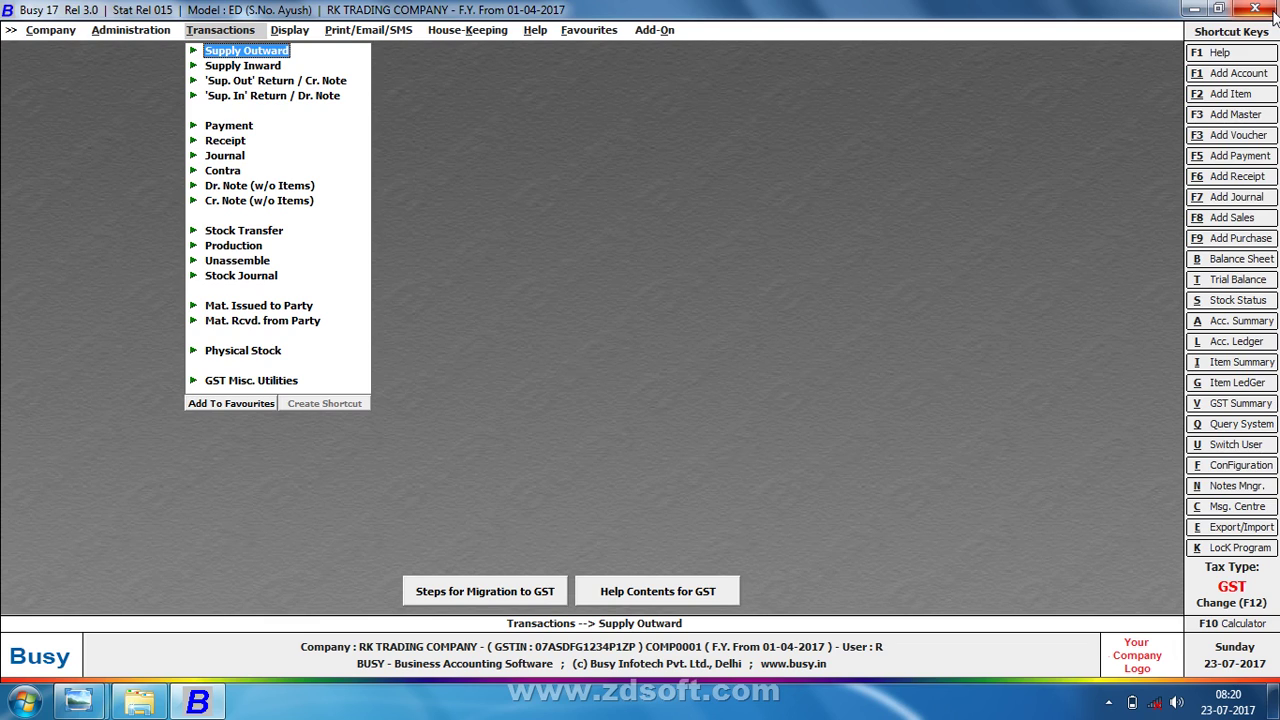
{"action": "left_click", "coordinate": [1273, 12]}
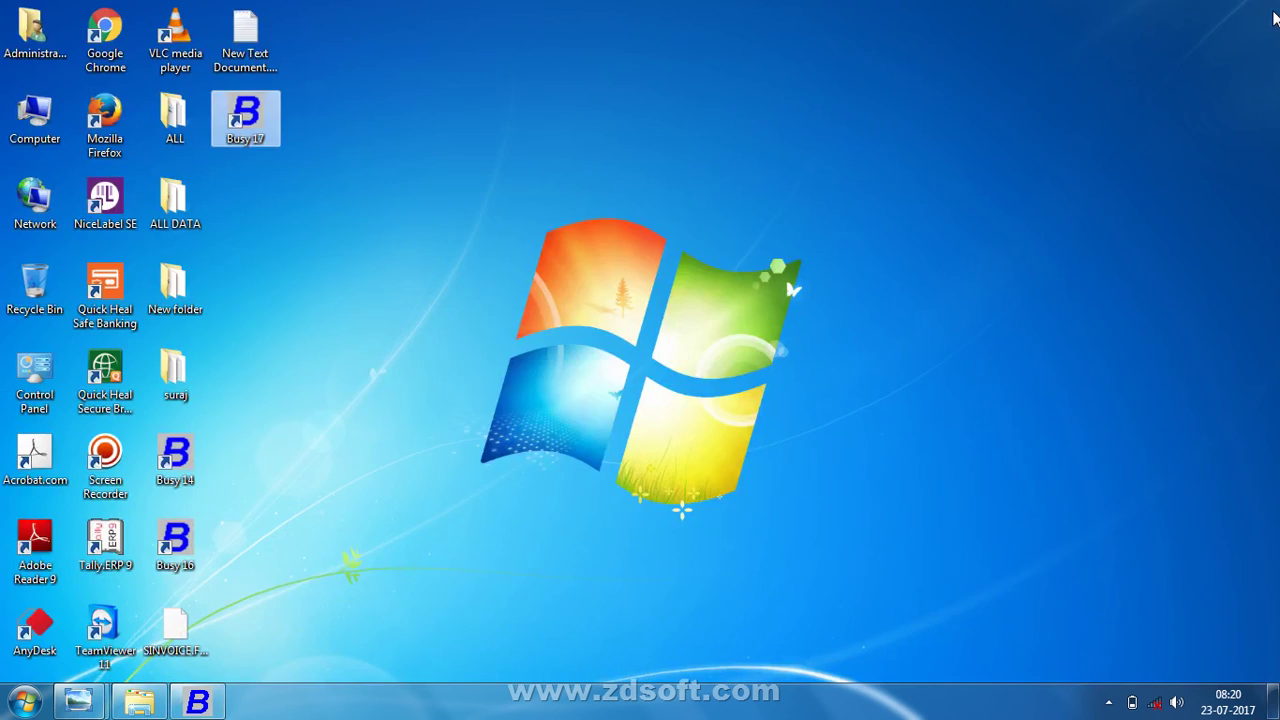
- Refresh the desktop and bring up the screen recorder controls from the hidden tray icons
{"action": "left_click", "coordinate": [1040, 118]}
{"action": "right_click", "coordinate": [1039, 116]}
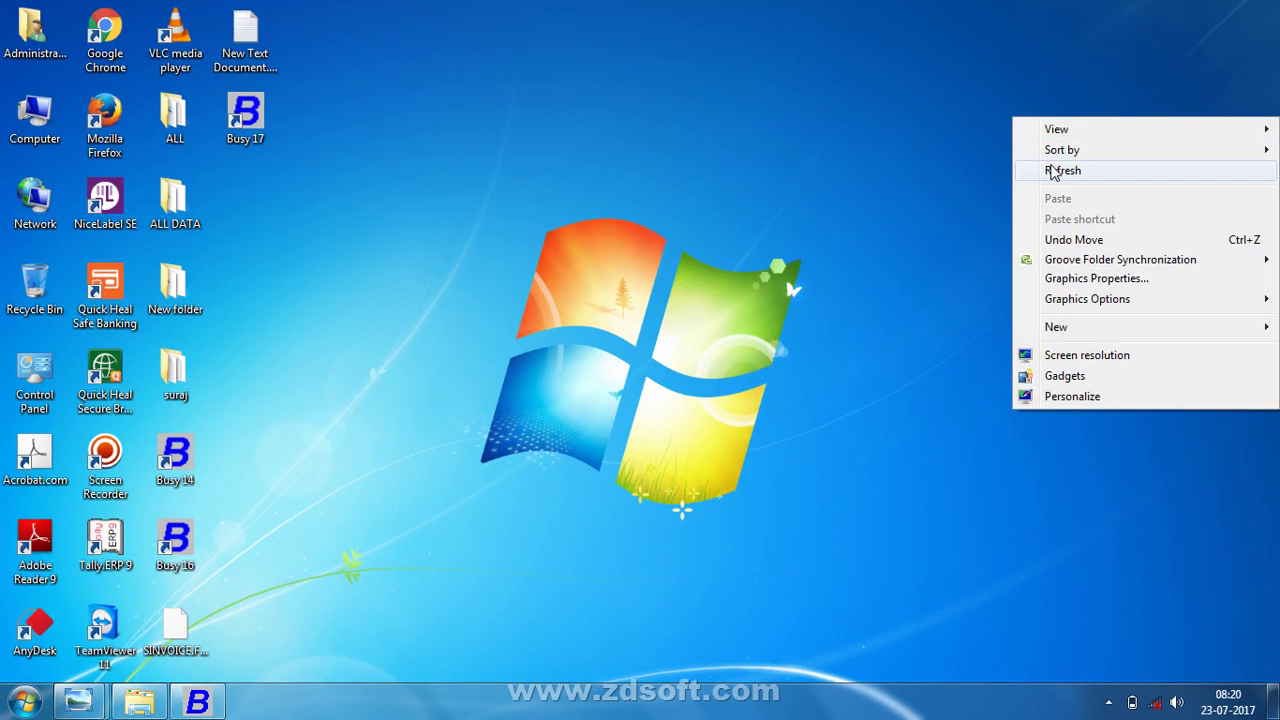
{"action": "left_click", "coordinate": [1053, 172]}
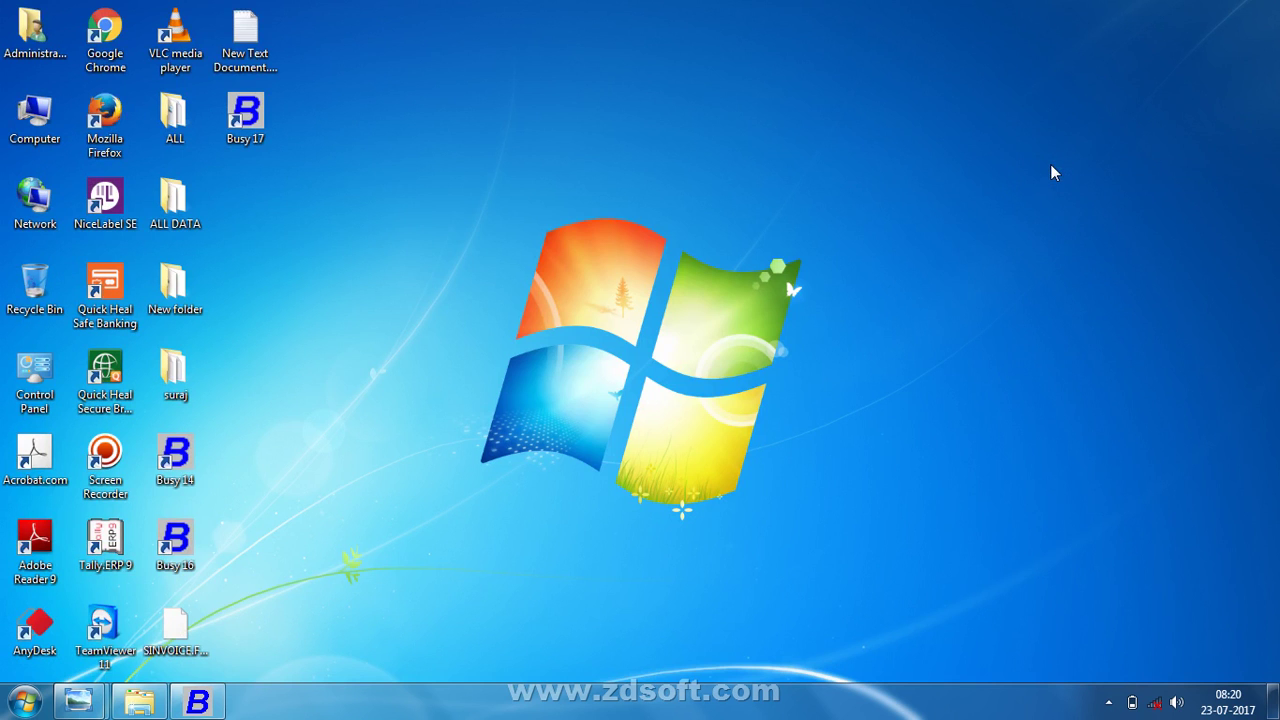
{"action": "left_click", "coordinate": [1108, 703]}
{"action": "left_click", "coordinate": [1077, 606]}
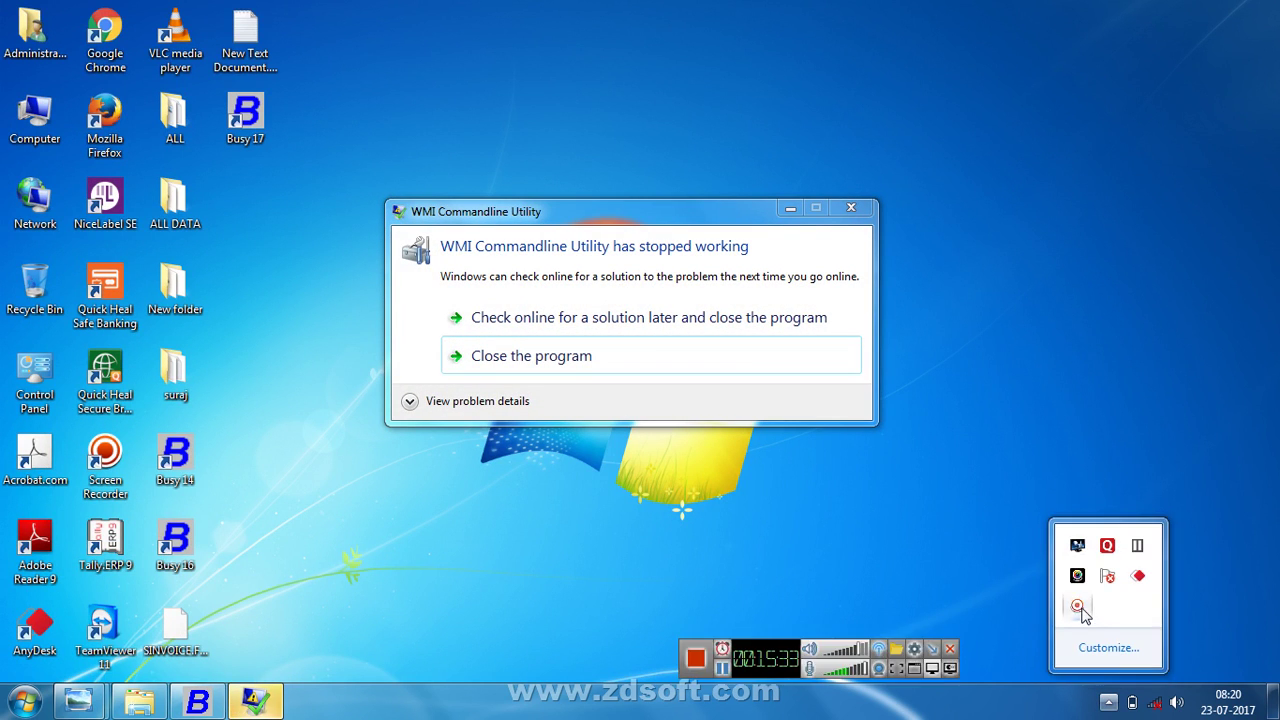